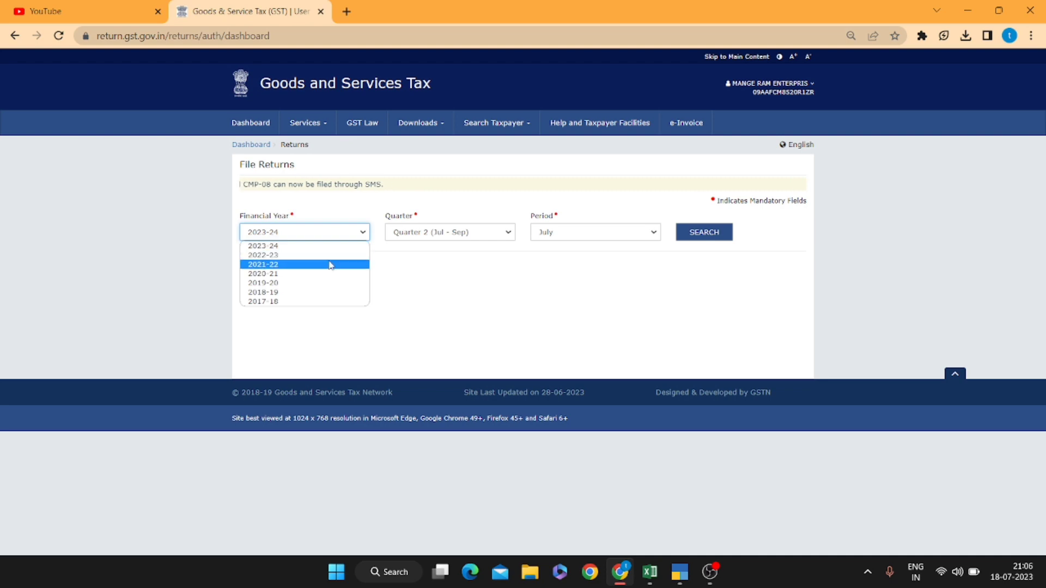
Search the March returns of financial year 2021-22 (Quarter 4) and generate the monthly GSTR-2B Excel file for download
left_click(331, 265)
left_click(705, 232)
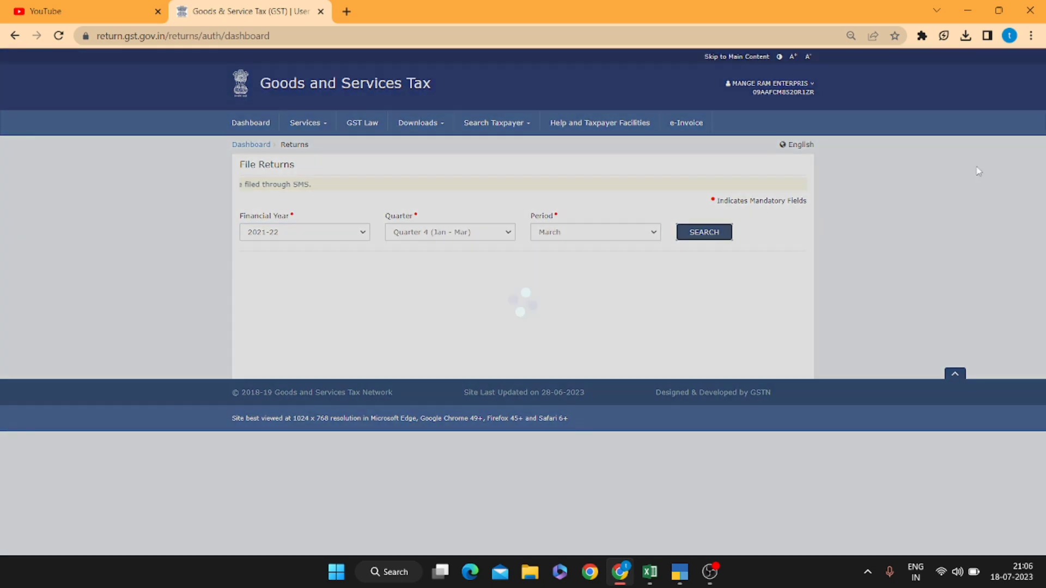
scroll(714, 238, "down", 2)
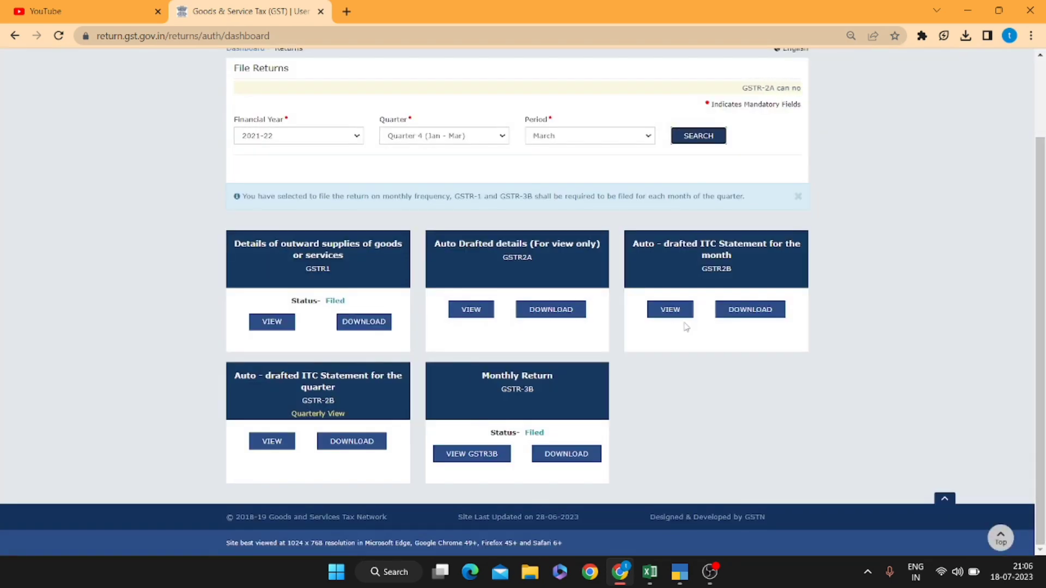
left_click(744, 319)
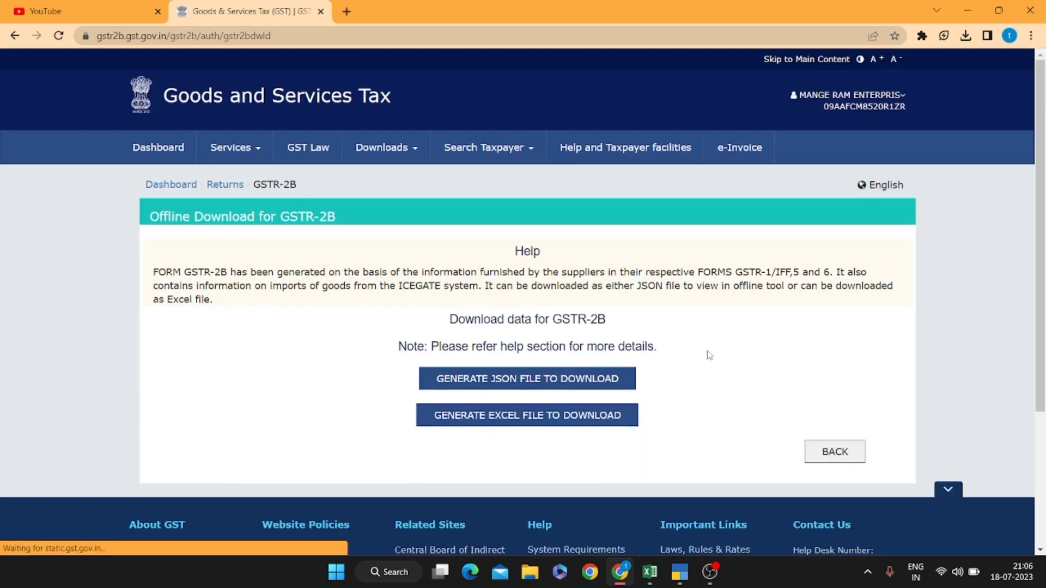
scroll(708, 355, "down", 1)
left_click(539, 376)
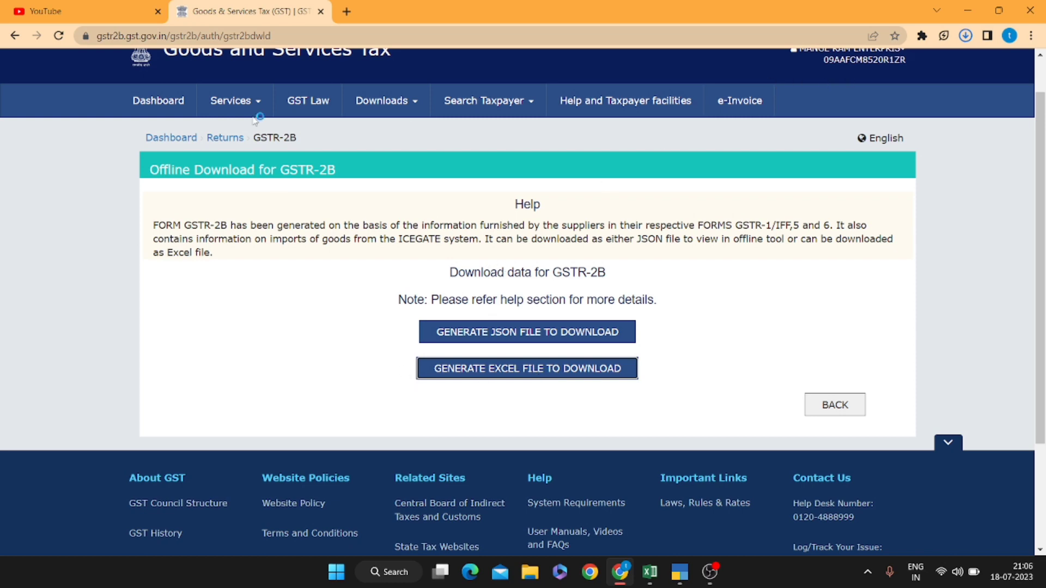
Search the July returns of financial year 2023-24 and request generation of the GSTR-2A Excel file
mouse_move(255, 120)
left_click(176, 159)
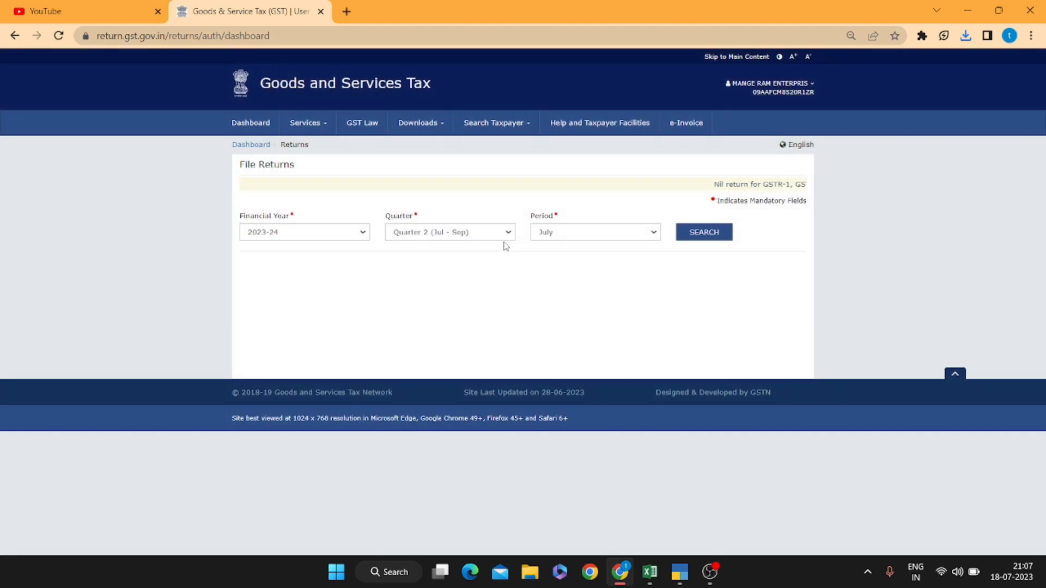
left_click(706, 232)
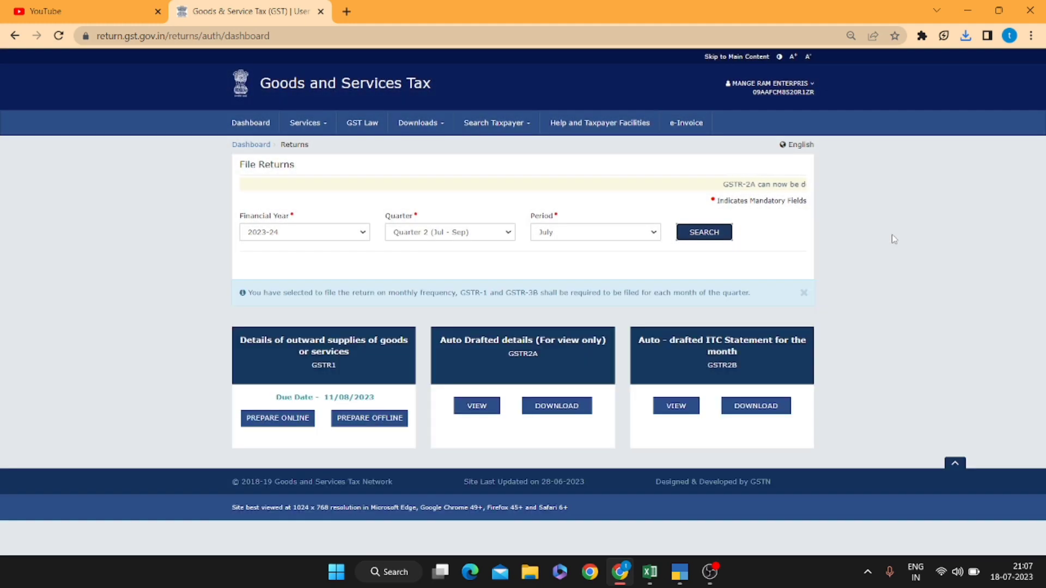
left_click(572, 410)
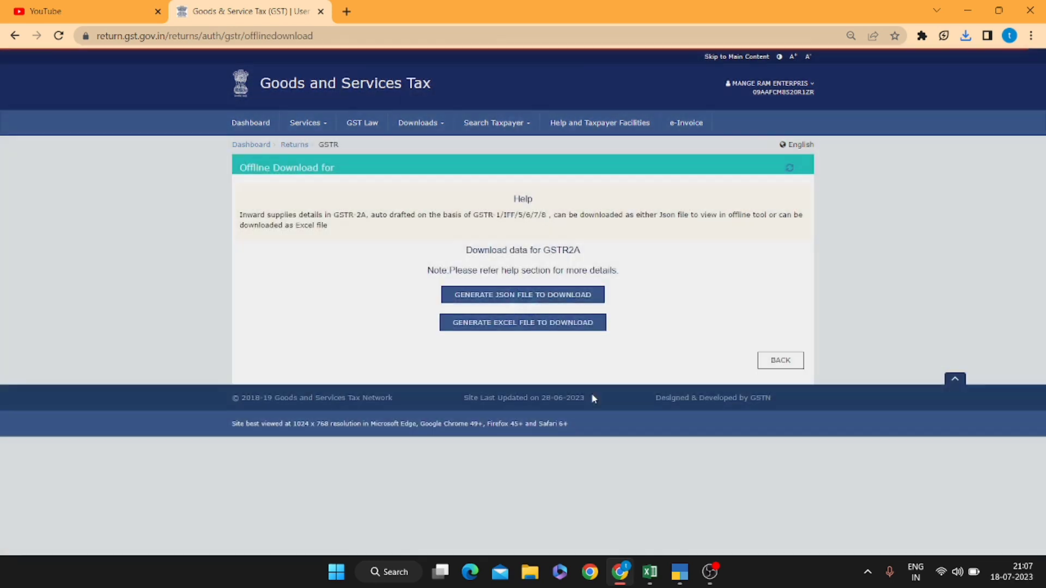
left_click(547, 327)
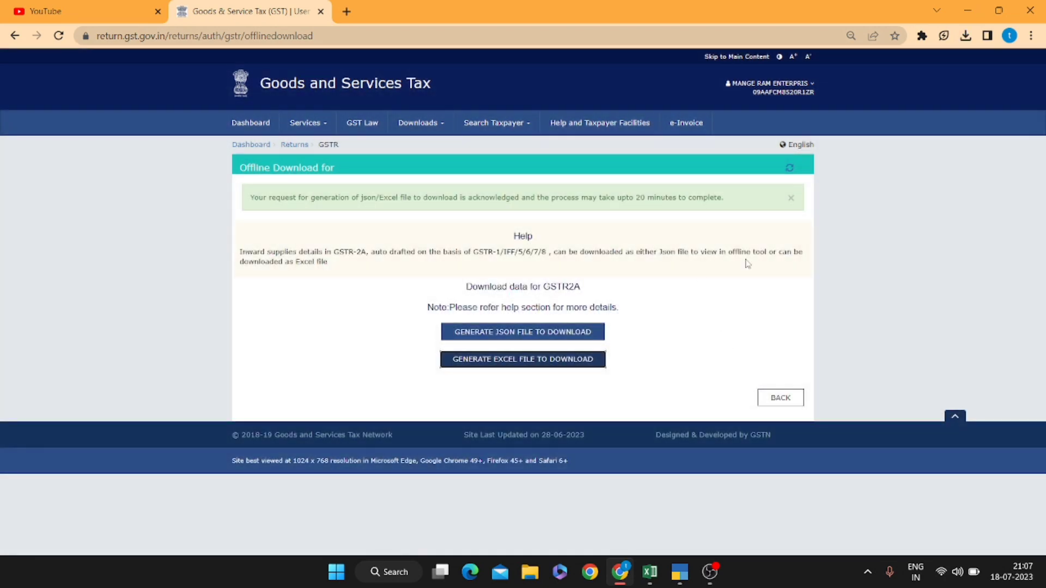
Switch to Excel and look over the invoice rows on the B2B sheet of the GSTR-2B workbook
left_click(650, 572)
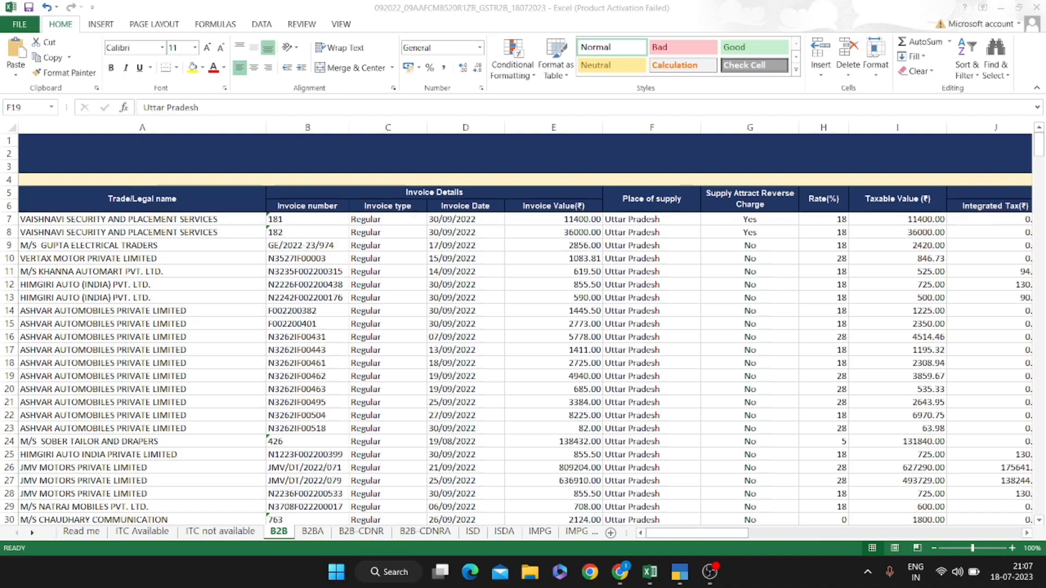
left_click(542, 375)
left_click(570, 284)
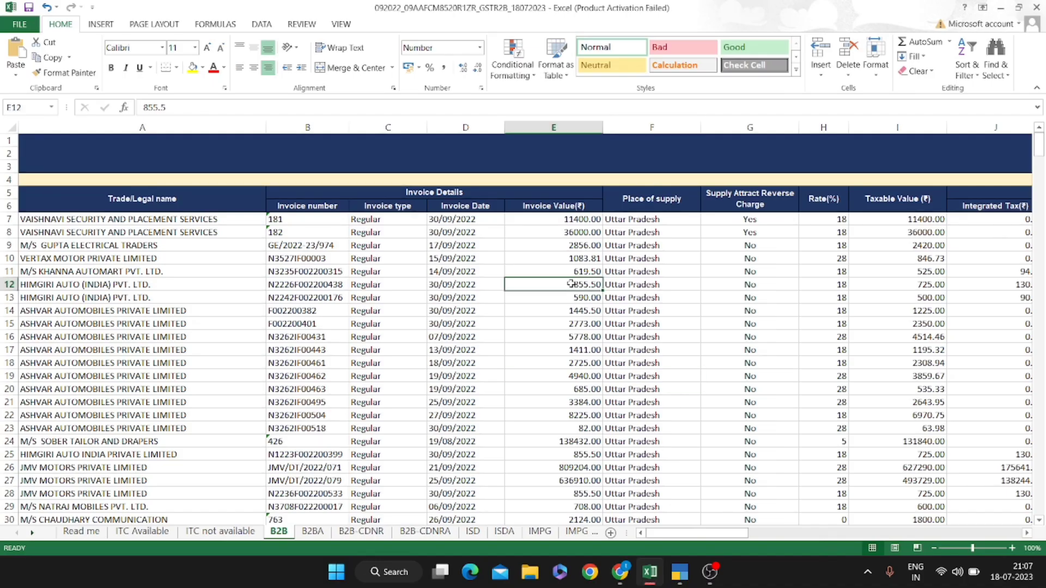
left_click(419, 309)
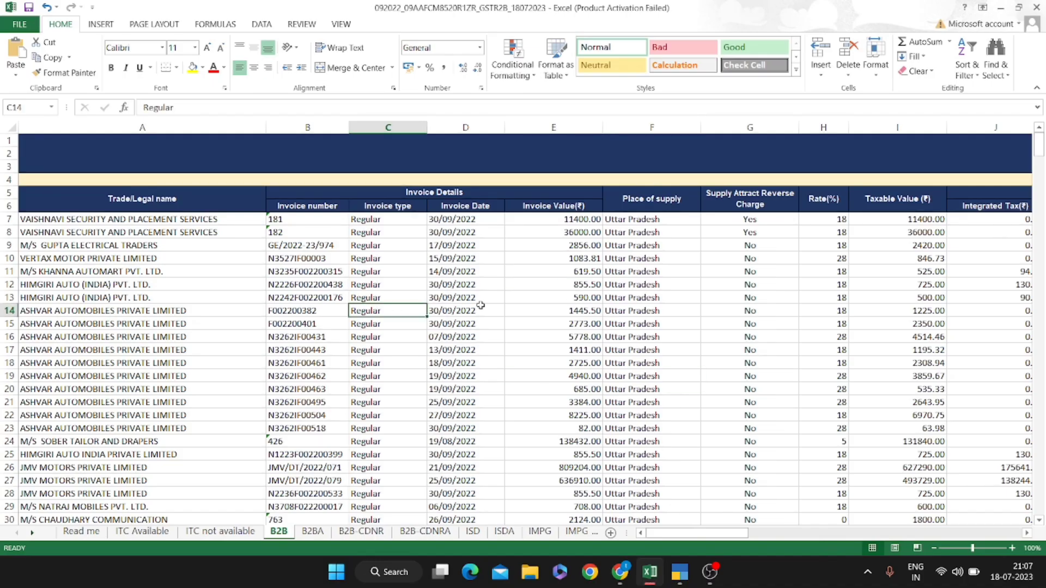
left_click(261, 335)
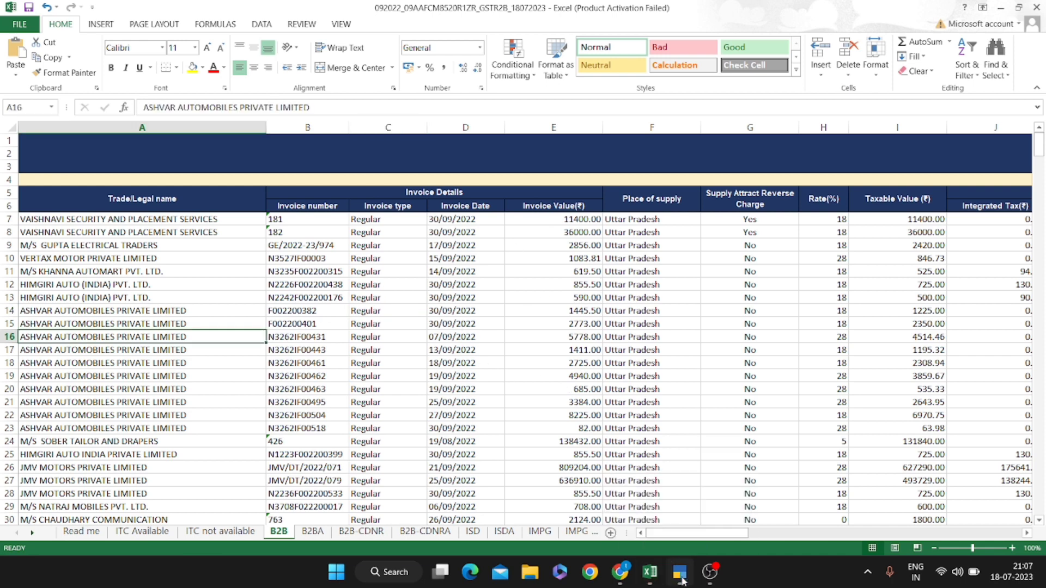
Switch to TallyPrime and set the current period from 1-4-2022 to 31-3-2023
left_click(681, 578)
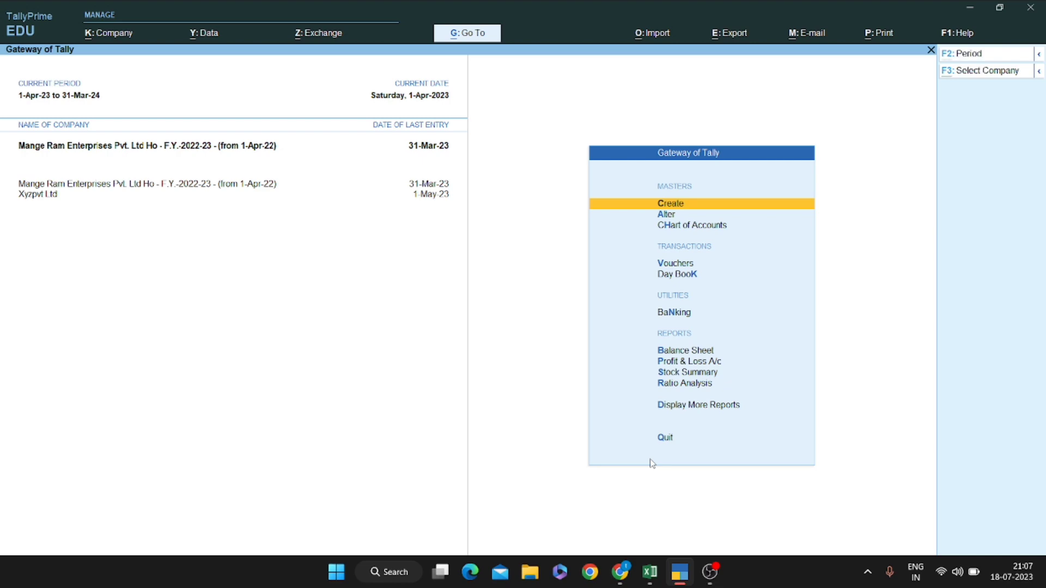
key("alt+F2")
key("Return")
key("Return")
key("alt+F2")
key("Return")
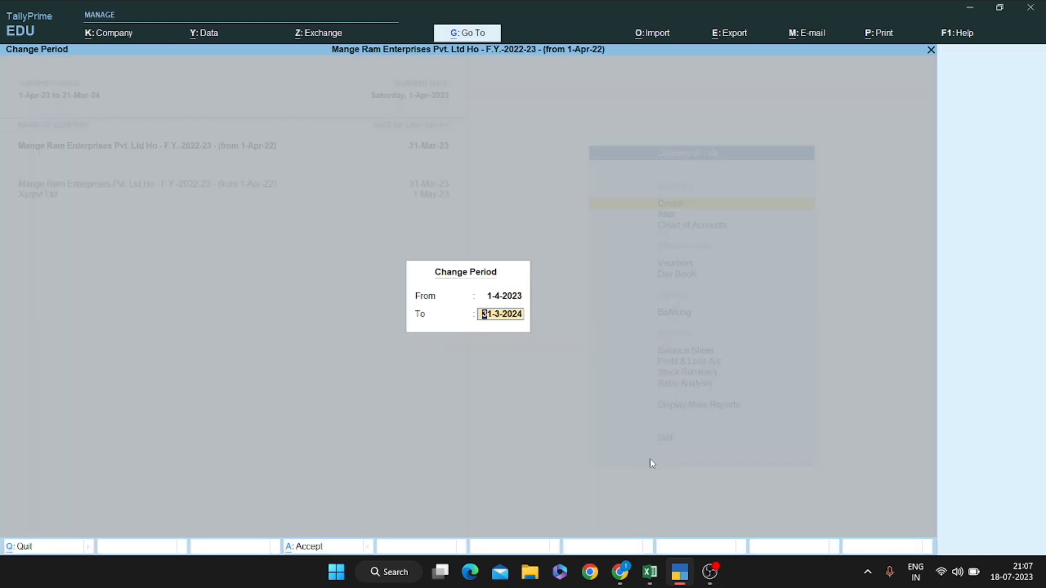
key("Return")
key("alt+F2")
key("Return")
key("Return")
key("alt+F2")
type("1")
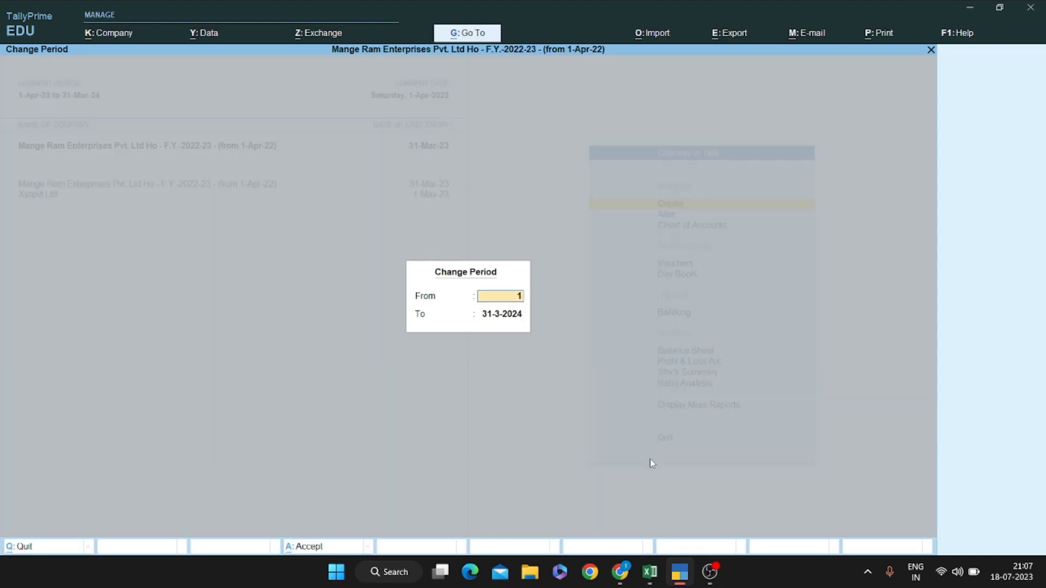
type(".4.2022")
key("Return")
type("31.")
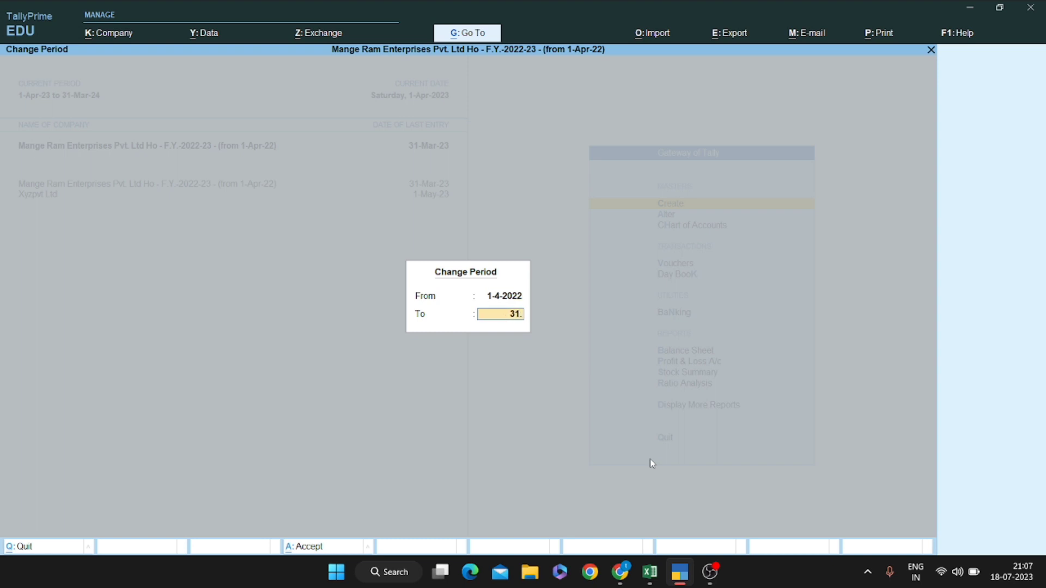
type("3.2023")
key("Return")
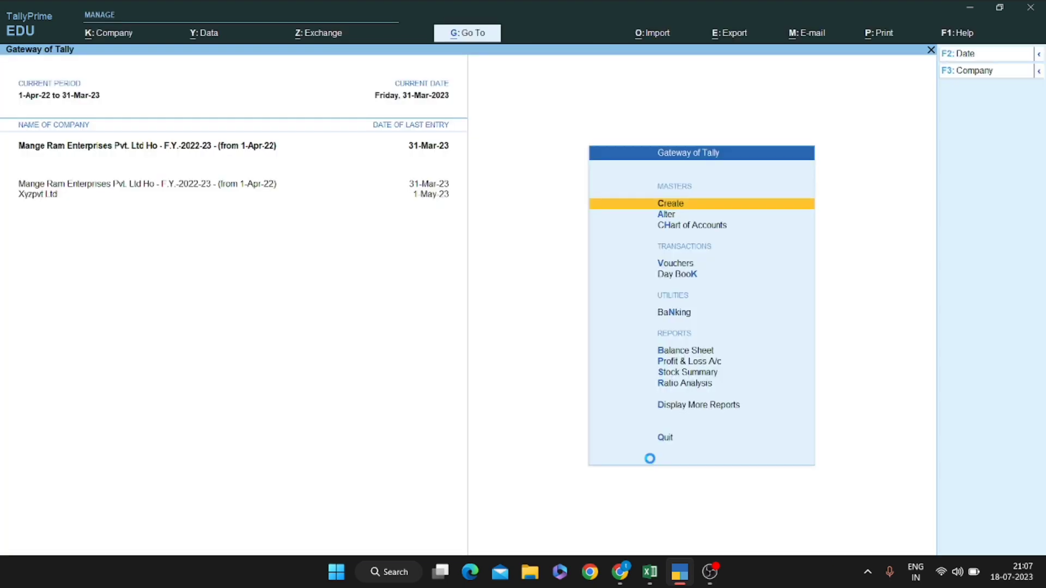
Open the Balance Sheet and drill down through Current Liabilities and Duties & Taxes to the GST group summary
key("b")
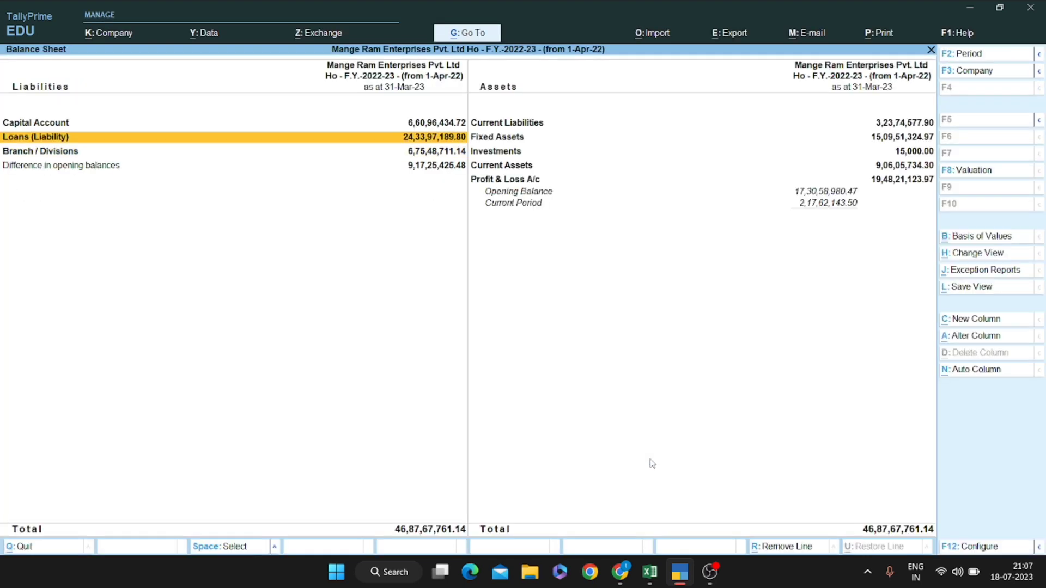
key("Right")
key("Up")
key("Return")
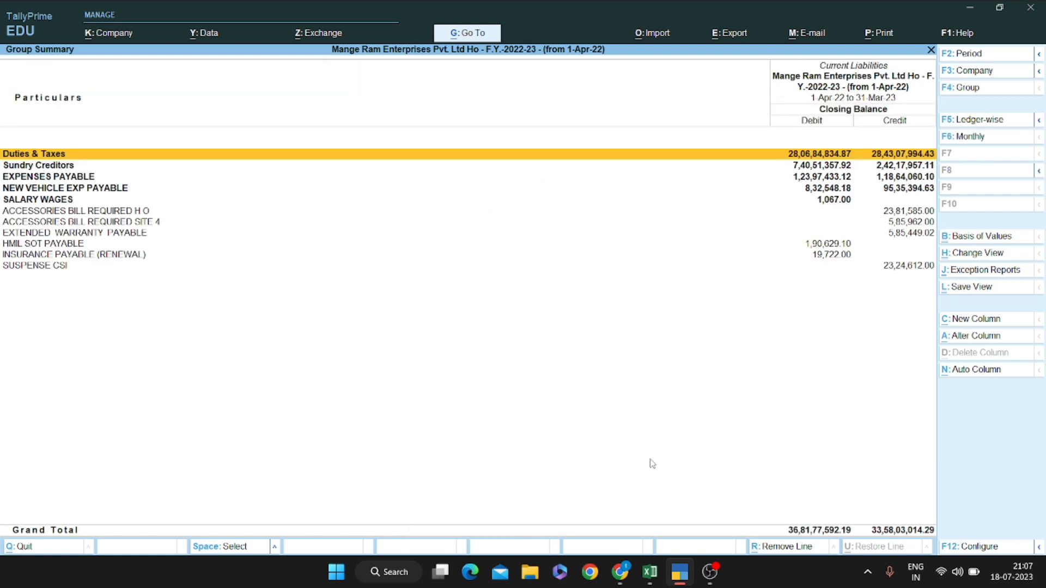
key("Return")
key("Return")
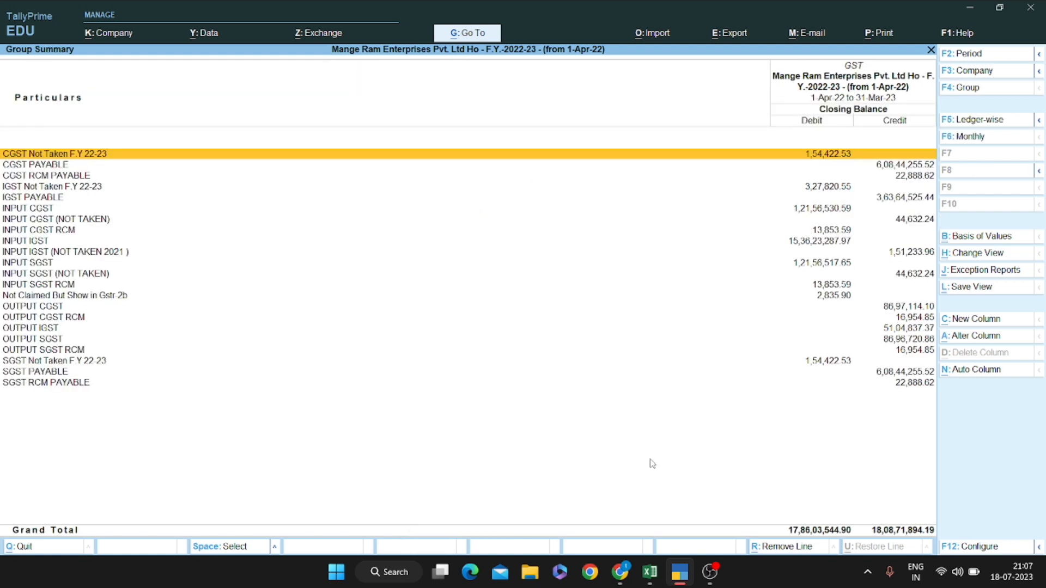
Configure the GST group summary to show opening balances and transactions
key("alt")
key("F12")
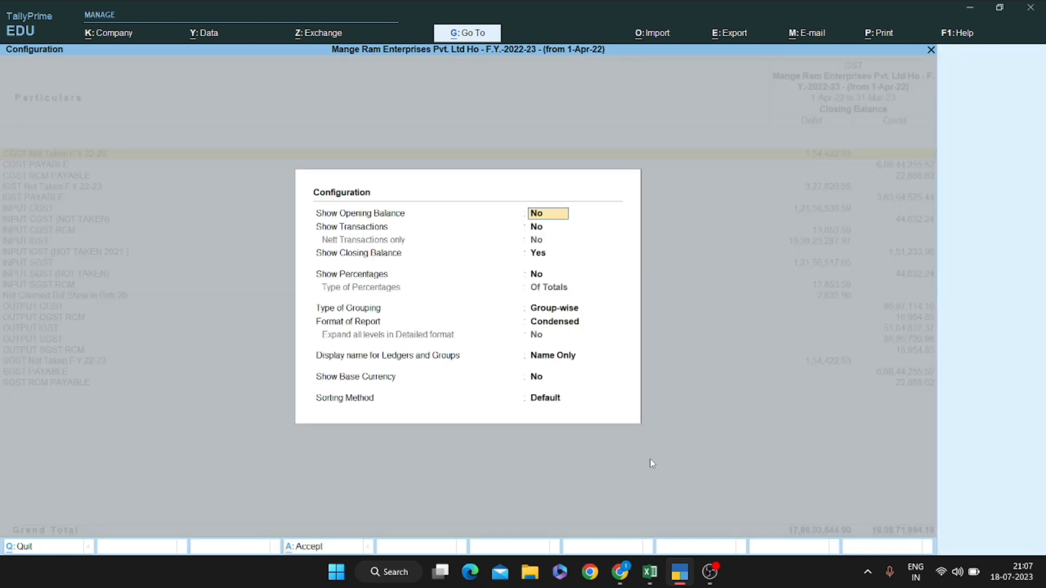
key("y")
key("y")
key("ctrl+a")
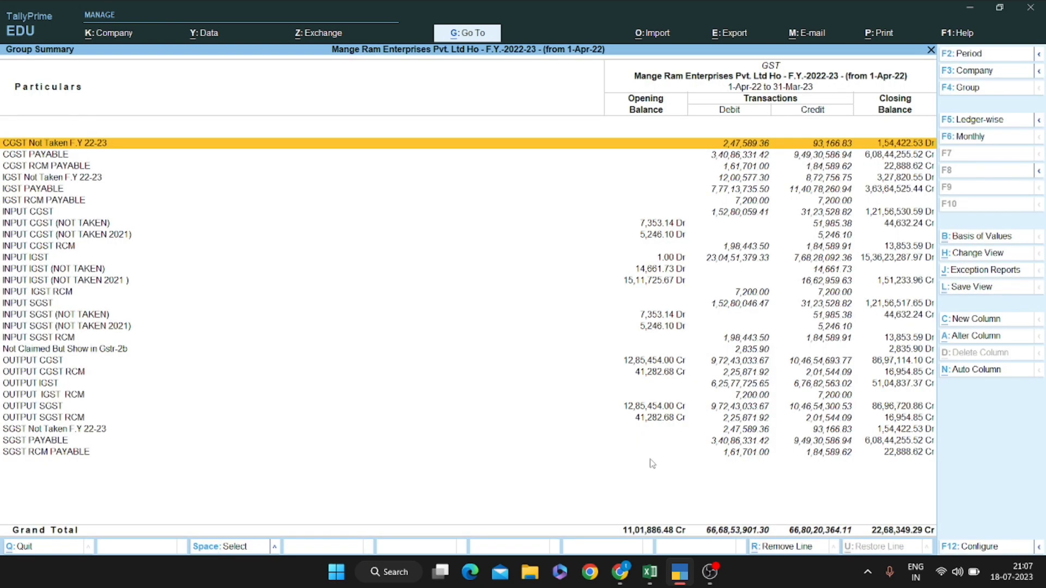
left_click(711, 574)
left_click(711, 575)
Select the ledger lines from CGST Not Taken F.Y 22-23 through IGST RCM PAYABLE and remove them from the group summary
key("Down")
key("Down")
key("Up")
key("Down")
key("Down")
key("Down")
key("Down")
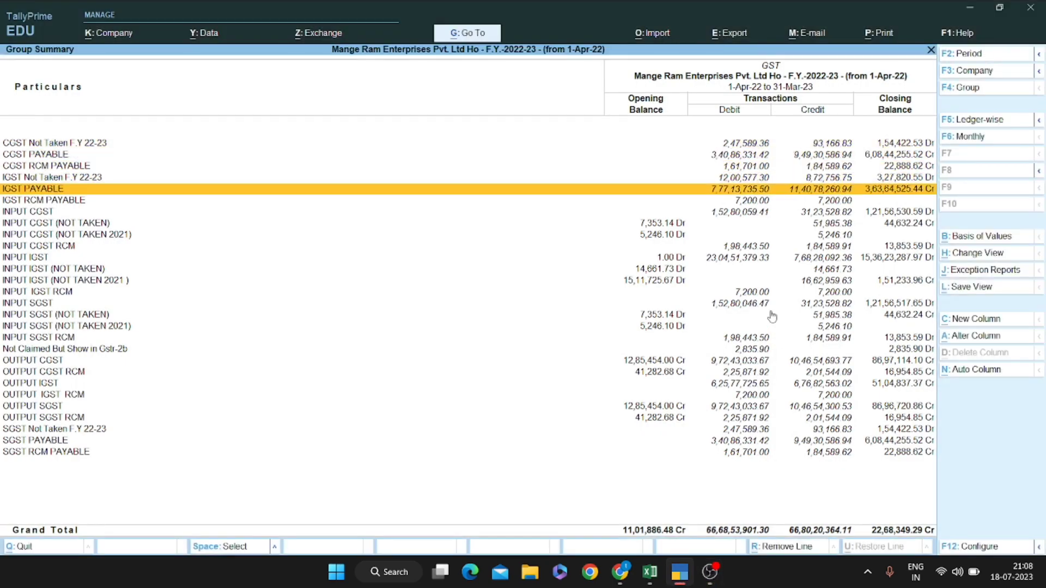
key("Up")
key("Down")
key("shift+Up")
key("shift+Up")
key("shift+Up")
key("shift+Up")
key("shift+Up")
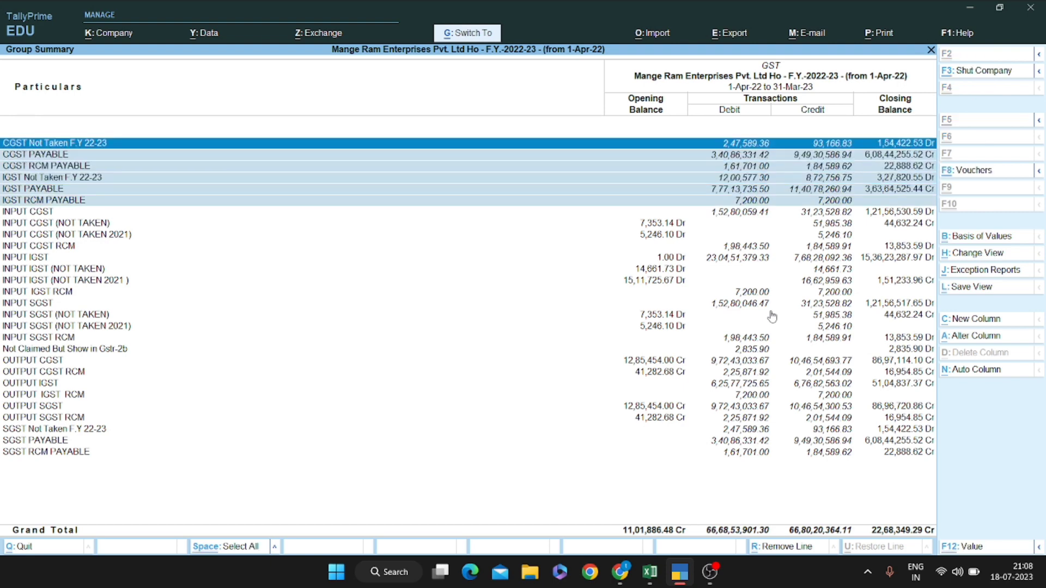
key("alt+r")
Open the INPUT CGST ledger's monthly summary and drill into its September vouchers
key("Return")
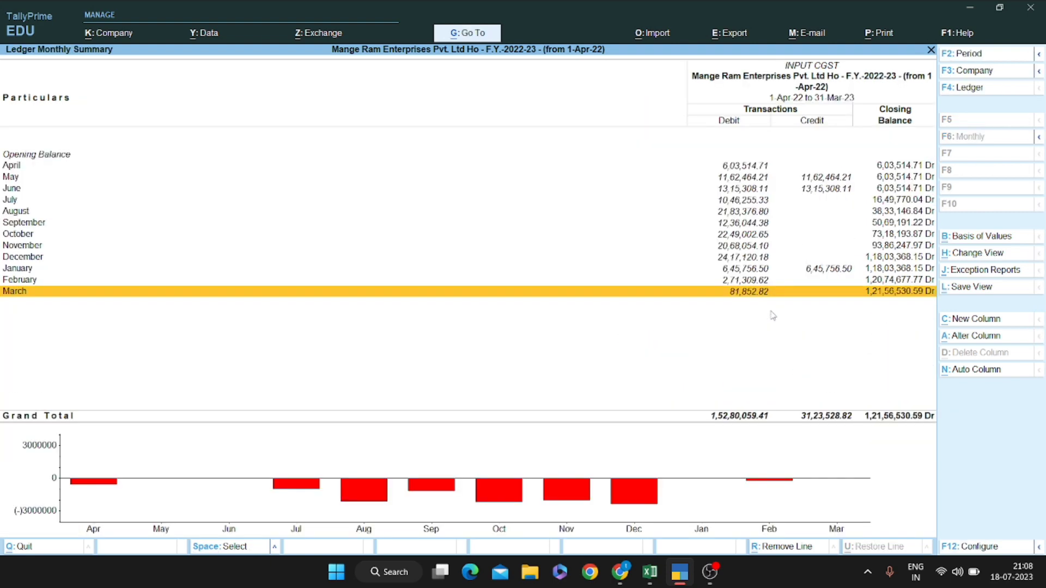
key("Up")
key("Up")
key("Up")
key("Up")
key("Up")
key("Up")
key("Return")
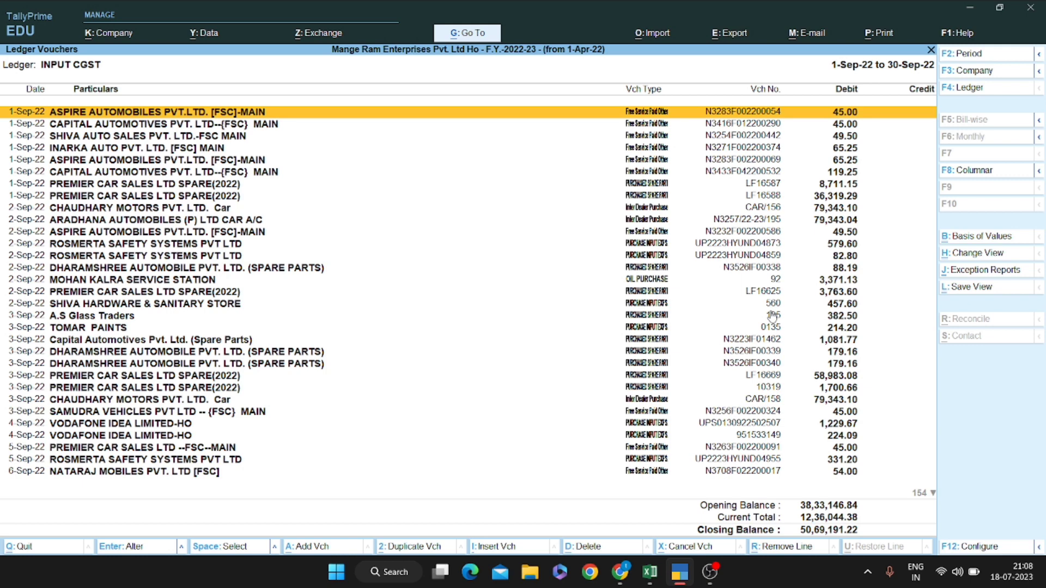
Show the September INPUT CGST vouchers as a columnar register with the party's GSTIN/UIN turned off
key("F8")
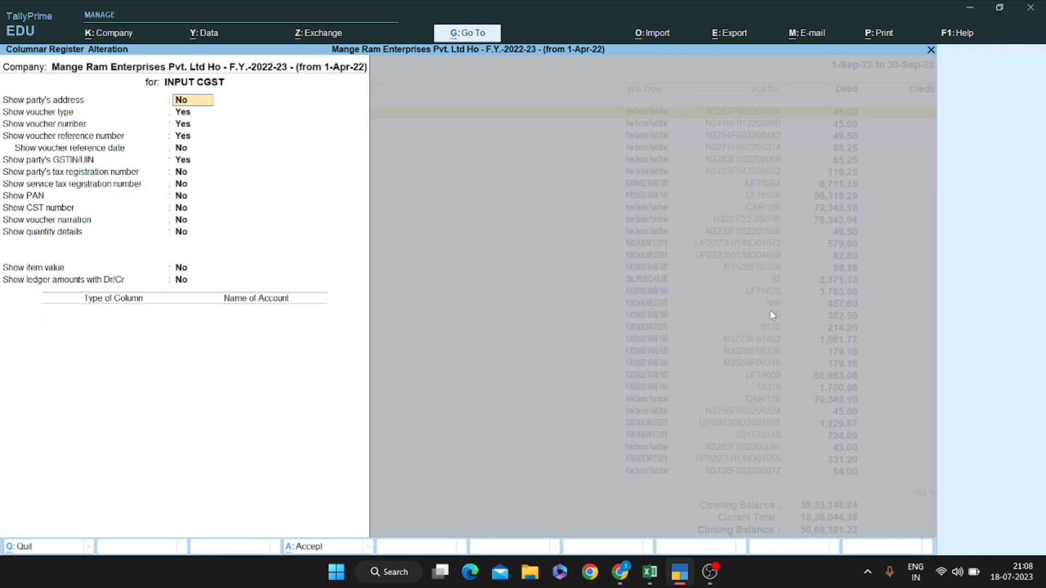
key("Return")
key("Return")
key("Return")
key("Return")
key("Return")
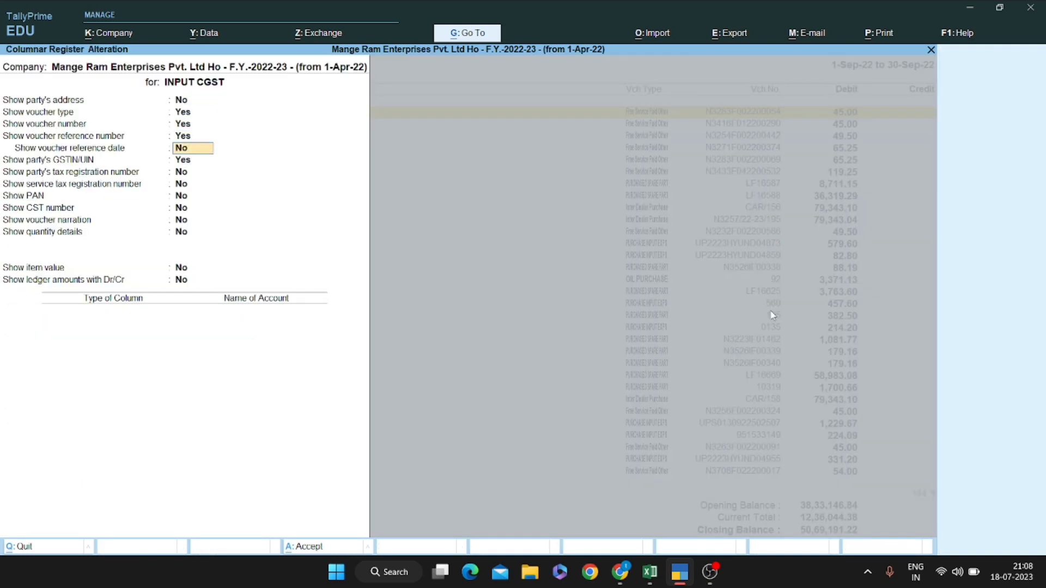
type("n")
key("Return")
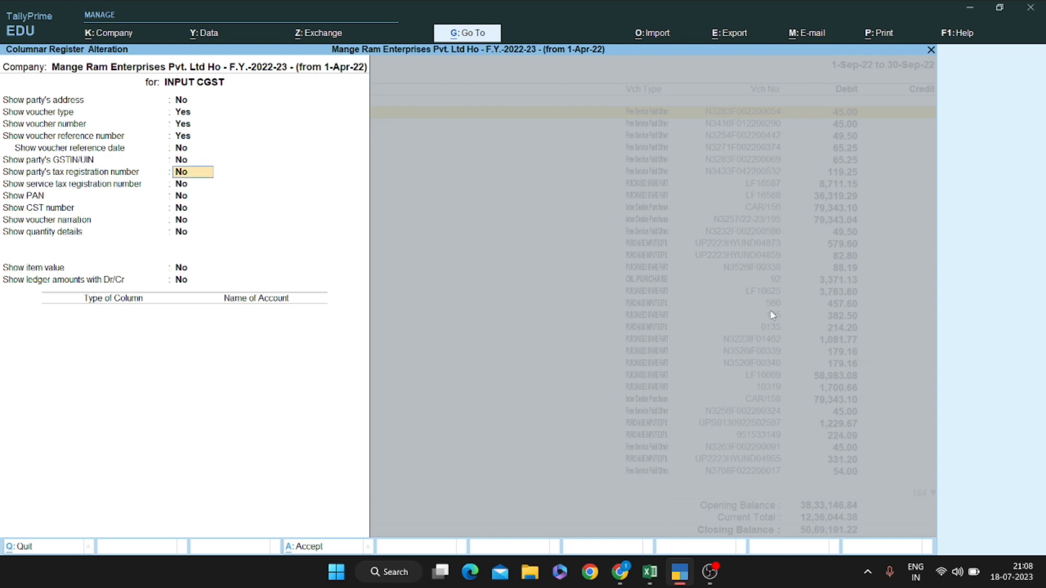
key("ctrl")
key("ctrl+a")
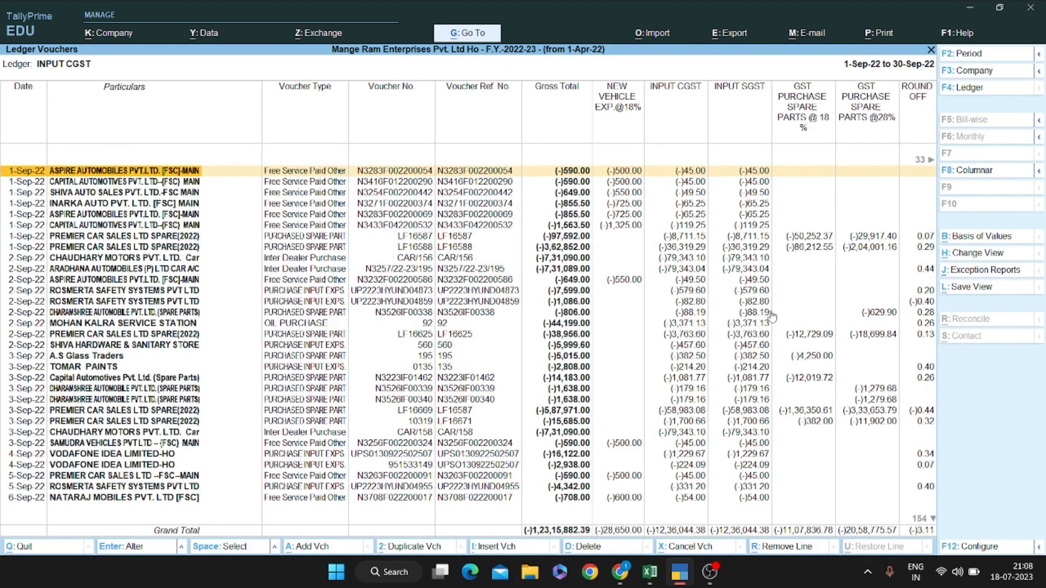
Export the columnar INPUT CGST register in Excel (Spreadsheet) format with the file name vcbvfg
key("alt+e")
key("Return")
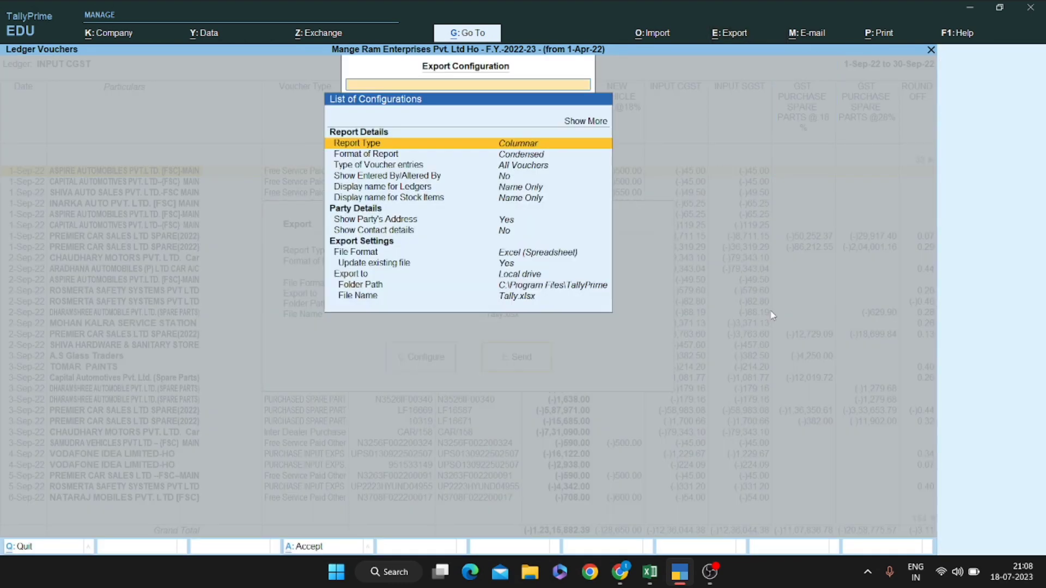
key("Down")
key("Down")
key("Down")
key("Down")
key("Down")
key("Down")
key("Down")
key("Down")
key("Down")
key("Down")
key("Down")
key("Down")
key("Return")
type("vcbv")
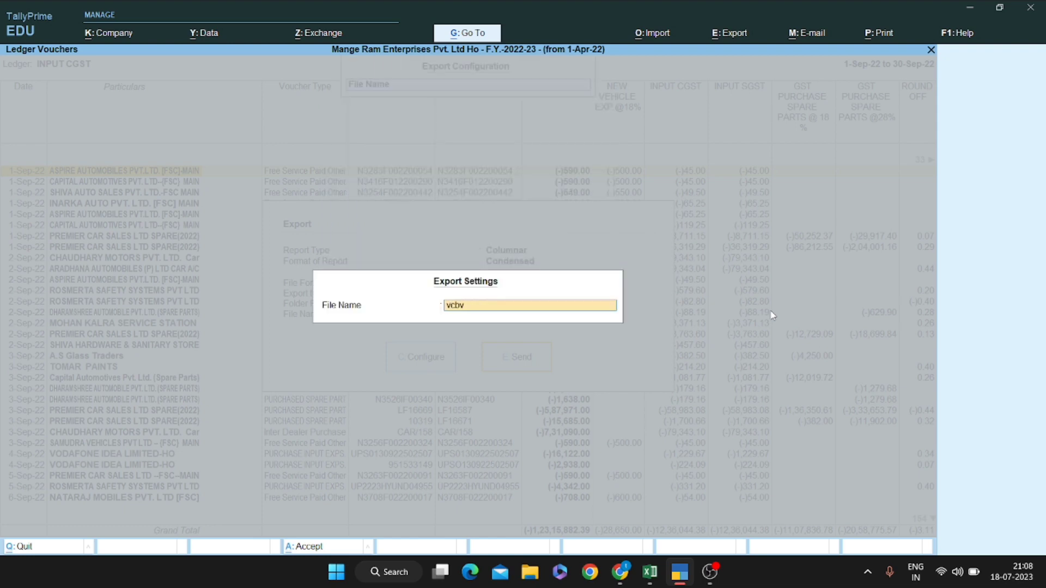
type("fg")
key("Return")
key("Return")
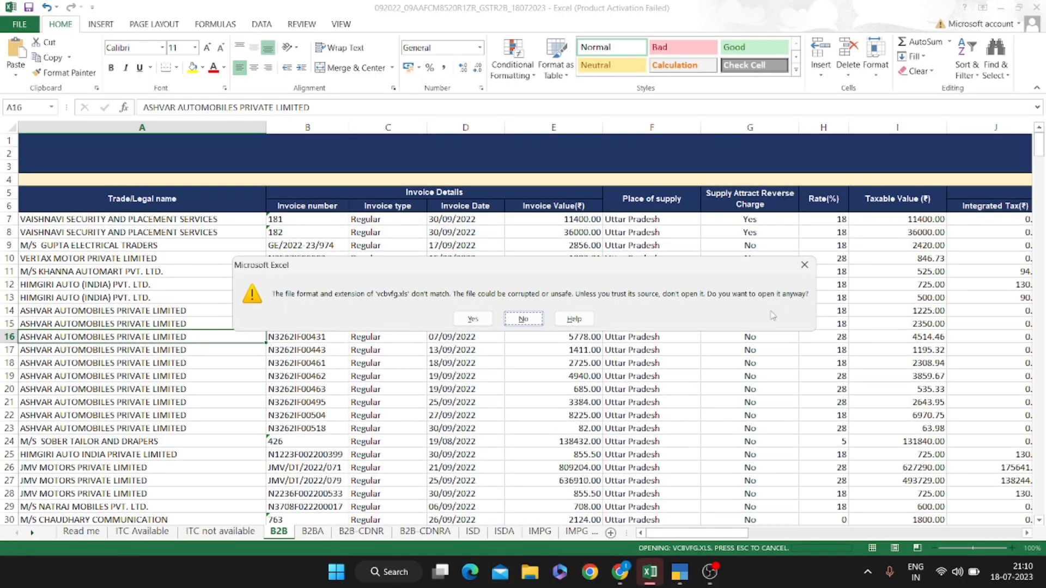
Accept opening the exported vcbvfg.xls in Excel and look over the INPUT CGST sheet
key("Left")
key("Return")
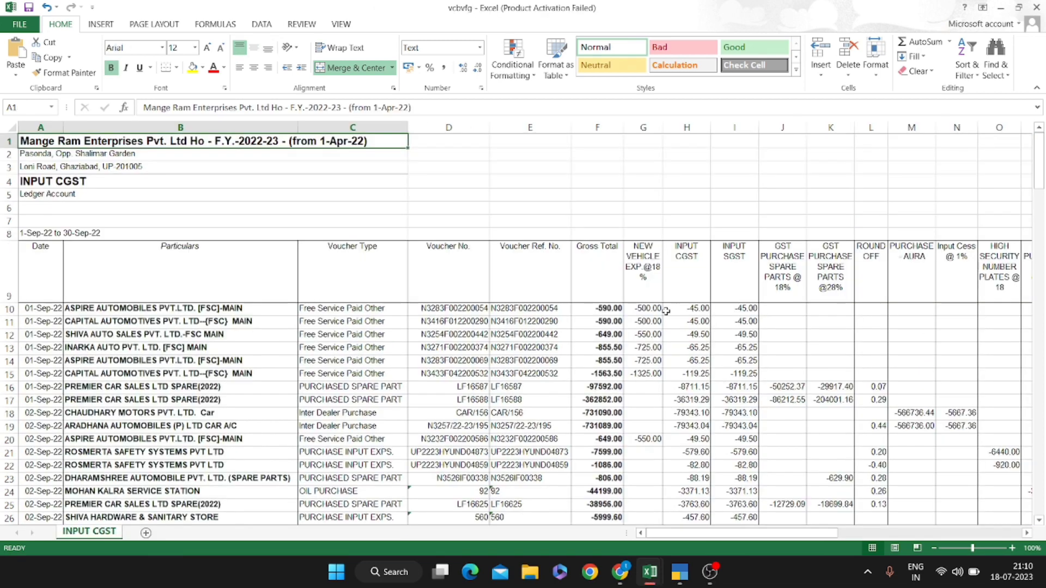
left_click(550, 360)
left_click(597, 219)
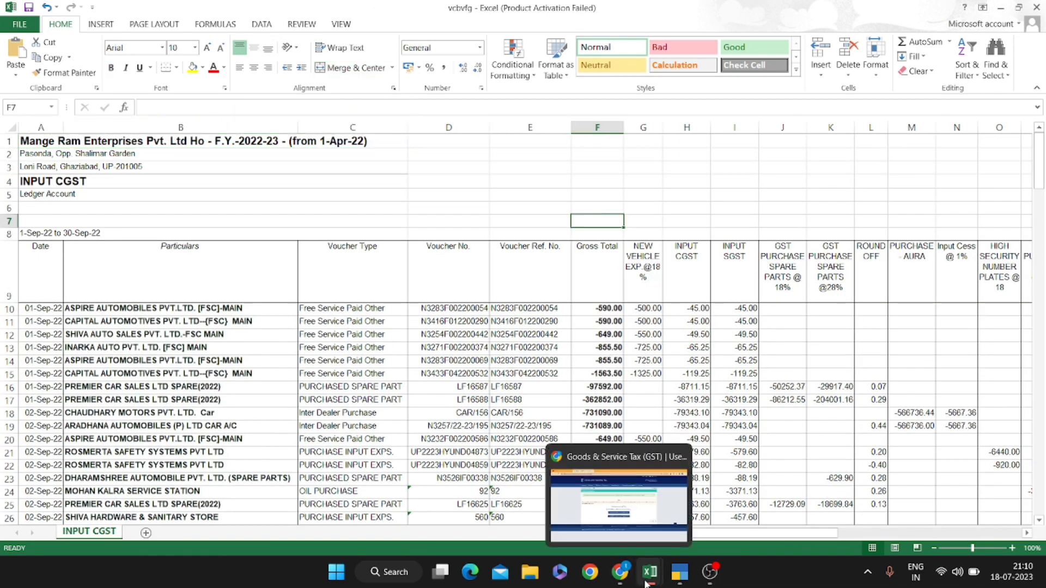
Switch to the GSTR-2B workbook and insert a blank column before Invoice type on the B2B sheet
mouse_move(649, 572)
left_click(613, 540)
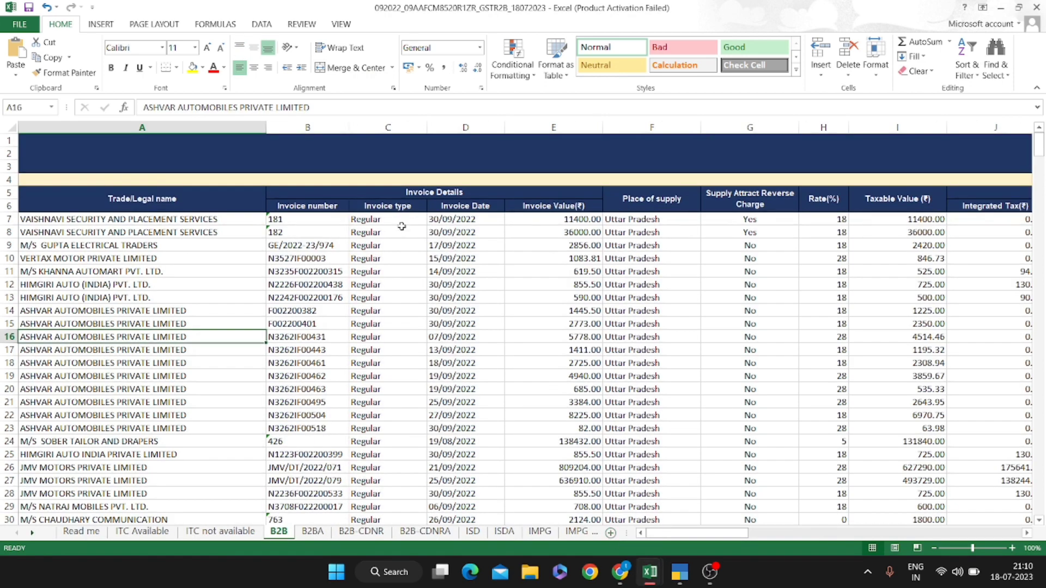
left_click(393, 127)
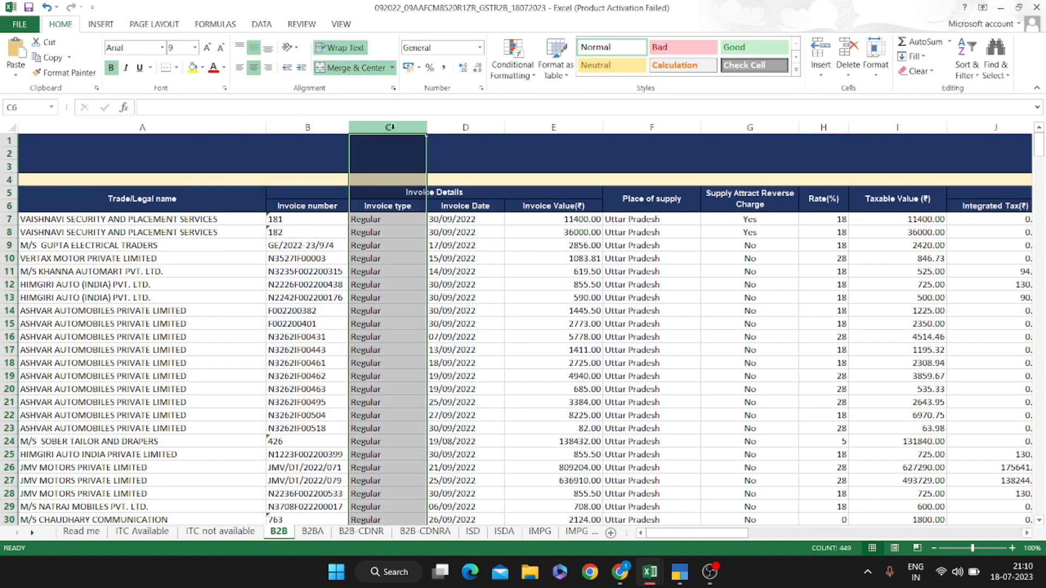
key("ctrl+shift+plus")
key("Down")
key("Down")
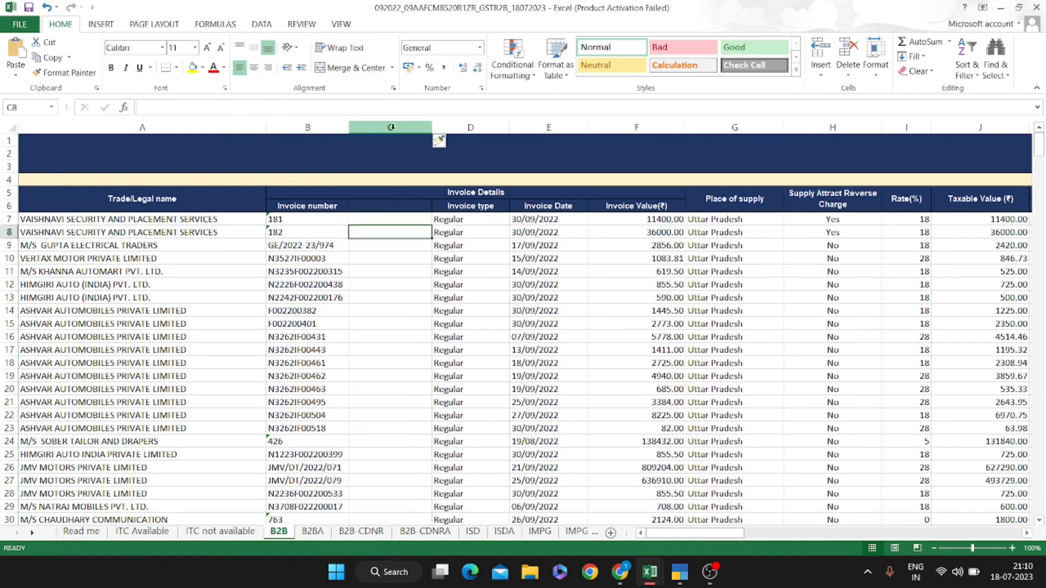
Enter GST NO3 as the new column's header in C6
key("Up")
key("Up")
key("Up")
key("Down")
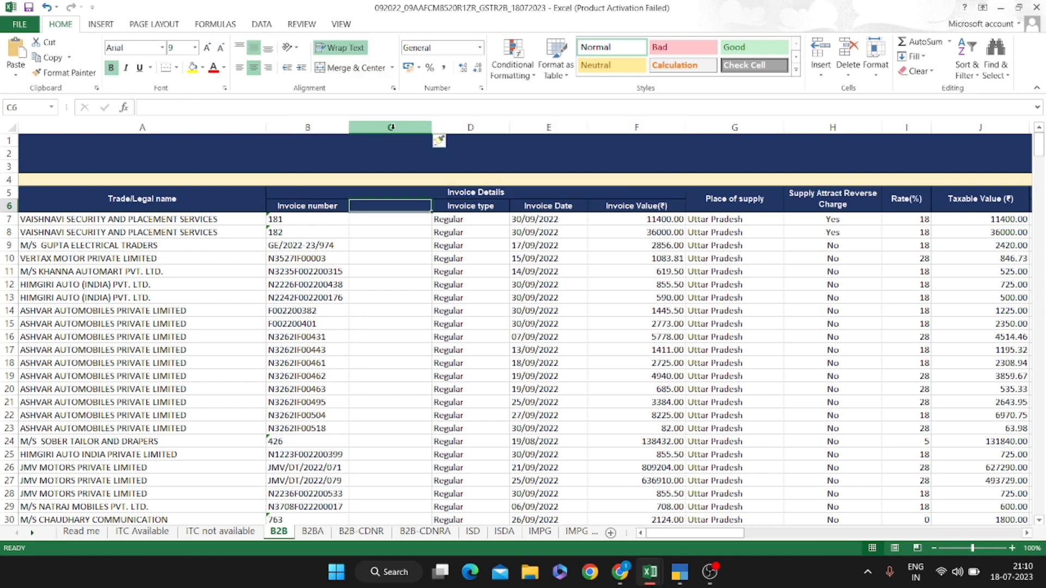
type("GST NO3")
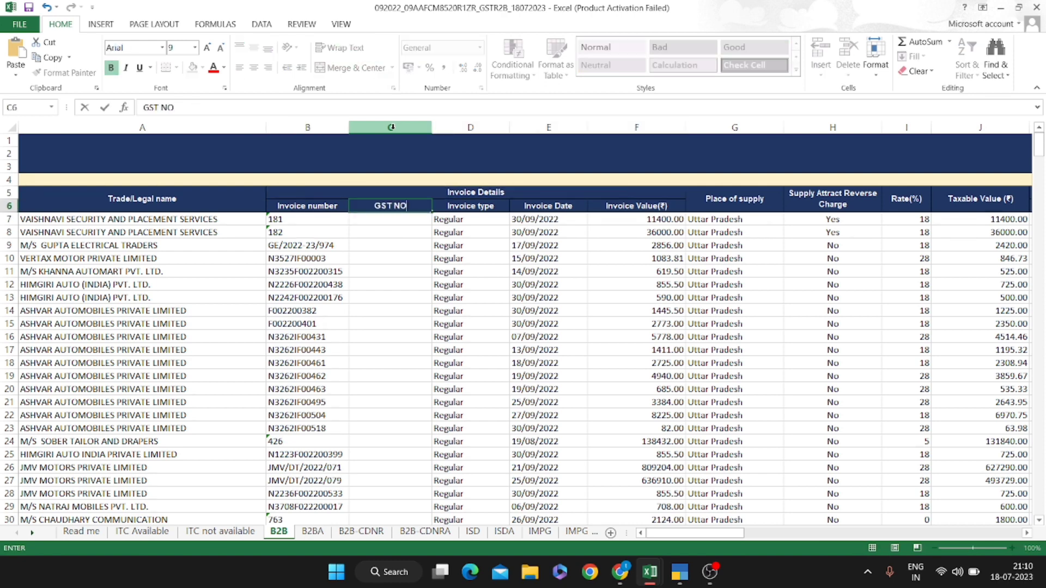
key("Return")
Enter a sample supplier GST number in C7 beside the first invoice number
type("09A")
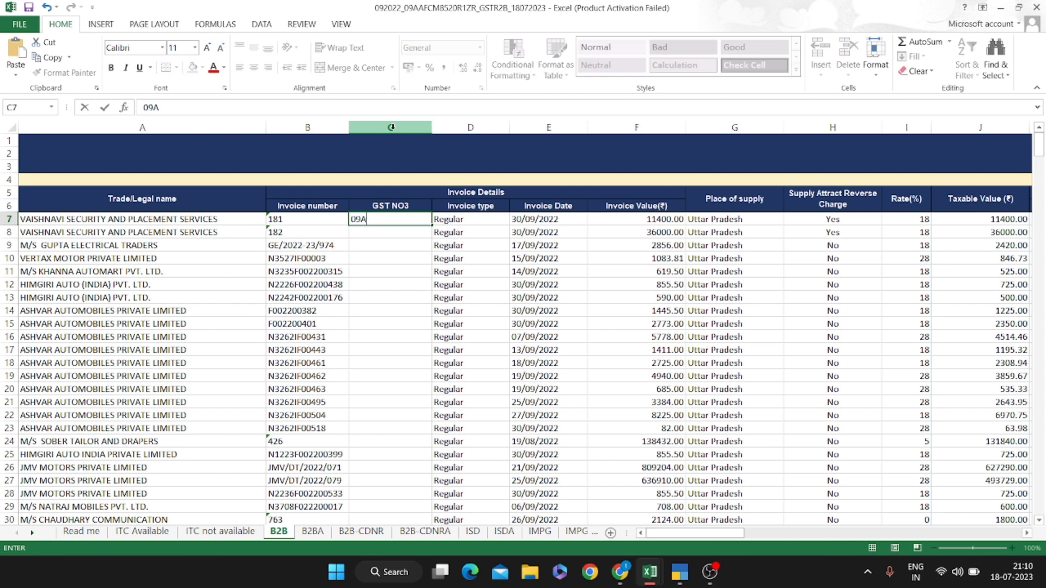
type("SFESEWWWEE")
key("Return")
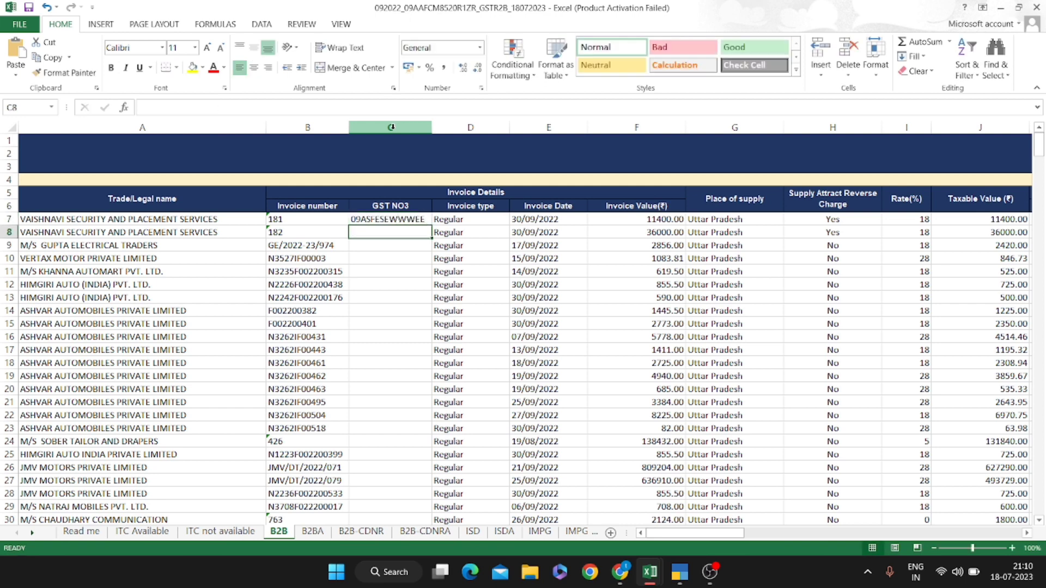
type("09")
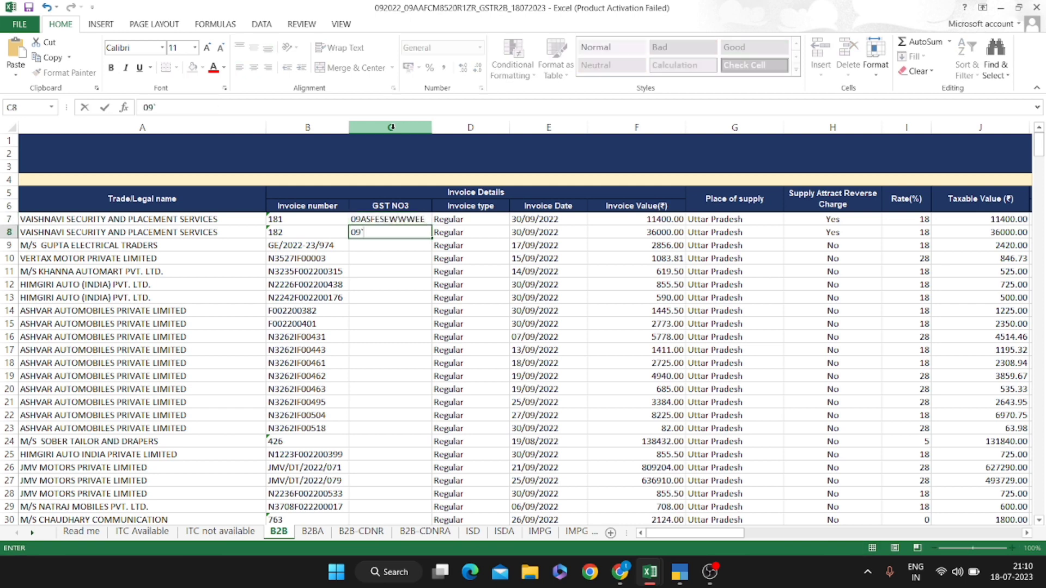
key("Escape")
key("Up")
key("Right")
key("ctrl+a")
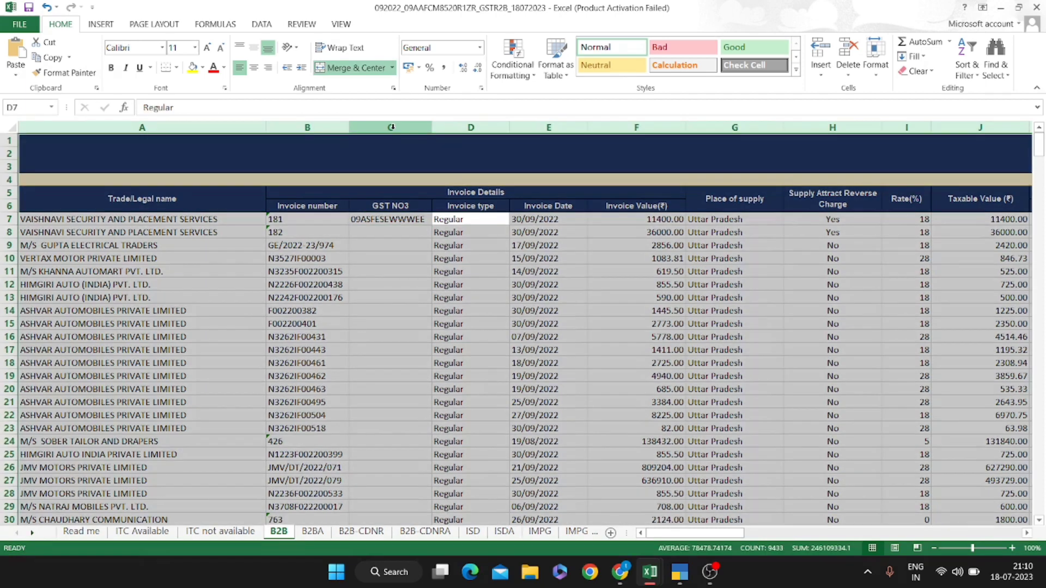
key("ctrl+shift+plus")
key("ctrl+z")
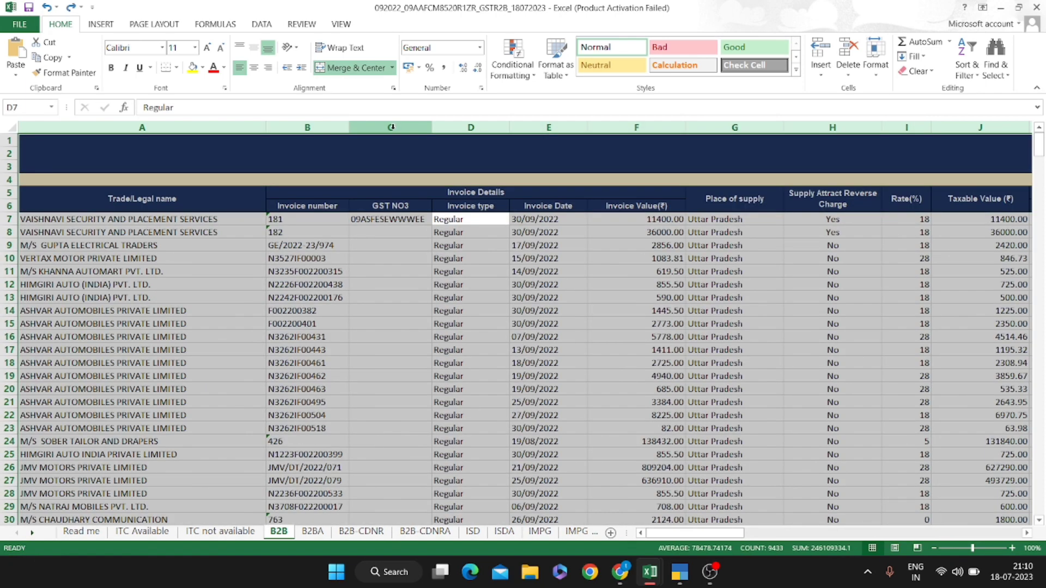
Insert another column before Invoice type and join the GST and invoice numbers in D7 with the formula =C7&B7
left_click(497, 125)
key("ctrl+shift+plus")
key("Down")
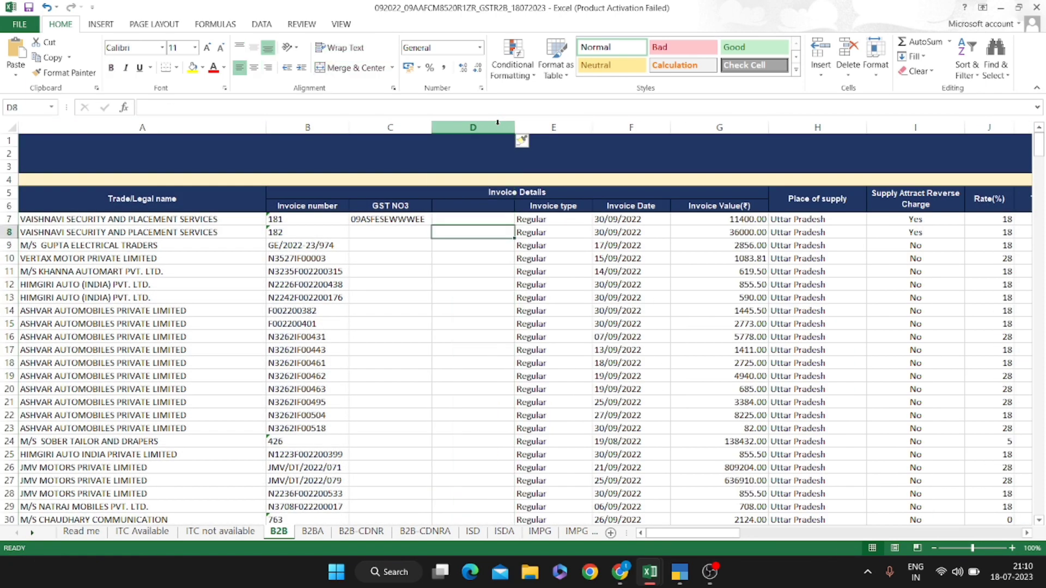
type("=")
key("Left")
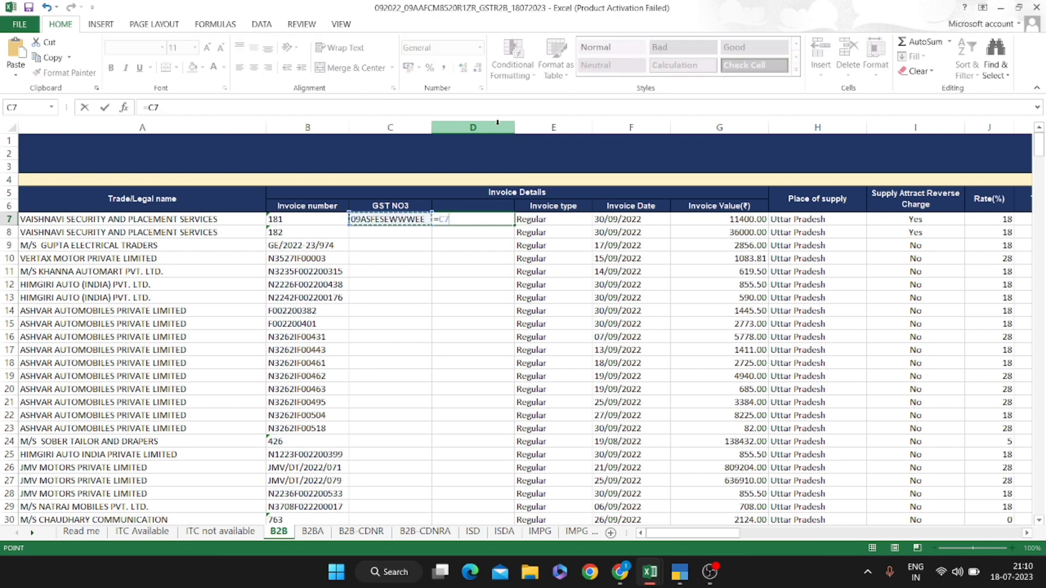
type("&")
key("Left")
key("Left")
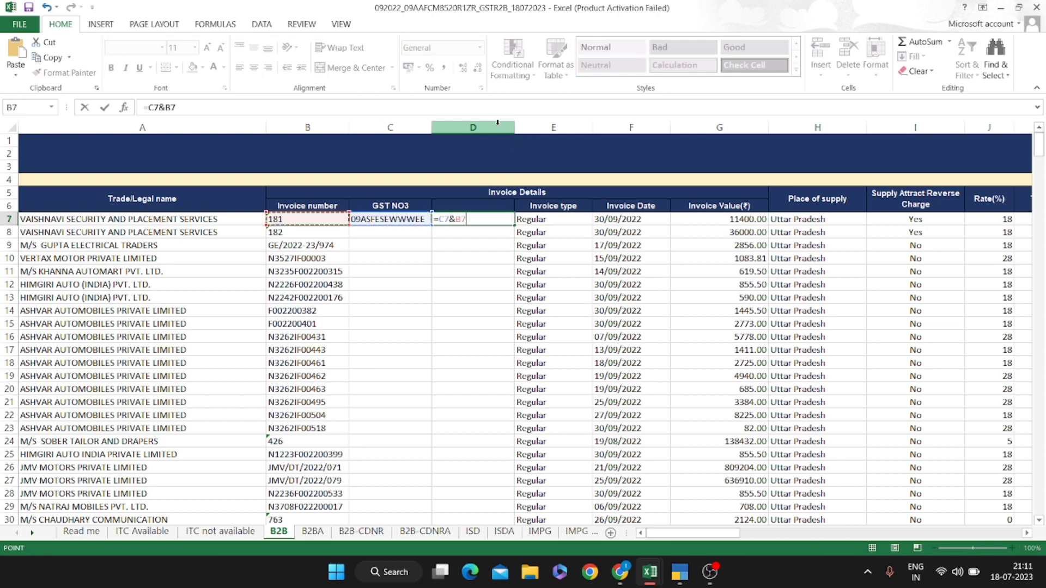
key("Return")
key("Up")
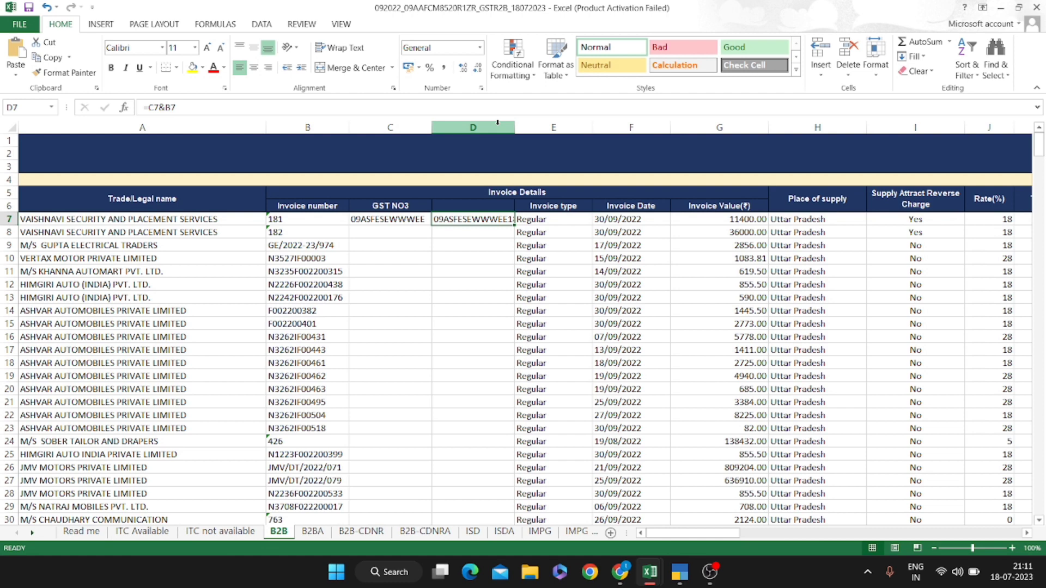
AutoFit column D to the width of the combined value in D7
key("alt")
key("h")
key("o")
key("i")
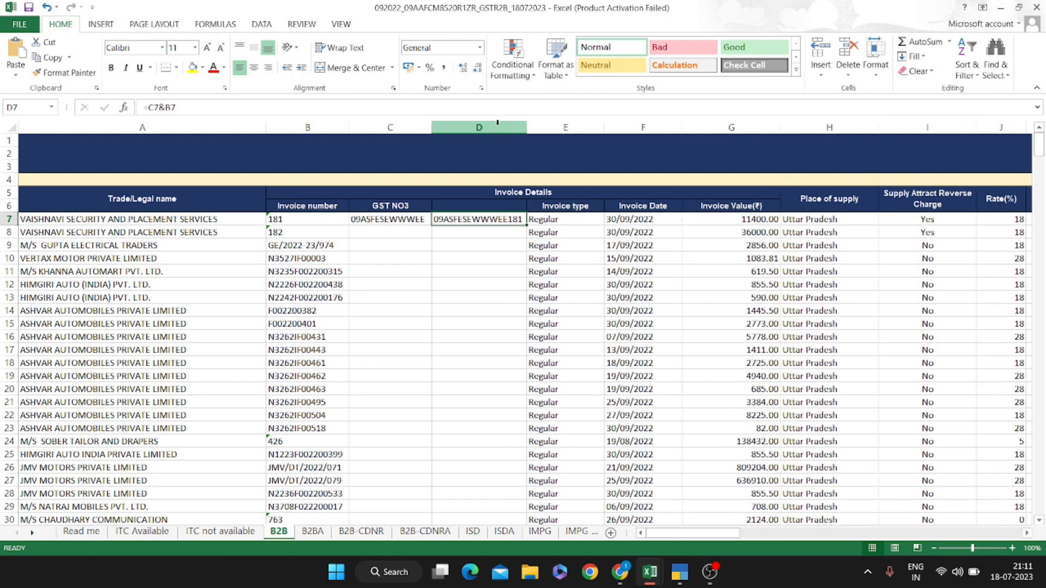
Switch to the vcbvfg workbook and insert a blank column before Gross Total on the INPUT CGST sheet
key("alt+Tab")
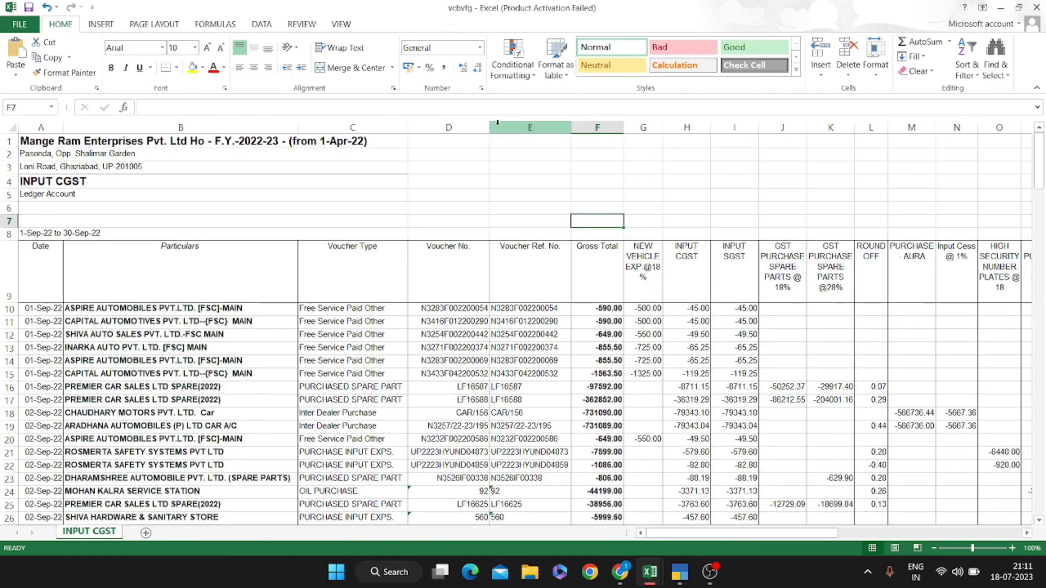
key("ctrl+space")
key("ctrl+shift+plus")
Enter a sample GST number in F10 beside the first voucher reference number
key("Down")
key("Down")
key("Down")
key("Down")
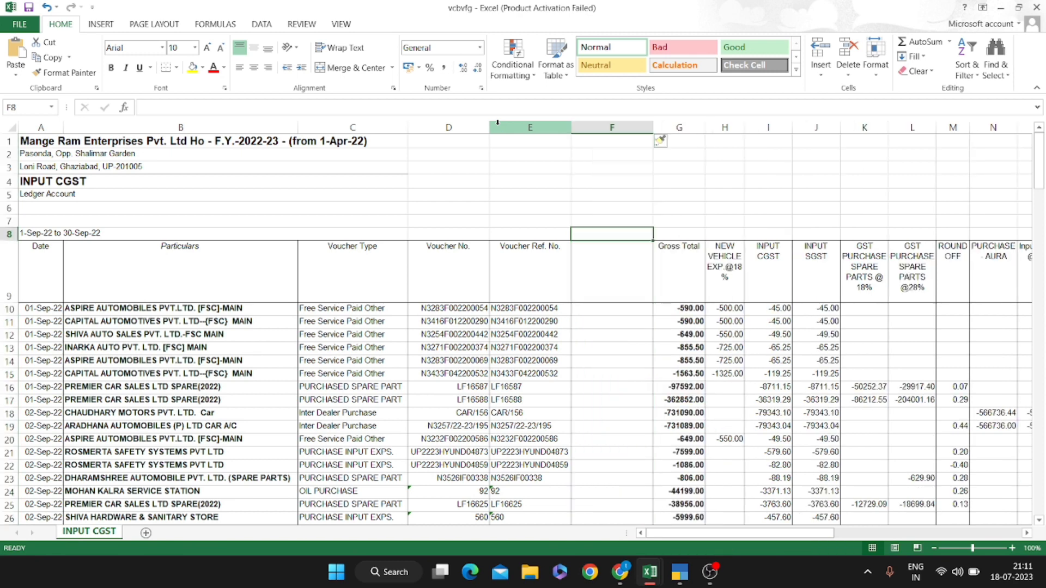
key("Up")
type("091DEWRE")
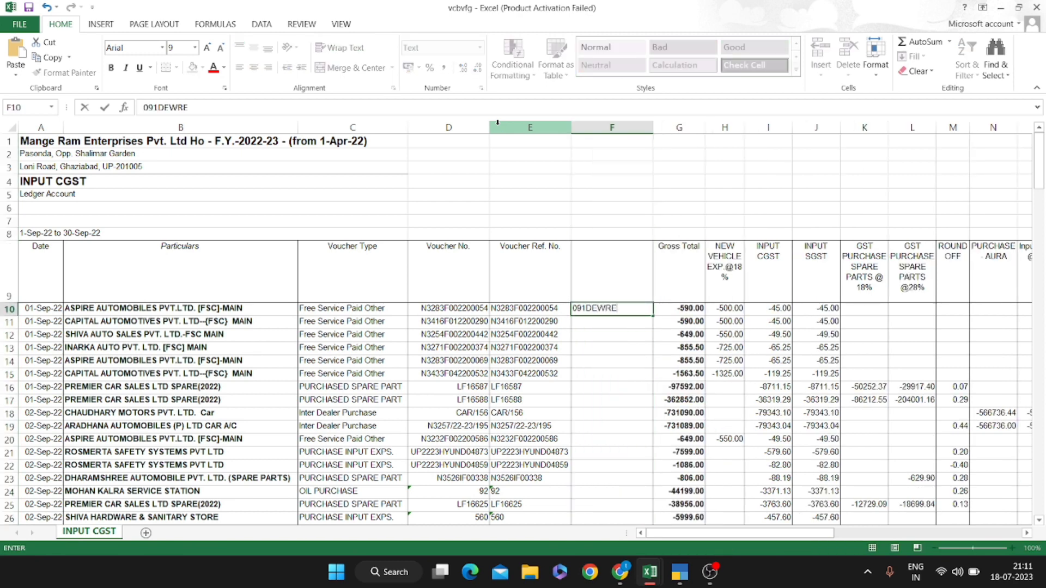
key("Return")
Insert another column before Gross Total and enter the formula =F10&E10 in G10 to join GST and voucher reference numbers
key("Right")
key("ctrl+space")
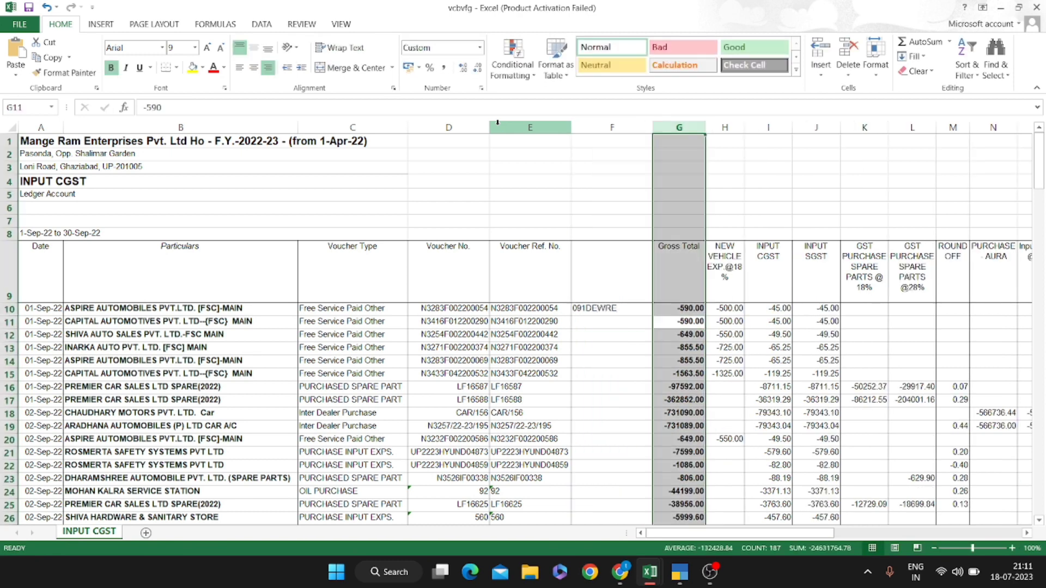
key("ctrl+shift+plus")
key("Up")
type("=")
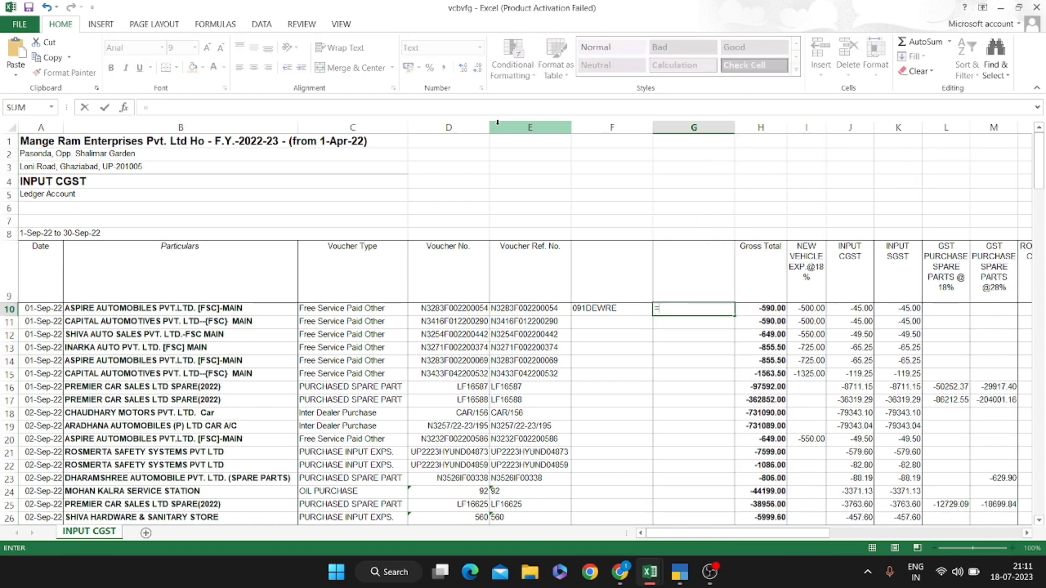
key("Left")
type("&")
key("Left")
key("Left")
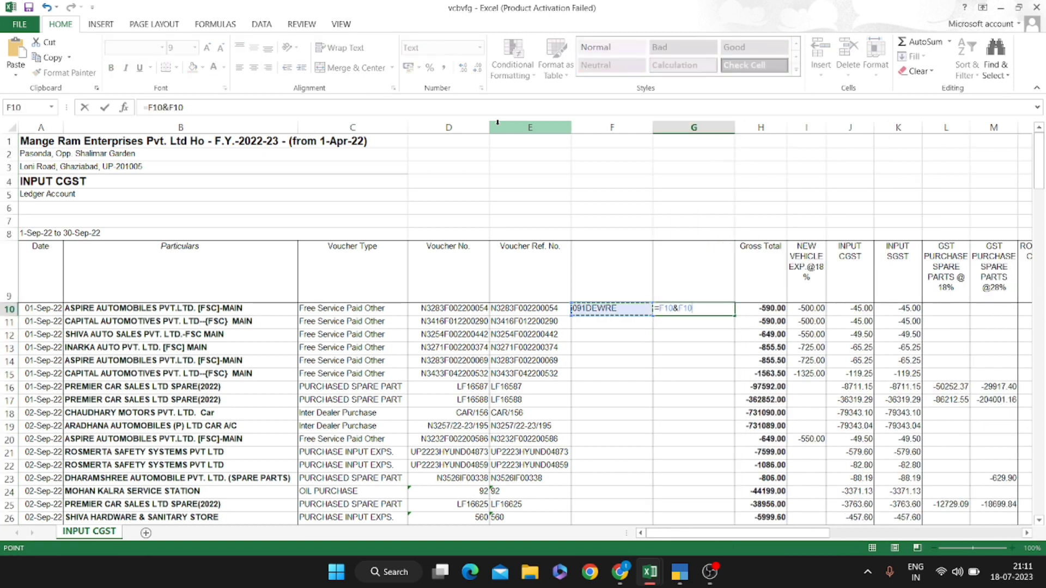
key("Return")
key("Up")
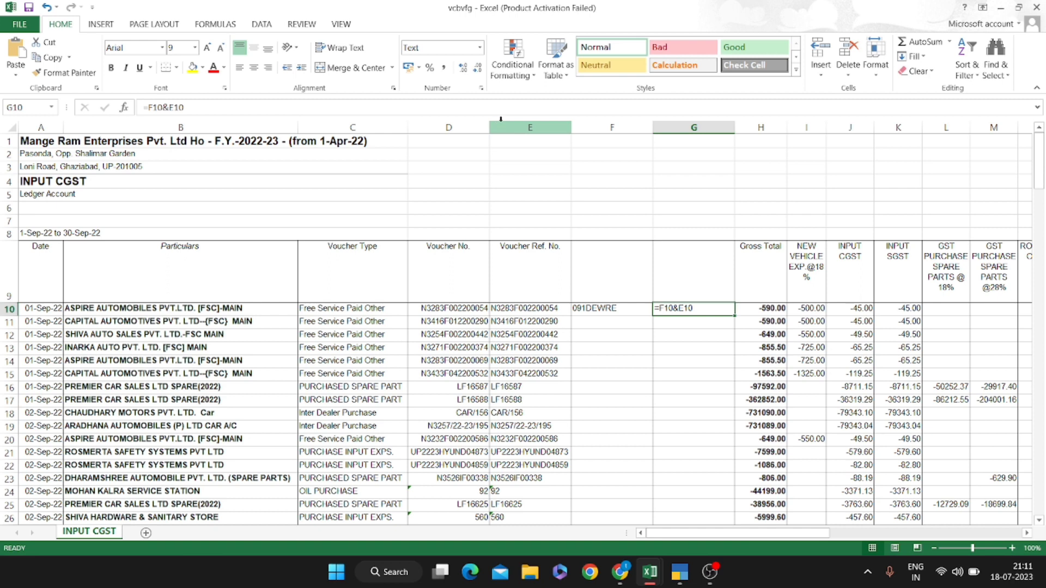
Set the number format of G10 to General and re-enter its formula so that it calculates
left_click(480, 48)
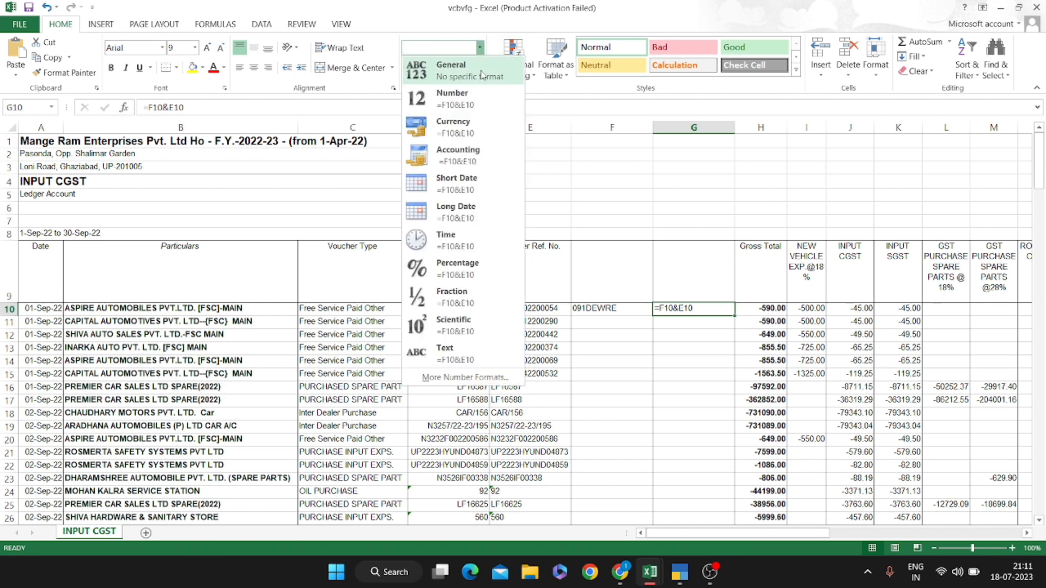
left_click(482, 75)
key("F2")
key("Return")
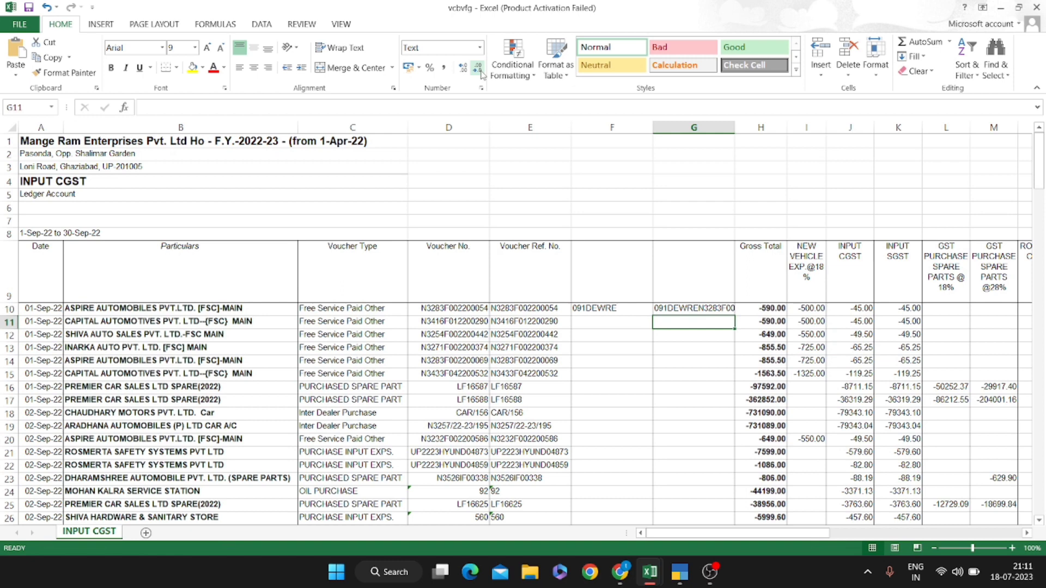
key("Up")
key("Left")
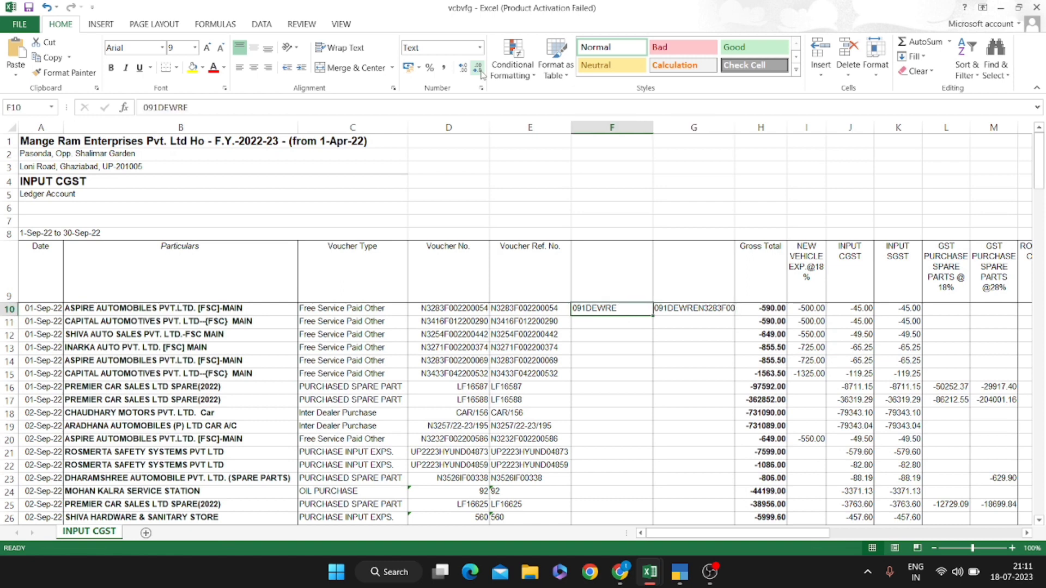
key("ctrl+space")
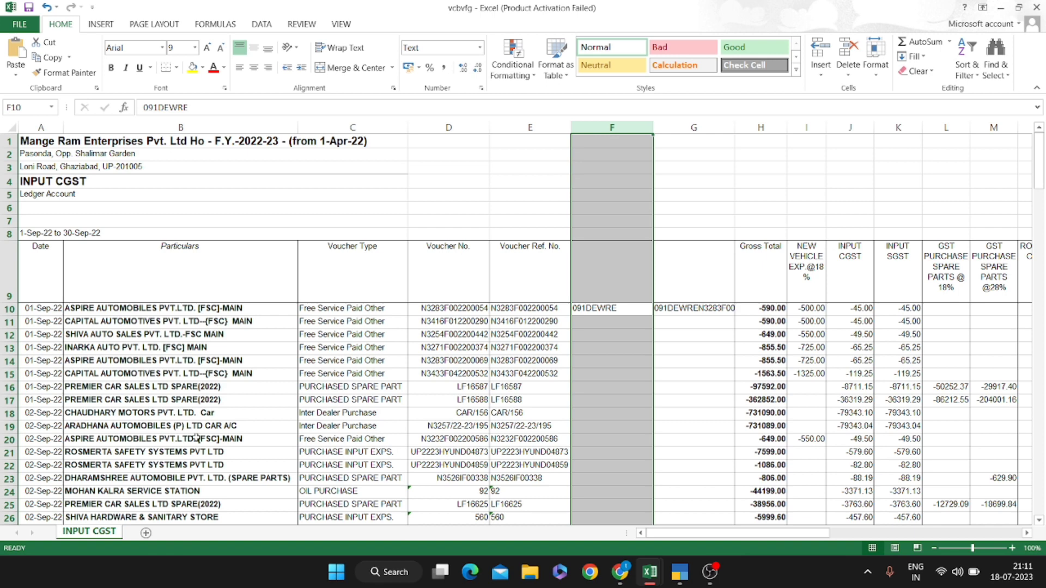
Add a new sheet to the vcbvfg workbook and paste the GSTR-2B workbook's entire B2B sheet into it
left_click(151, 530)
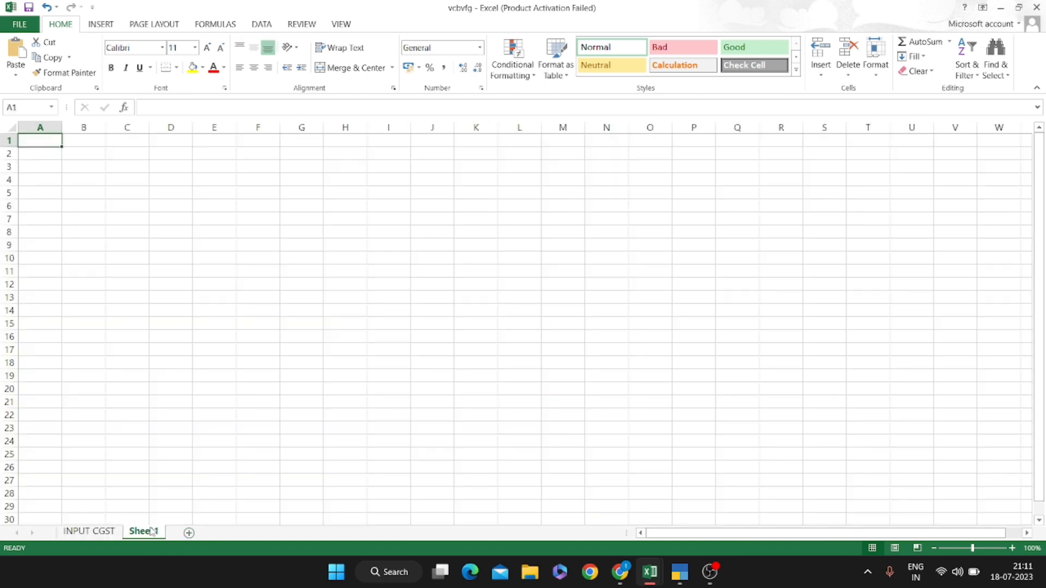
key("alt+Tab")
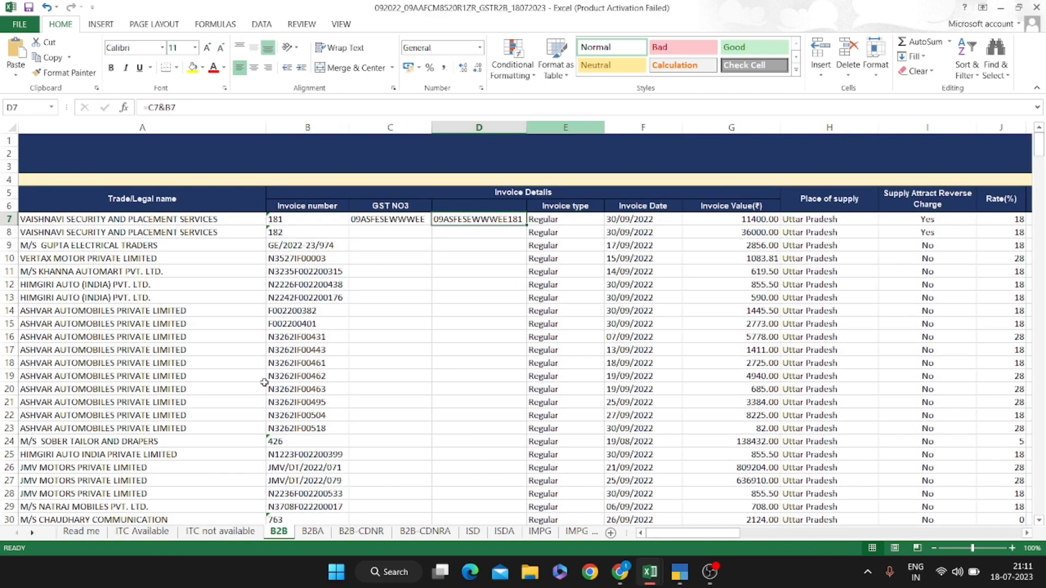
left_click(261, 389)
key("ctrl+a")
key("ctrl+a")
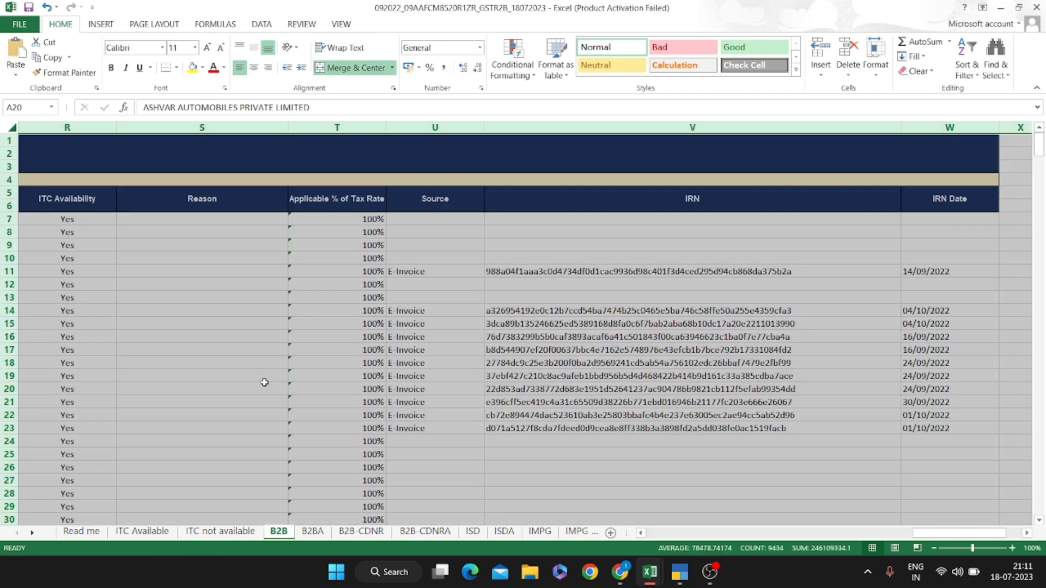
key("ctrl+c")
key("alt+Tab")
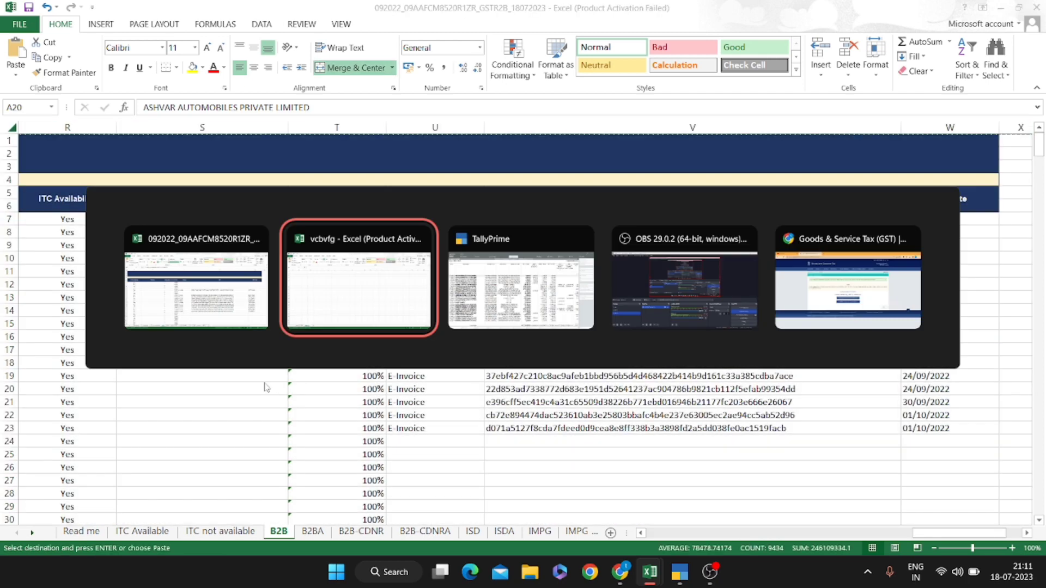
key("ctrl+v")
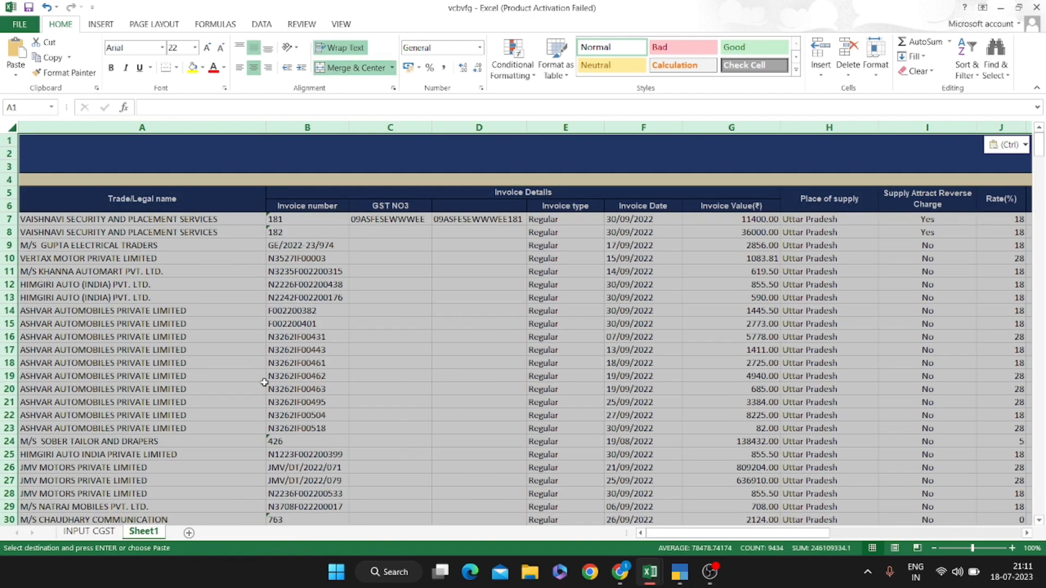
Unmerge all merged cells on the pasted B2B sheet
key("alt")
key("h")
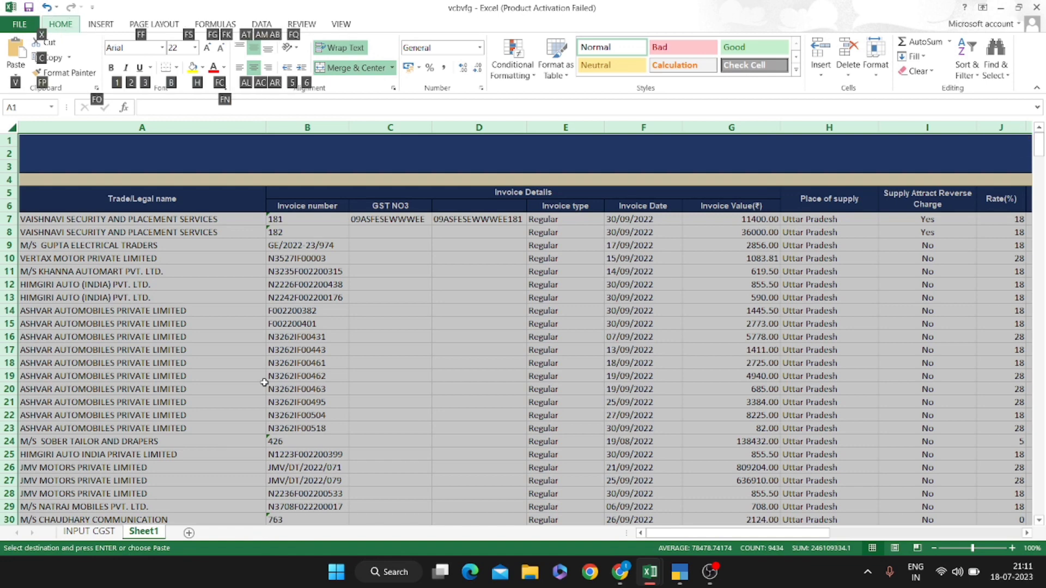
key("m")
key("u")
key("Down")
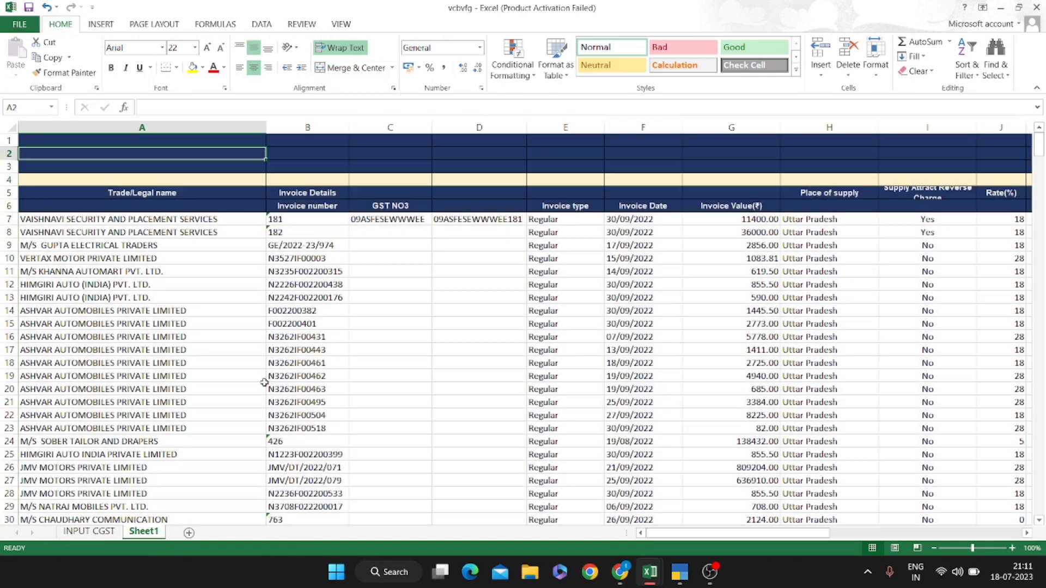
Rename Sheet1 as GSTR-2B & 2A
double_click(145, 536)
type("GST")
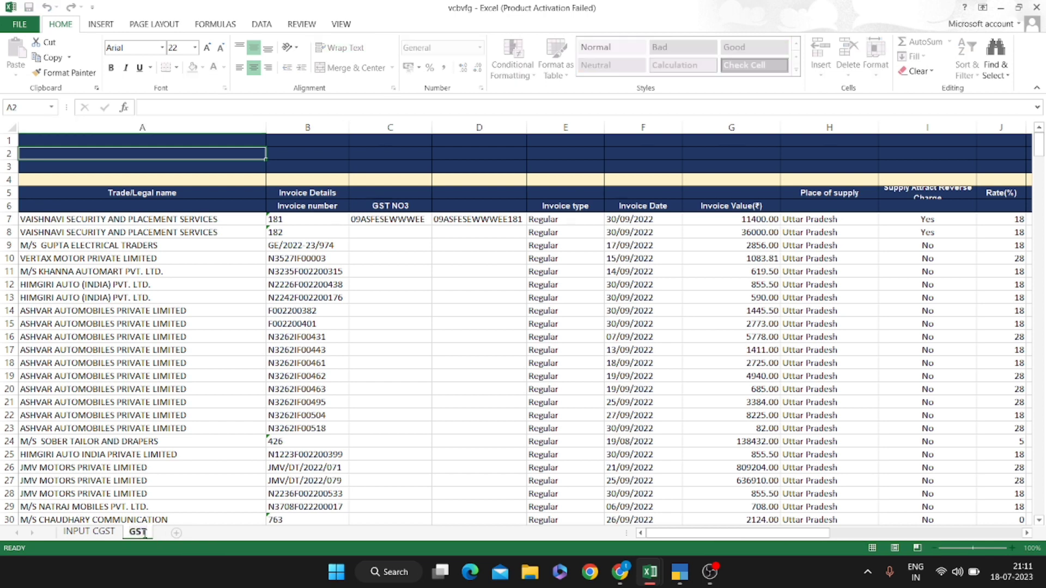
type("R-2B &")
left_click(145, 533)
Rename the INPUT CGST sheet as BOOKS
left_click(89, 532)
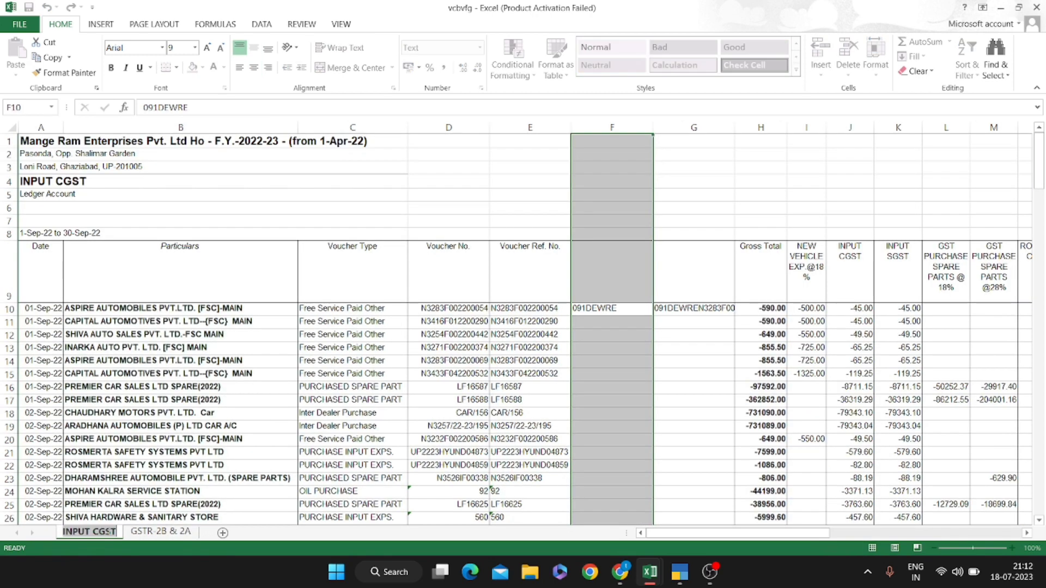
double_click(89, 532)
type("BOOKS")
key("Return")
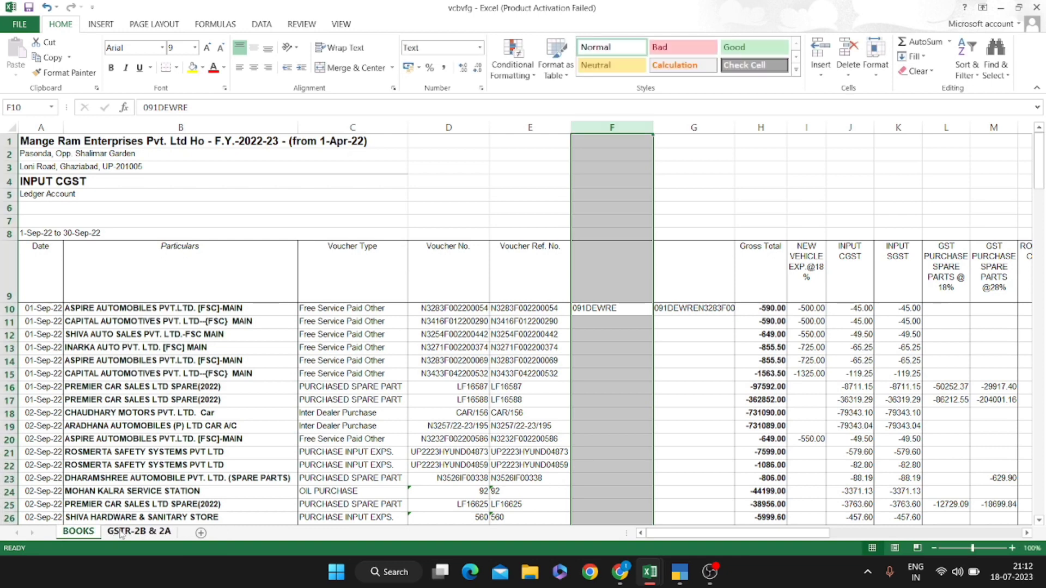
Add a new sheet after GSTR-2B & 2A and name it BOOKS TO GSTR-2B
left_click(201, 533)
left_click(206, 533)
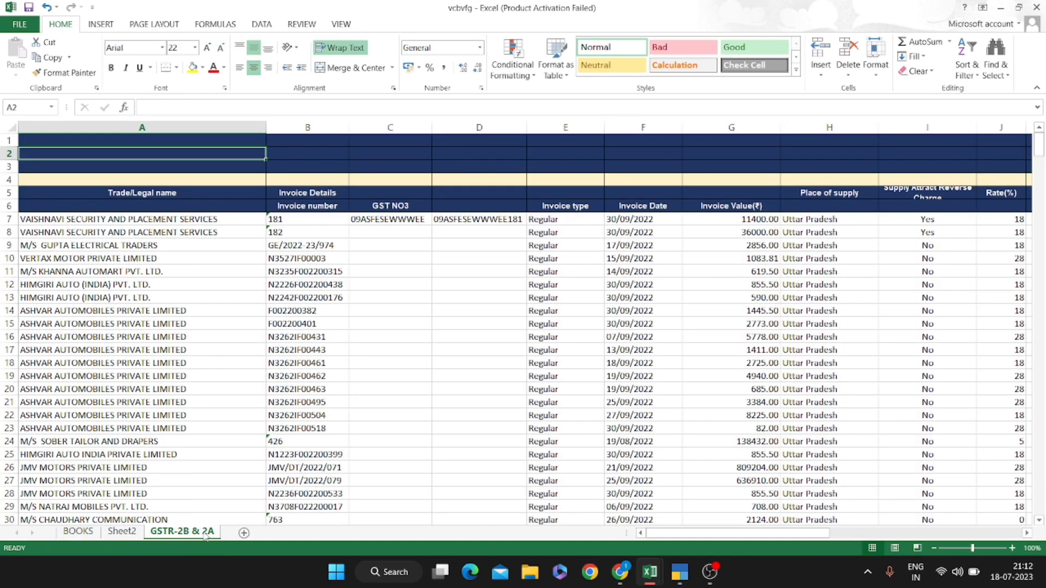
left_click(140, 533)
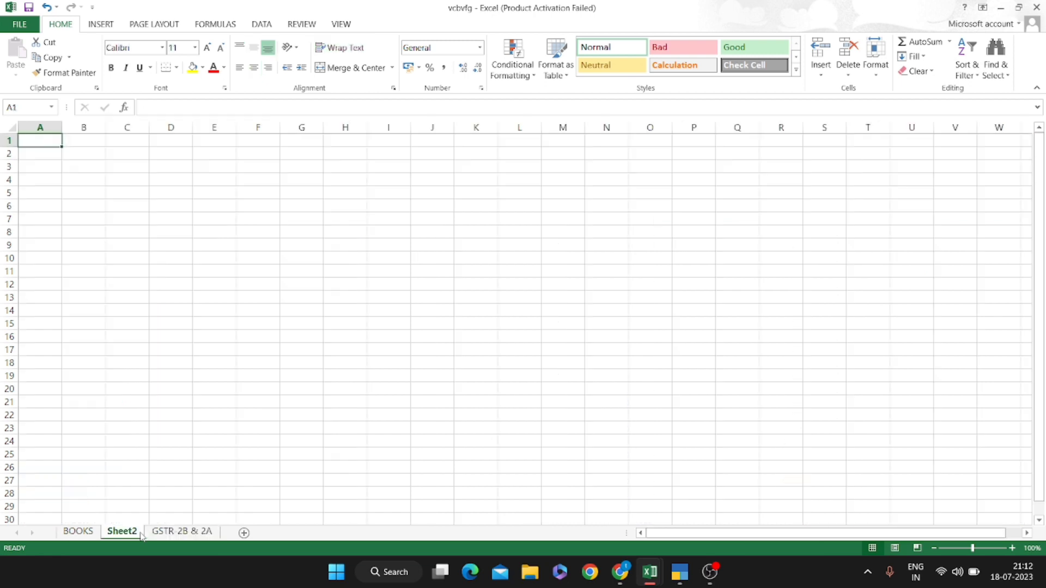
left_click_drag(159, 534, 130, 536)
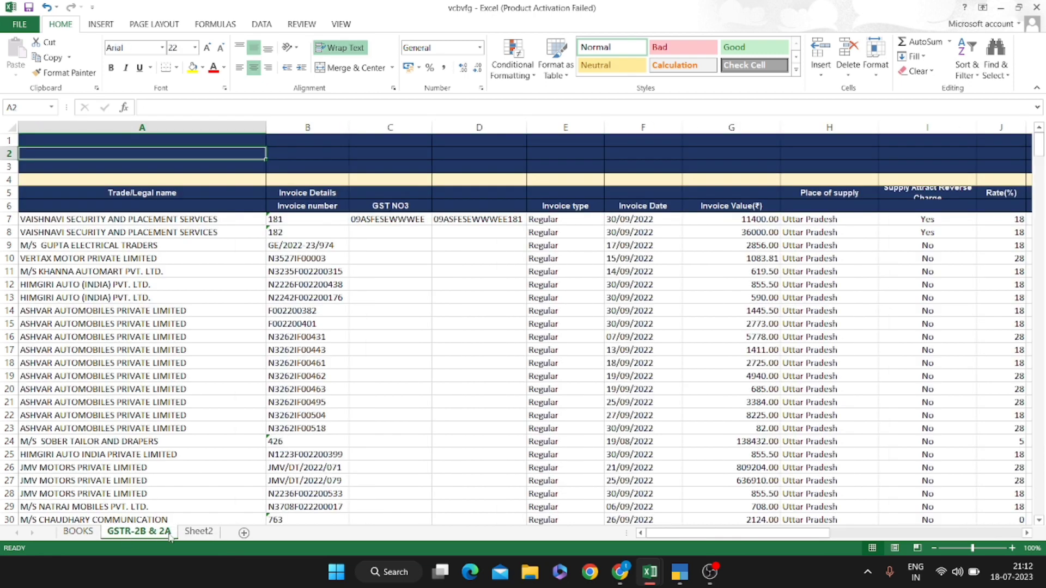
double_click(199, 531)
type("BOO")
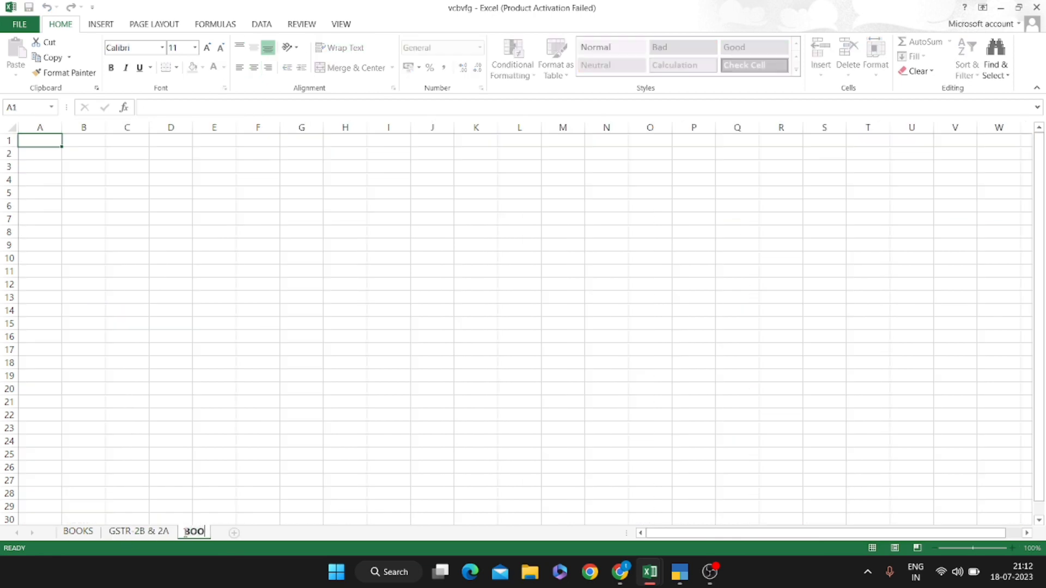
type("KS TO GSTR")
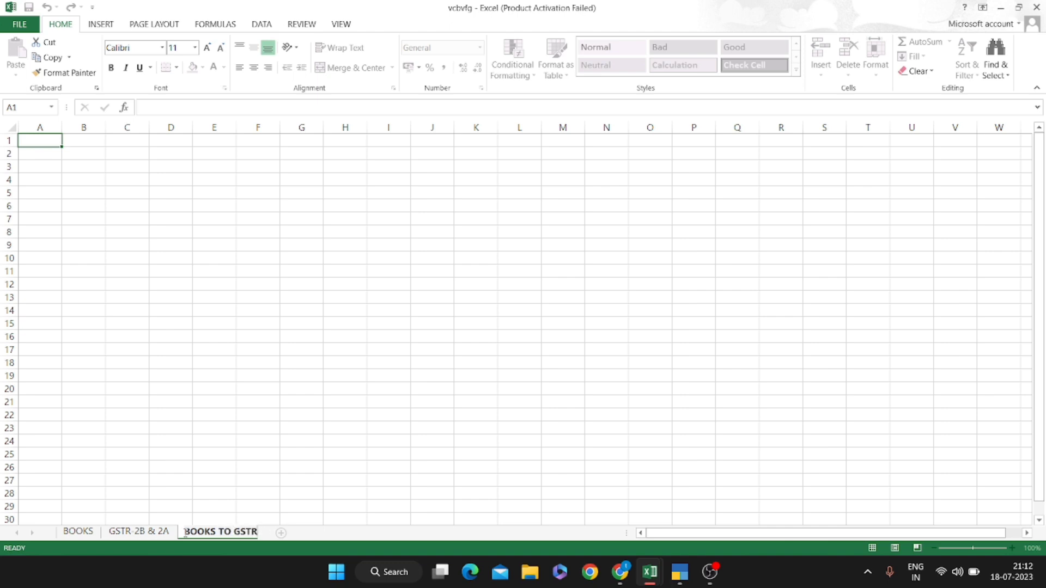
type("-2B")
key("Return")
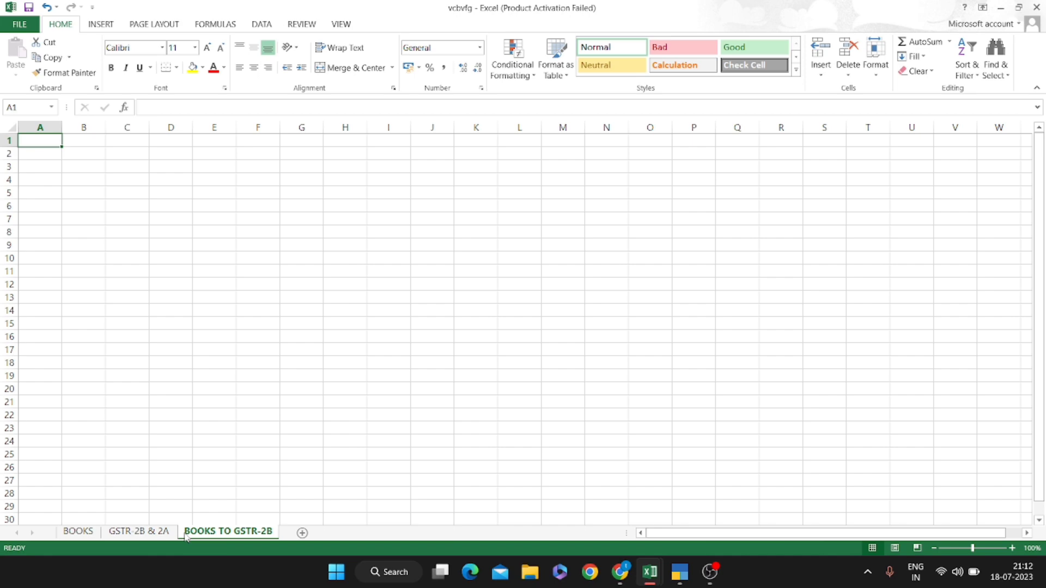
Copy the Voucher Ref. No. column from its header in E9 down on BOOKS and paste it at A1 of BOOKS TO GSTR-2B
key("ctrl+Page_Up")
key("ctrl+Page_Up")
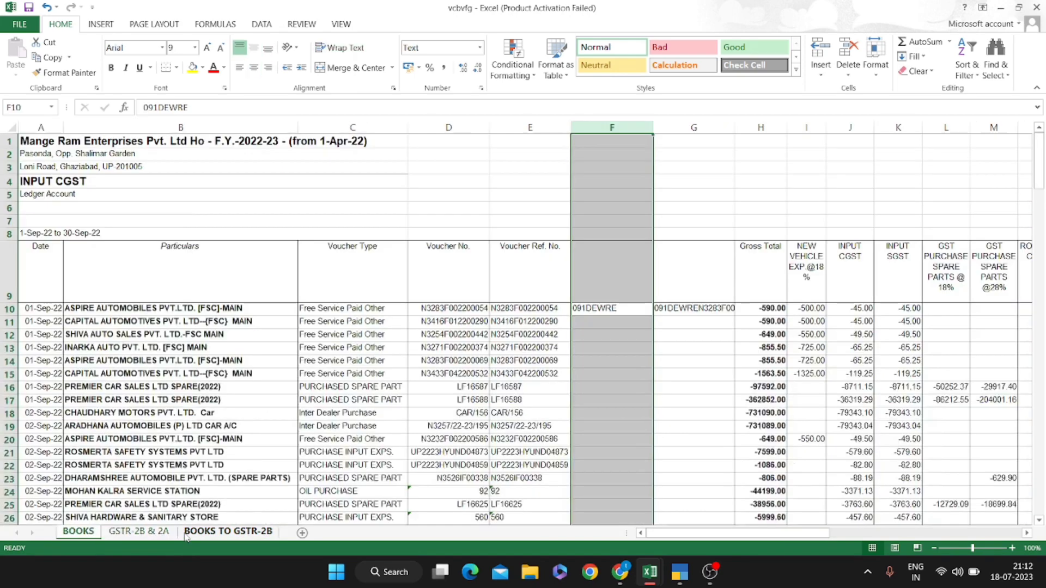
key("Down")
key("Left")
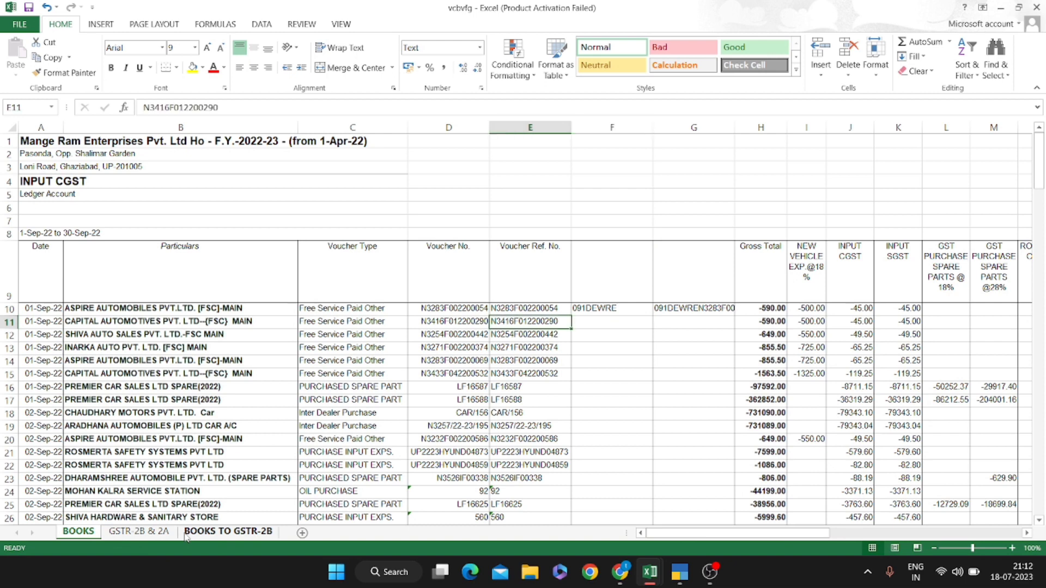
key("Up")
key("Up")
key("ctrl+shift+Down")
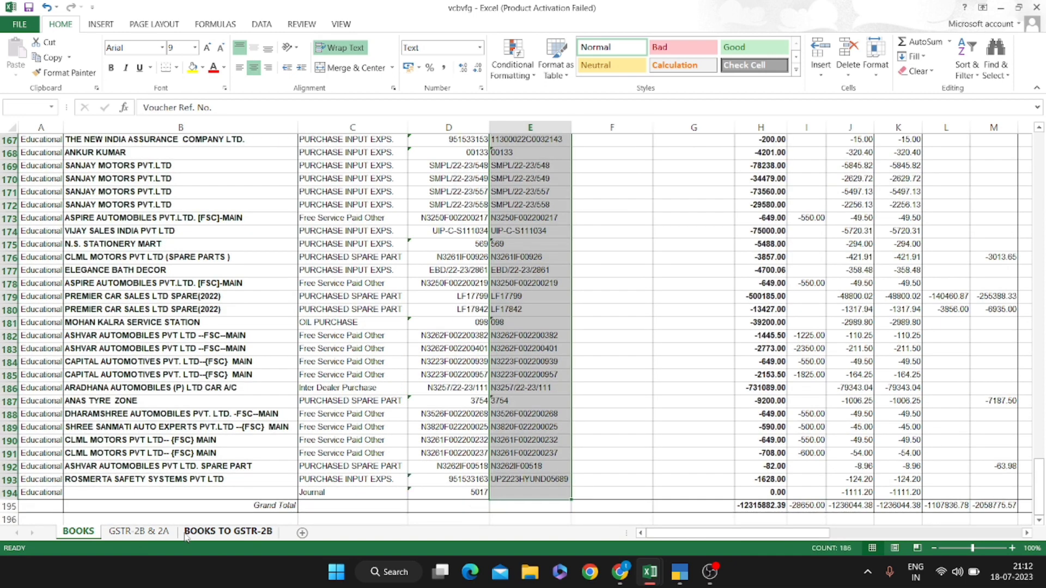
key("ctrl+c")
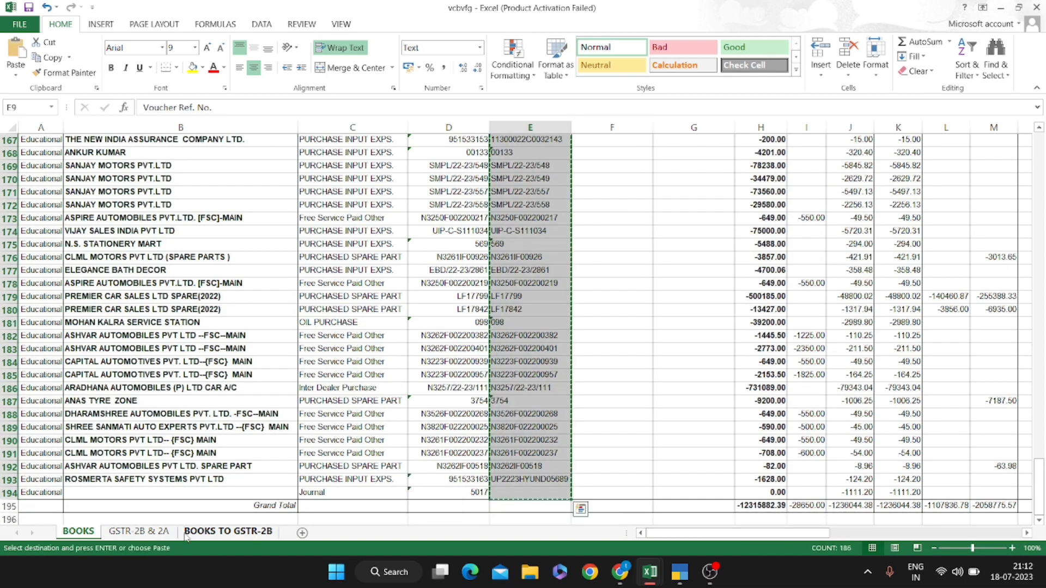
key("ctrl+Page_Down")
key("ctrl+Page_Down")
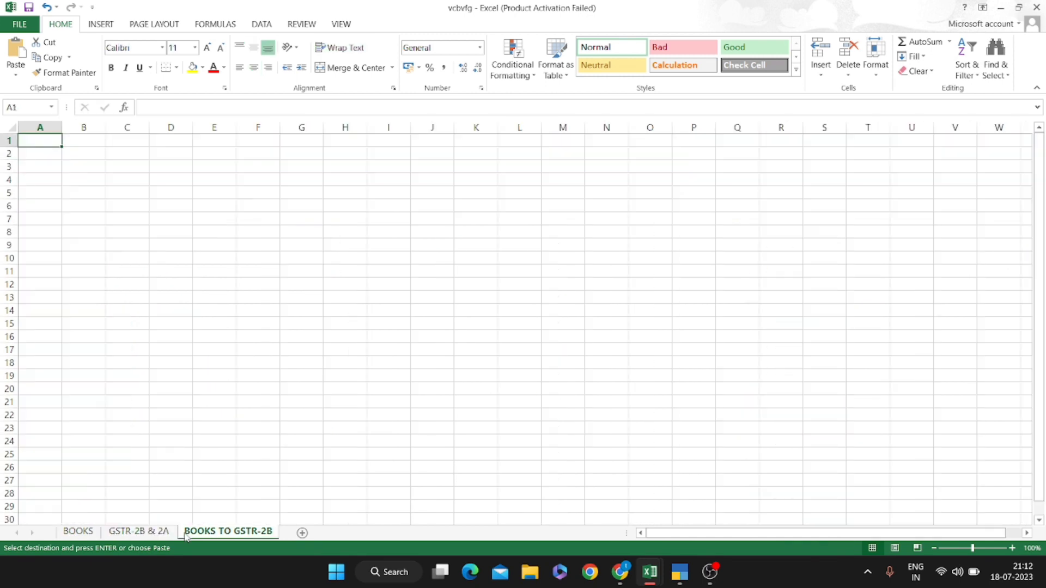
key("ctrl+v")
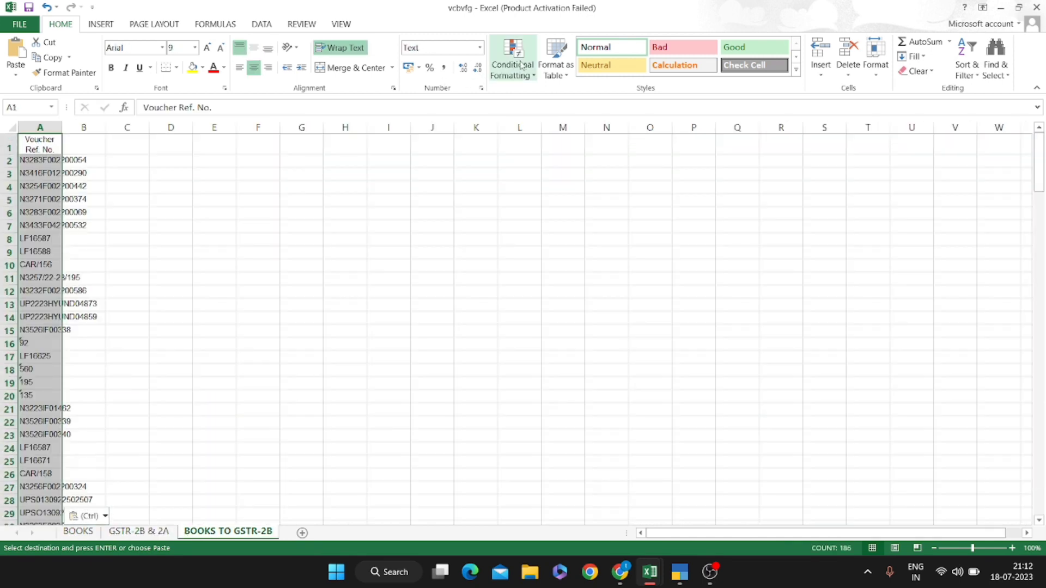
Remove duplicate values from the pasted Voucher Ref. No. column, treating the first row as a header
key("alt+a")
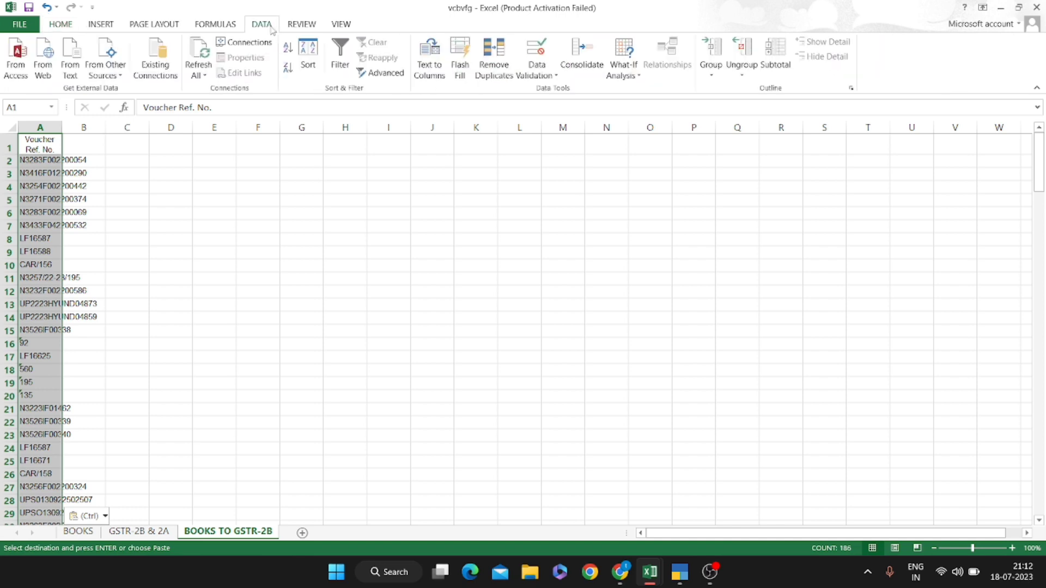
left_click(491, 57)
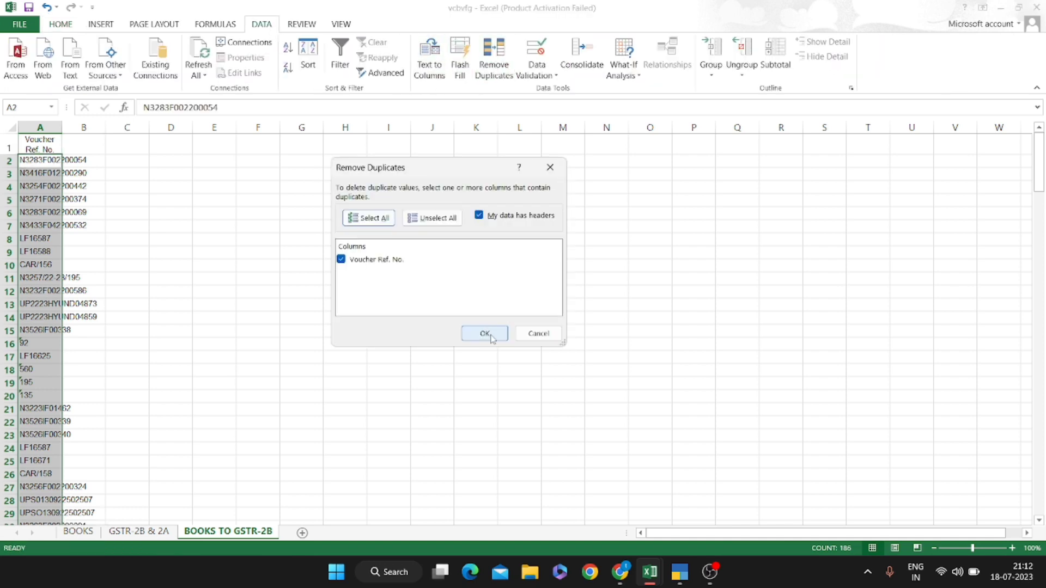
left_click(491, 337)
left_click(521, 319)
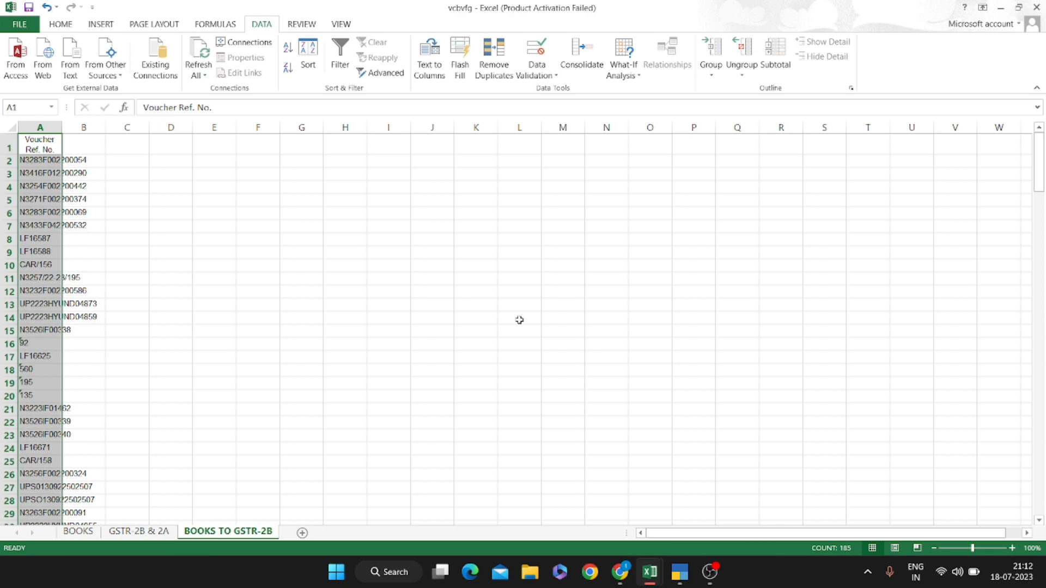
key("Up")
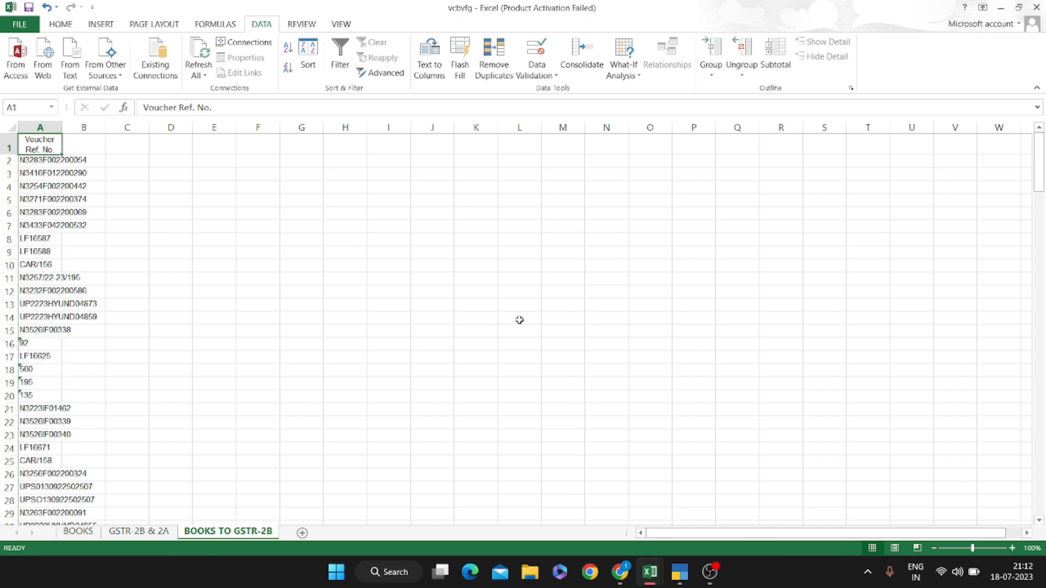
Enter the header CGST in cell C1 of BOOKS TO GSTR-2B
key("Down")
key("Right")
key("Right")
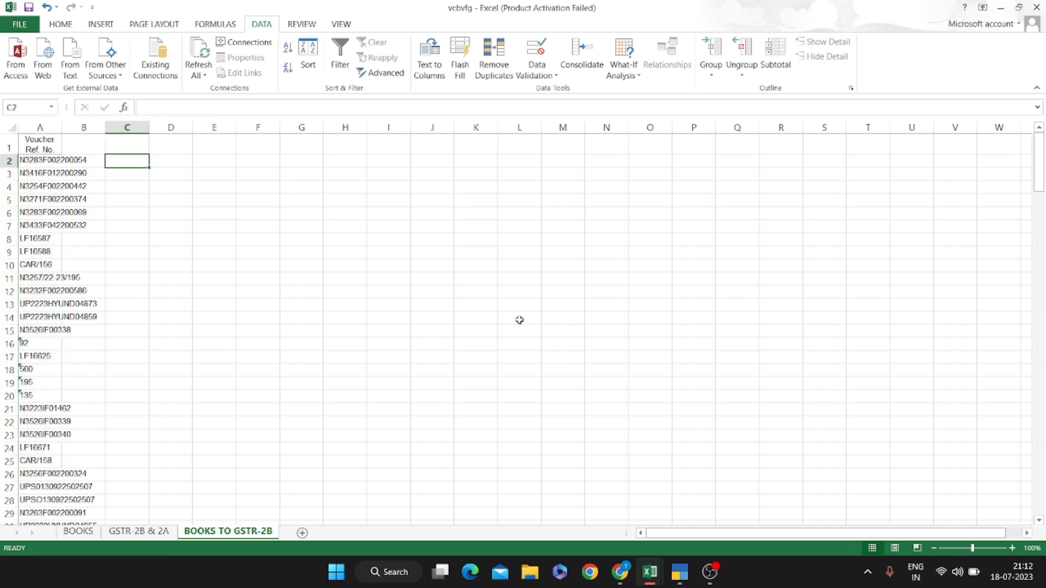
key("Up")
type("CGST")
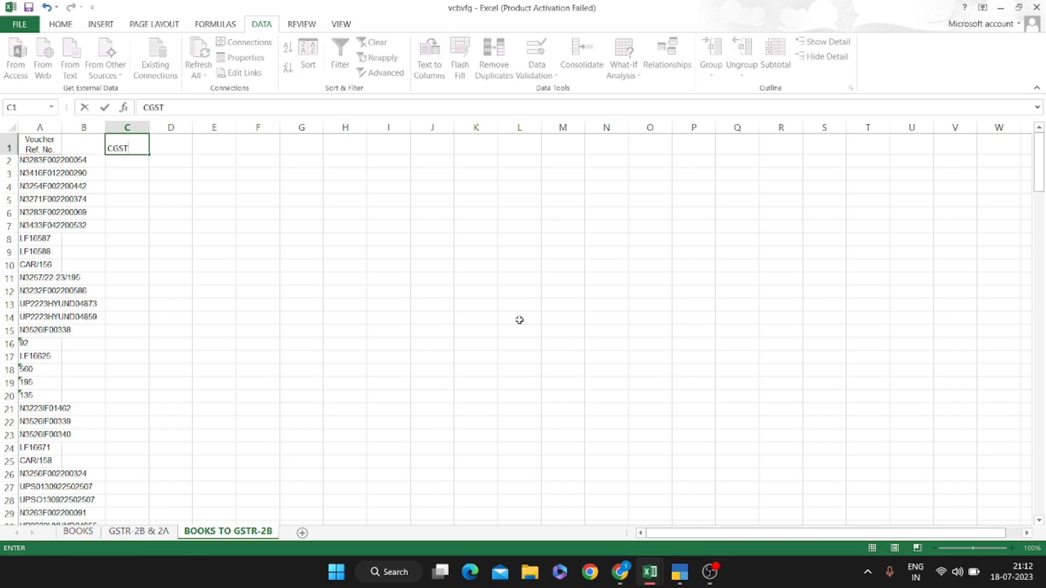
key("ctrl+Return")
key("Down")
type("=")
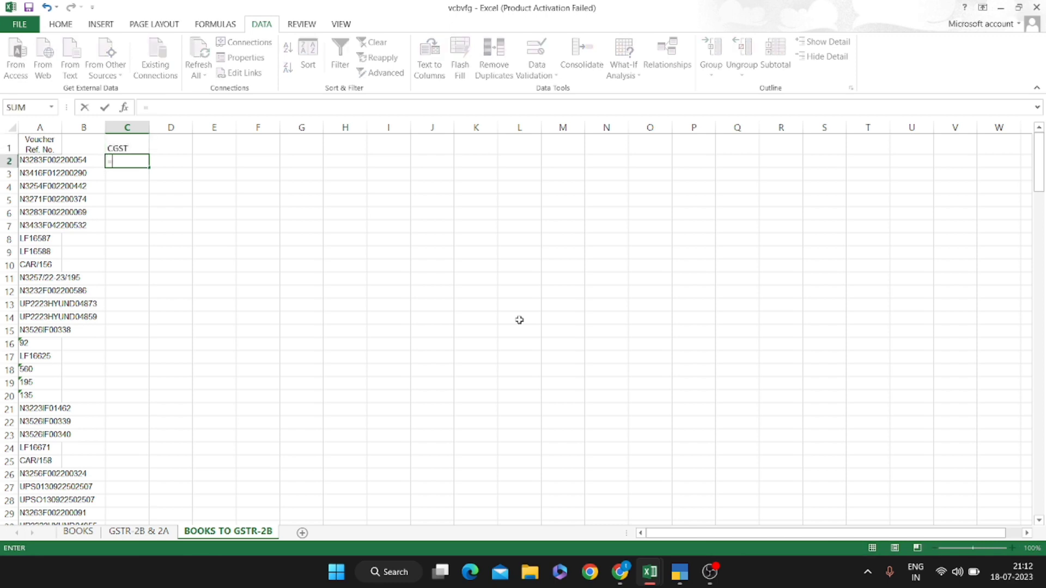
type("SUMIF(")
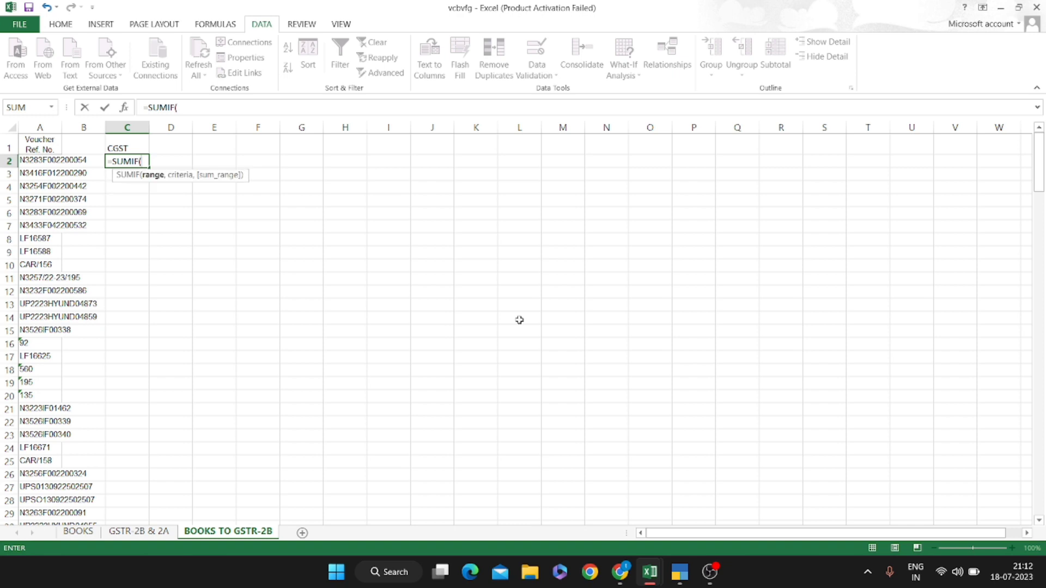
key("shift+Up")
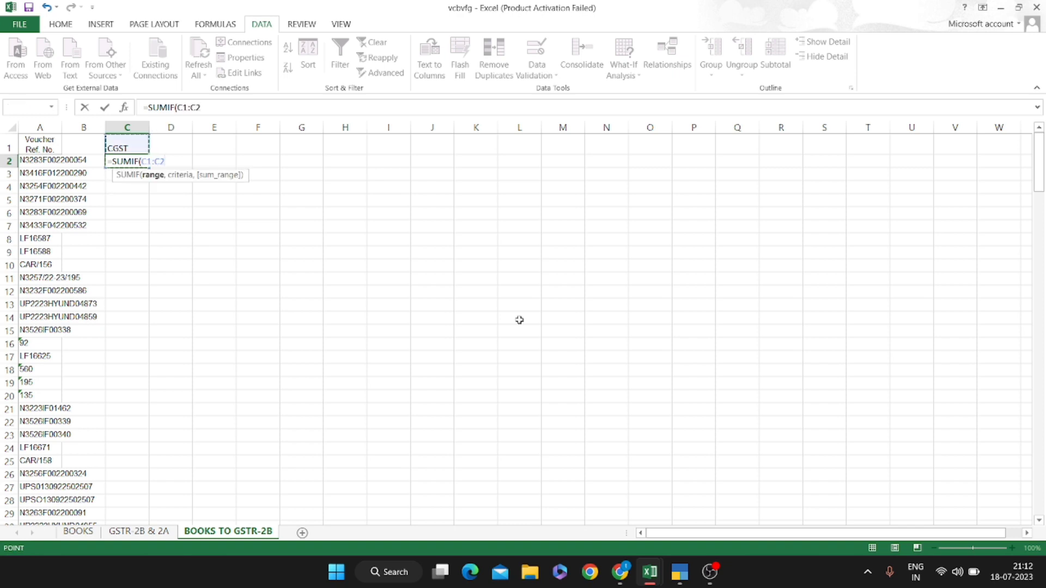
key("Escape")
Begin a SUMIF formula in C2 with the entire Voucher Ref. No. column E of BOOKS as its range
type("=SUMI")
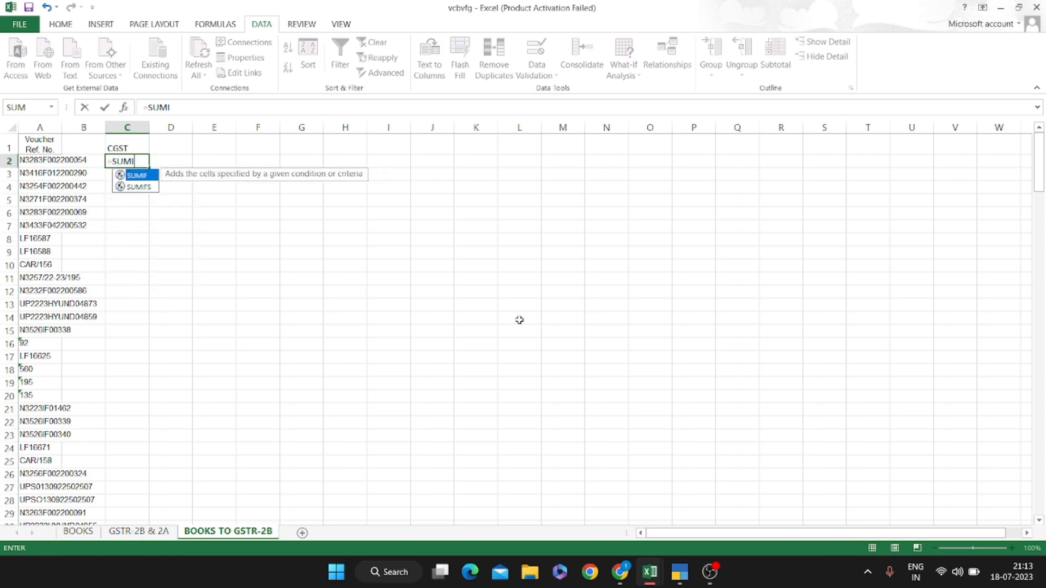
type("F(")
key("ctrl+Page_Up")
key("ctrl+Page_Up")
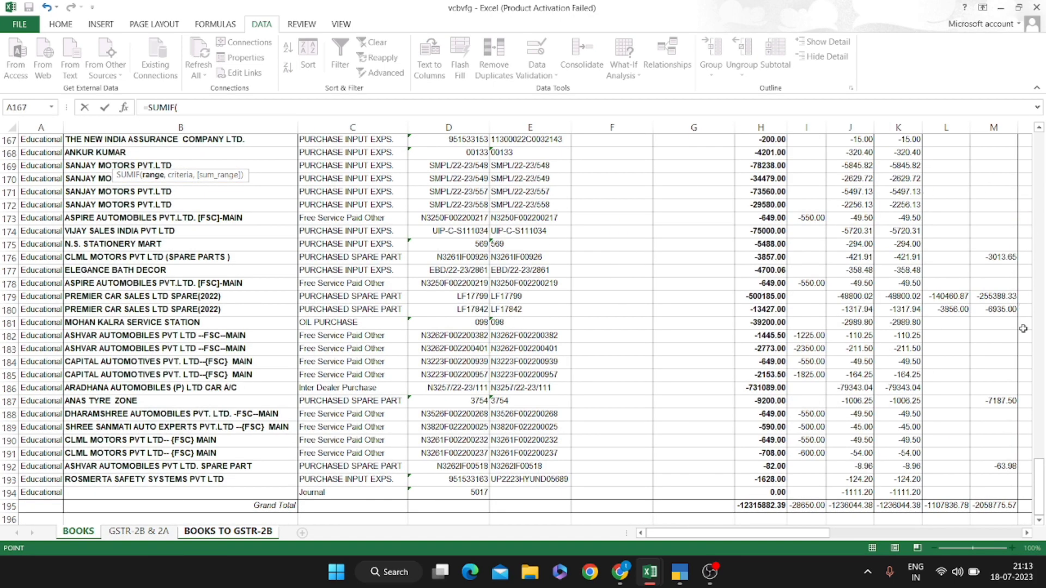
left_click_drag(1042, 467, 1044, 143)
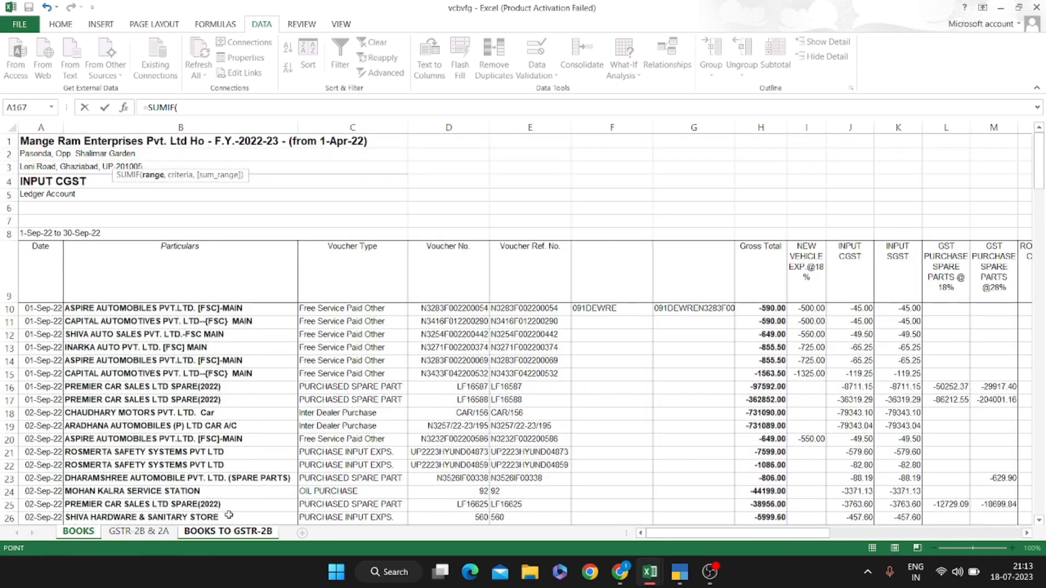
left_click(229, 532)
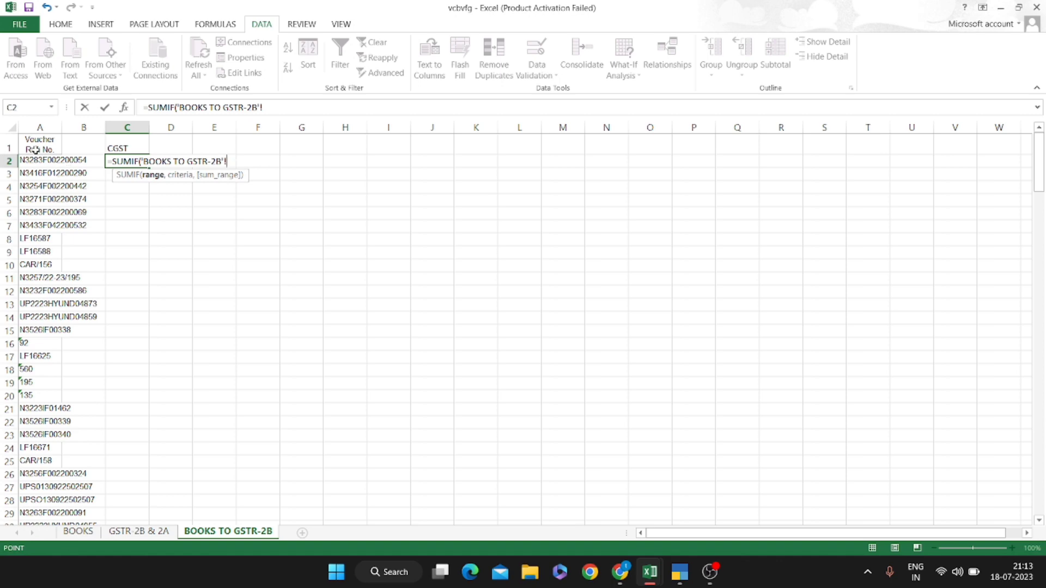
left_click(80, 532)
left_click(536, 296)
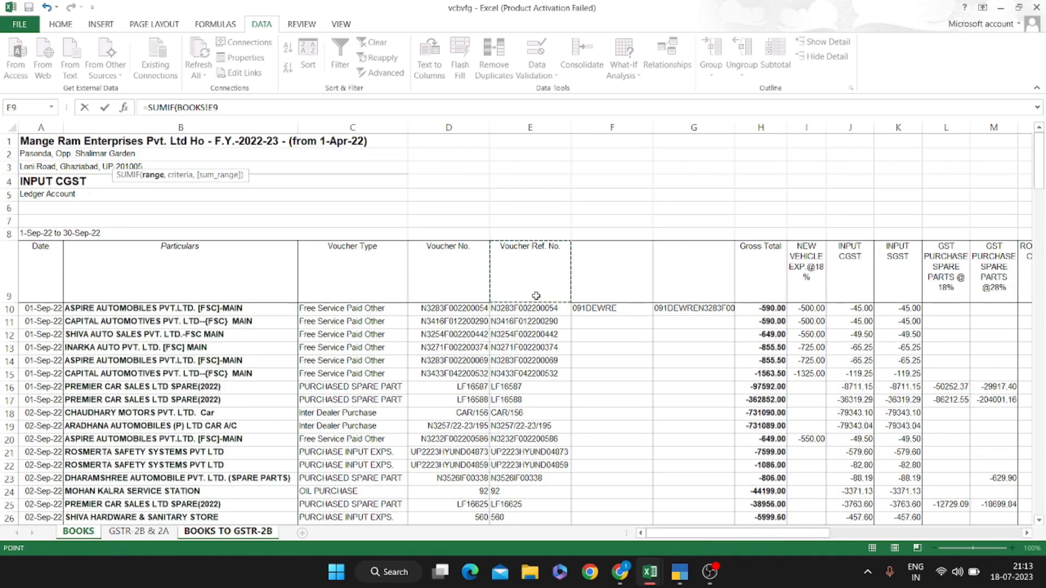
key("ctrl+space")
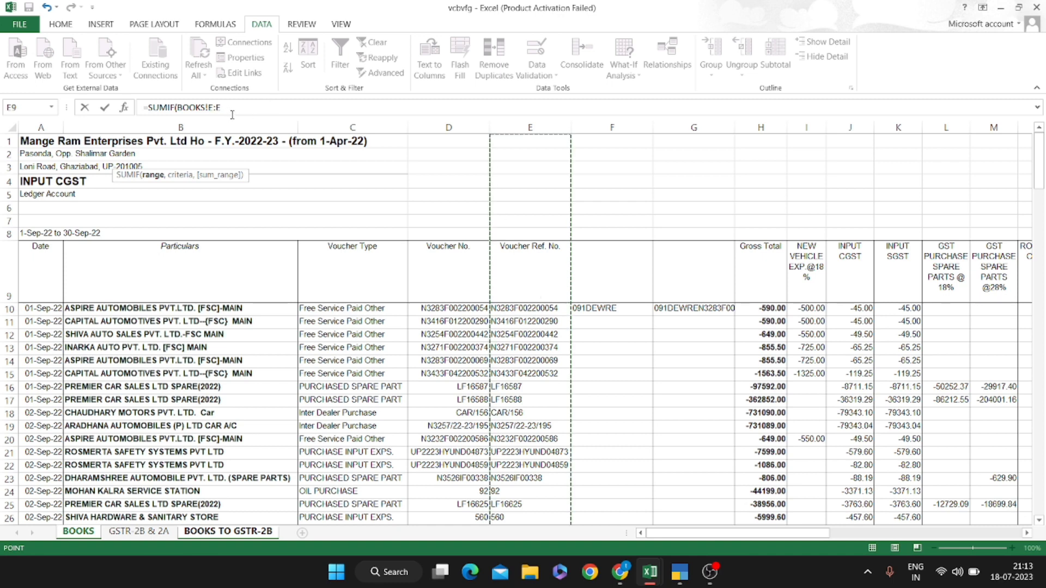
type(",")
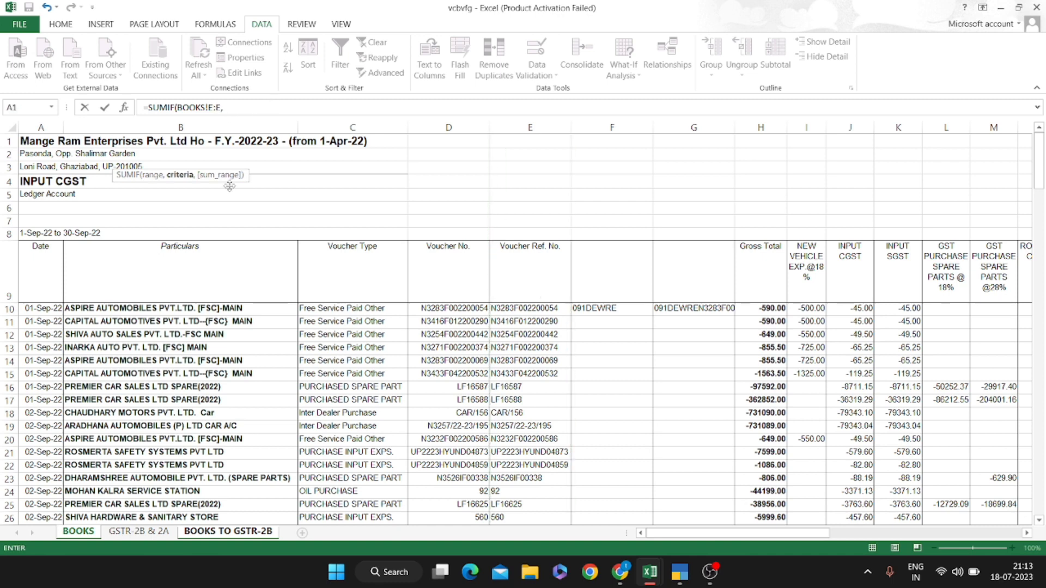
Complete the SUMIF formula in C2 with A2 of BOOKS TO GSTR-2B as criteria and the entire INPUT CGST column J of BOOKS as sum range
left_click(235, 533)
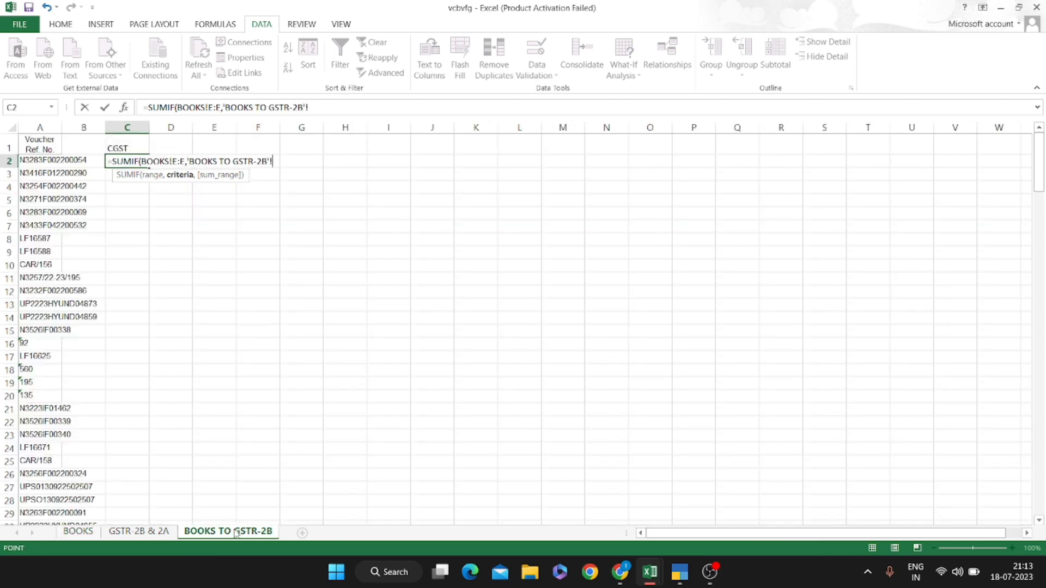
left_click(72, 162)
left_click(54, 161)
type(",")
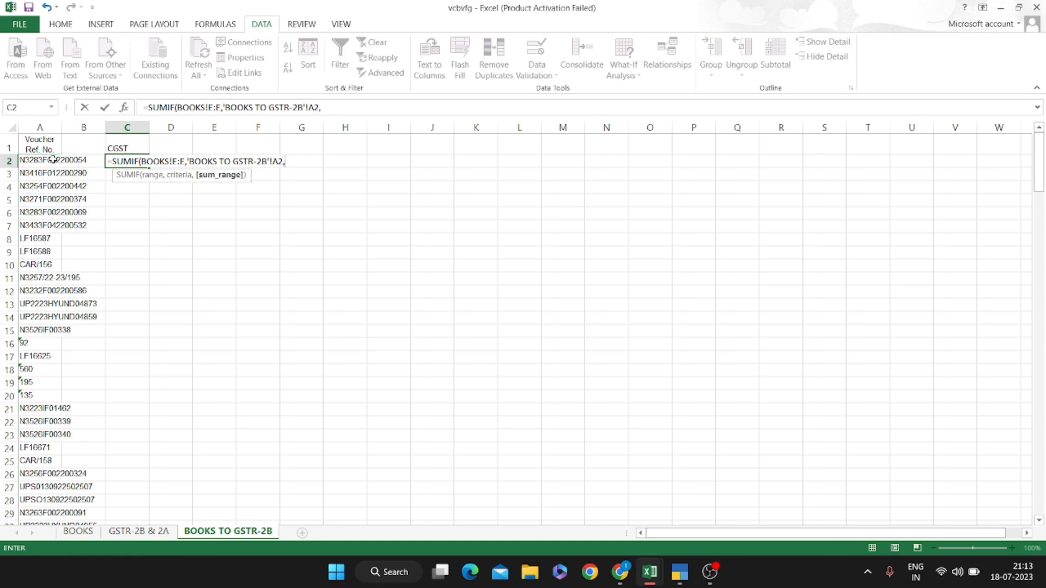
left_click(79, 531)
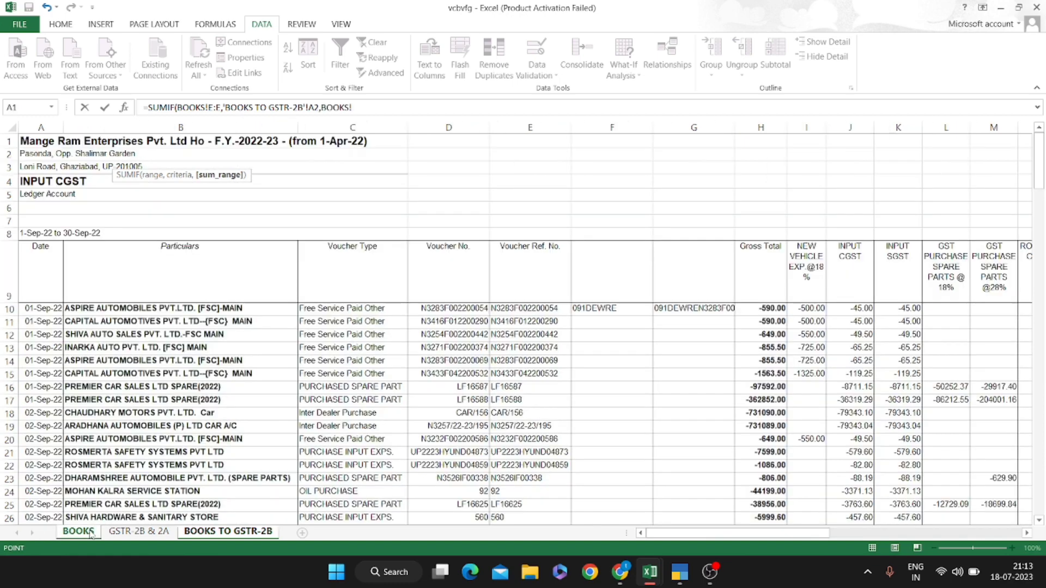
left_click(859, 250)
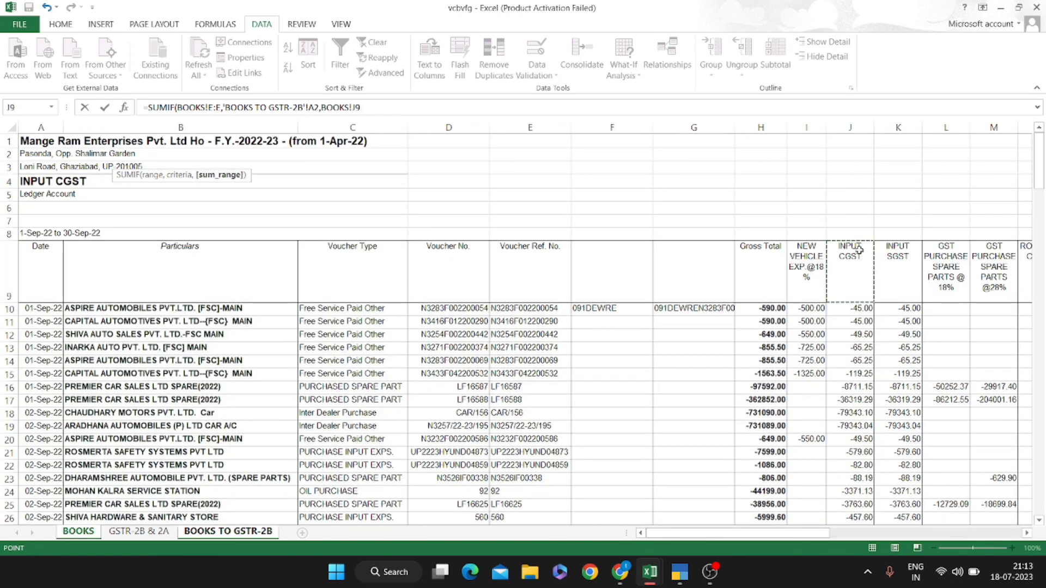
key("ctrl+space")
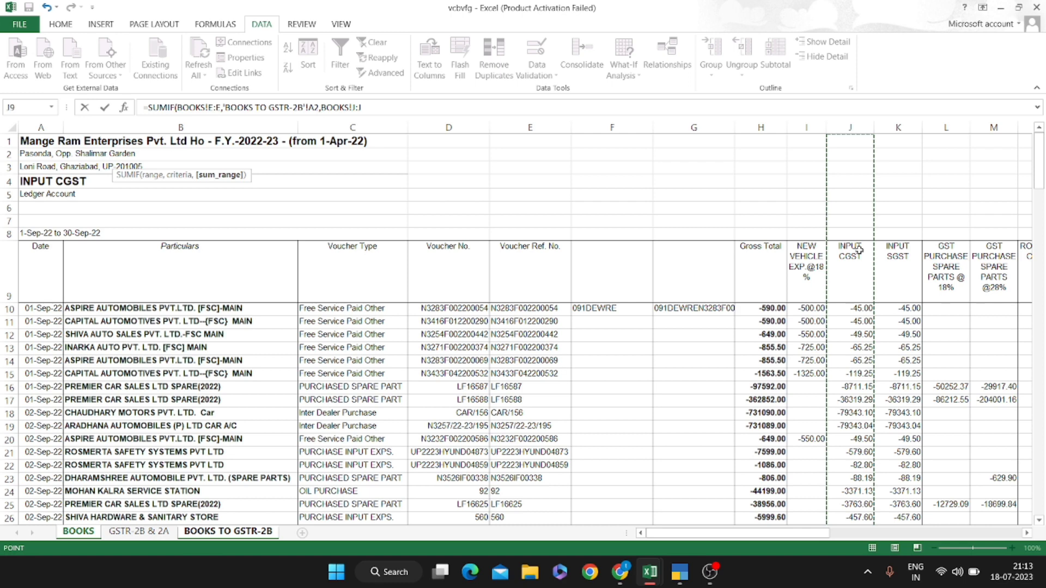
key("Return")
key("Up")
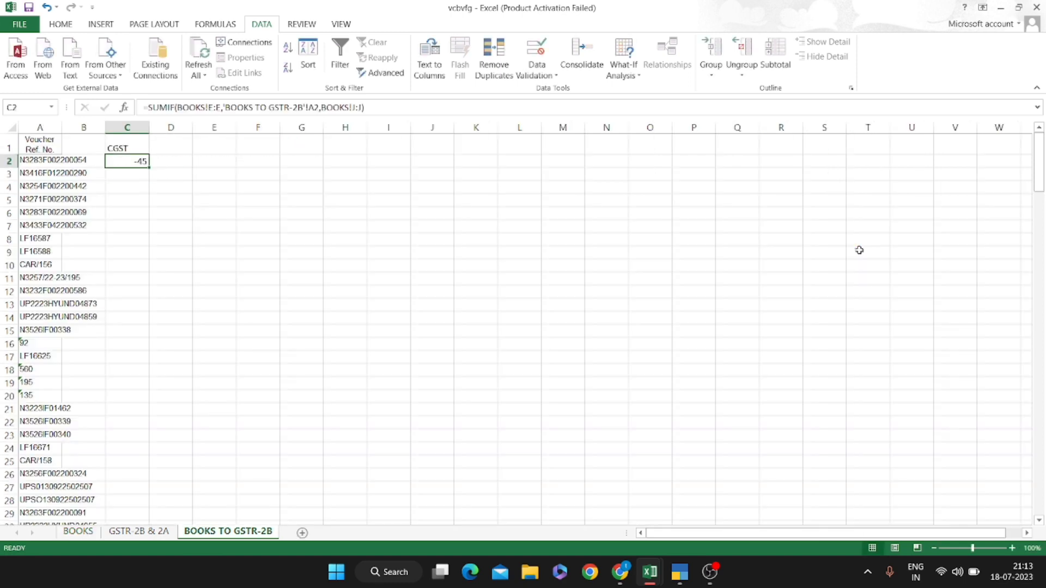
Replace every minus sign with nothing in columns H to M of BOOKS
key("ctrl+Page_Up")
key("ctrl+Page_Up")
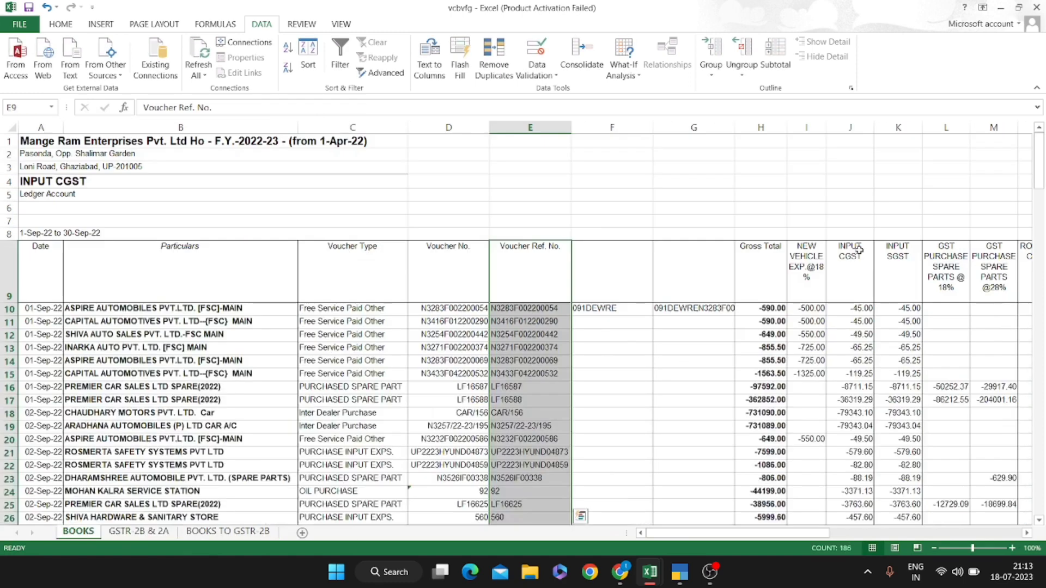
key("Right")
key("Right")
key("Right")
key("Right")
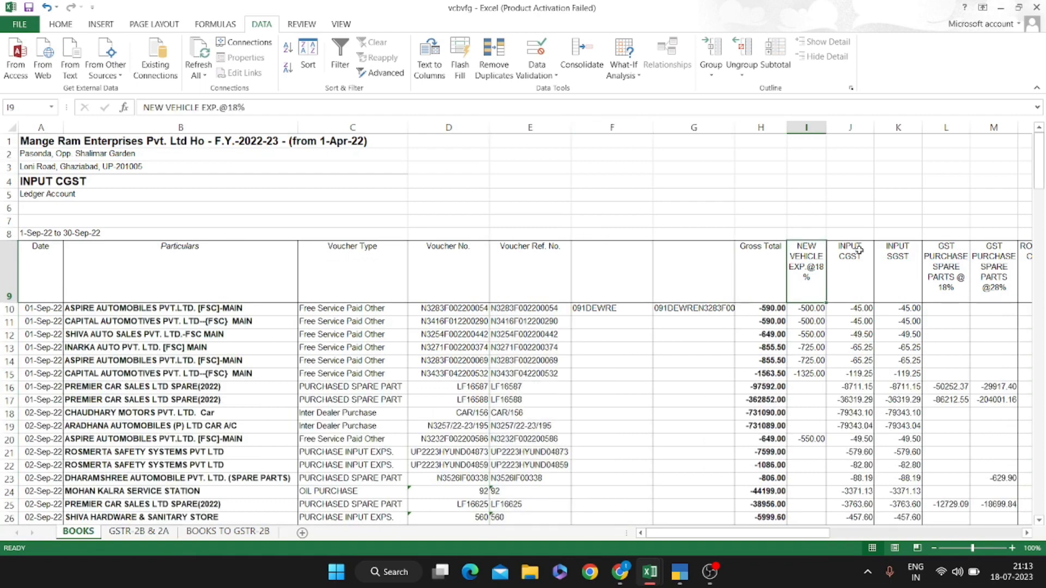
key("Down")
key("Left")
key("ctrl+space")
key("shift+Right")
key("shift+Right")
key("shift+Right")
key("shift+Right")
key("shift+Right")
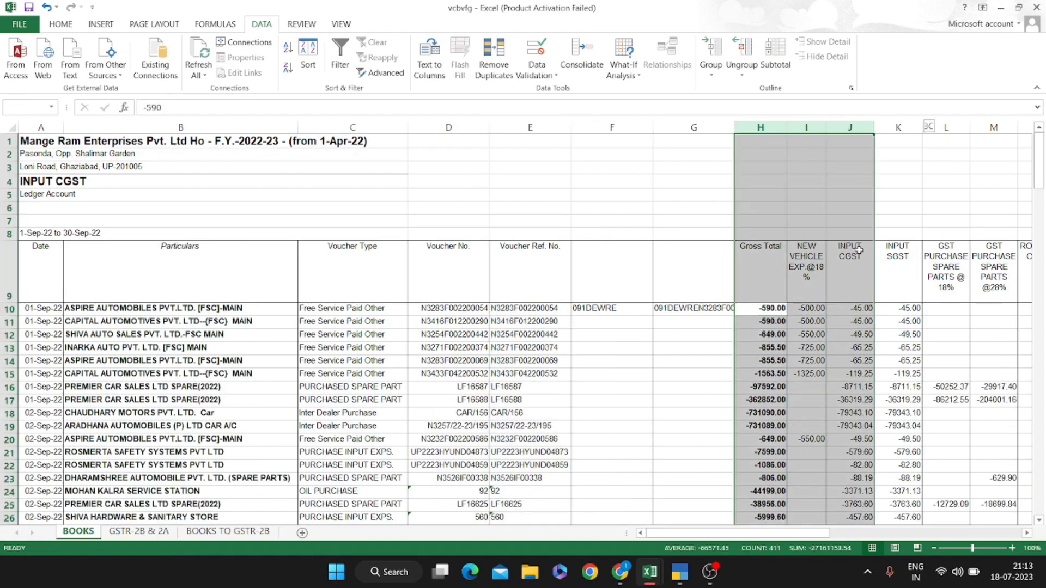
key("ctrl+h")
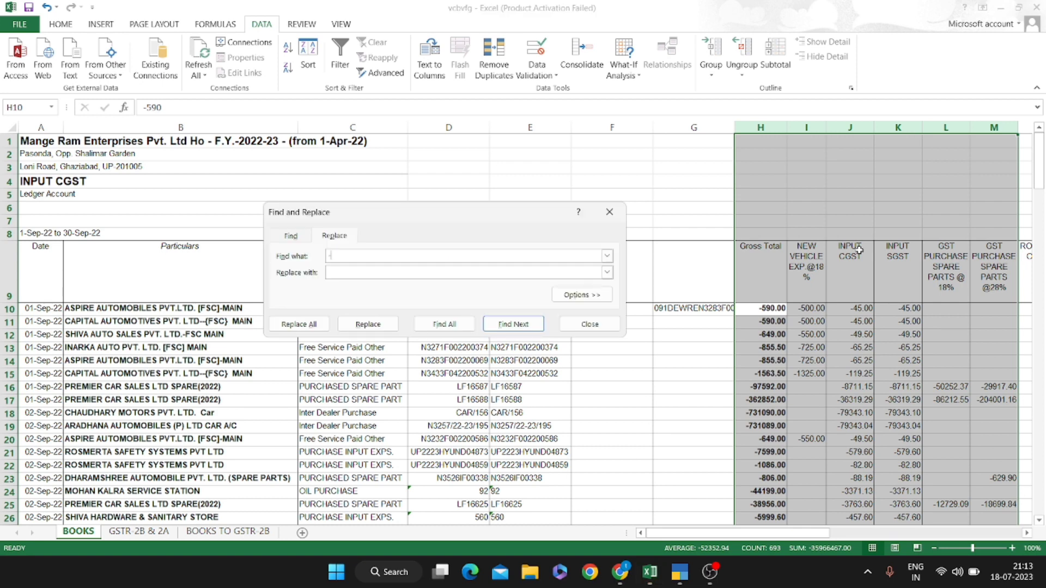
left_click(548, 274)
left_click(299, 324)
key("Return")
key("Escape")
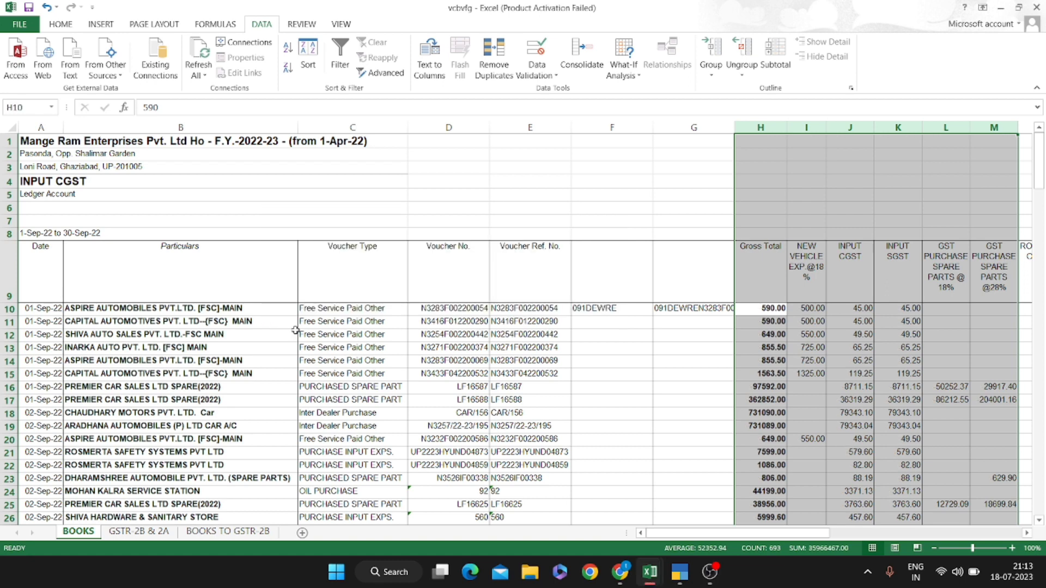
Copy the full SUMIF formula text from C2 of BOOKS TO GSTR-2B and paste it unchanged into D2
key("ctrl+Page_Down")
key("ctrl+Page_Down")
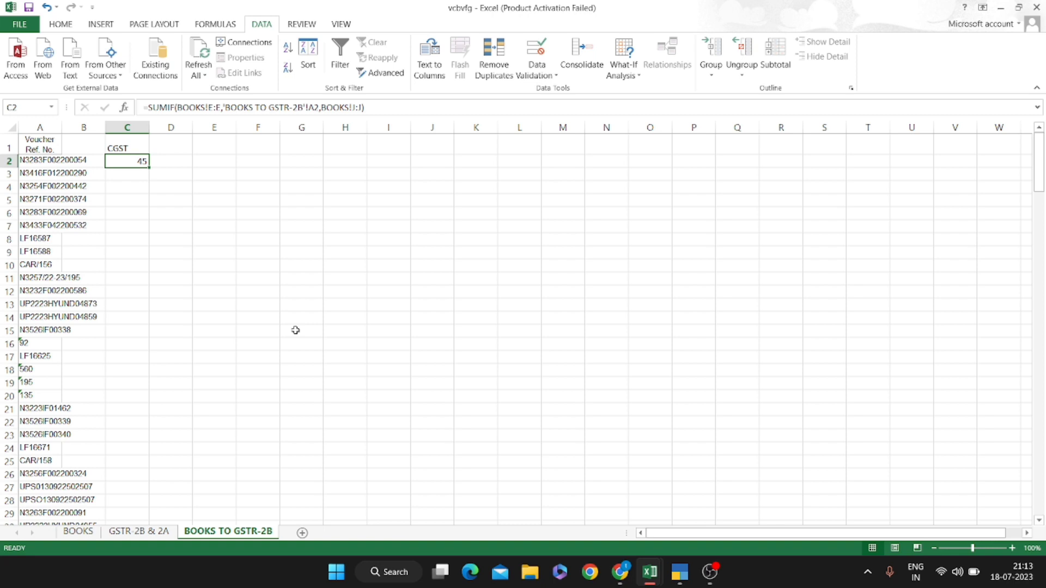
key("F2")
key("shift+Left")
key("shift+Left")
key("shift+Left")
key("shift+Left")
key("shift+Left")
key("shift+Left")
key("shift+Left")
key("shift+Left")
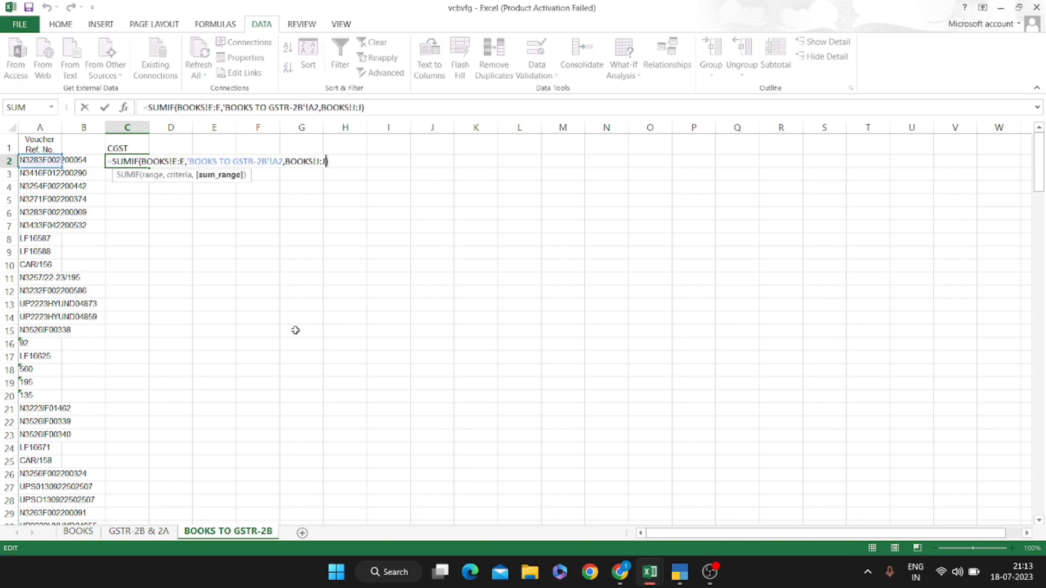
key("shift+Left")
key("shift+Left")
key("shift+Left")
key("shift+Left")
key("shift+Left")
key("shift+Left")
key("shift+Left")
key("shift+Left")
key("shift+Left")
key("shift+Left")
key("shift+Left")
key("shift+Left")
key("shift+Left")
key("shift+Left")
key("shift+Left")
key("shift+Left")
key("shift+Left")
key("shift+Left")
key("shift+Left")
key("shift+Left")
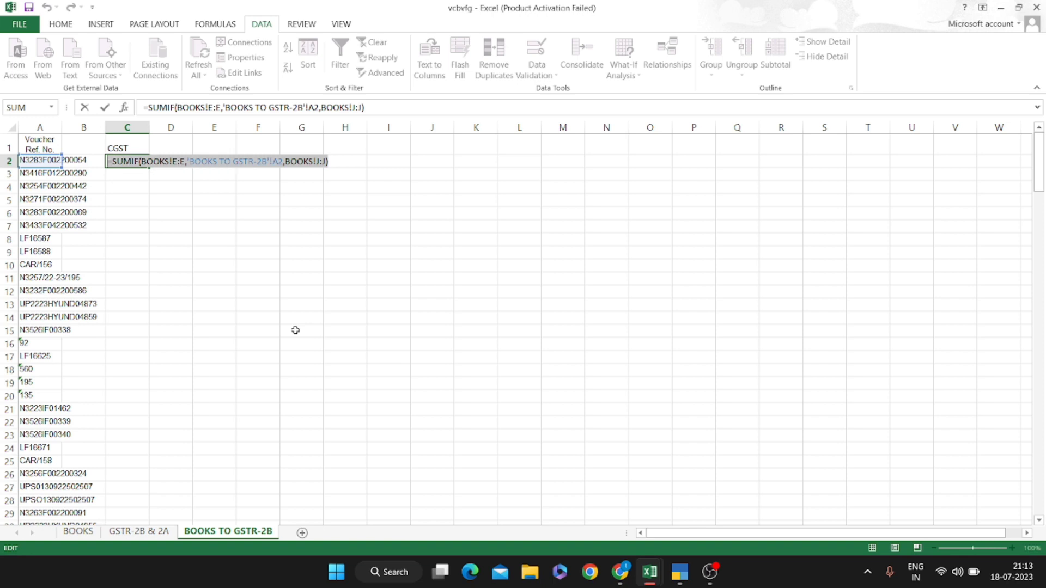
key("ctrl+c")
key("Escape")
key("Right")
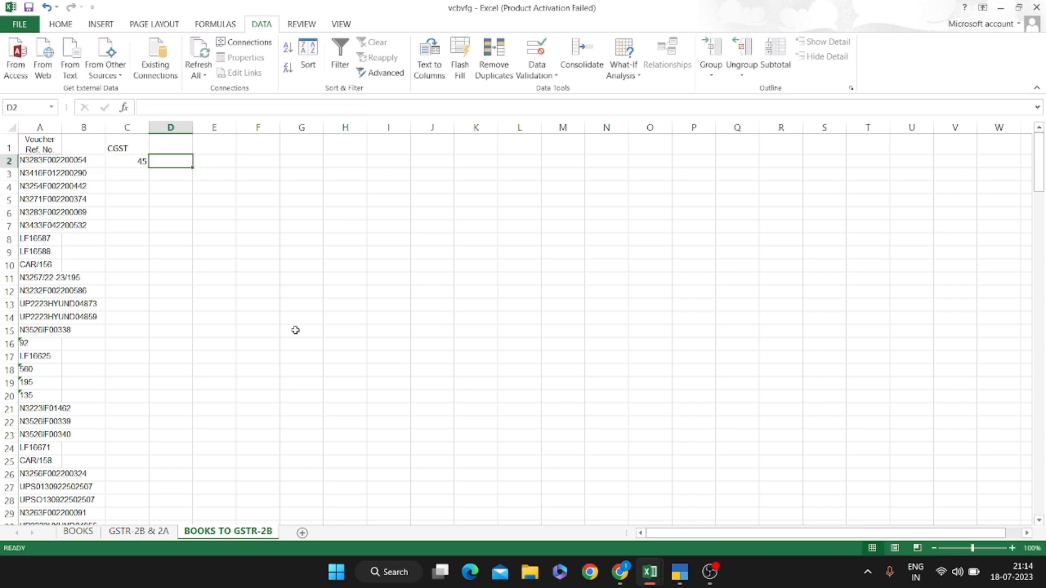
key("ctrl+v")
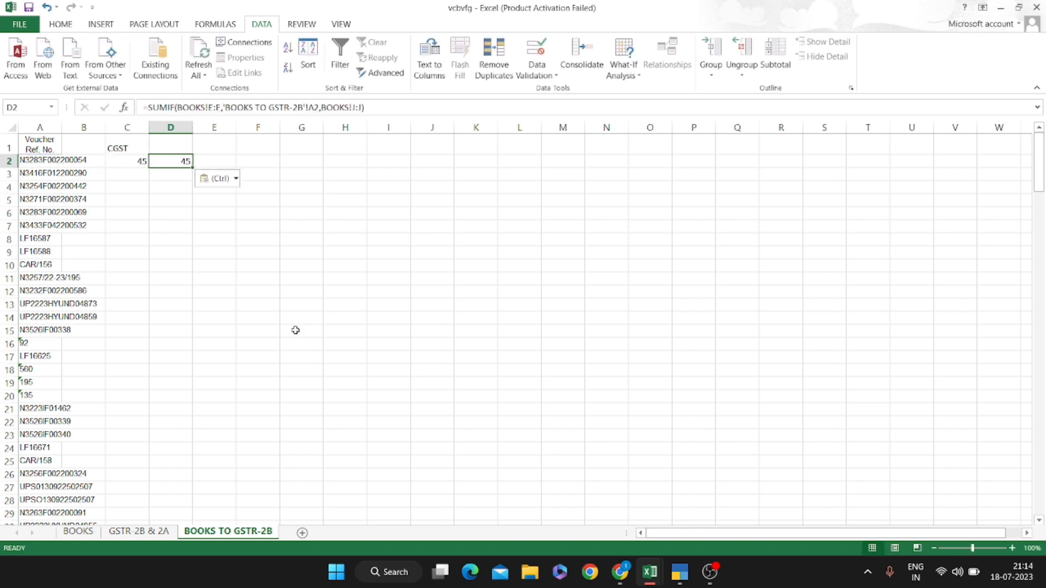
Change the sum range of the SUMIF formula in D2 to the INPUT SGST column, BOOKS!K:K
left_click(79, 533)
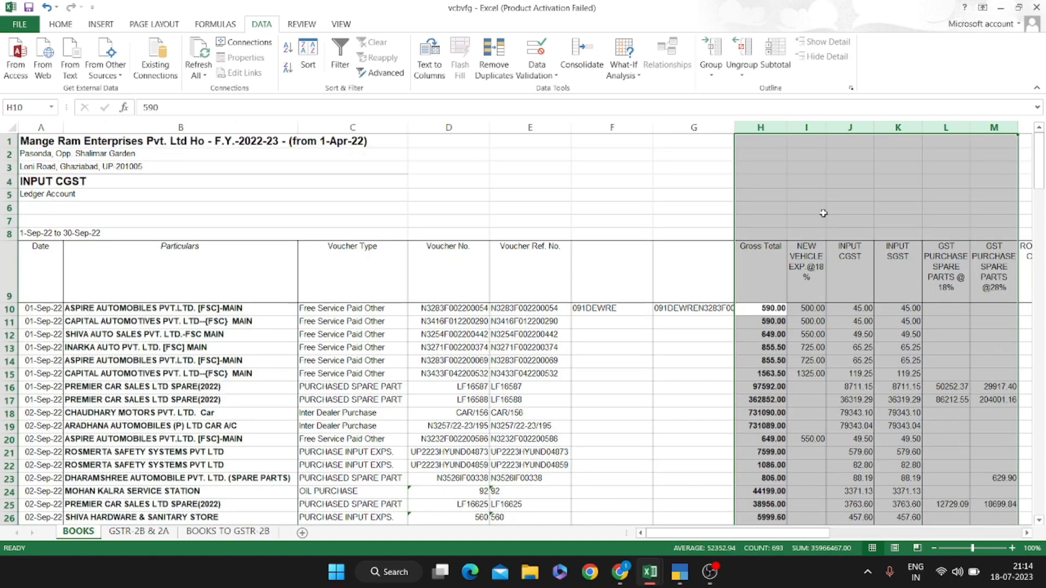
left_click(848, 219)
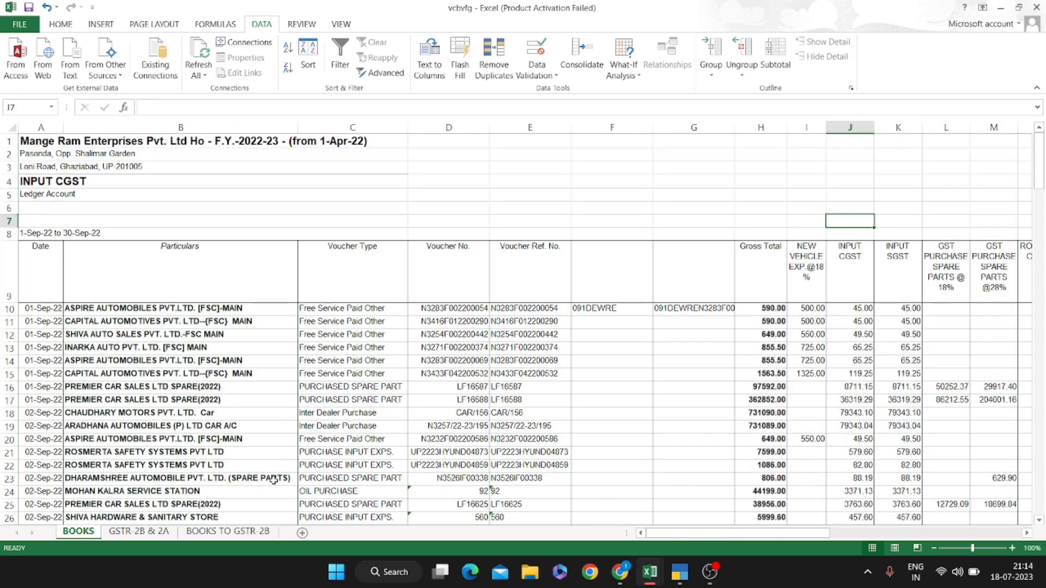
left_click(233, 533)
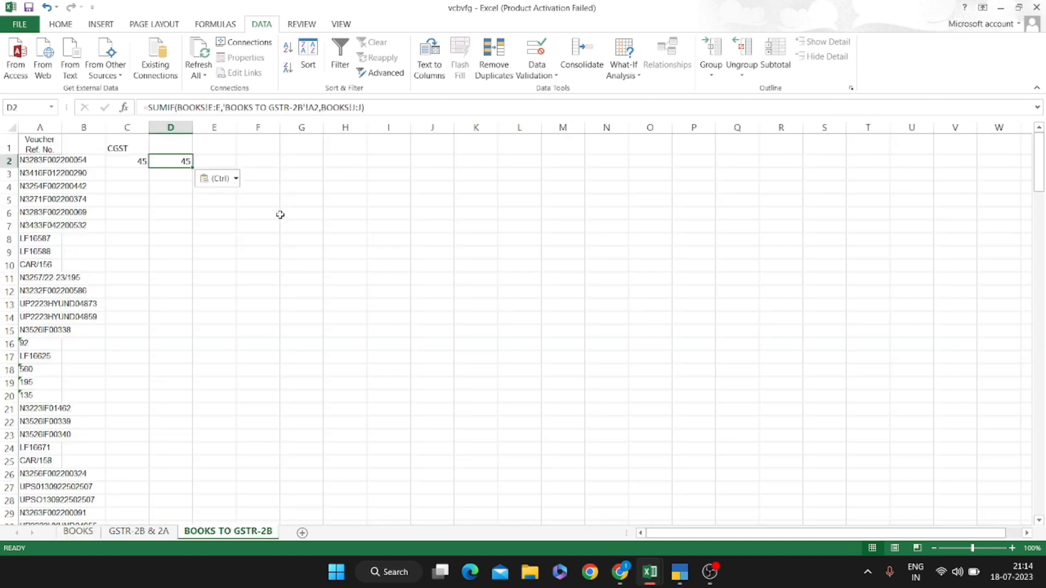
key("F2")
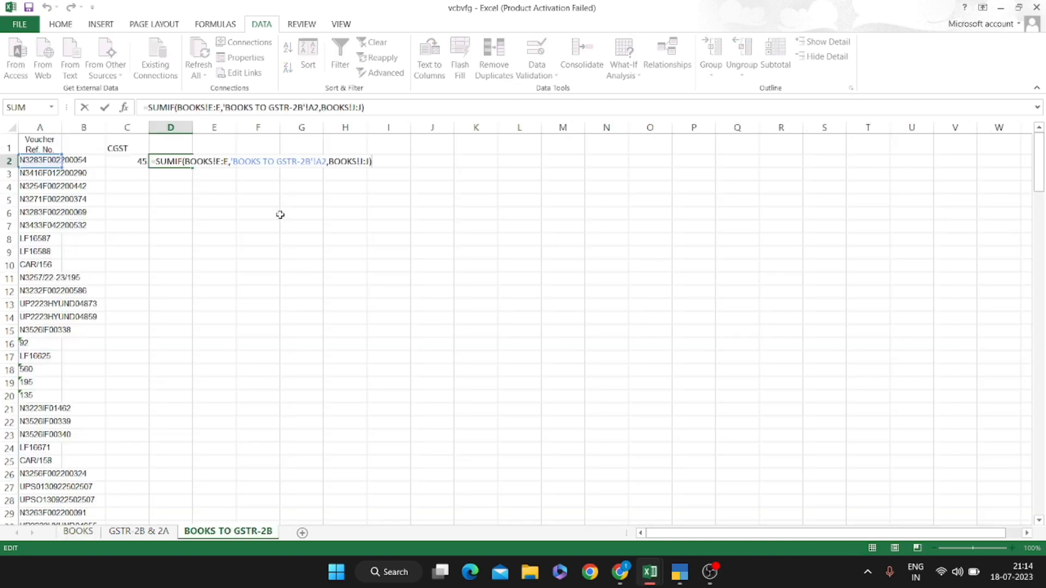
key("Left")
key("Left")
key("shift+Left")
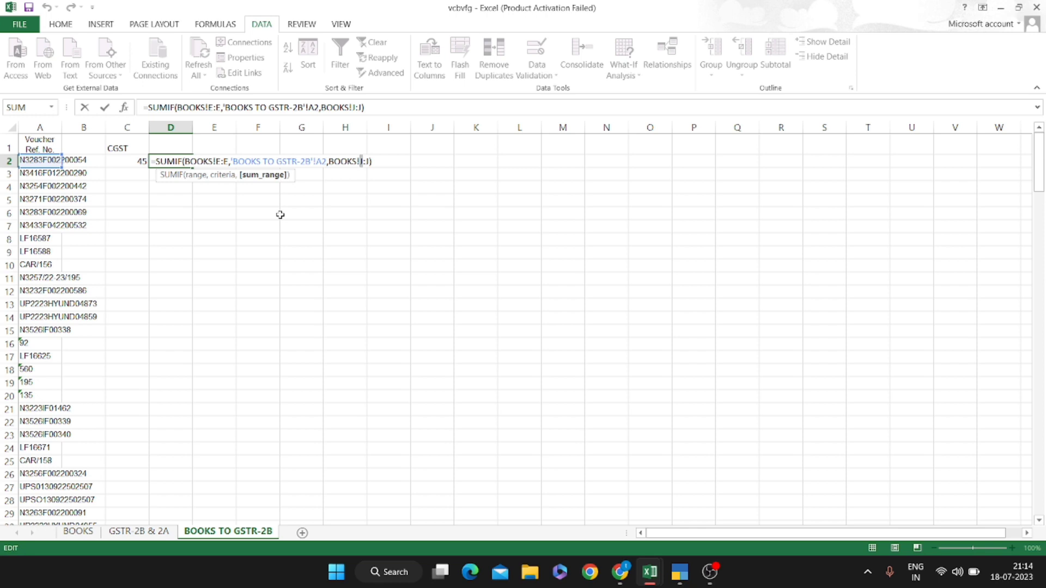
type("K")
key("shift+Right")
type("K")
key("ctrl+Return")
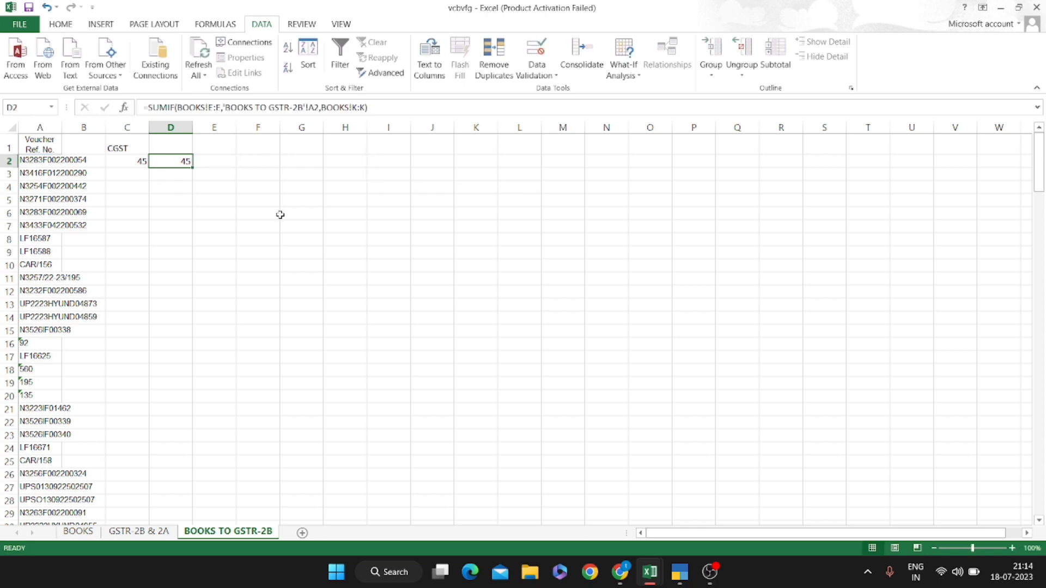
key("Right")
key("Right")
type("=")
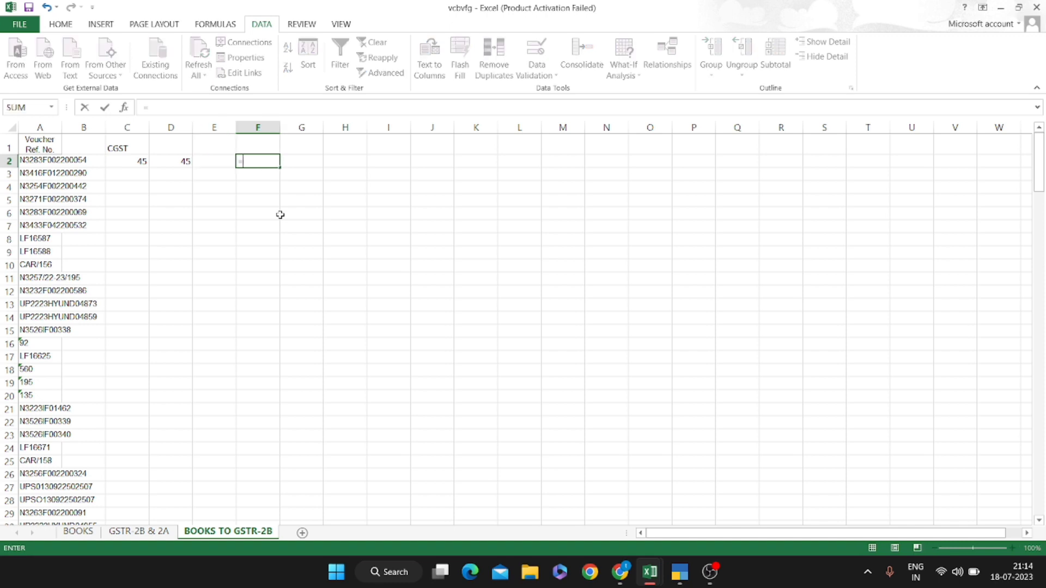
type("SUMIF")
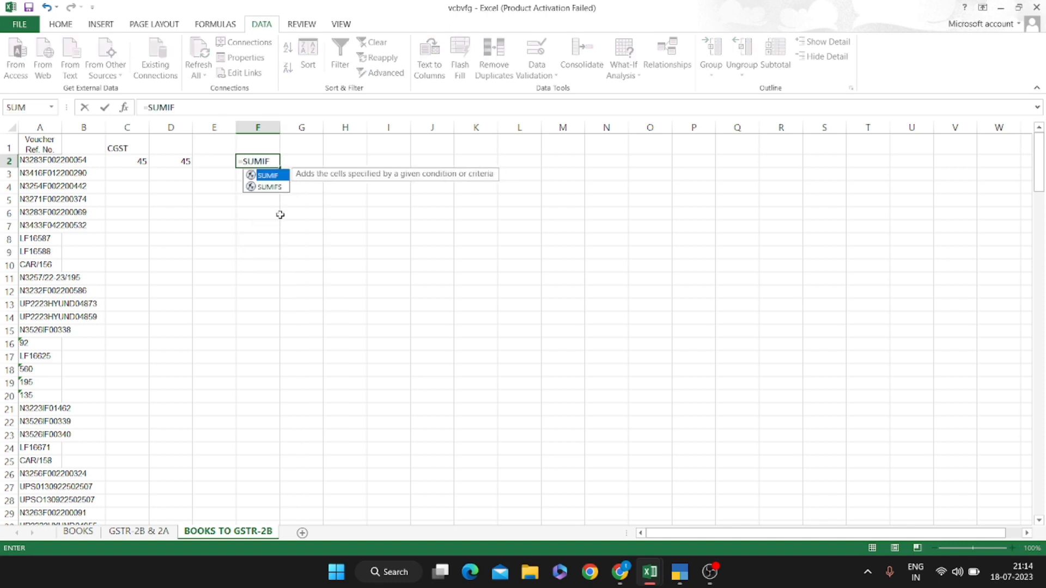
type("(")
key("shift+Up")
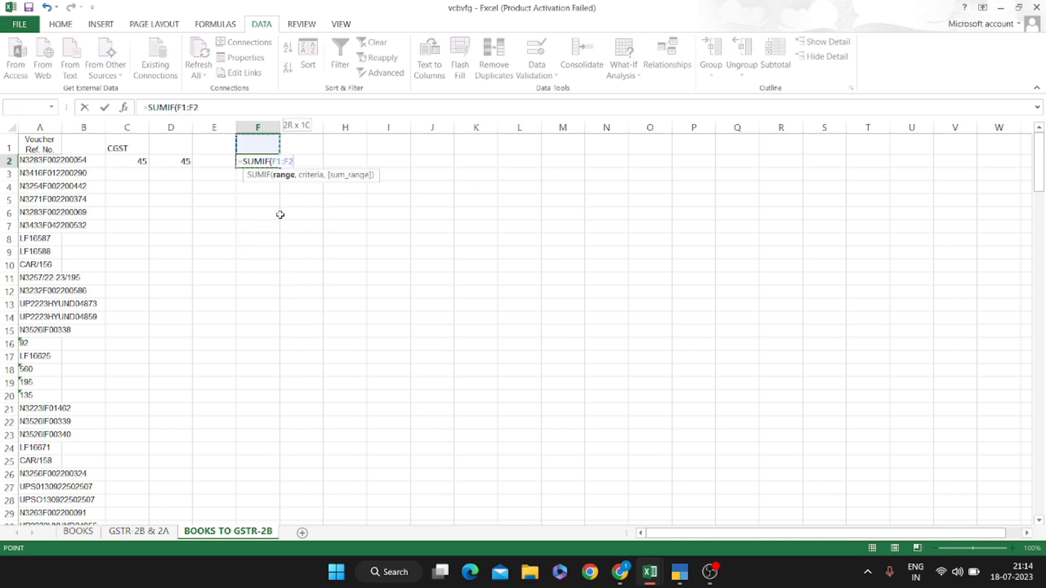
key("Escape")
Begin a SUMIF formula in F2 with the entire Invoice number column B of GSTR-2B & 2A as its range
type("=")
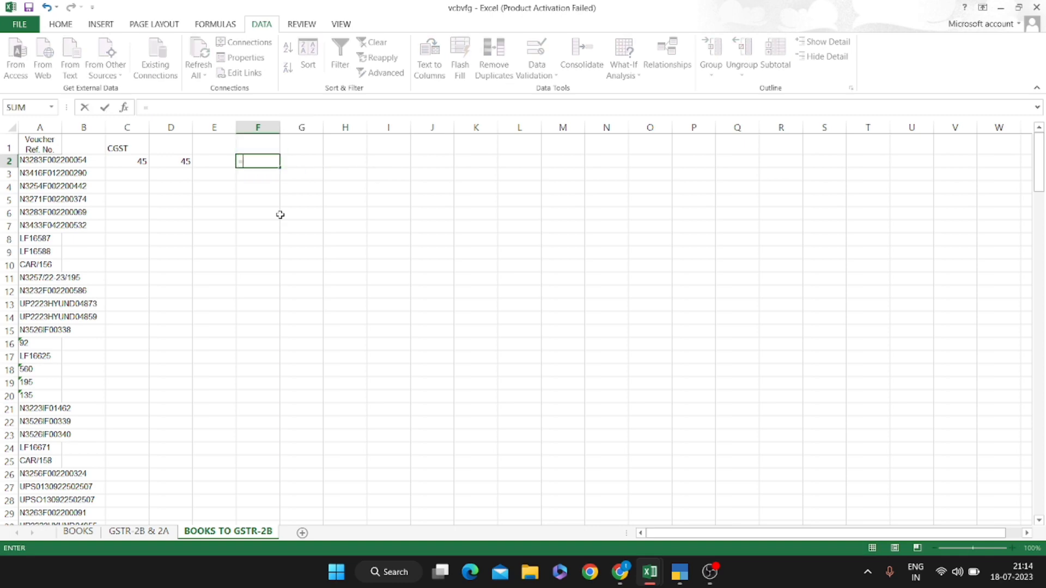
type("SUMIF(")
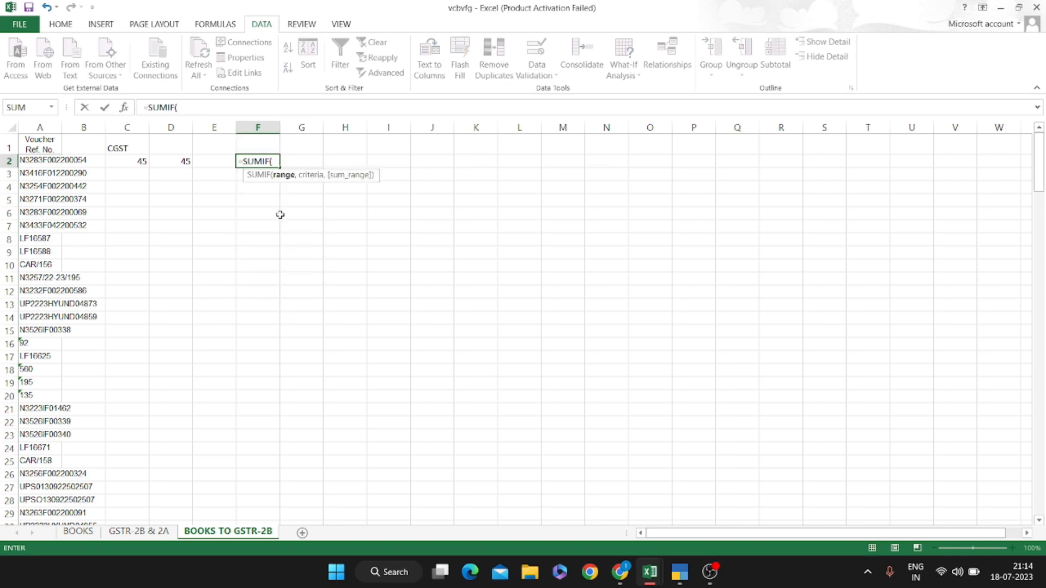
key("ctrl+Page_Up")
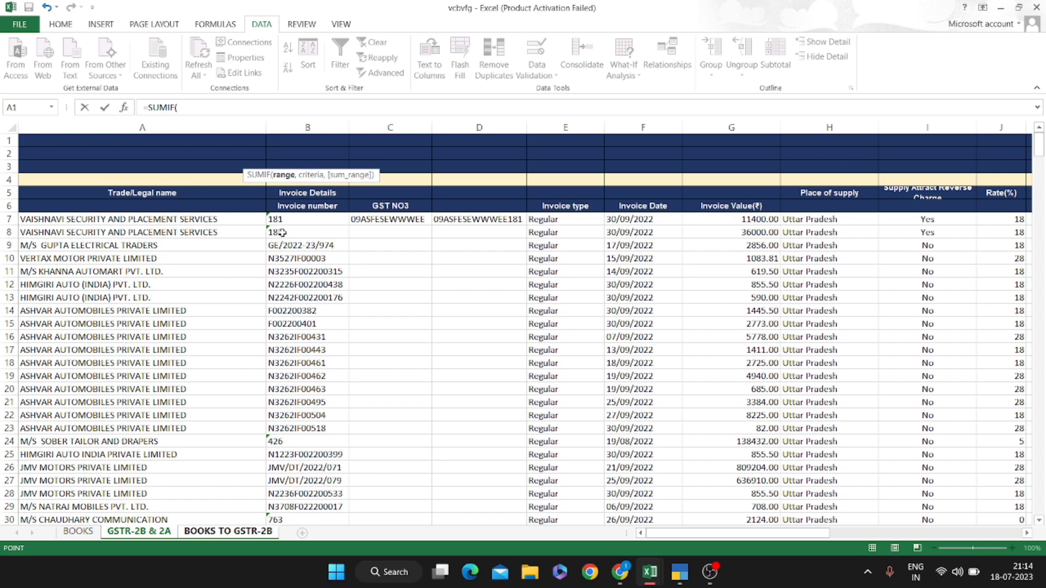
left_click(321, 297)
key("ctrl+space")
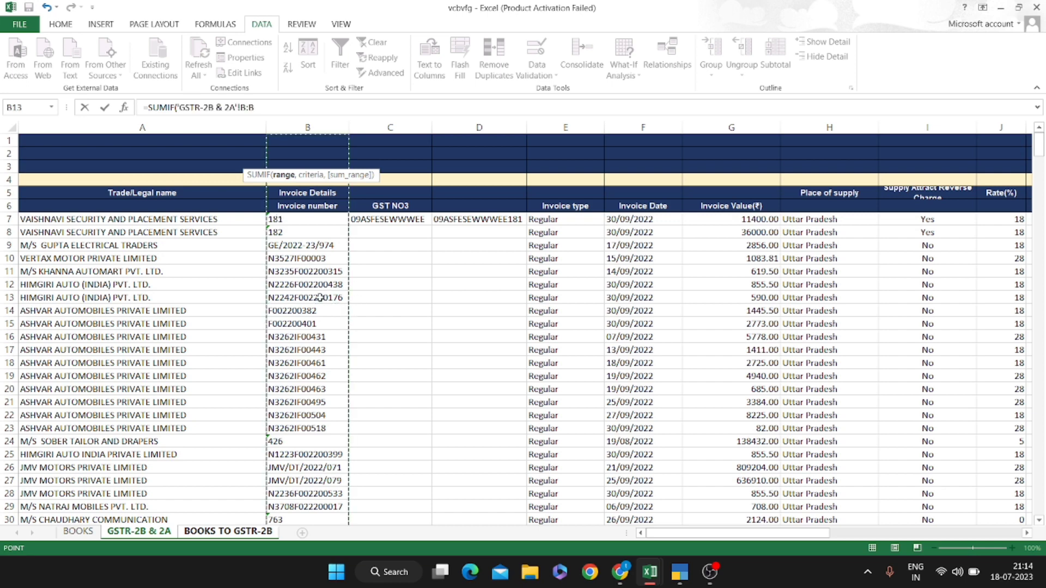
type(",")
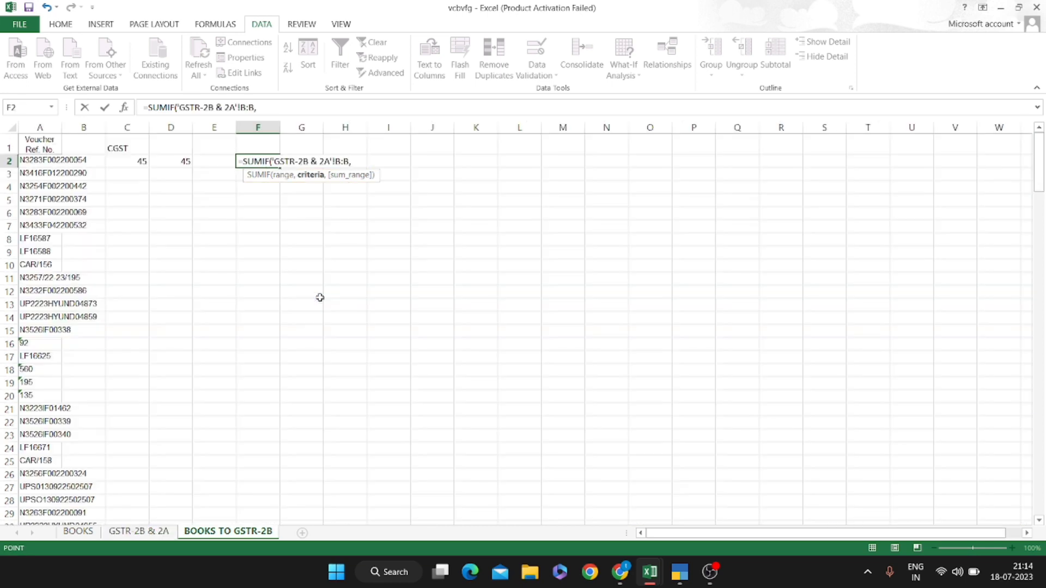
Complete the F2 formula with A2 as criteria and the entire Central Tax column M of GSTR-2B & 2A as sum range
left_click(25, 162)
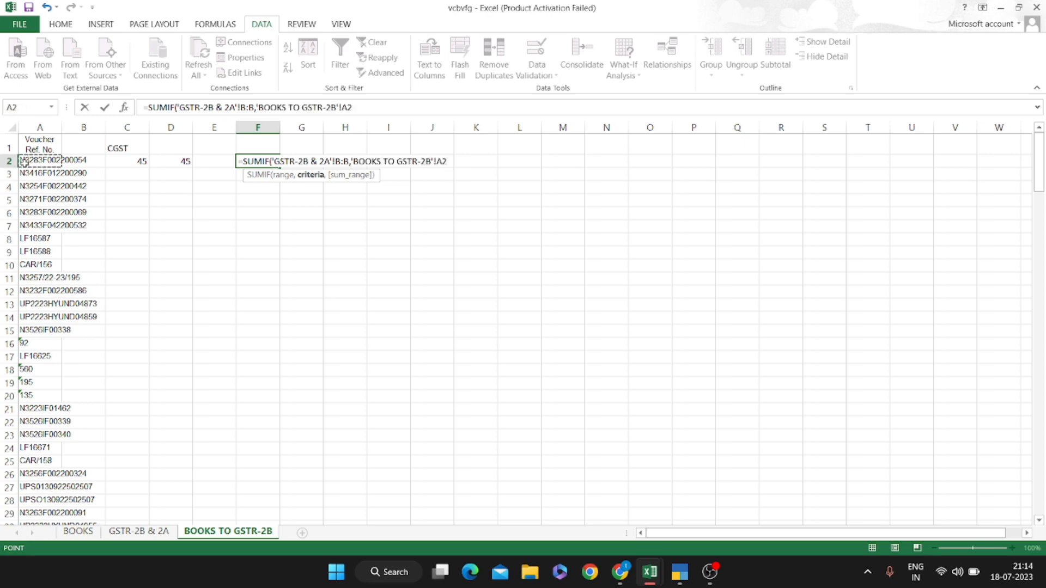
type(",")
key("ctrl+Page_Up")
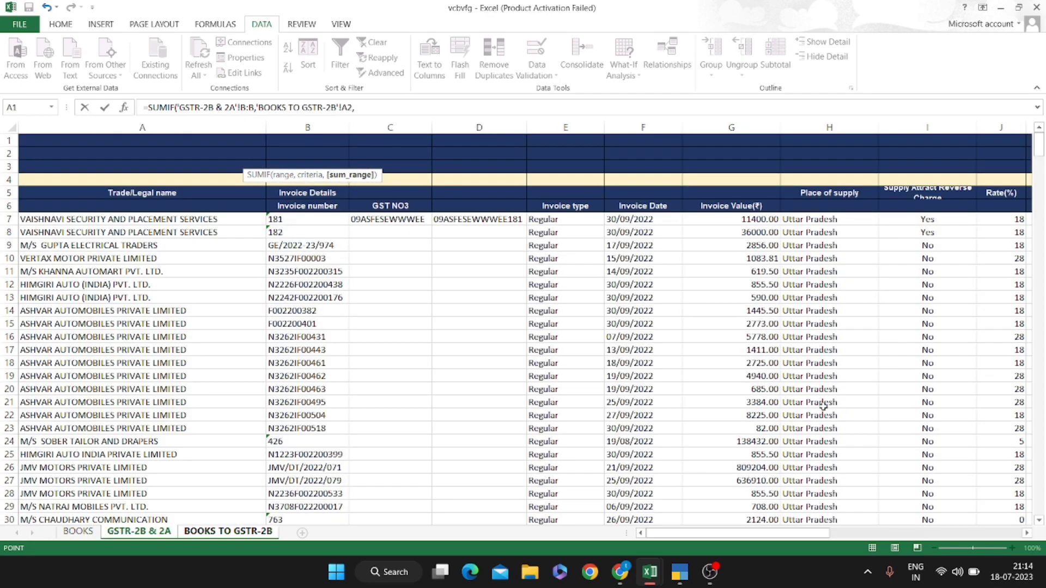
left_click(943, 534)
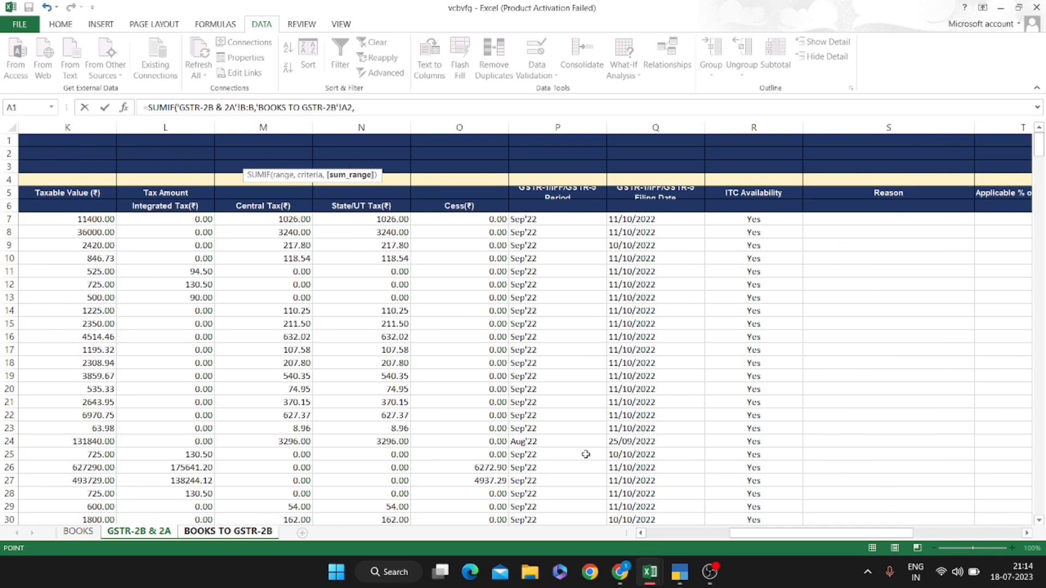
left_click(294, 323)
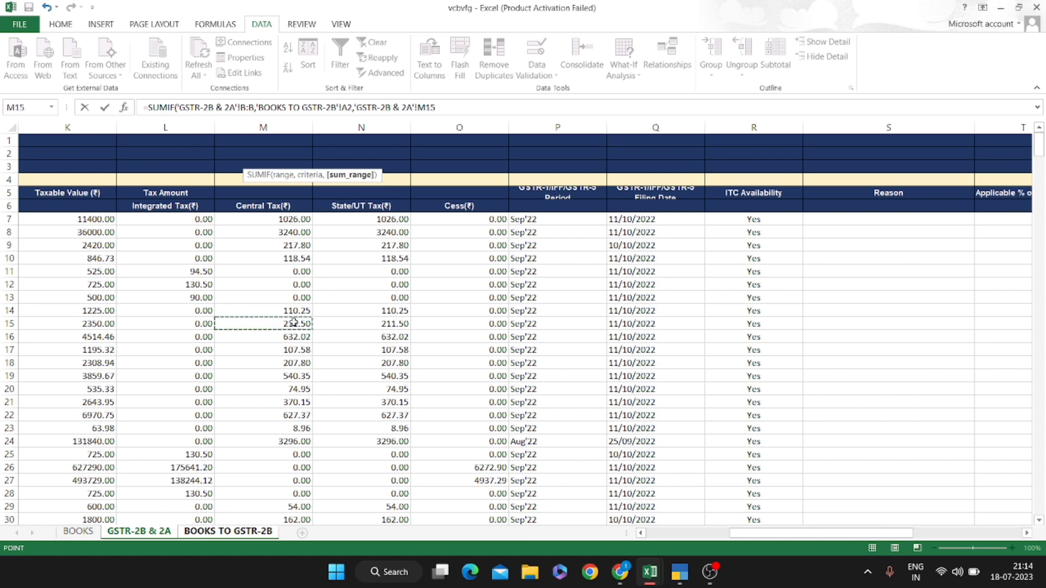
key("ctrl+space")
key("Return")
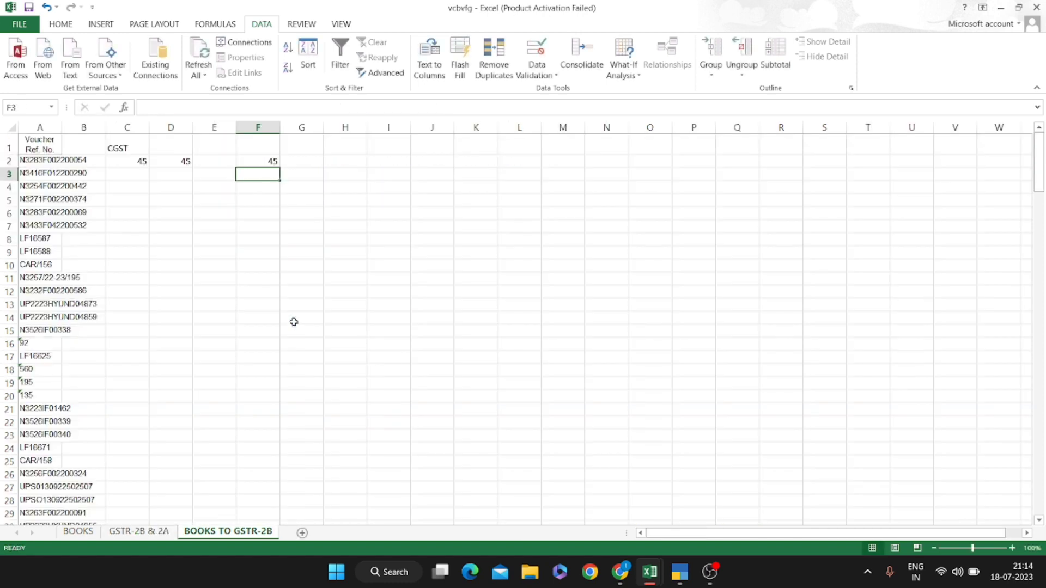
Copy the full SUMIF formula text from F2 and paste it unchanged into G2
key("F2")
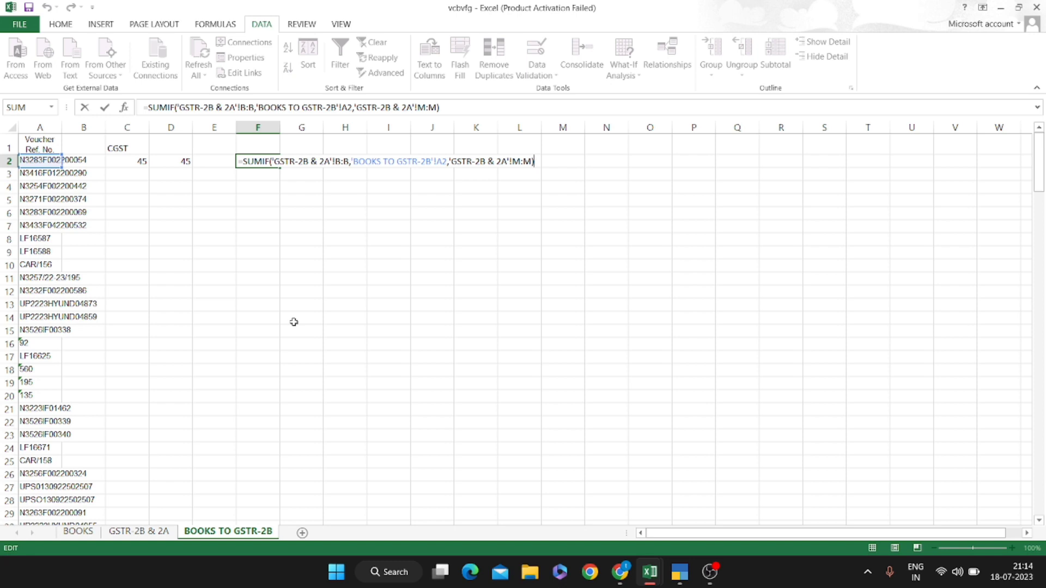
key("shift+Home")
key("ctrl+c")
key("Escape")
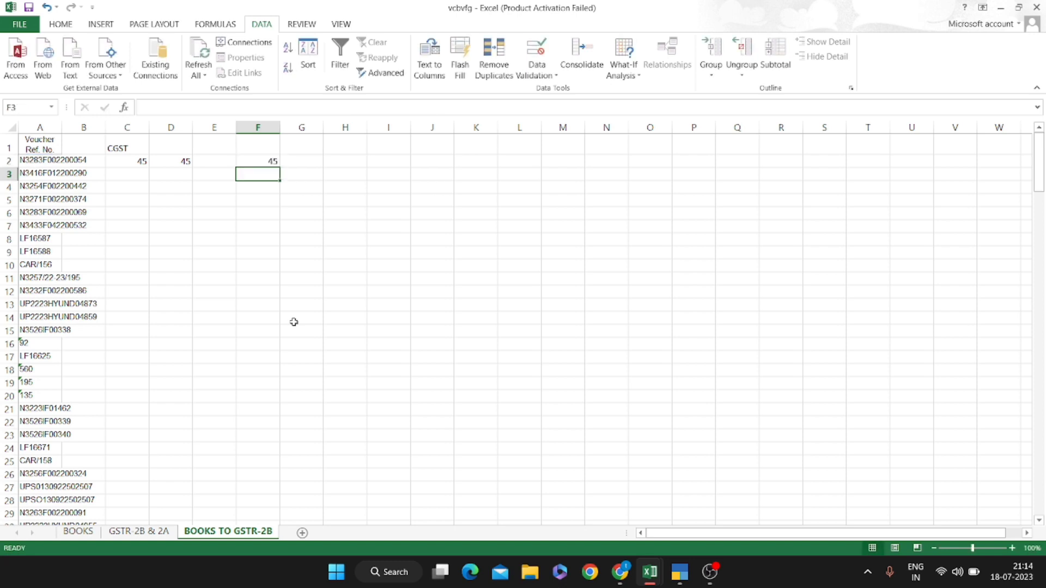
key("Right")
key("ctrl+v")
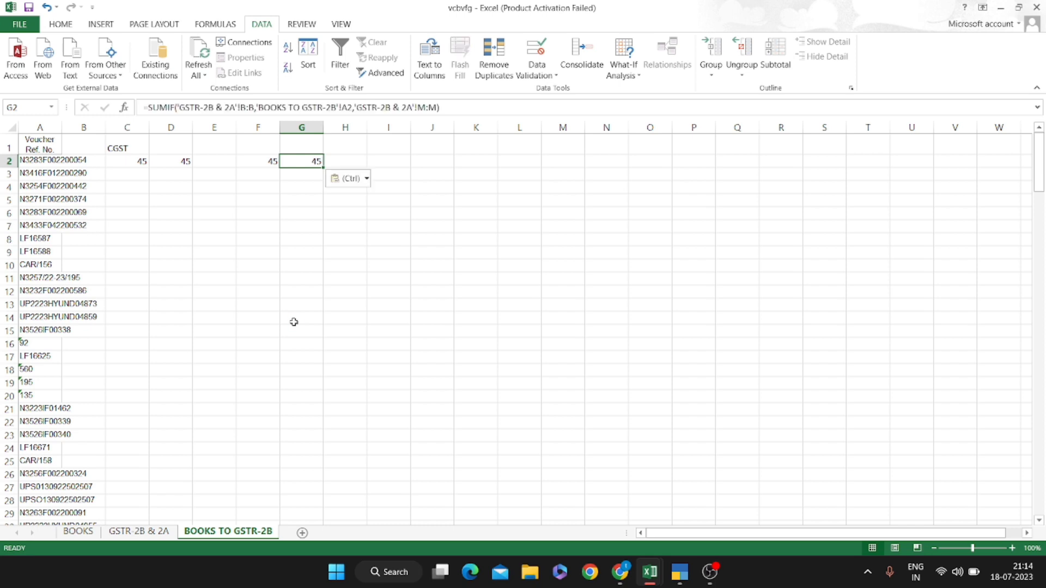
Change the sum range of the SUMIF formula in G2 to column N:N of GSTR-2B & 2A
key("F2")
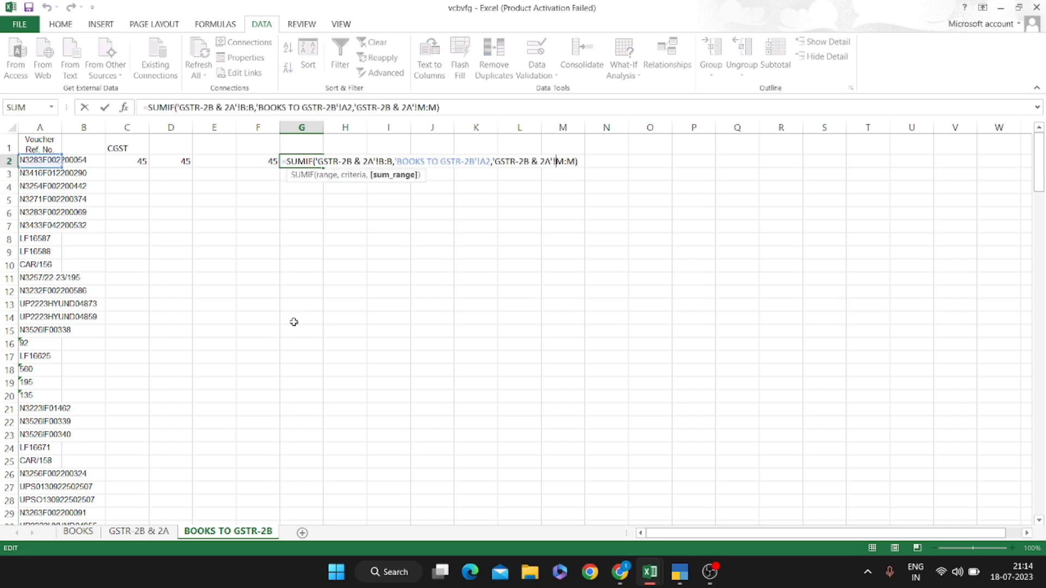
key("shift+Right")
type("N")
key("shift+Right")
type("N")
key("Return")
Enter the heading CGST in F1 above the GSTR-2B central tax total
key("Up")
key("Left")
key("Left")
key("Left")
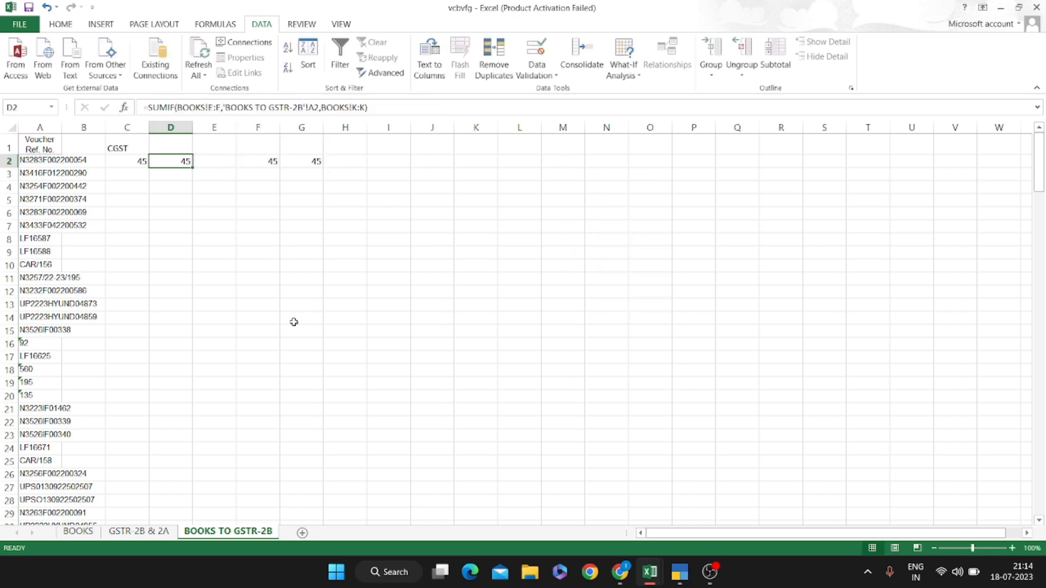
key("Right")
key("Right")
key("Up")
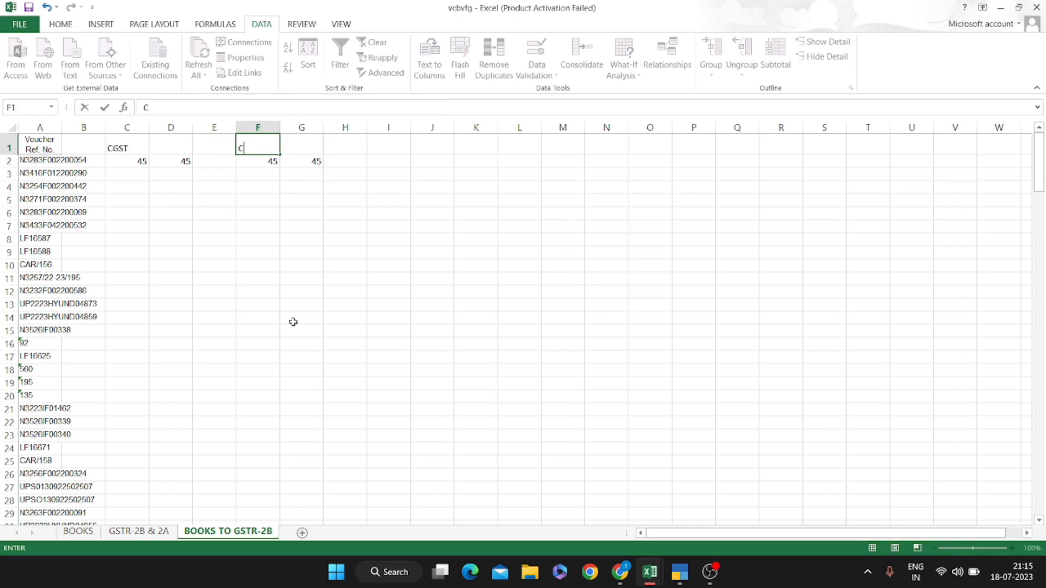
type("CGST")
key("Return")
Enter the heading SGST in G1 and D1
key("Up")
key("Right")
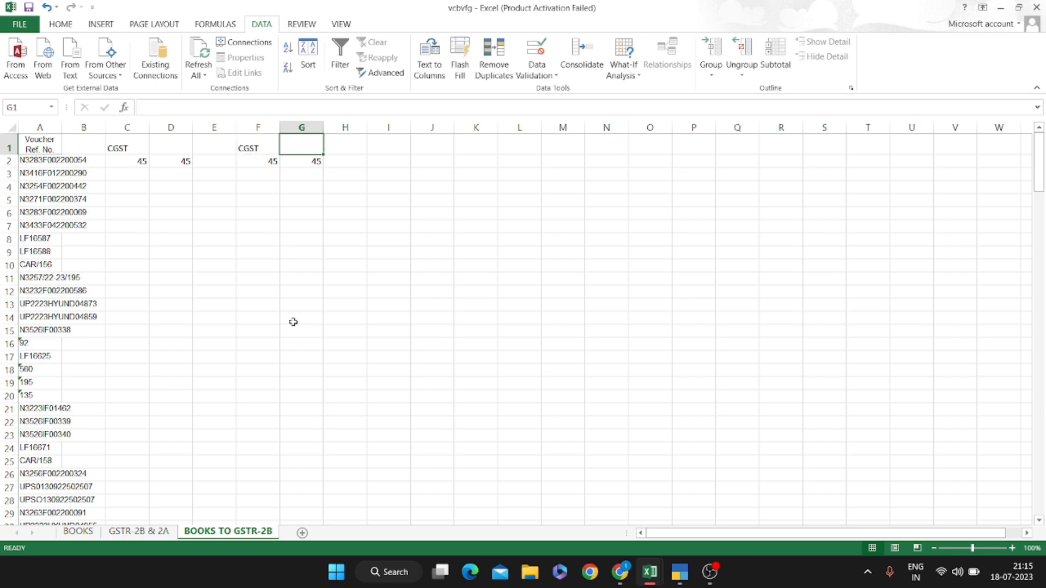
type("SGST")
key("Return")
key("Up")
key("Left")
key("Left")
key("Left")
type("SGST")
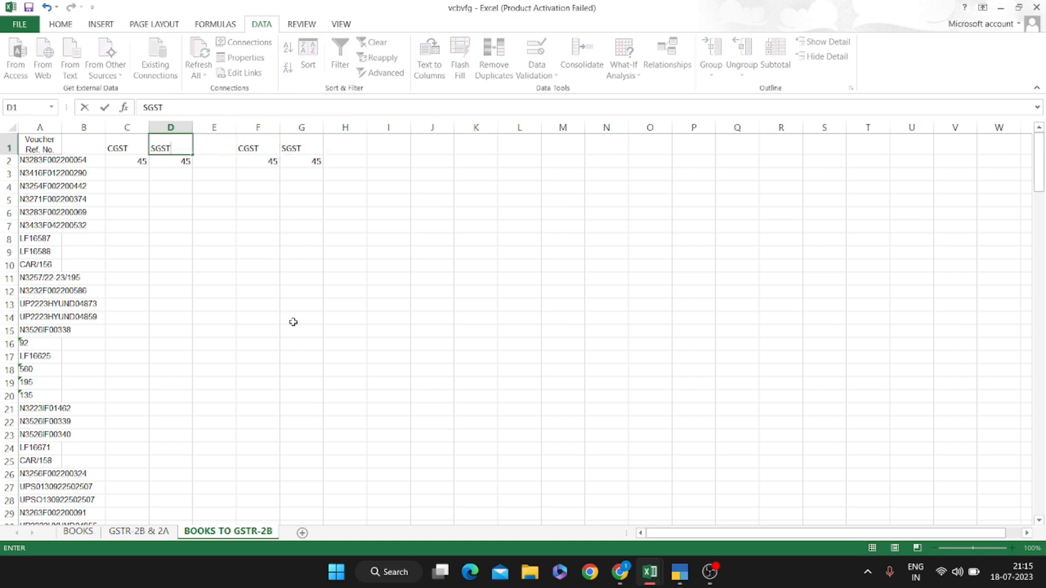
key("Return")
Insert two blank rows above the heading row
key("Up")
key("shift+space")
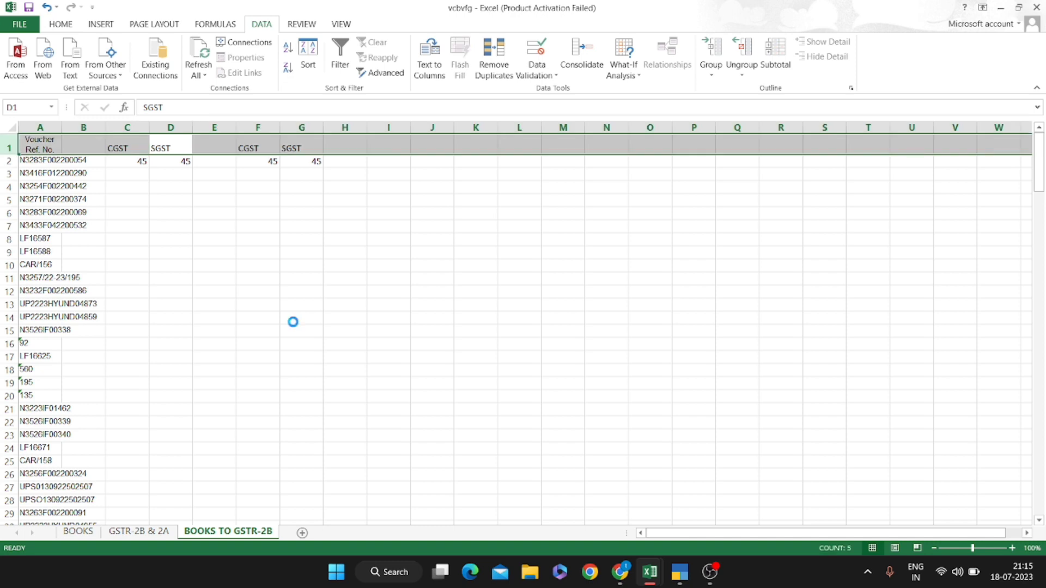
key("ctrl+shift+equal")
key("ctrl+shift+equal")
Enter the title BOOKS in A1
key("Up")
key("Left")
key("Left")
key("Left")
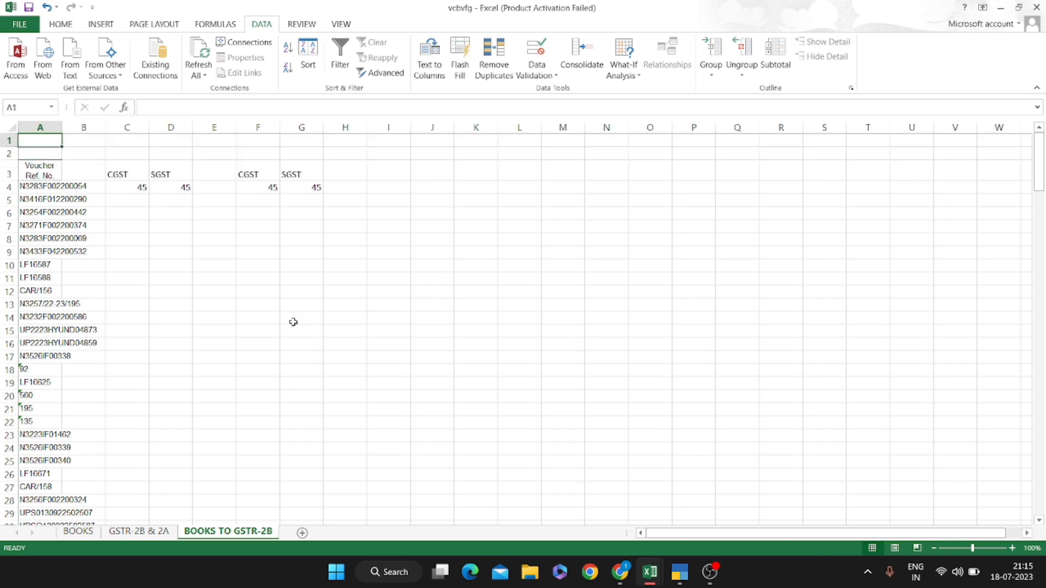
type("BOOKS")
key("Return")
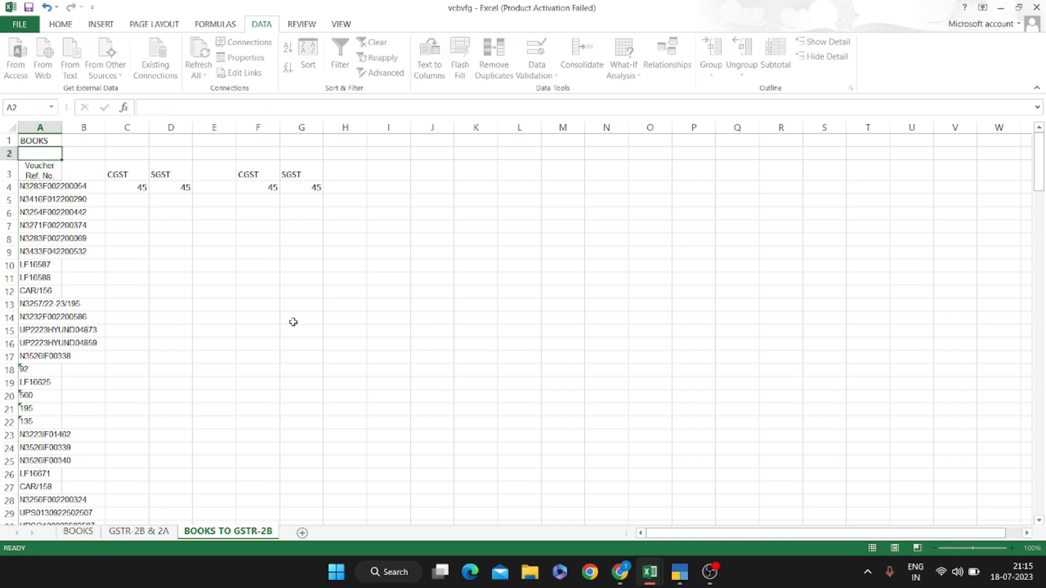
Merge and center the BOOKS title across A1:D1 in bold at font size 16
key("Up")
key("shift+Right")
key("shift+Right")
key("shift+Right")
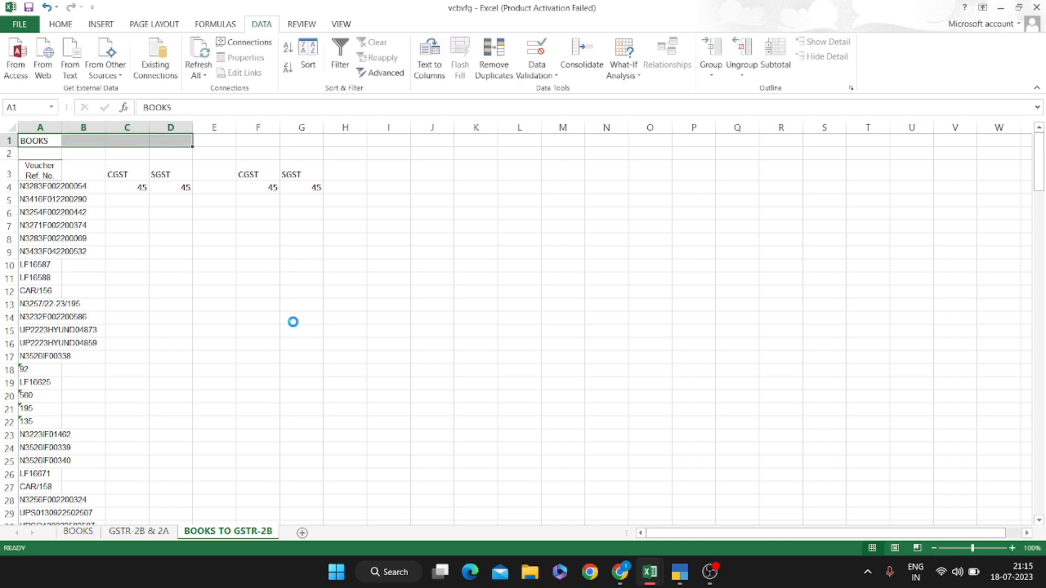
key("ctrl+b")
left_click(69, 24)
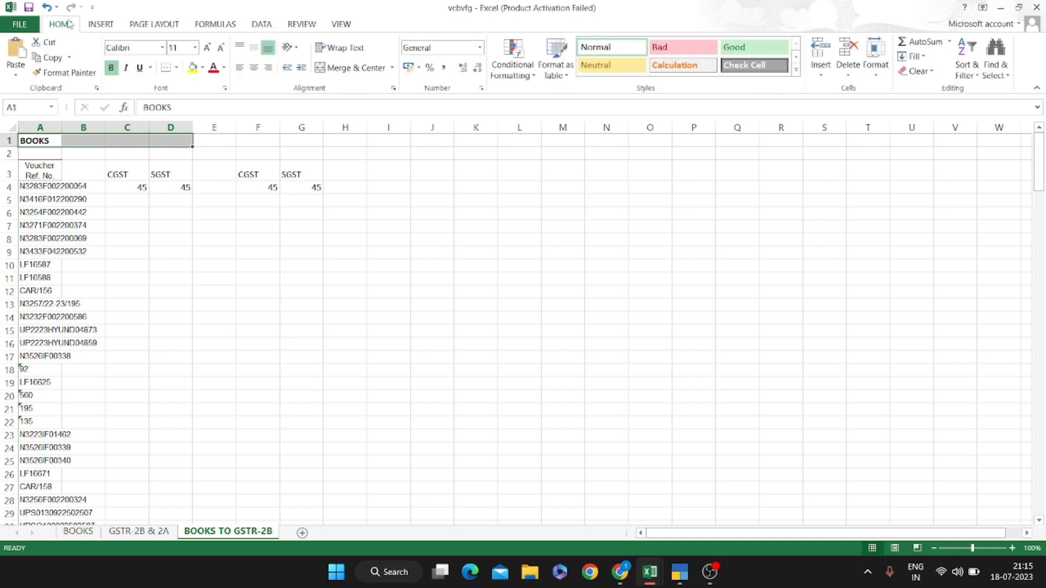
left_click(341, 71)
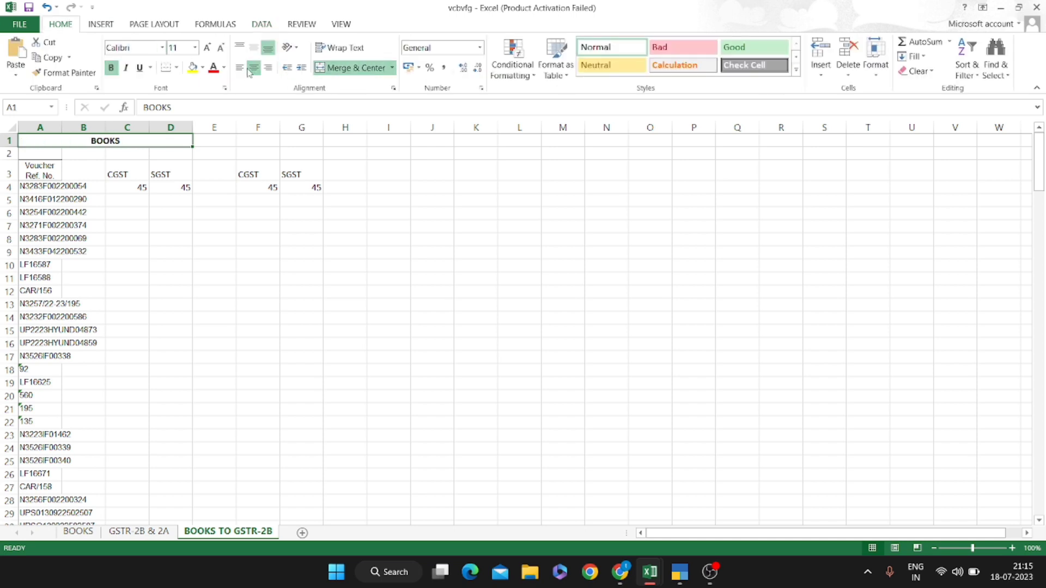
left_click(207, 49)
left_click(207, 49)
left_click(207, 49)
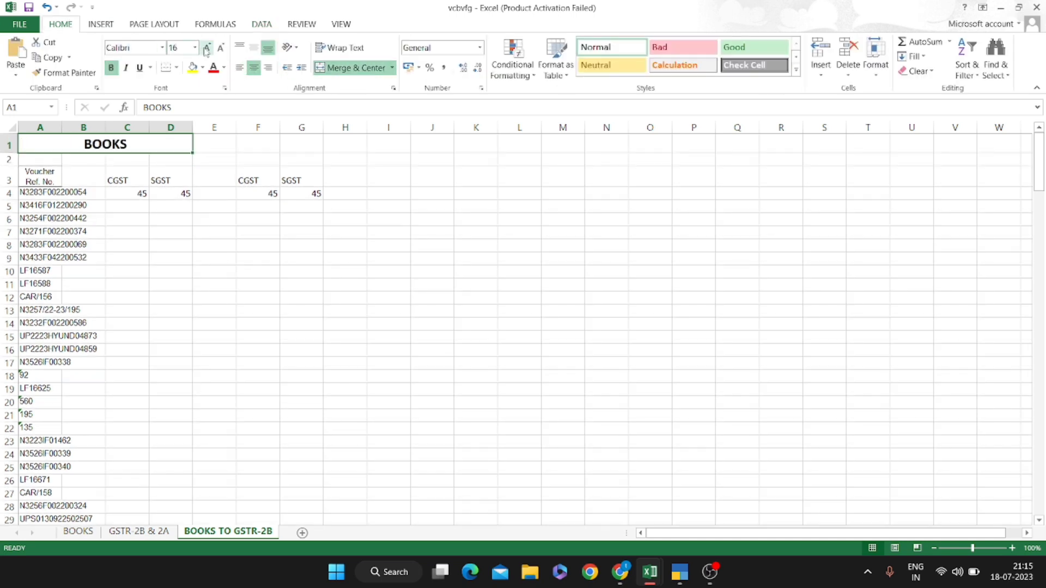
Enter the title GSTR-2B in F1
left_click(256, 143)
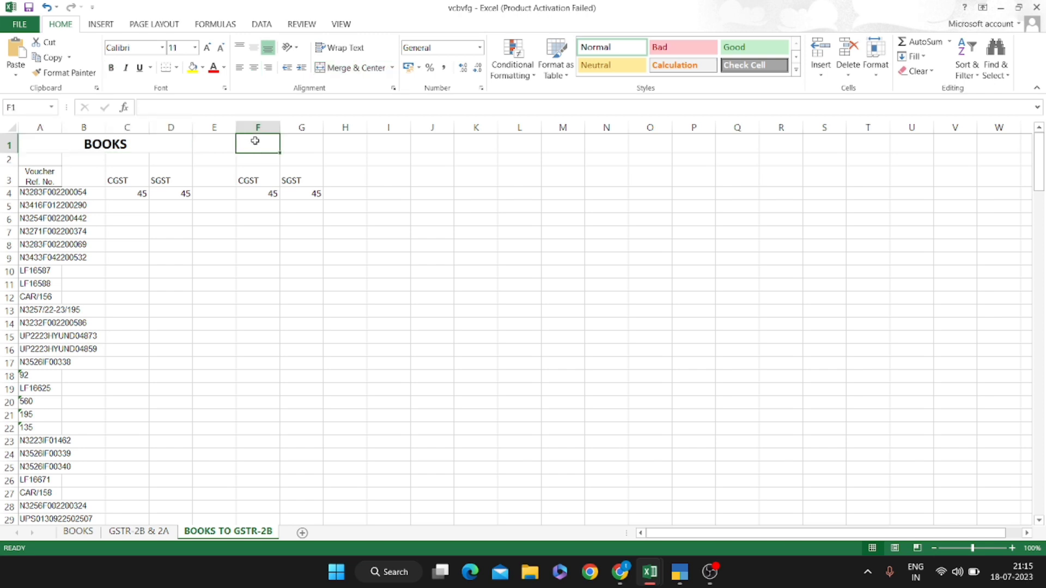
type("GSTR-")
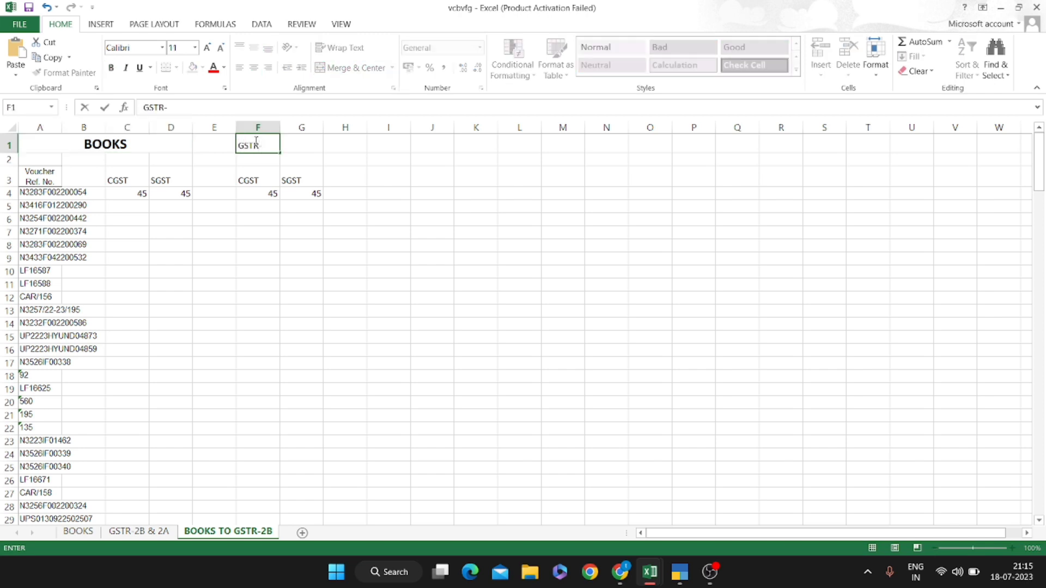
type("2B")
key("Return")
Merge and center the GSTR-2B title across F1:G1 in bold at font size 16
key("Up")
key("shift+Right")
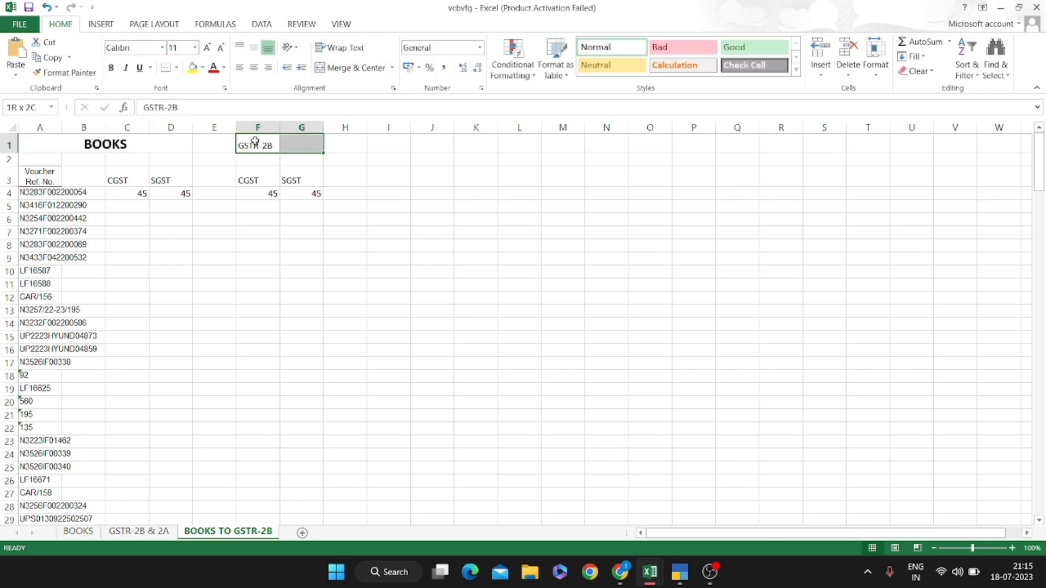
left_click(356, 67)
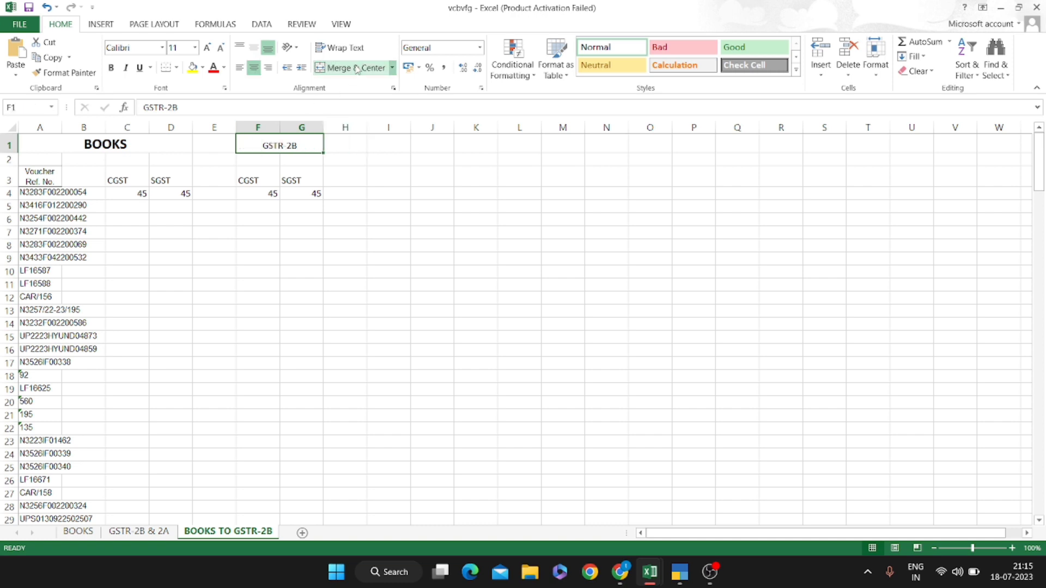
left_click(208, 48)
left_click(207, 48)
left_click(207, 49)
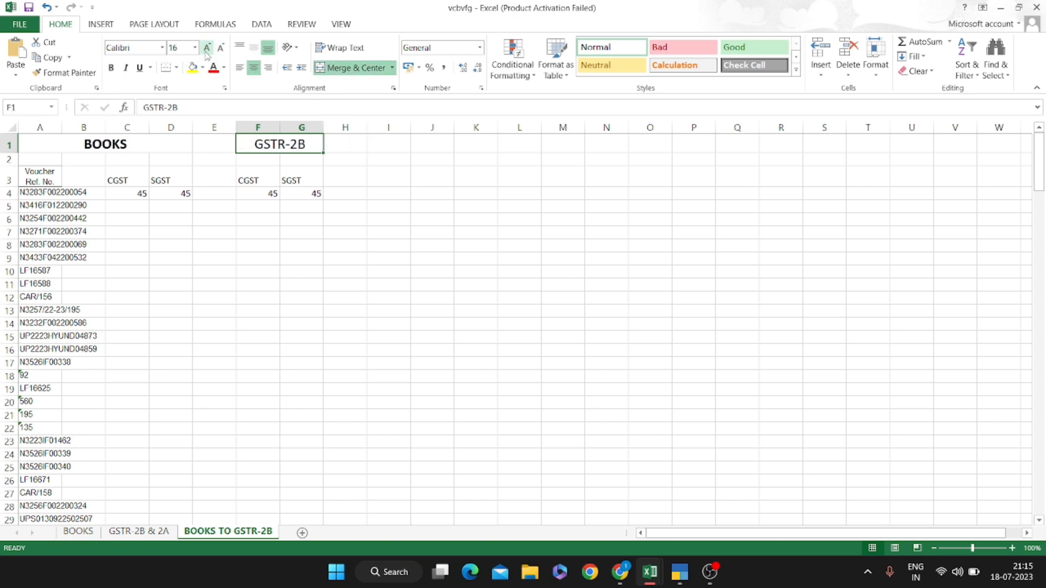
key("ctrl+b")
Enter the title DIFFRENCE in J1
key("Right")
key("Right")
key("Right")
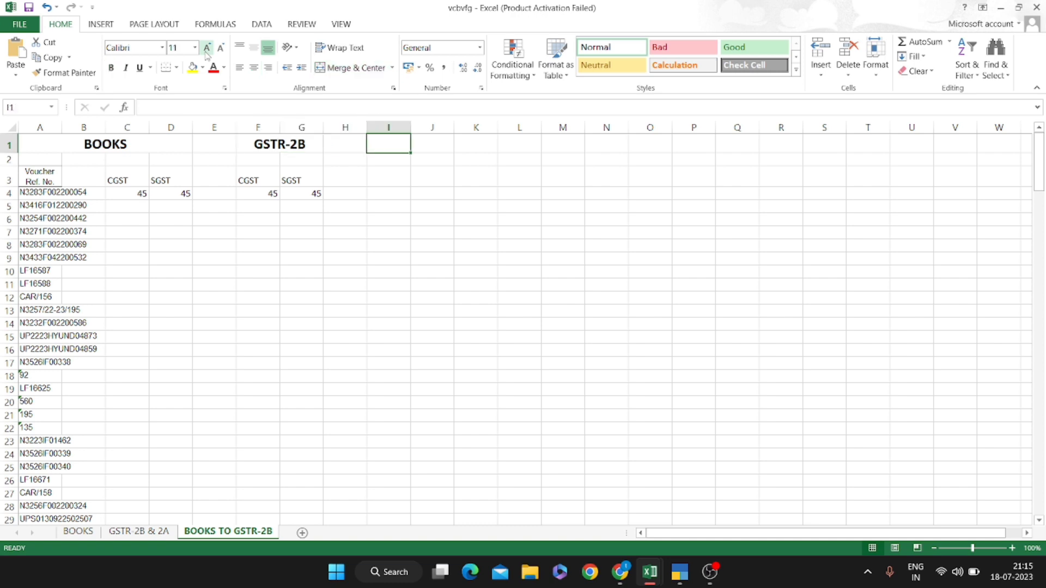
type("DIFFR")
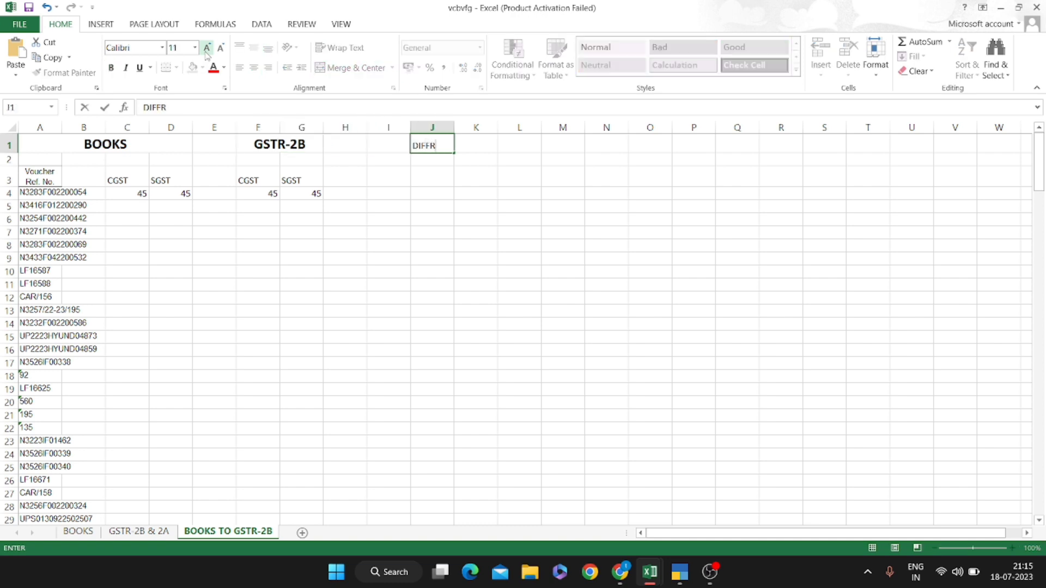
type("ENC")
key("Return")
key("Down")
key("Left")
key("Left")
key("Left")
key("Left")
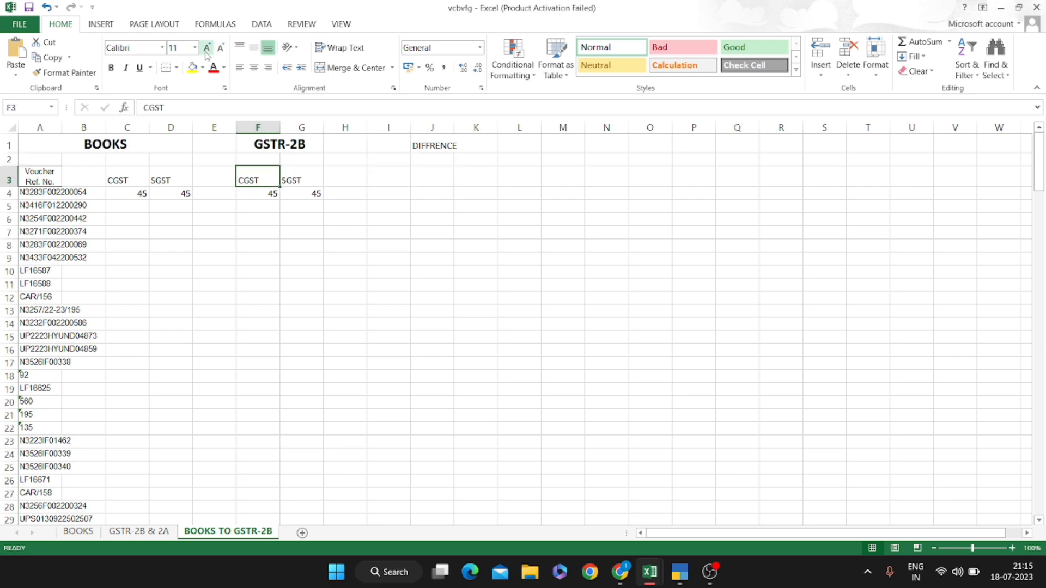
key("shift+Right")
key("ctrl+c")
key("Right")
key("Right")
key("Right")
key("Right")
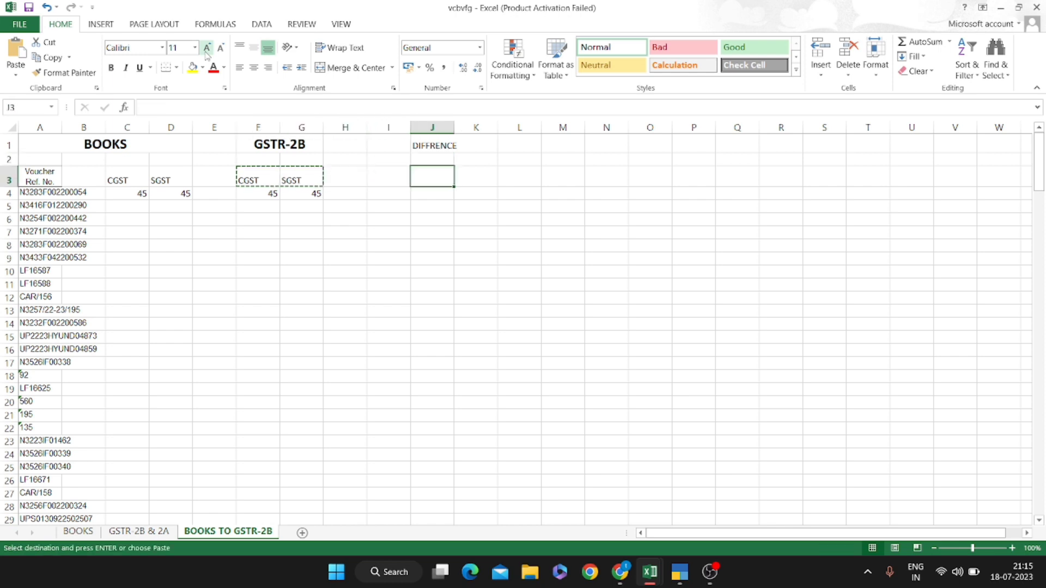
type("\\")
key("Escape")
key("Left")
key("Left")
key("Left")
key("Left")
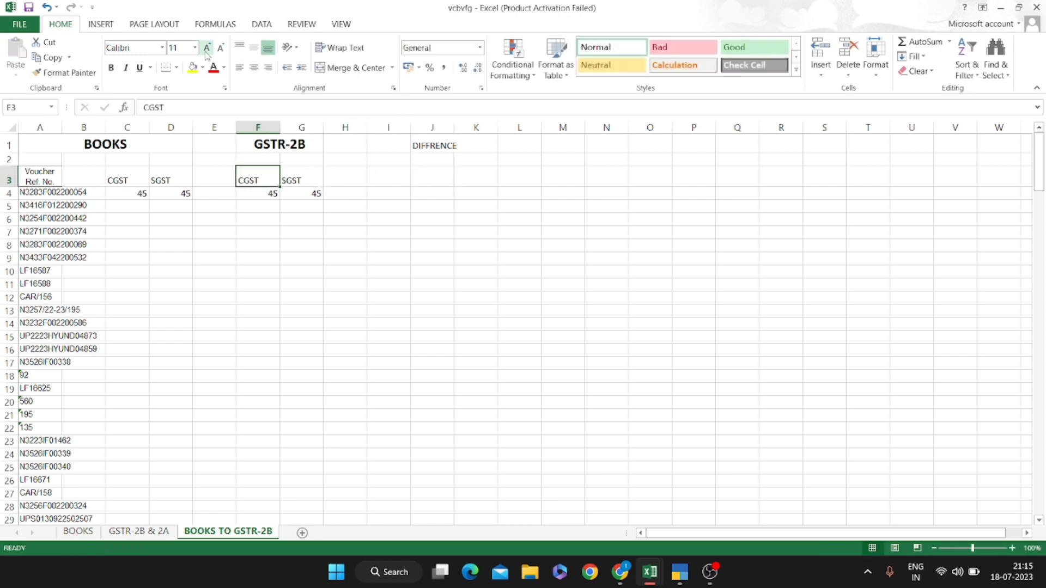
key("Return")
key("ctrl+c")
key("Right")
key("Right")
key("Right")
key("Right")
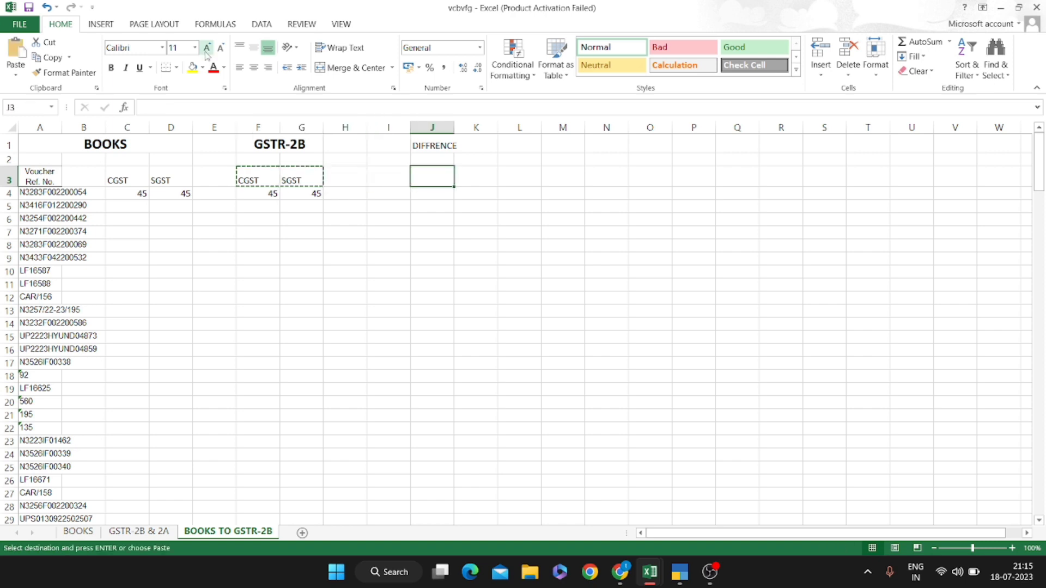
type("\\")
key("Return")
Copy the CGST and SGST headings from F3:G3 to J3:K3, overwriting the stray backslash in J3
key("Up")
key("Left")
key("Left")
key("Left")
key("Left")
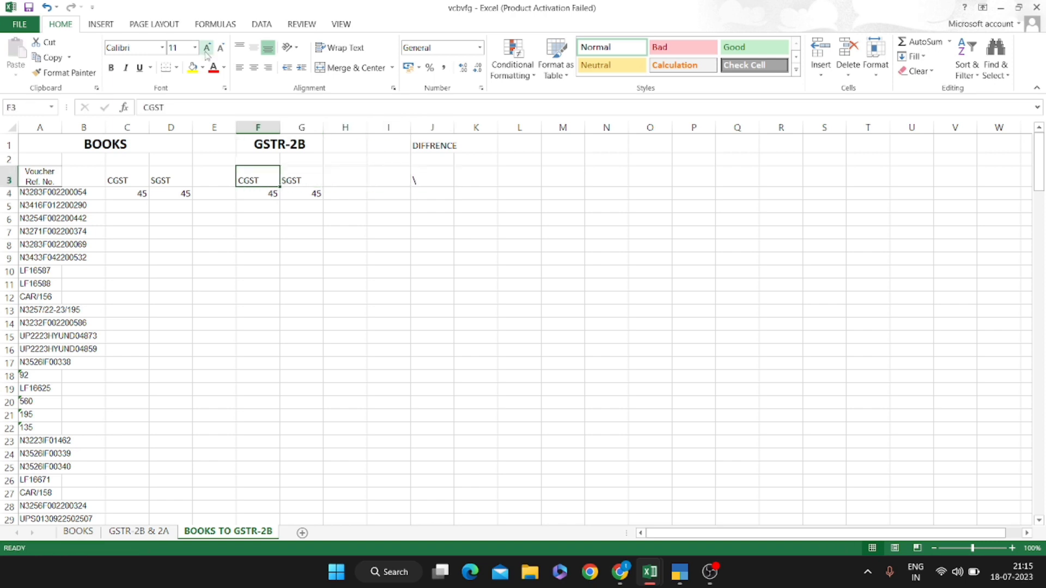
key("Return")
key("ctrl+c")
key("Right")
key("Right")
key("Right")
key("Right")
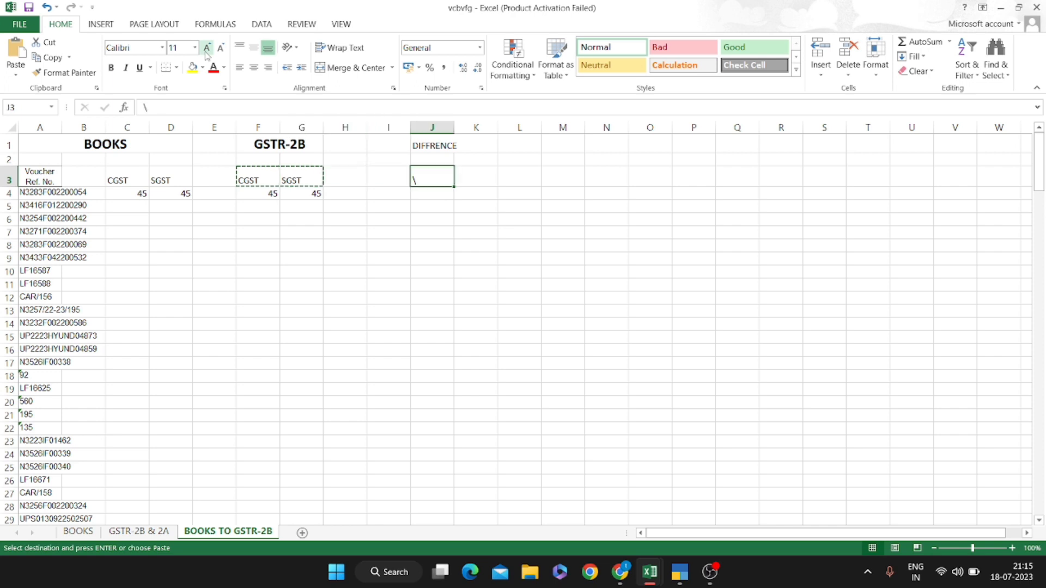
key("Return")
Enter the CGST difference formula +C4-F4 in J4
key("Down")
type("+")
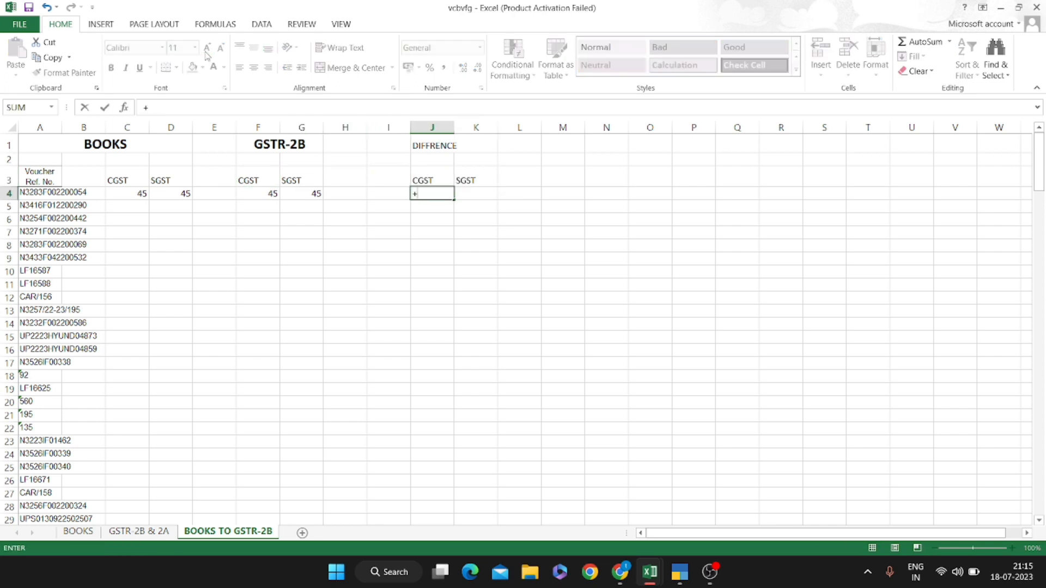
key("Left")
key("Left")
key("Left")
key("Left")
key("Left")
key("Left")
key("Left")
type("-")
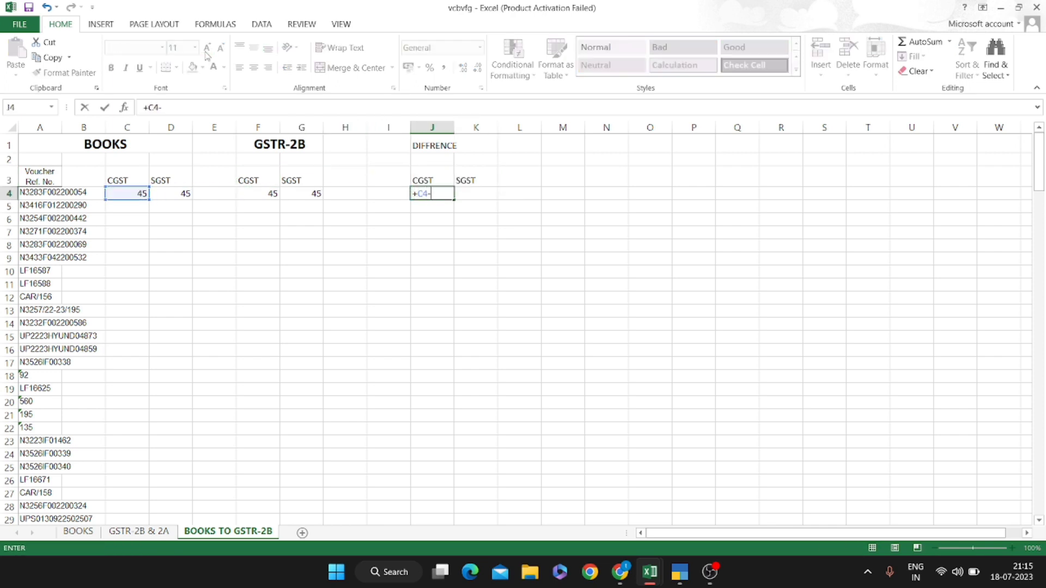
key("Left")
key("Left")
key("Left")
key("Left")
key("Left")
key("Right")
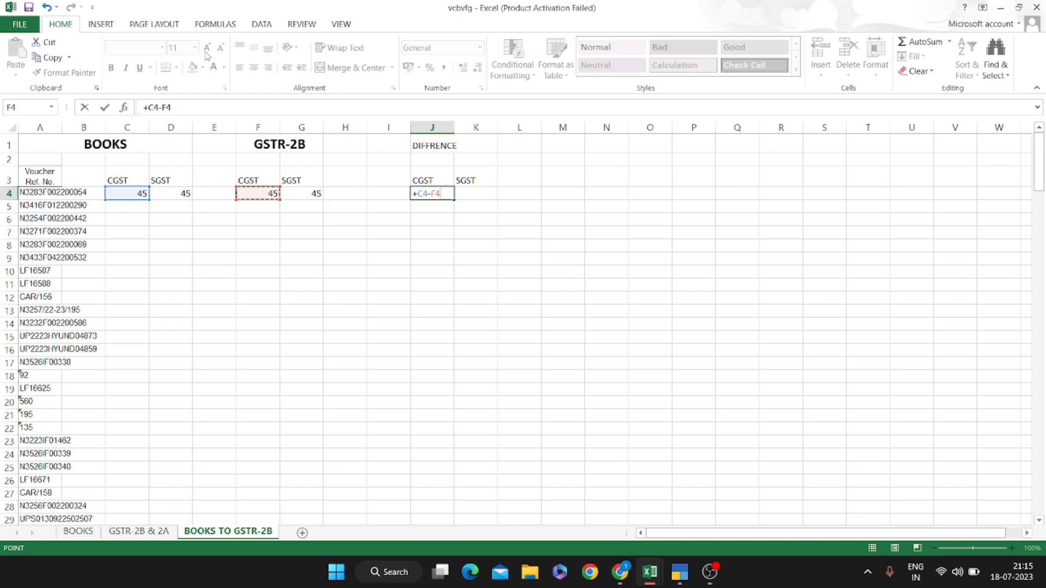
key("ctrl+Return")
Copy the difference formula from J4 into K4 under SGST
key("ctrl+c")
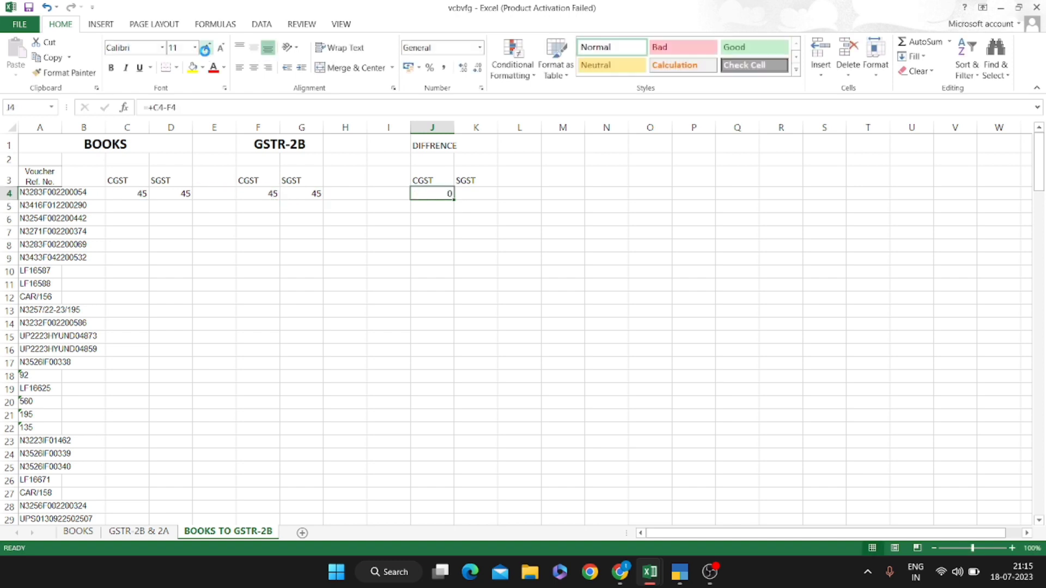
key("Right")
key("Return")
Fill the row 4 formulas in C4:K4 down through row 186 for every voucher reference
key("Left")
key("Left")
key("Left")
key("Left")
key("Left")
key("Left")
key("Left")
key("Left")
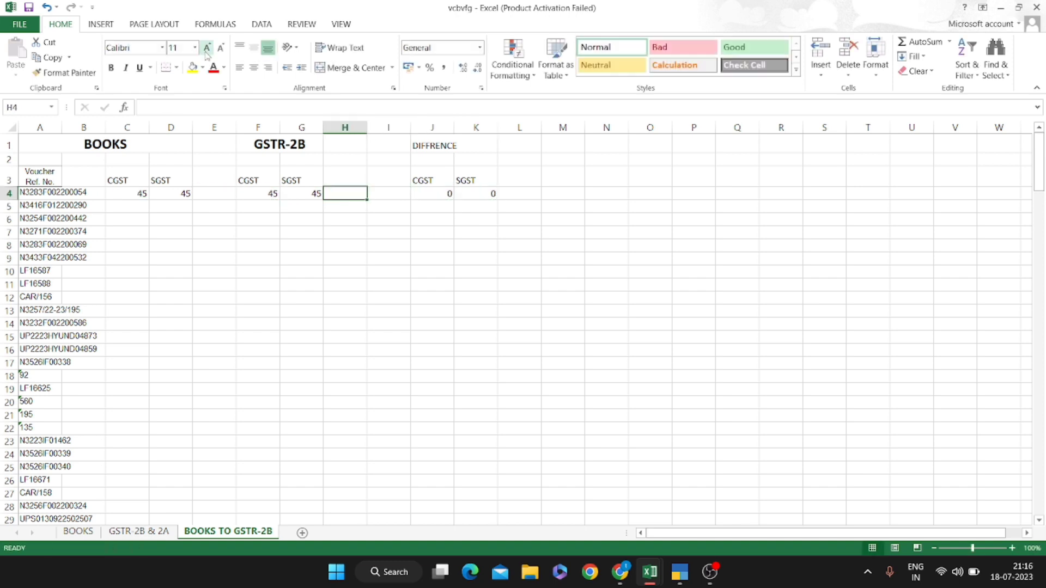
key("shift+Right")
key("shift+Right")
key("shift+Right")
key("shift+Right")
key("shift+Right")
key("shift+Right")
key("shift+Right")
key("shift+Right")
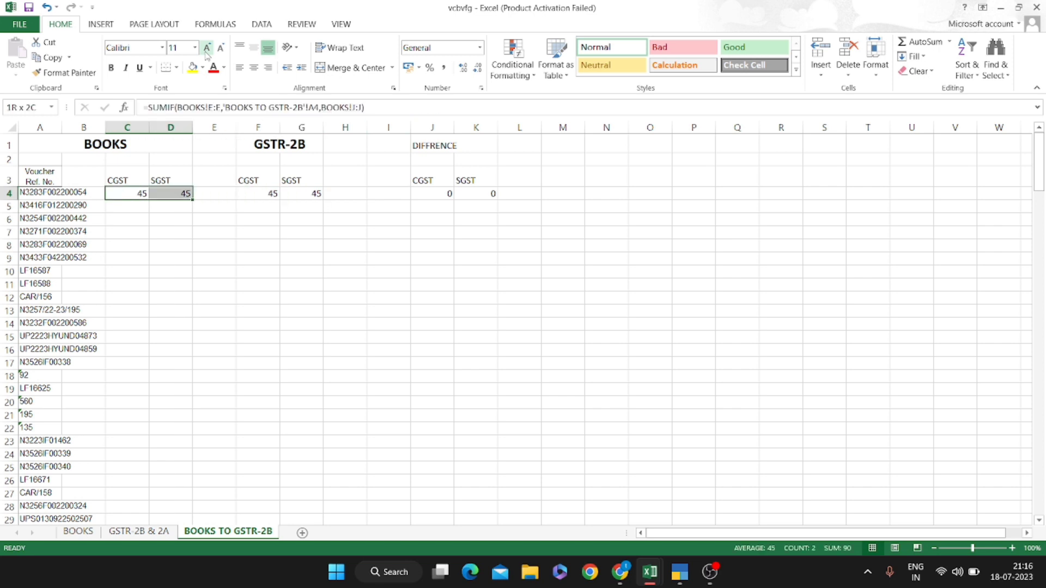
key("shift+Down")
key("shift+Down")
key("shift+Down")
key("shift+Down")
key("shift+Down")
key("shift+Down")
key("shift+Down")
key("shift+Down")
key("shift+Down")
key("shift+Down")
key("shift+Down")
key("shift+Down")
key("shift+Down")
key("shift+Down")
key("shift+Down")
key("shift+Down")
key("shift+Down")
key("shift+Down")
key("shift+Down")
key("shift+Down")
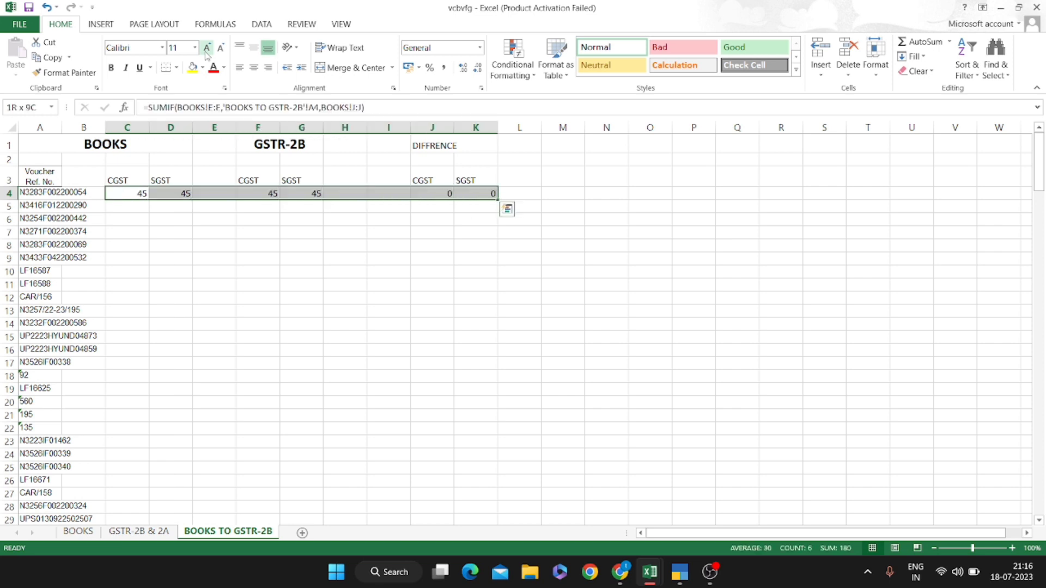
key("shift+Down")
key("shift+Down")
key("shift+Down")
key("shift+Down")
key("shift+Down")
key("shift+Down")
key("shift+Down")
key("shift+Down")
key("shift+Down")
key("shift+Down")
key("shift+Down")
key("shift+Down")
key("shift+Down")
key("shift+Down")
key("shift+Down")
key("shift+Down")
key("shift+Down")
key("shift+Down")
key("shift+Down")
key("shift+Down")
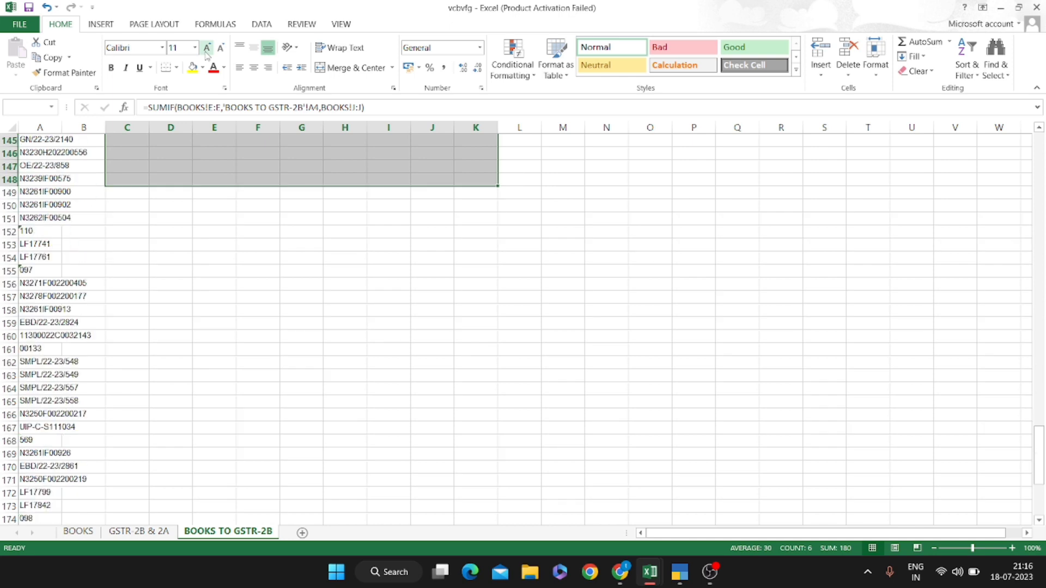
key("shift+Down")
key("shift+Down")
key("shift+Down")
key("shift+Down")
key("shift+Down")
key("shift+Down")
key("shift+Down")
key("shift+Down")
key("shift+Down")
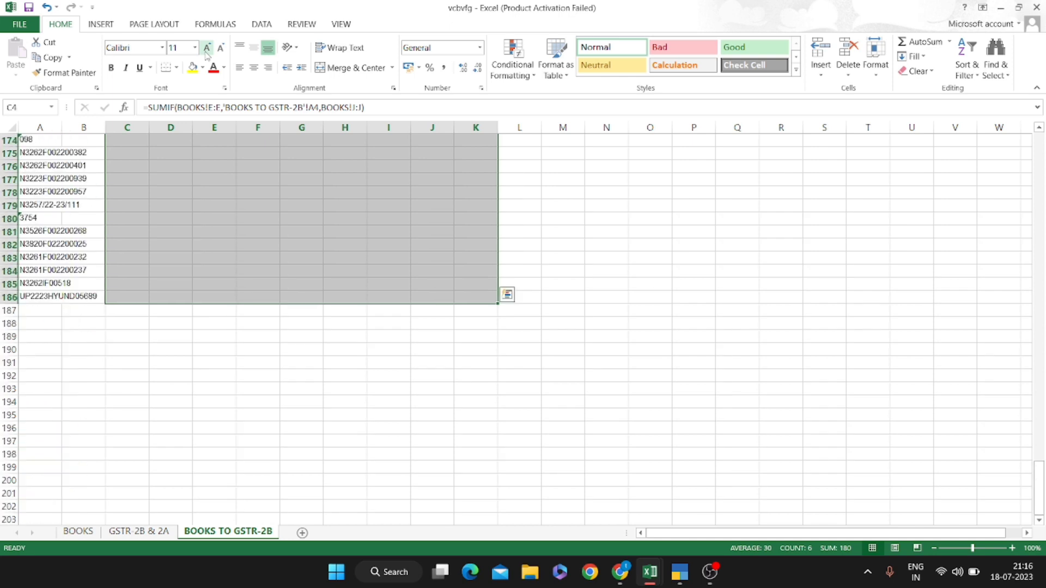
Add filters to the row 3 headings for the range A3:K187
key("ctrl+Home")
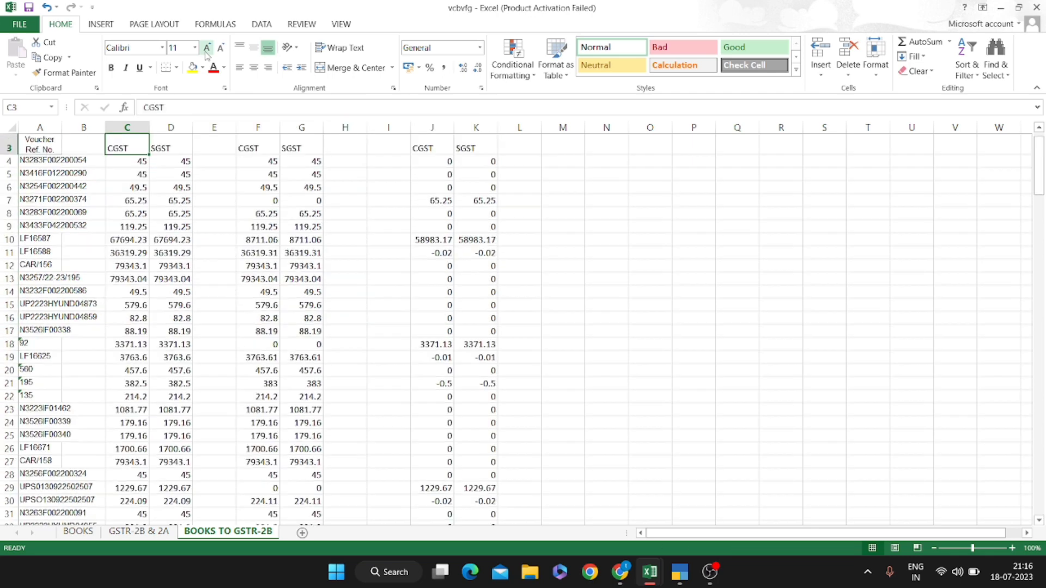
key("Right")
key("Right")
key("Right")
key("Right")
key("Right")
key("Down")
key("Right")
key("Down")
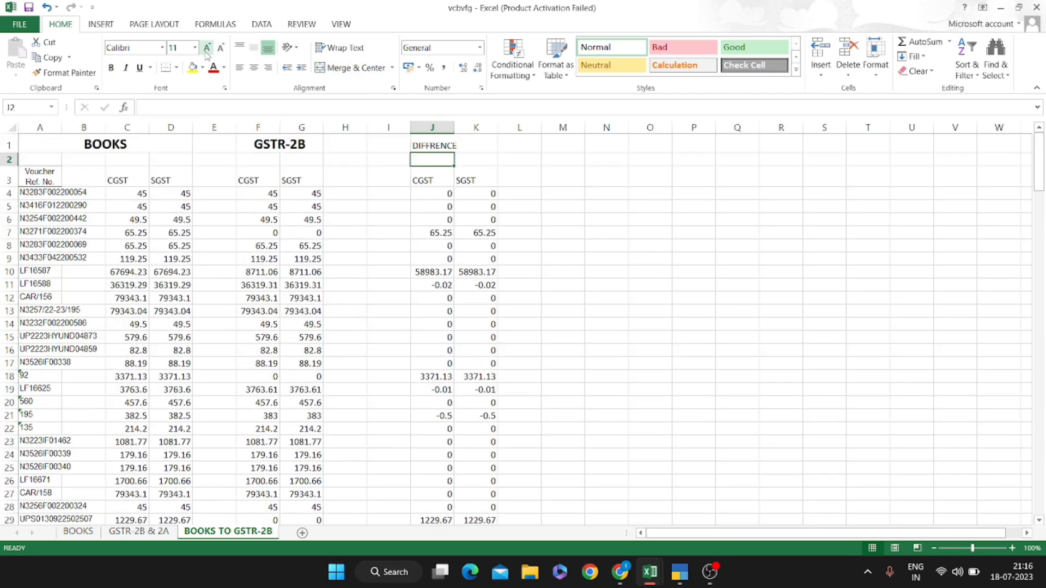
key("shift+Left")
key("shift+Home")
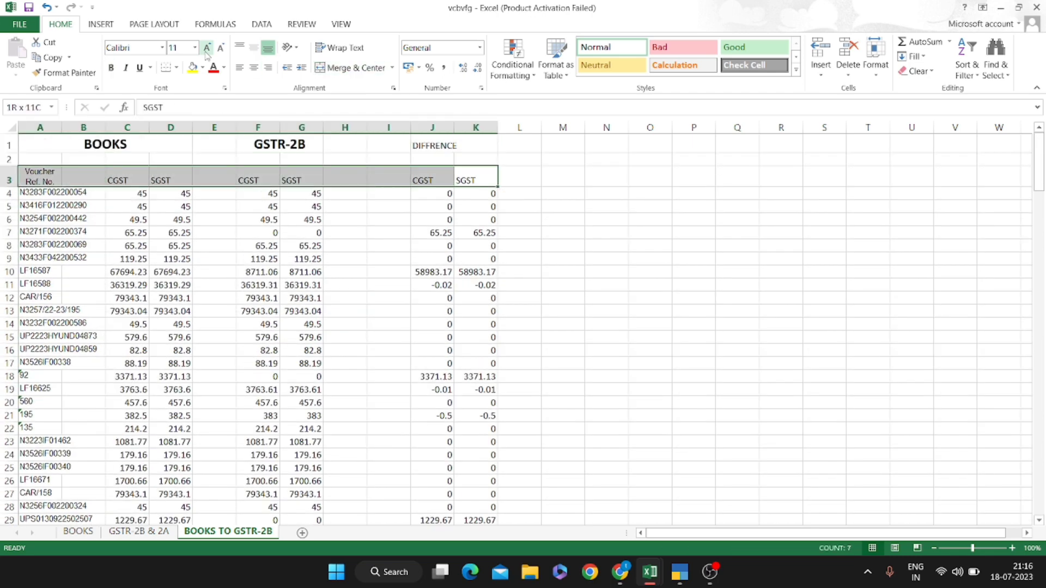
key("ctrl+shift+Down")
key("shift+Down")
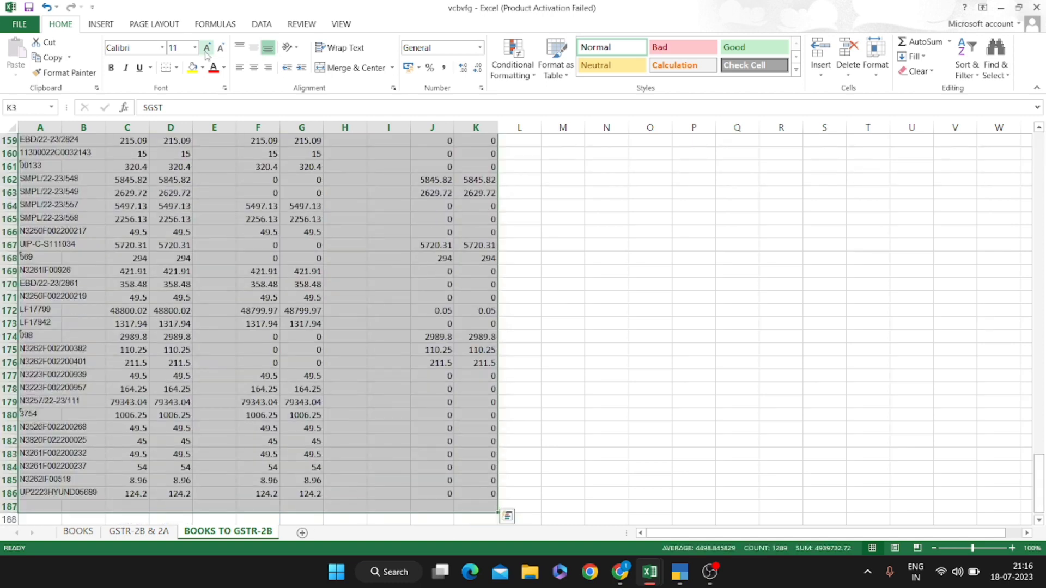
key("ctrl+BackSpace")
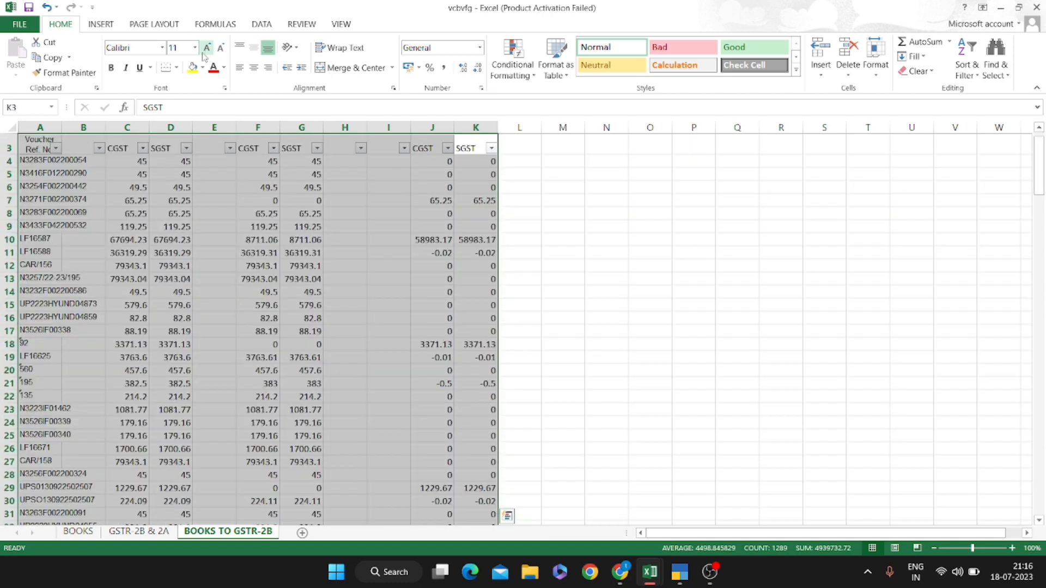
Filter the CGST difference column to exclude zero and the small differences from -0.5 to 0.29
key("Right")
key("Left")
key("Left")
key("alt+Down")
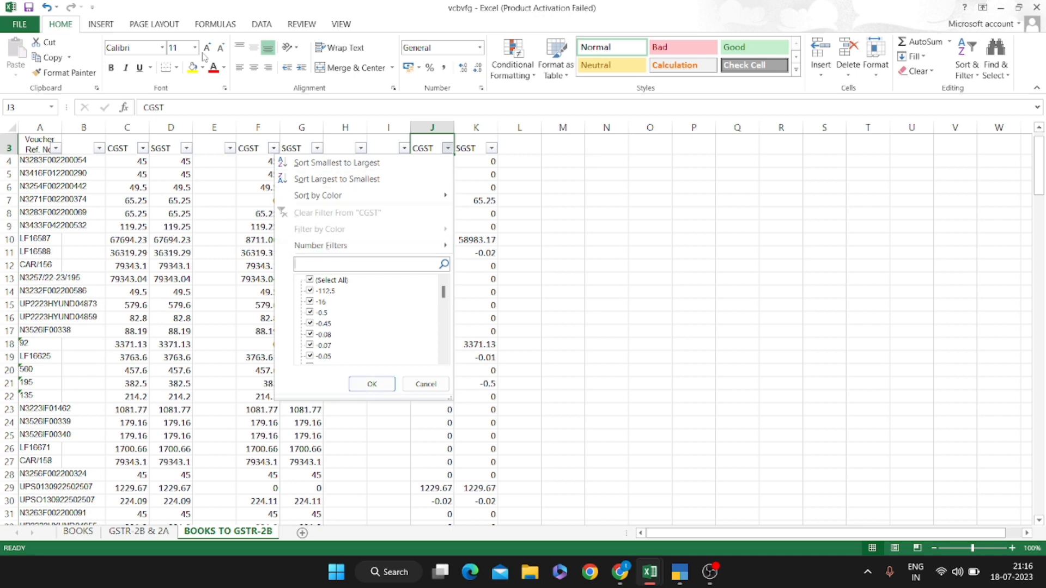
key("Down")
key("Down")
key("Down")
key("Down")
key("Up")
key("Up")
key("space")
key("Down")
key("space")
key("Down")
key("space")
key("Down")
key("space")
key("Down")
key("space")
key("Down")
key("space")
key("Down")
key("space")
key("Down")
key("space")
key("Down")
key("space")
key("Down")
key("space")
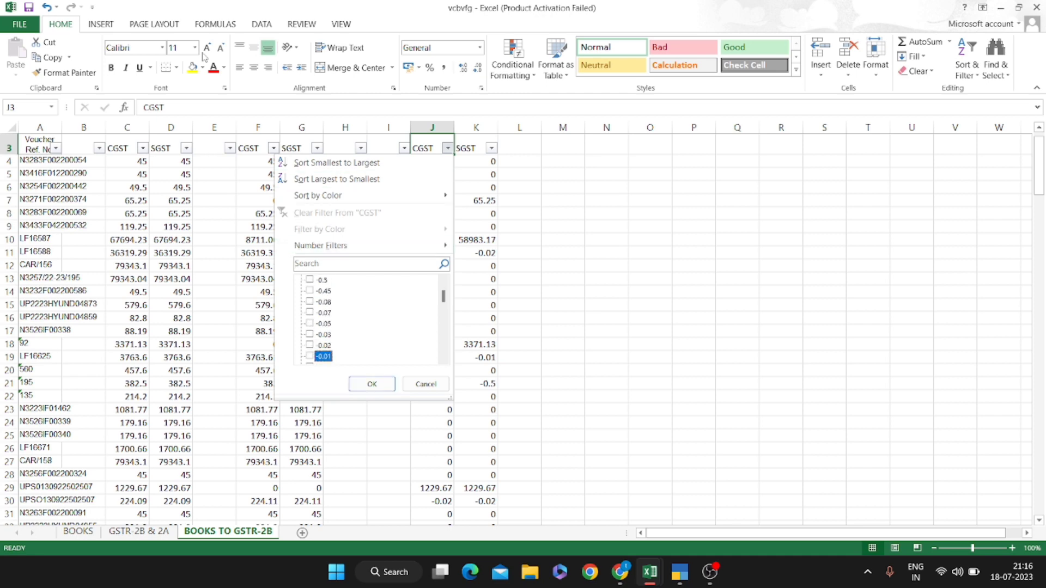
key("Down")
key("space")
key("Down")
key("space")
key("Down")
key("space")
key("Down")
key("space")
key("Down")
key("space")
key("Down")
key("space")
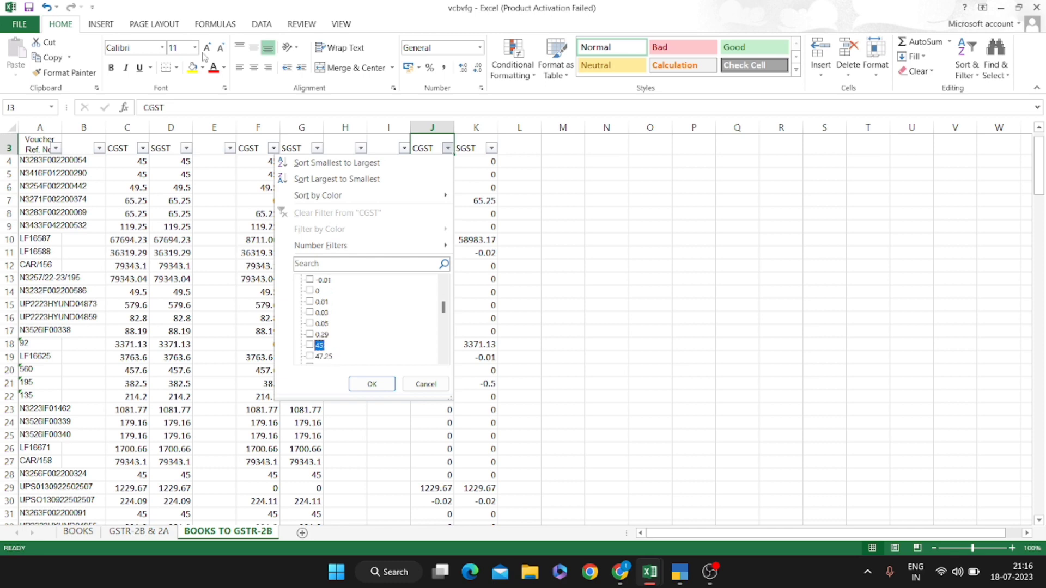
key("Down")
key("space")
key("Return")
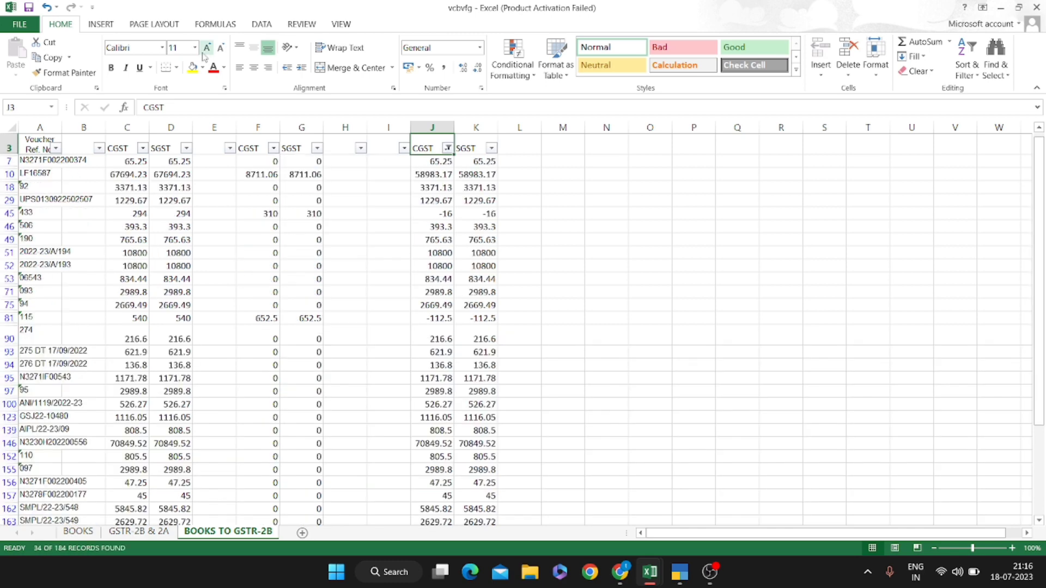
Examine the remaining CGST and SGST differences down to the end of the filtered invoice list
key("Down")
key("Down")
key("Down")
key("Down")
key("Down")
key("Down")
key("Down")
key("Down")
key("Down")
key("Down")
key("Down")
key("Down")
key("Down")
key("Down")
key("Down")
key("Down")
key("Down")
key("Down")
key("Down")
key("Down")
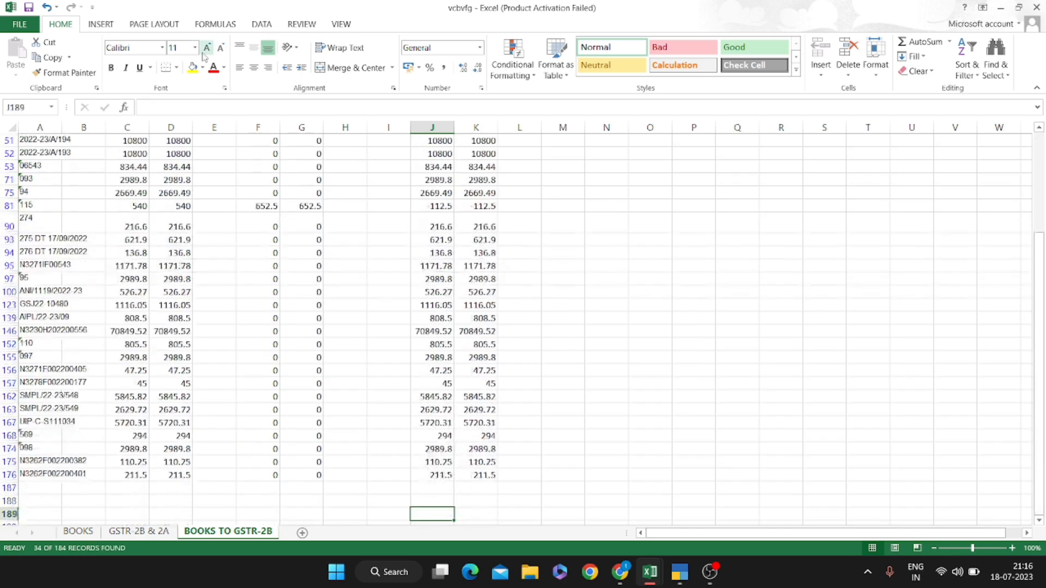
Examine the filtered CGST and SGST differences back up to the headings, including the books and GSTR-2B amounts in row 10
key("Up")
key("Up")
key("Up")
key("Up")
key("Up")
key("Up")
key("Up")
key("Up")
key("Up")
key("Up")
key("Up")
key("Up")
key("Up")
key("Up")
key("Up")
key("Up")
key("Up")
key("Up")
key("Up")
key("Up")
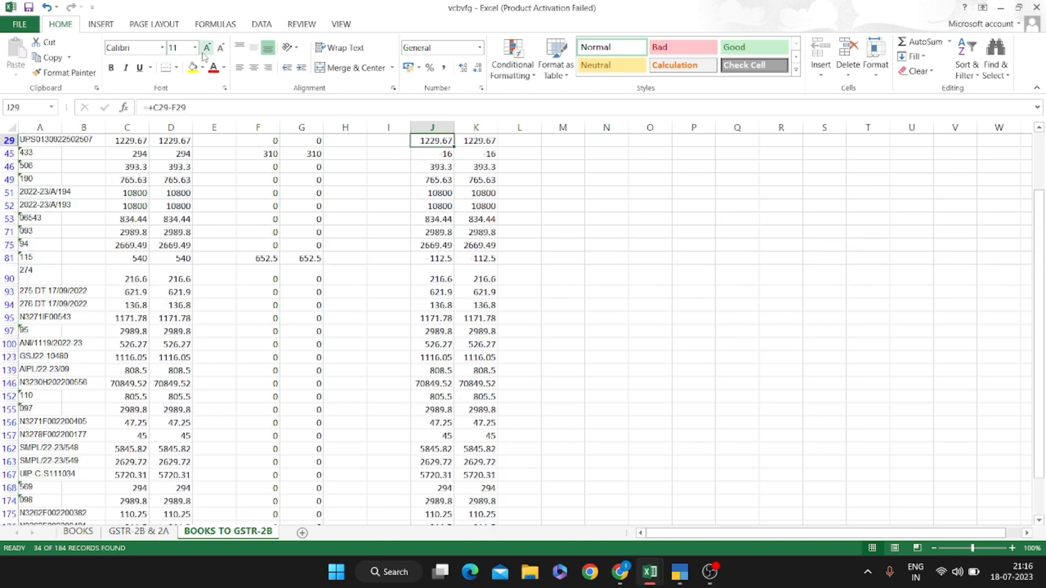
key("Up")
key("Up")
key("Up")
key("Up")
key("Up")
key("Up")
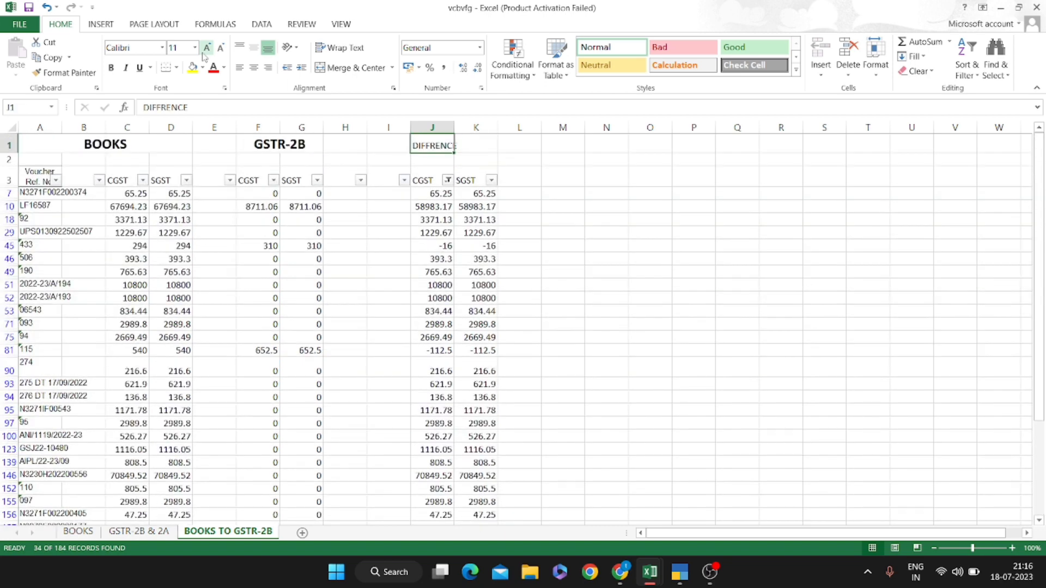
left_click(249, 210)
left_click(167, 205)
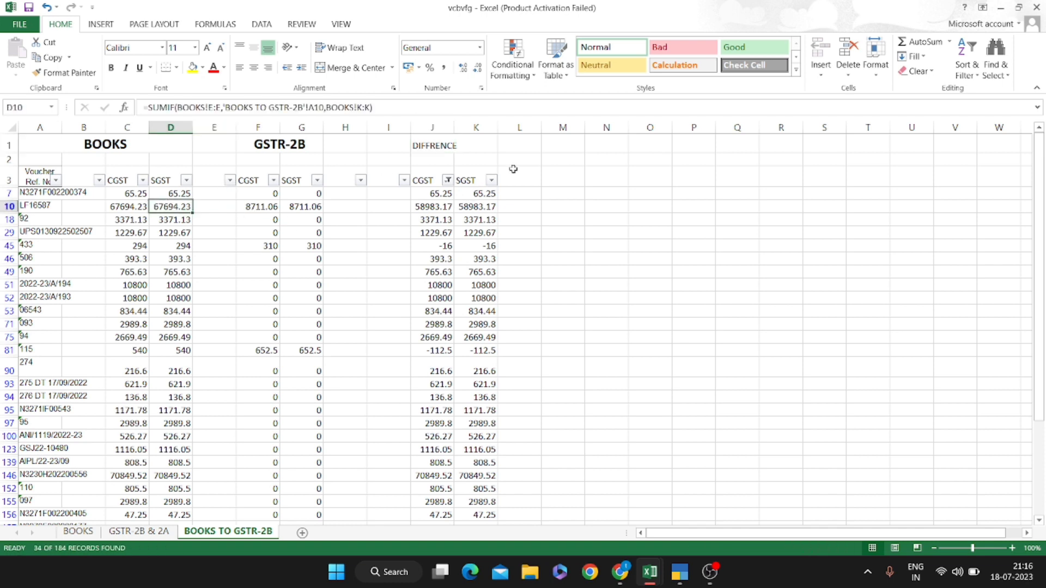
Enter the note "EXTRA IN BOOKS & MISMATCH" in M2 and make it bold
left_click(547, 158)
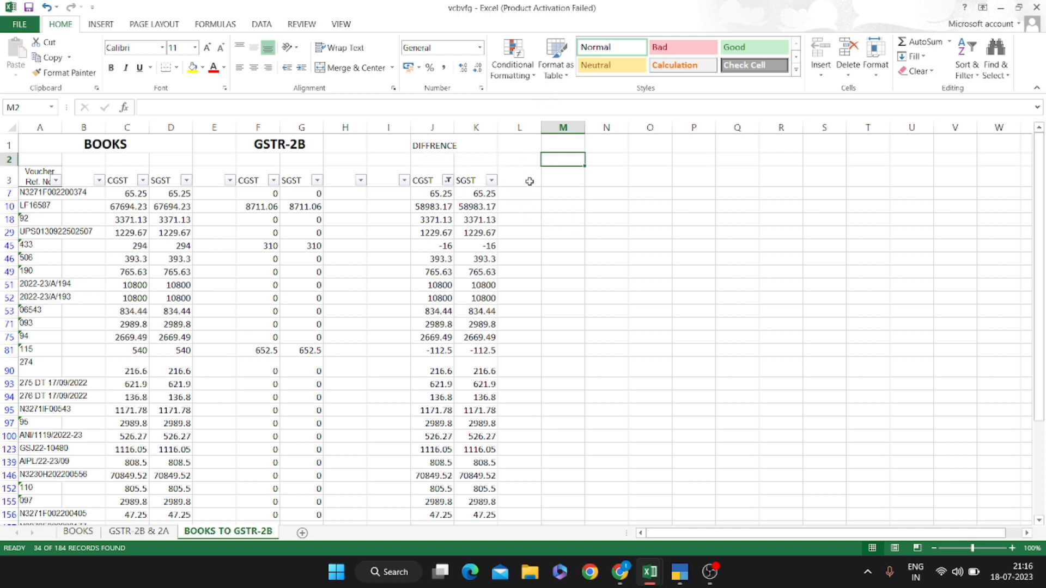
type("F")
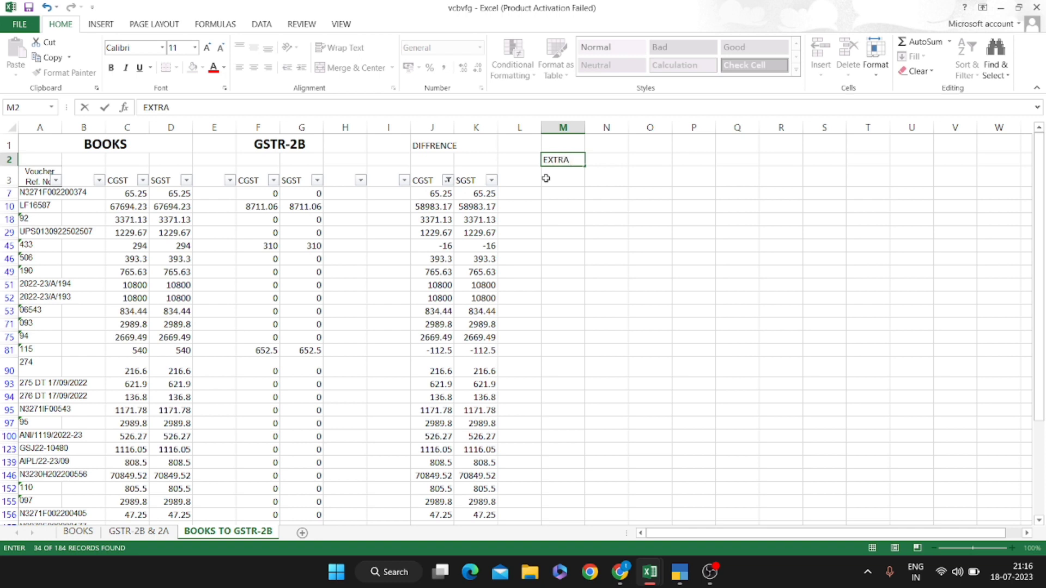
type("XTRA IN BOOKS & MISM")
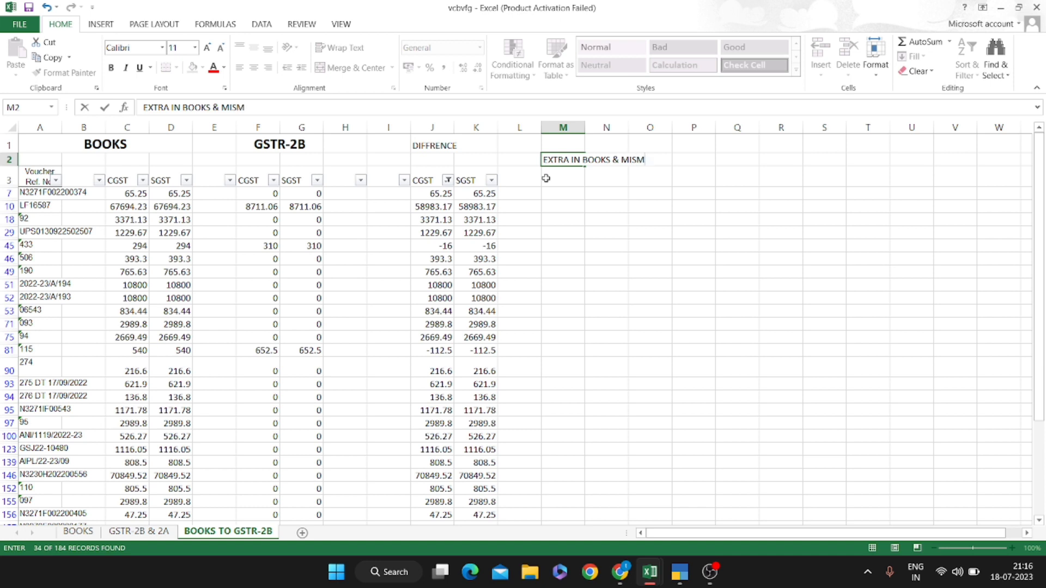
type("ATCH")
key("ctrl+Return")
key("ctrl+b")
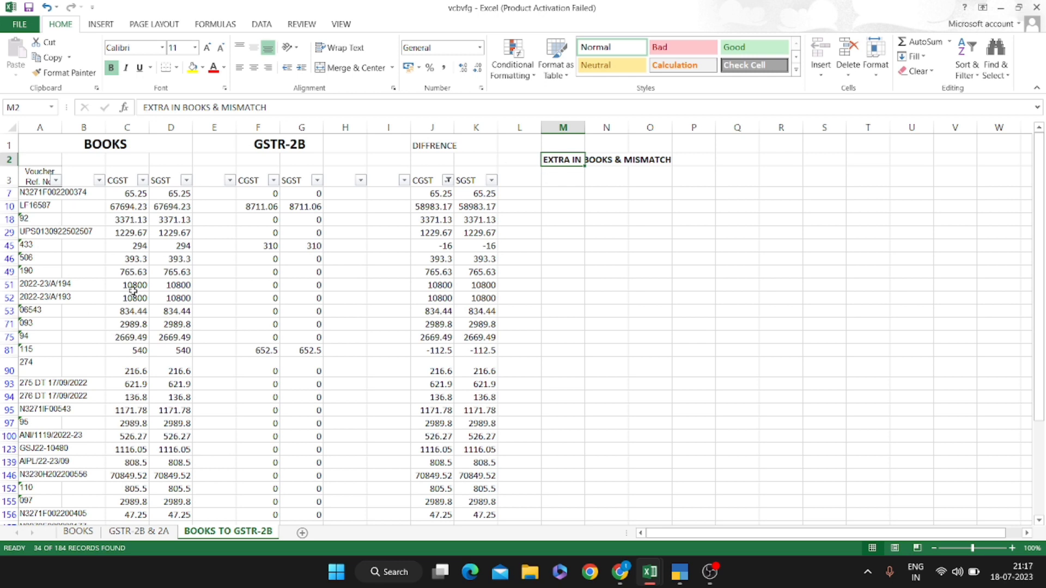
Fit column A to its contents and copy the voucher reference text from A7
double_click(64, 127)
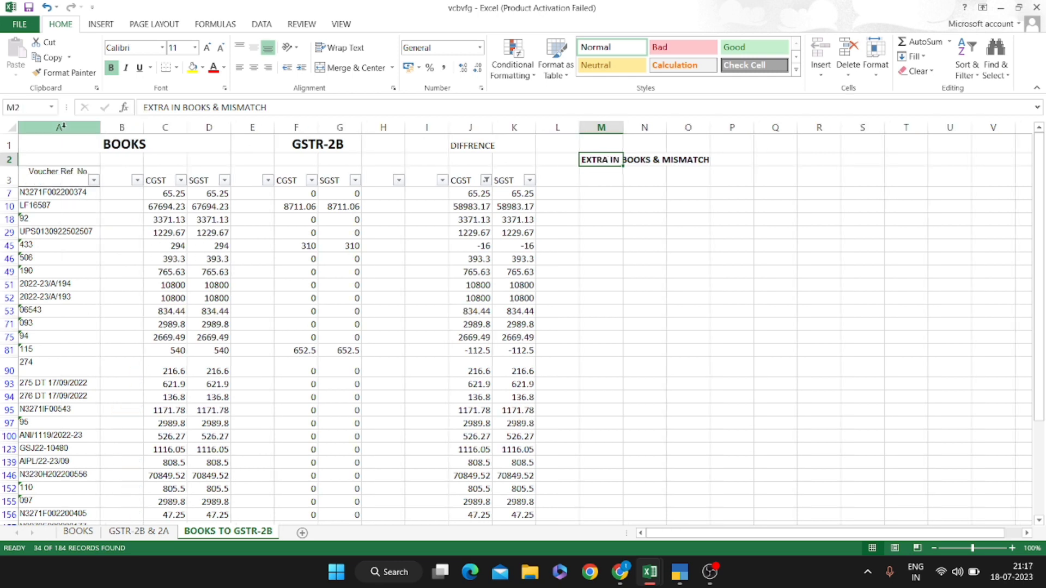
left_click(77, 196)
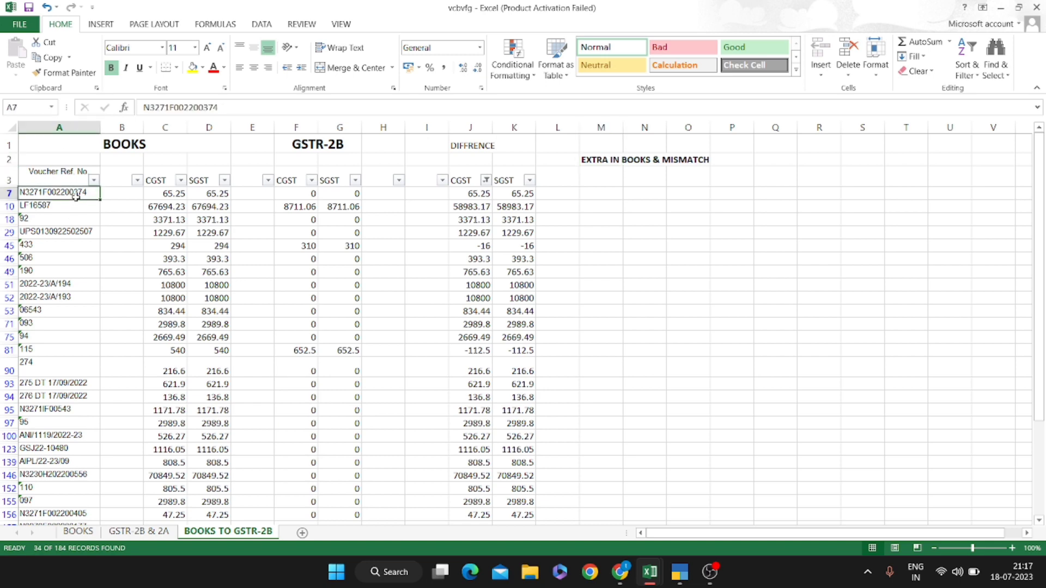
double_click(77, 200)
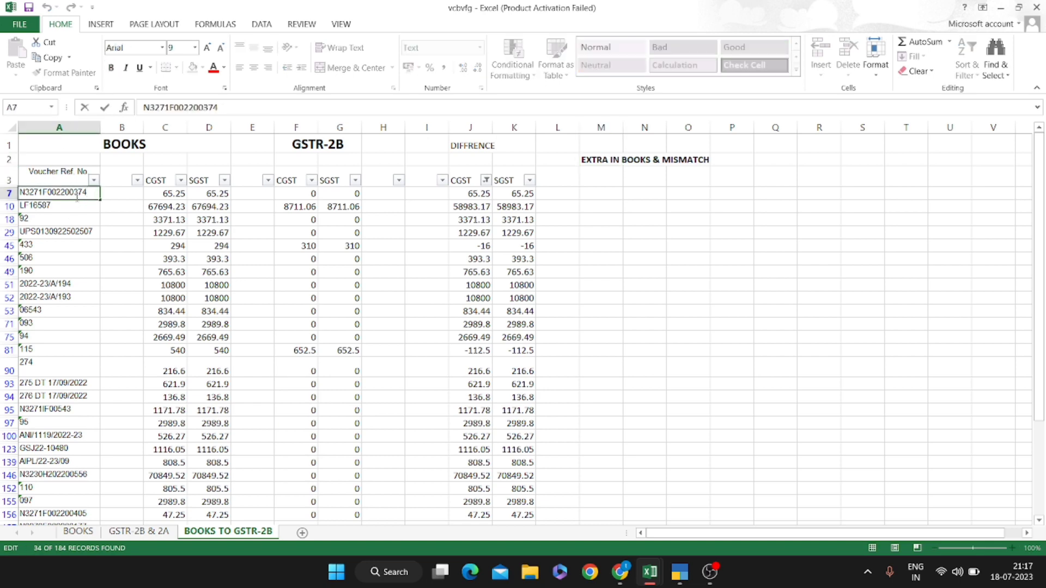
key("shift+Left")
key("shift+Left")
key("shift+Left")
key("shift+Left")
key("shift+Left")
key("shift+Left")
key("shift+Left")
key("shift+Left")
key("shift+Left")
key("shift+Left")
key("shift+Left")
key("shift+Left")
key("shift+Left")
key("shift+Left")
key("ctrl+c")
key("ctrl+v")
key("Return")
Add filters to the row 9 headings on the BOOKS sheet, from Voucher Type through the last column
key("ctrl+Page_Up")
key("ctrl+Page_Up")
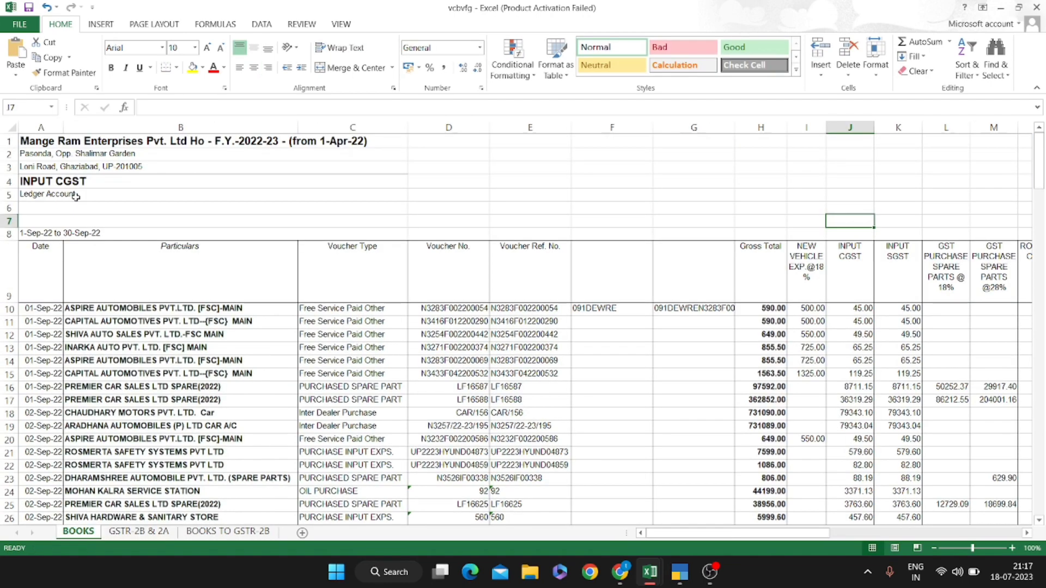
key("Left")
key("Left")
key("Left")
key("Left")
key("Left")
key("Left")
key("Left")
key("Down")
key("Down")
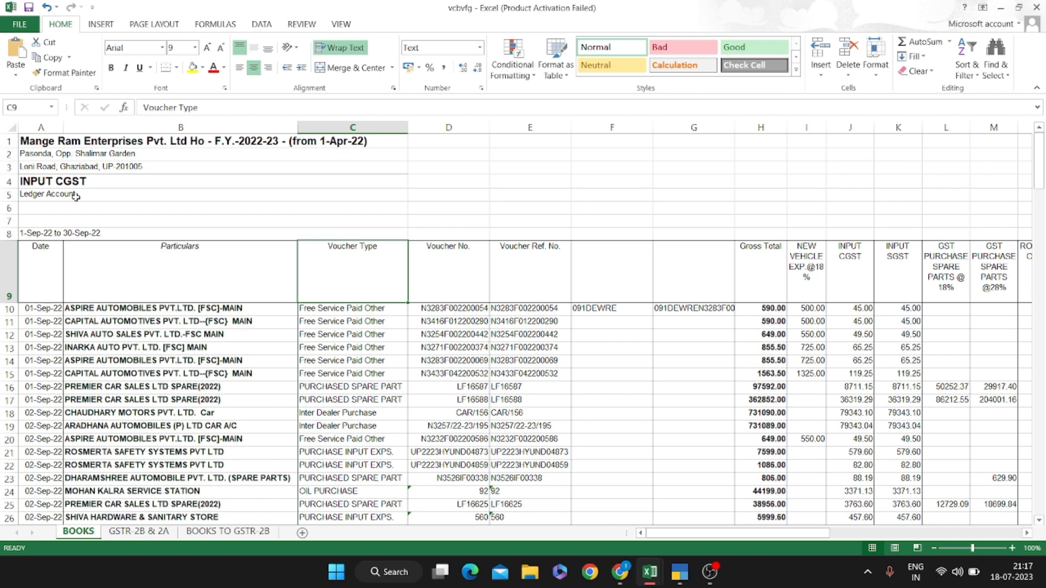
key("shift+Right")
key("shift+Right")
key("shift+Right")
key("shift+Right")
key("shift+Right")
key("ctrl+shift+Right")
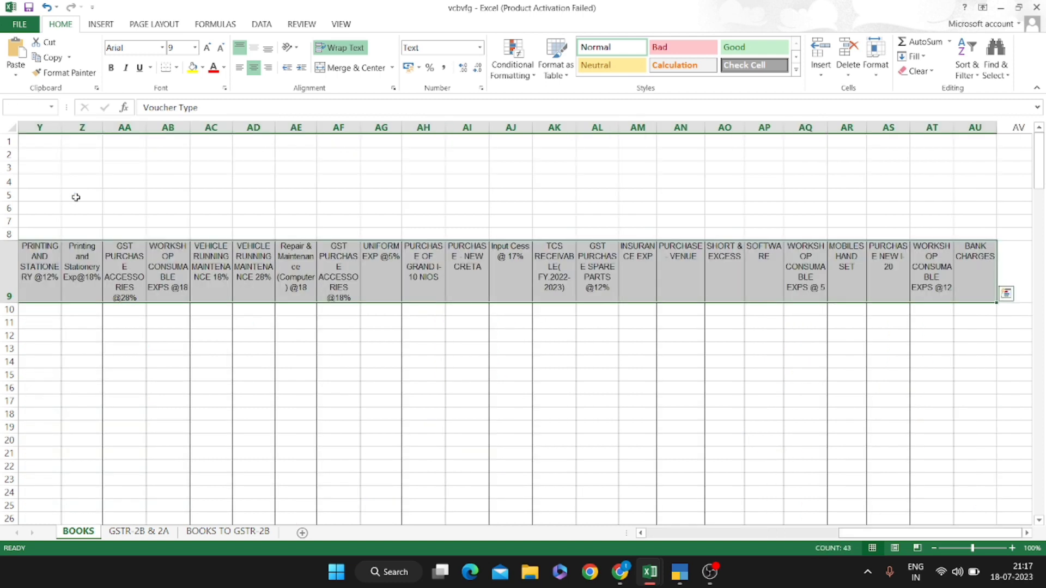
key("ctrl+shift+Down")
key("Right")
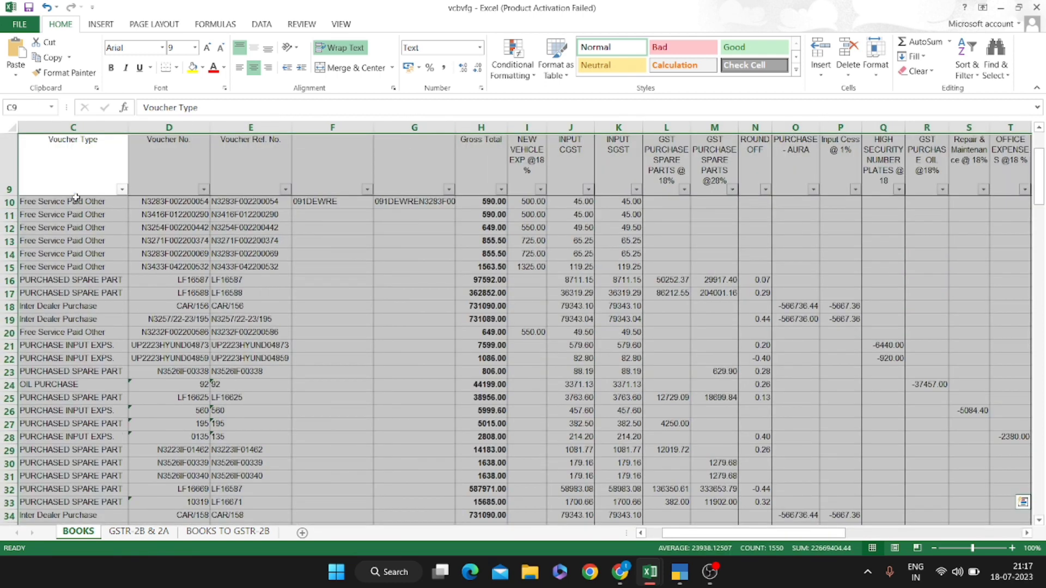
key("Right")
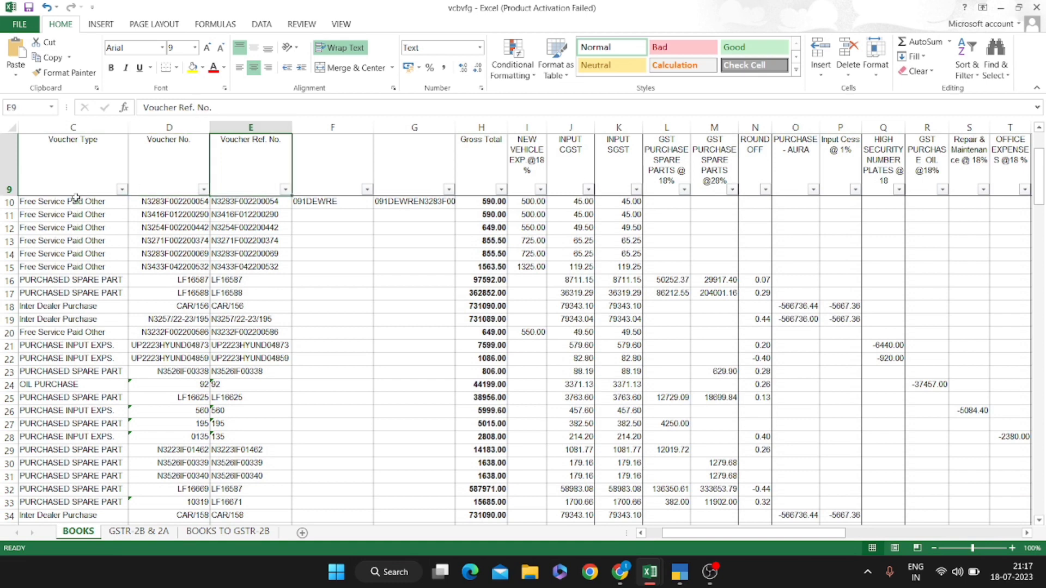
key("alt+Down")
key("shift+Tab")
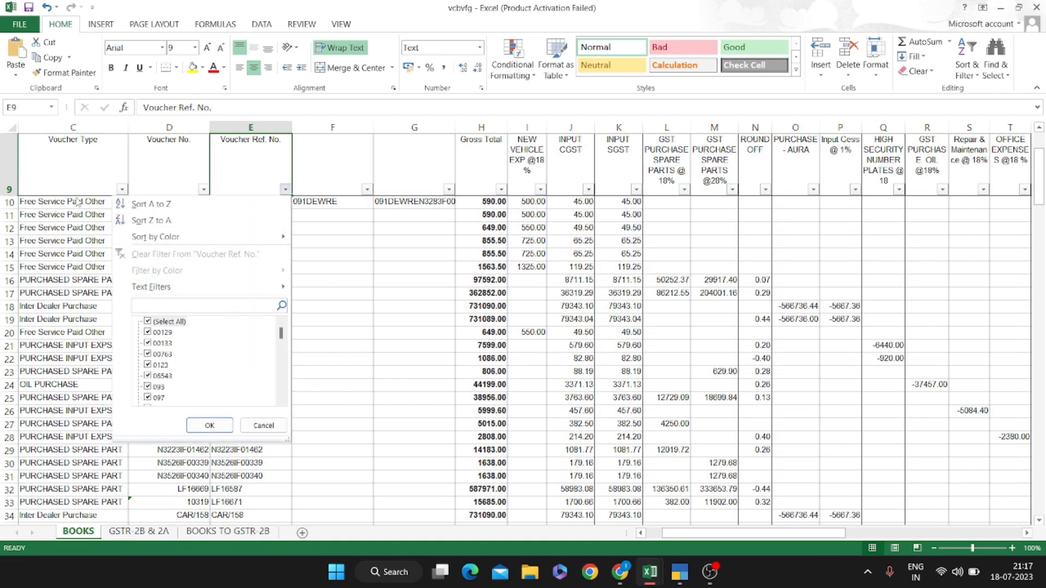
key("Escape")
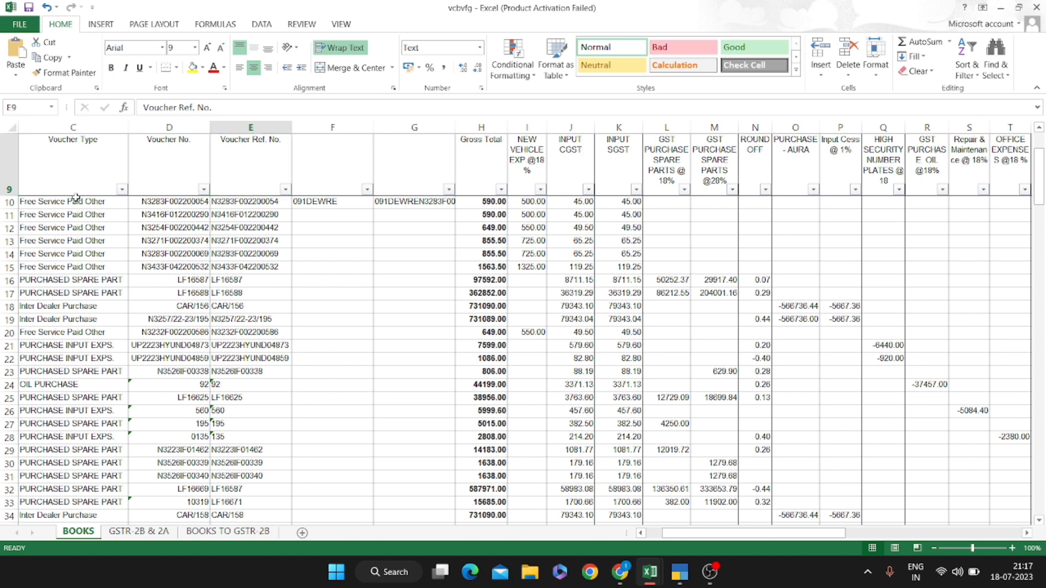
Return to BOOKS TO GSTR-2B and copy the voucher reference text from A7 again
key("ctrl+Page_Down")
key("ctrl+Page_Down")
left_click(76, 195)
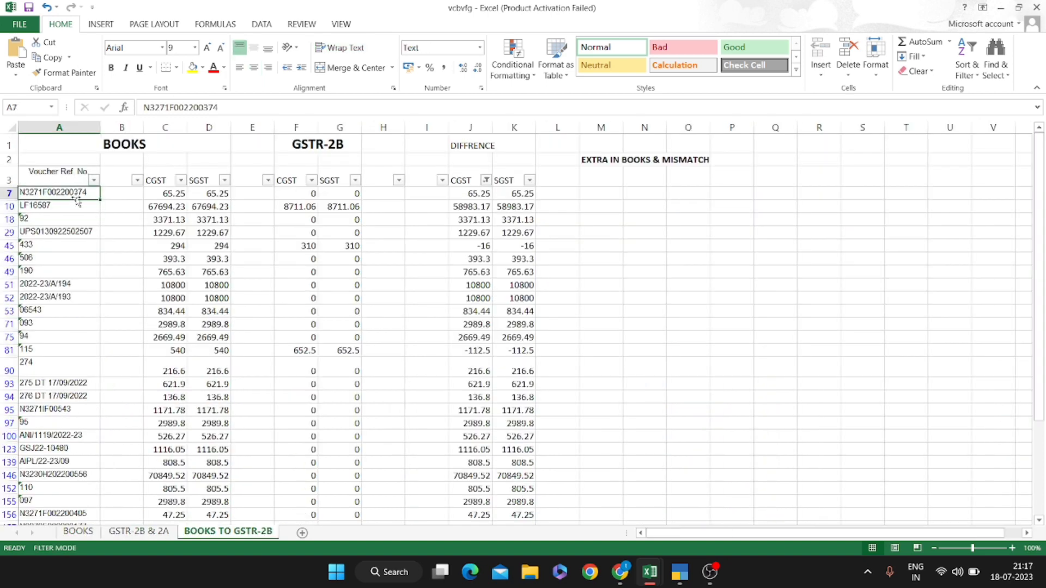
key("F2")
key("shift+Left")
key("shift+Left")
key("shift+Left")
key("shift+Left")
key("shift+Left")
key("shift+Left")
key("shift+Left")
key("shift+Left")
key("shift+Left")
key("shift+Left")
key("shift+Left")
key("shift+Left")
key("shift+Left")
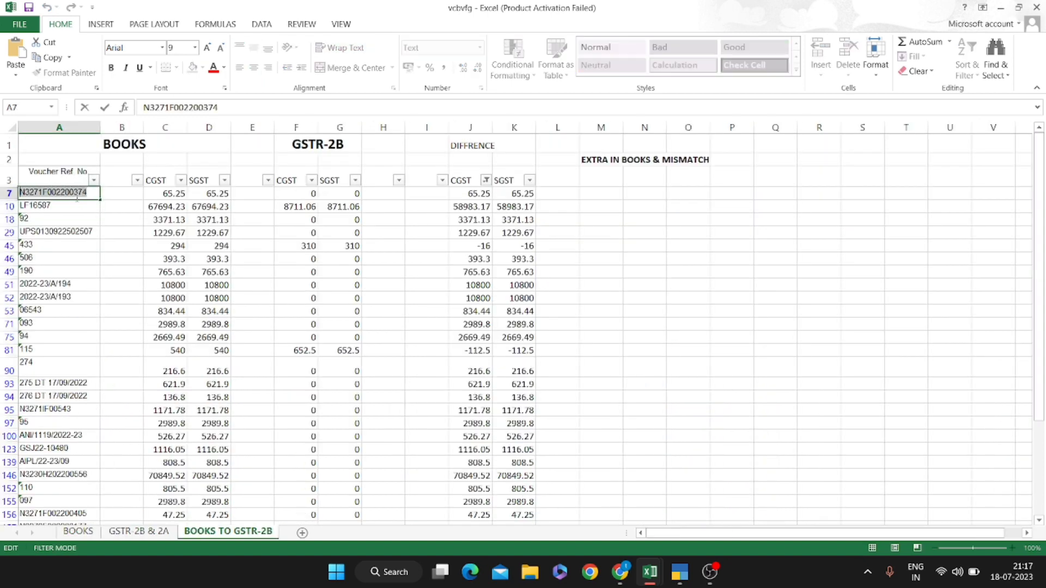
key("Return")
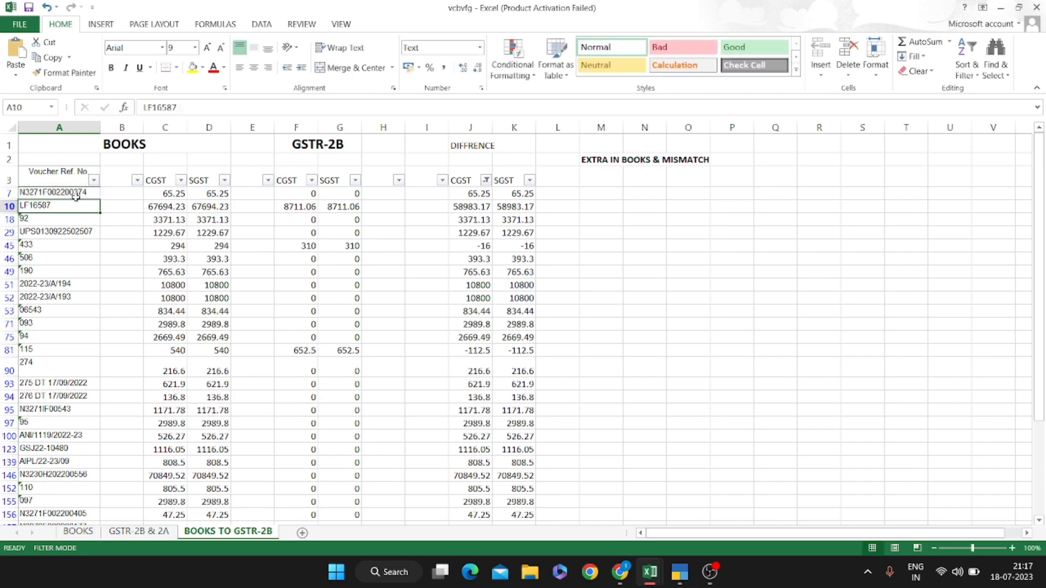
Filter the Voucher Ref. No. column on BOOKS by the copied voucher reference
key("ctrl+Page_Up")
key("ctrl+Page_Up")
key("alt+Down")
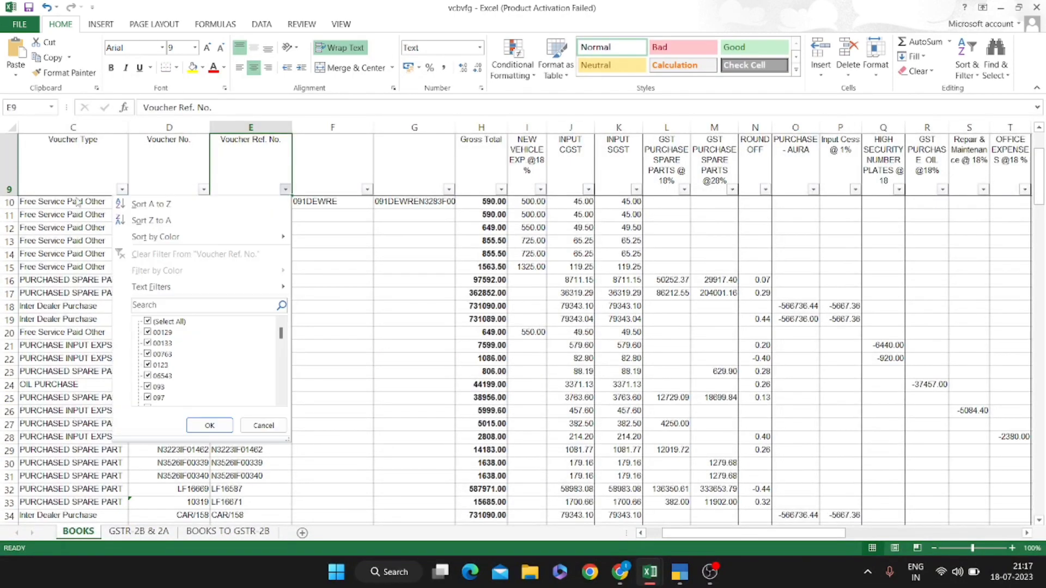
key("Tab")
key("Tab")
key("Tab")
key("ctrl+v")
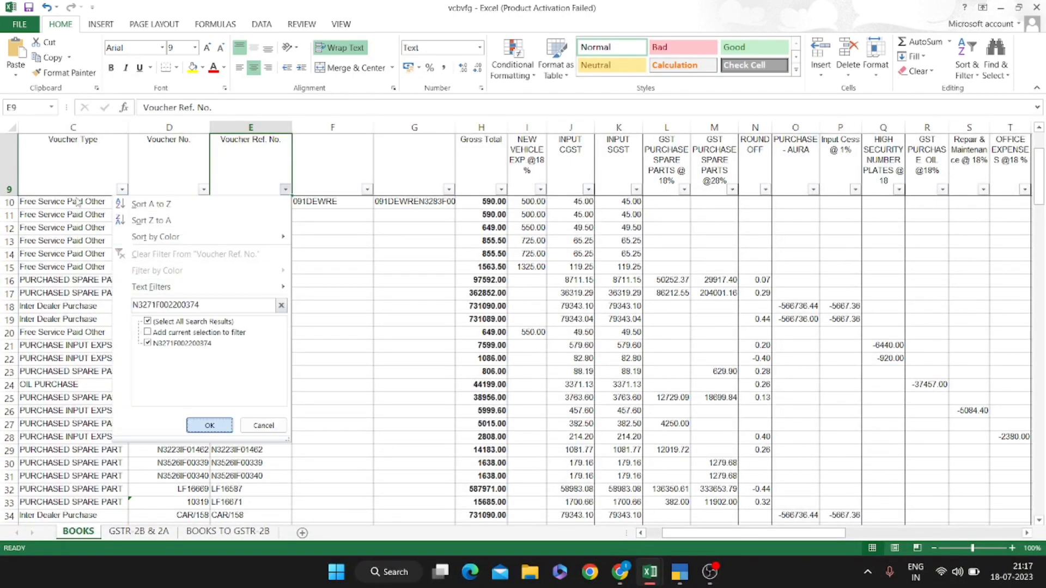
key("Return")
Examine the matching entry's date, particulars, voucher type and reference on BOOKS, and remove the filters
key("Down")
key("Left")
key("Left")
key("Left")
key("Left")
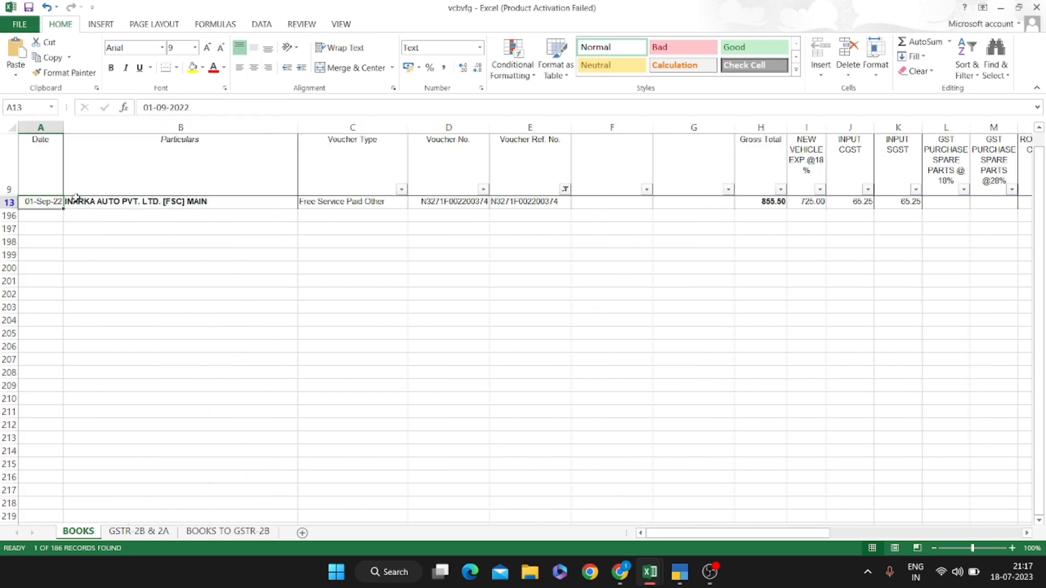
key("Right")
key("Right")
key("Right")
key("Right")
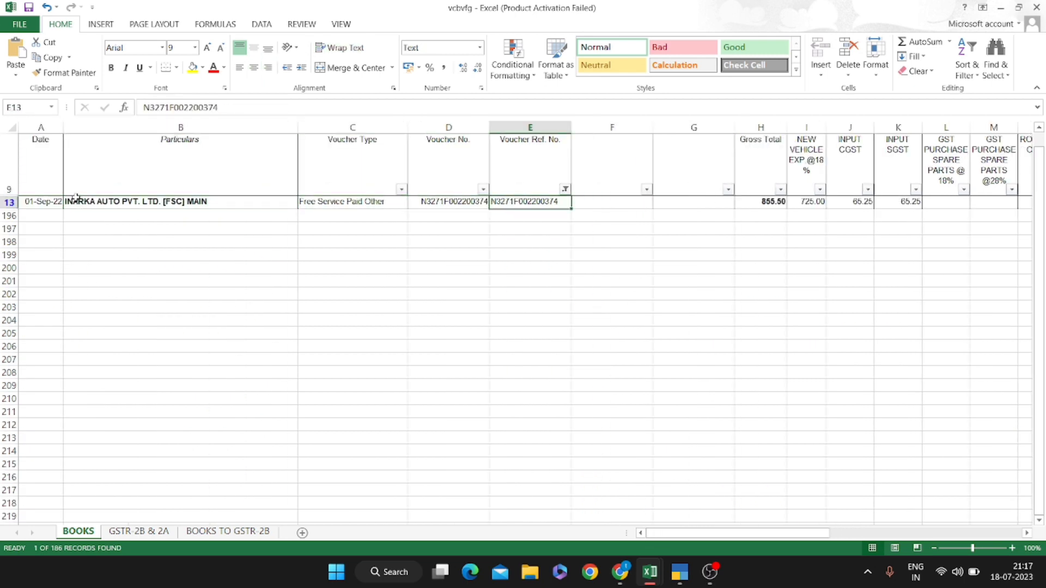
key("ctrl+shift+l")
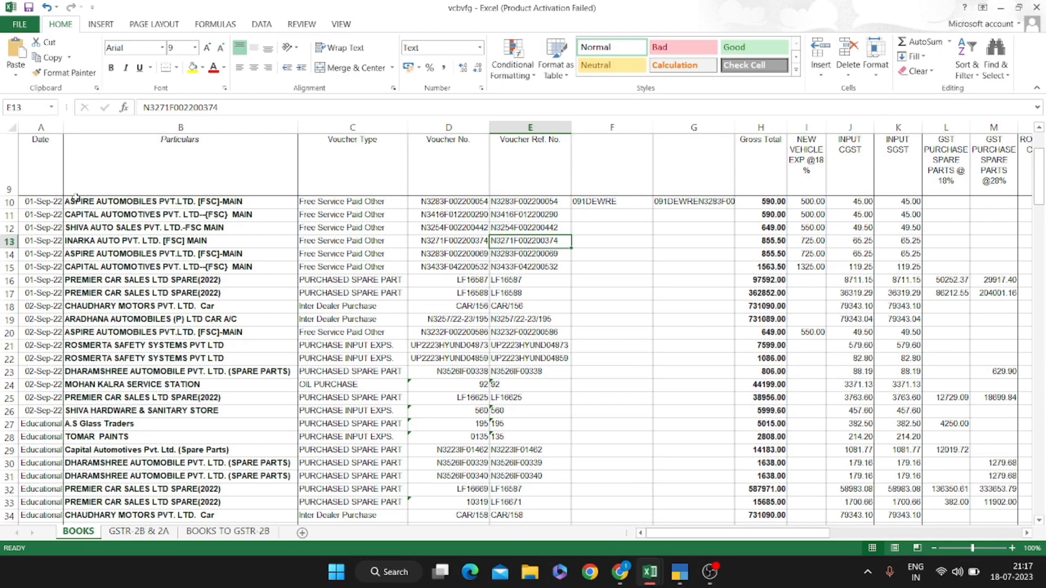
Add a new sheet after BOOKS TO GSTR-2B and name it GSTR-2B TO BOOKS
left_click(208, 532)
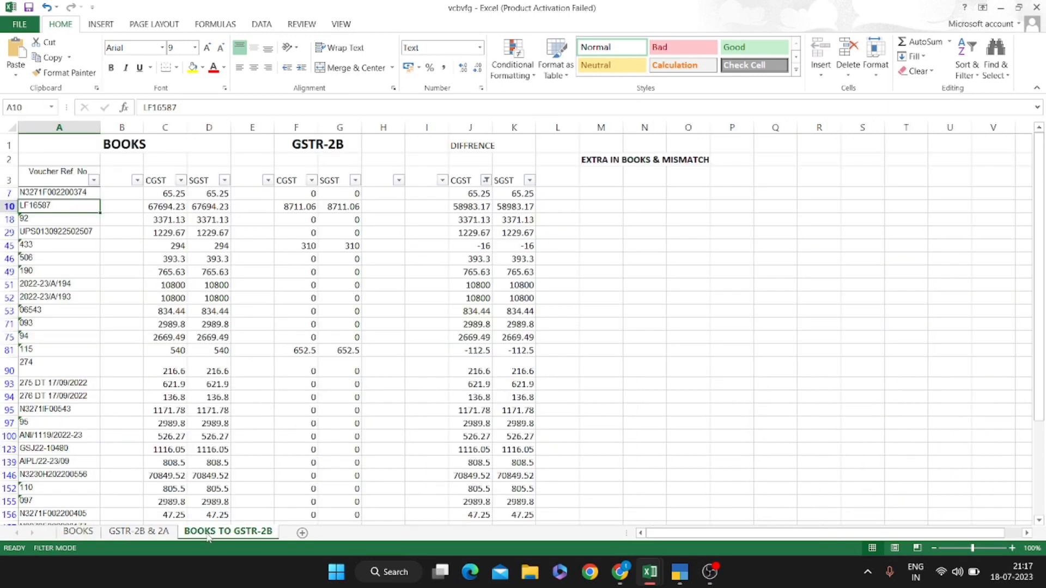
left_click(305, 533)
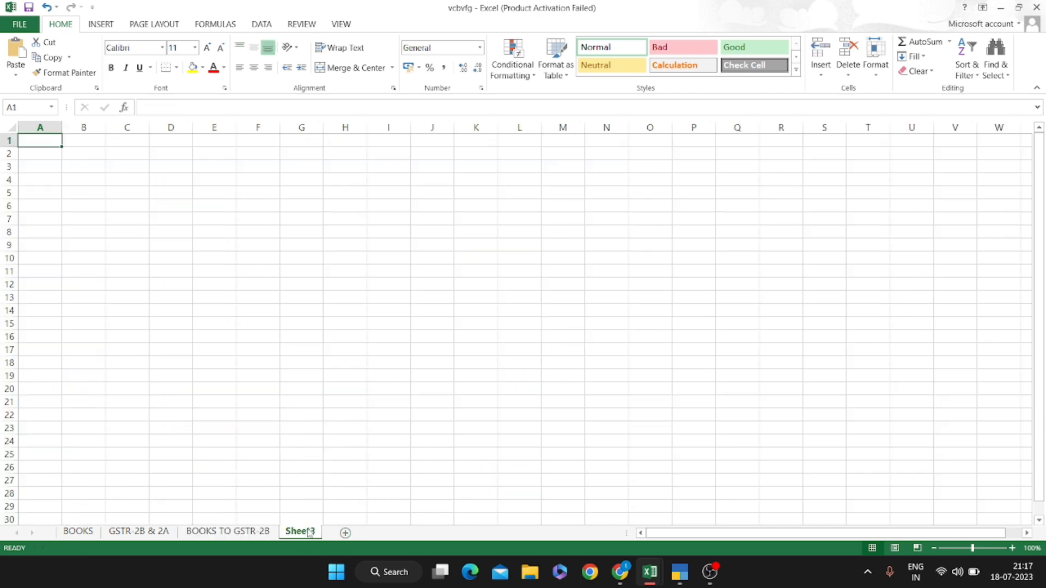
double_click(300, 532)
type("GSTR")
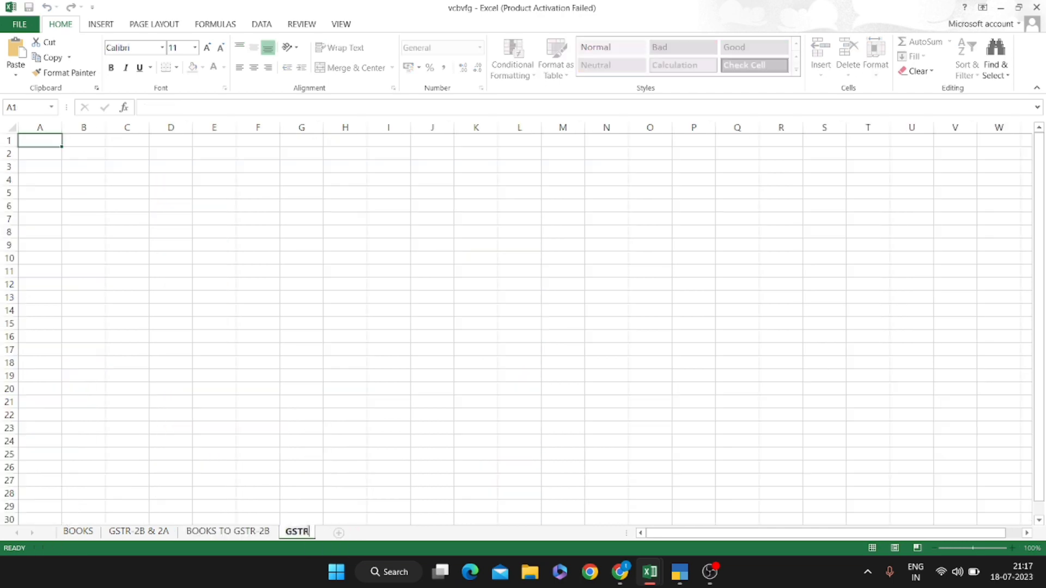
type("-2B TO BOOK")
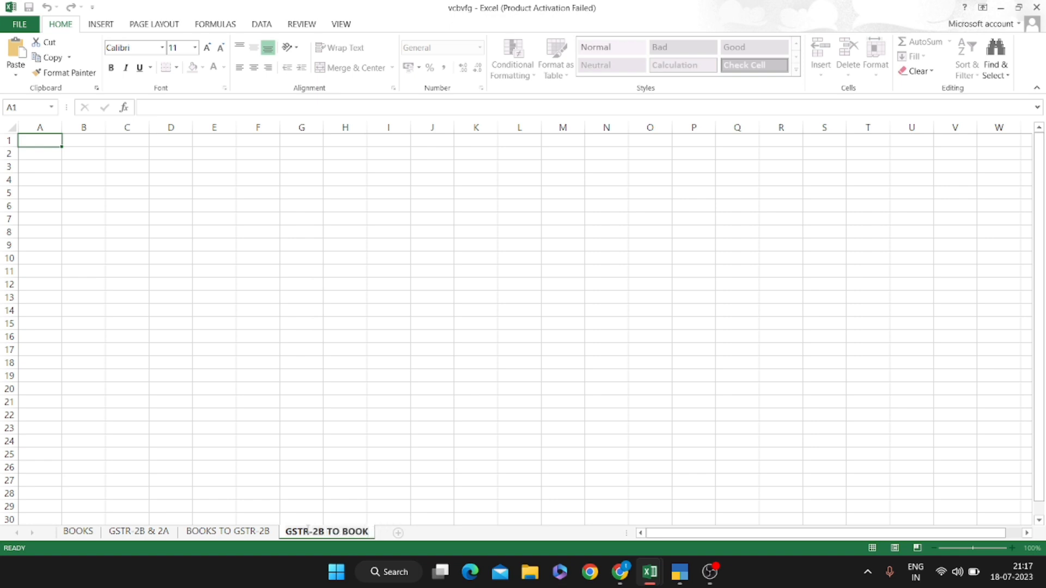
type("S")
key("Return")
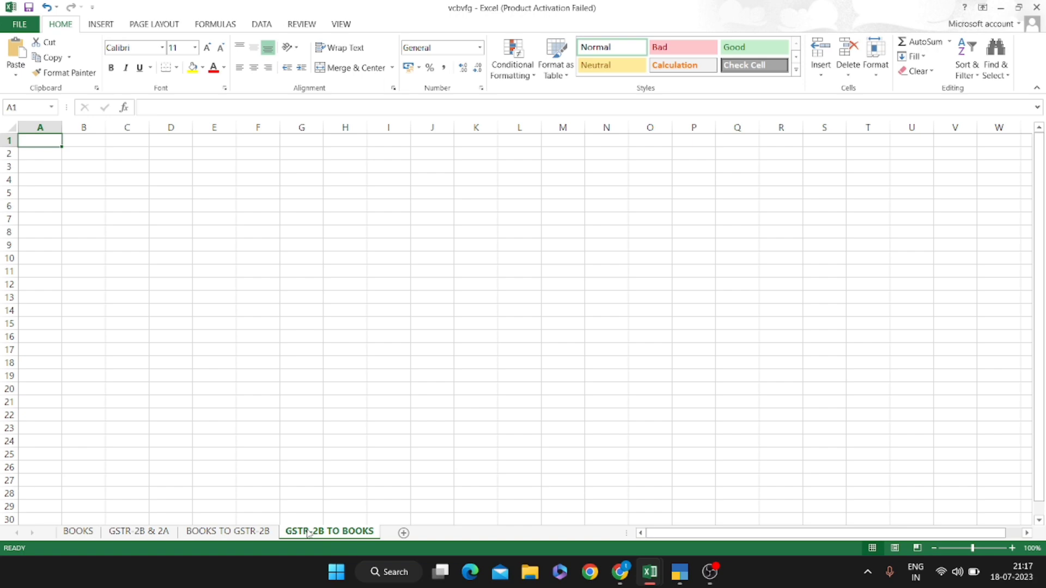
Copy all invoice numbers in B7:B454 of the GSTR-2B & 2A sheet
key("ctrl+Page_Up")
key("ctrl+Page_Up")
key("ctrl+Page_Up")
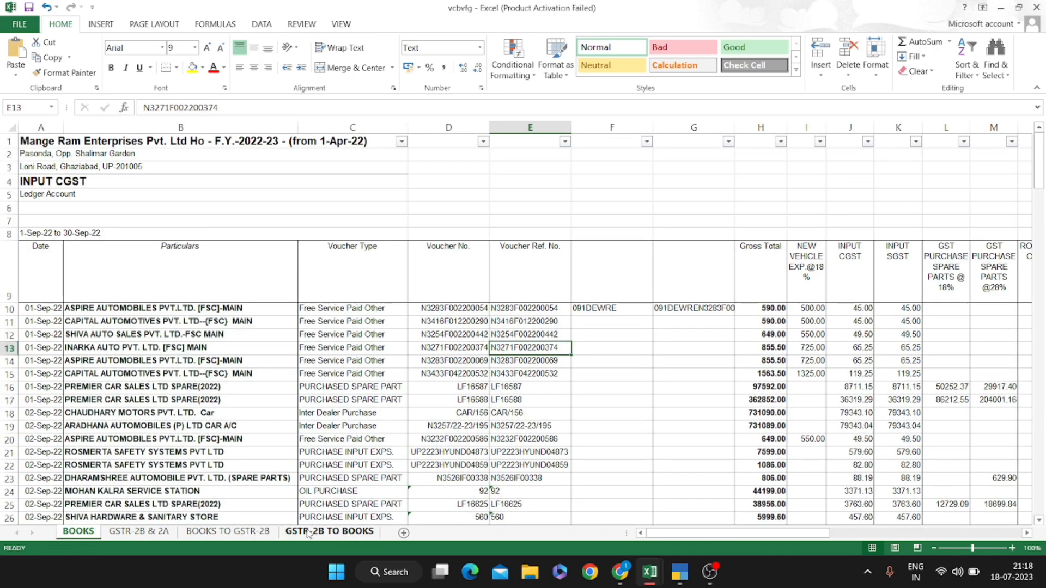
key("ctrl+Page_Down")
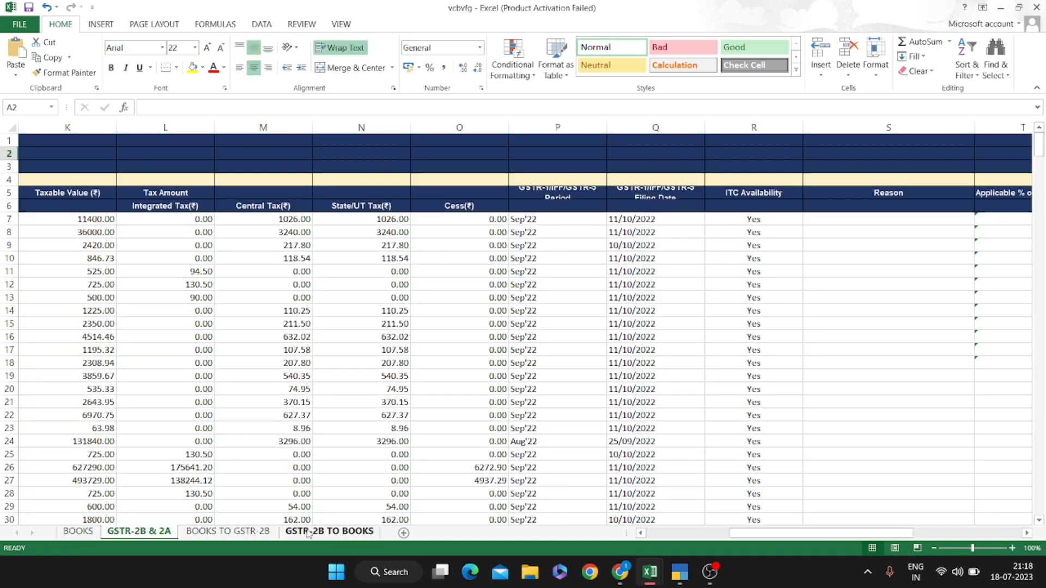
key("Down")
key("Down")
key("Down")
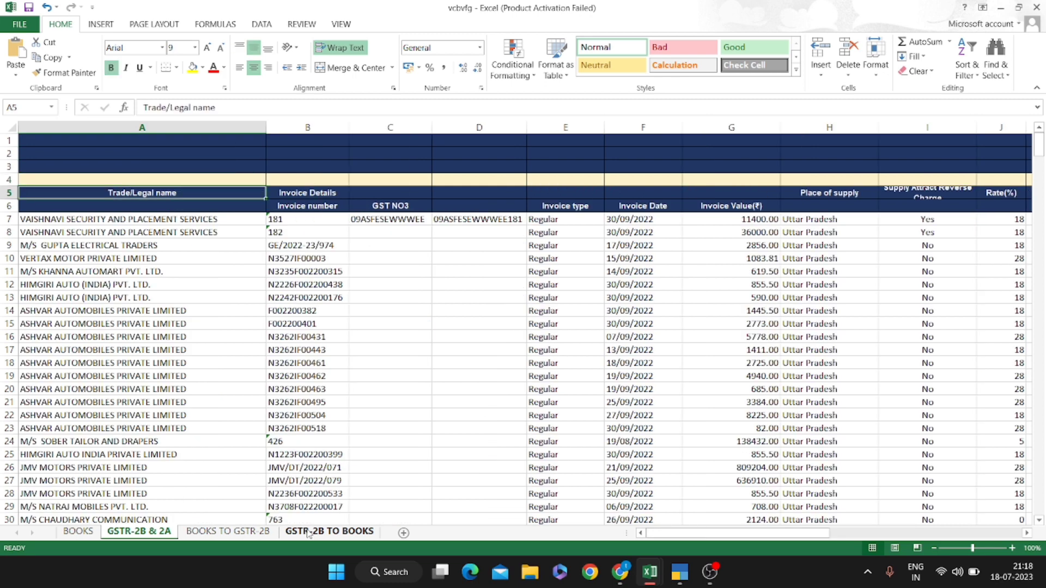
key("Down")
key("Right")
key("Right")
key("Down")
key("Left")
key("ctrl+shift+Down")
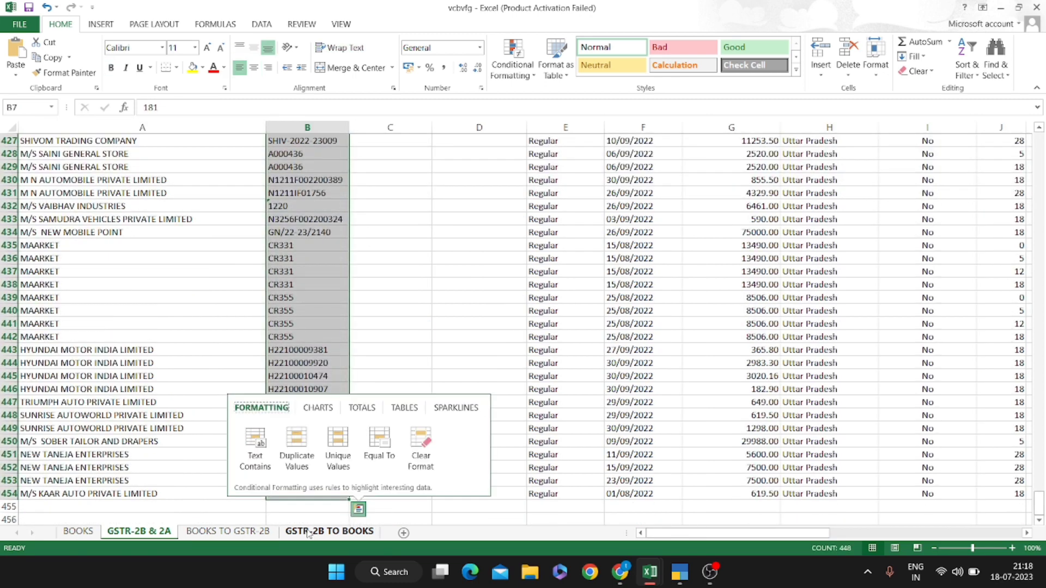
key("Escape")
key("ctrl+c")
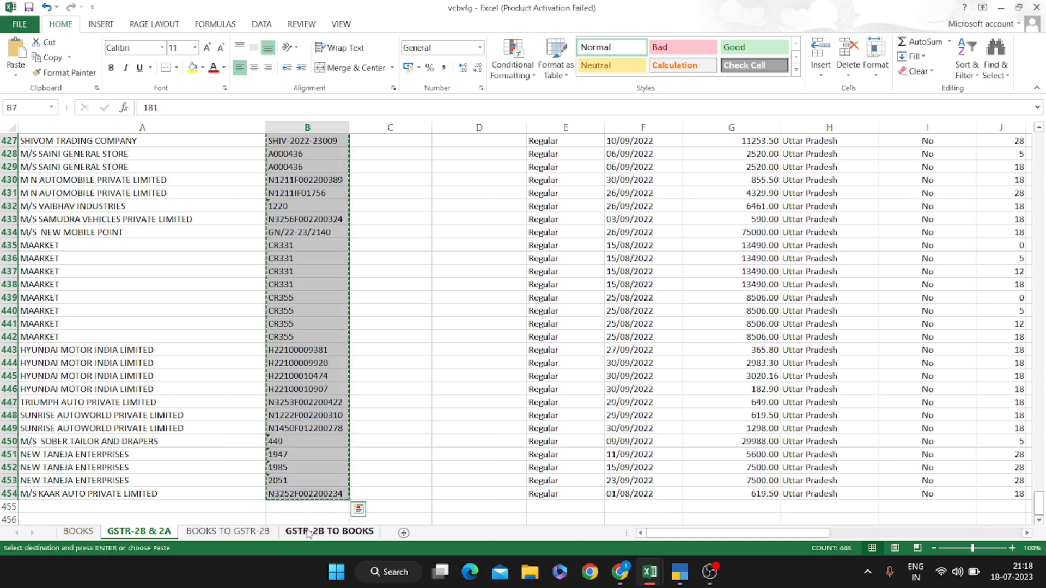
Paste the copied invoice numbers into the GSTR-2B TO BOOKS sheet starting at A3
left_click(308, 533)
key("Down")
key("Down")
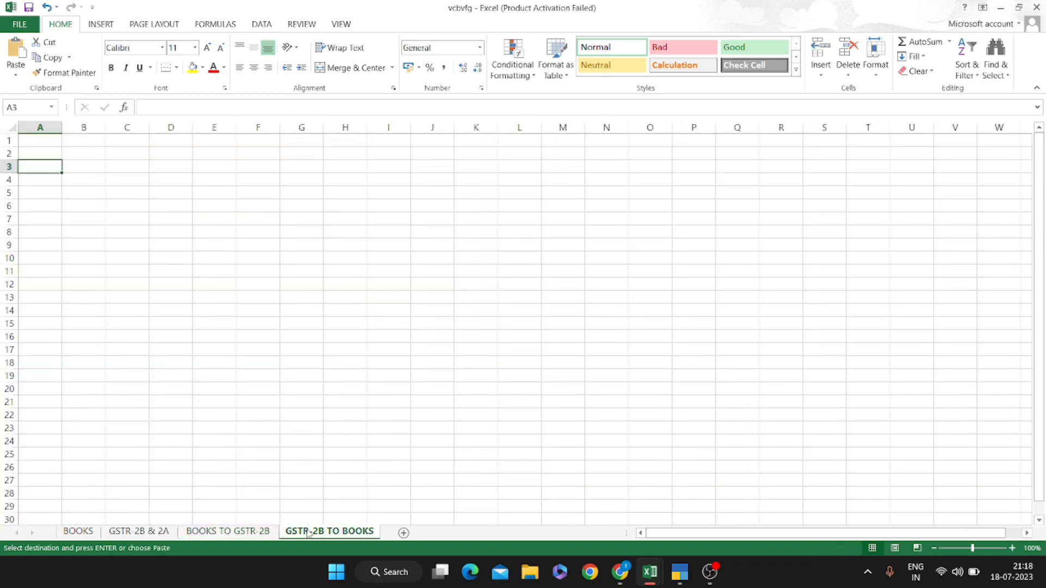
key("ctrl+v")
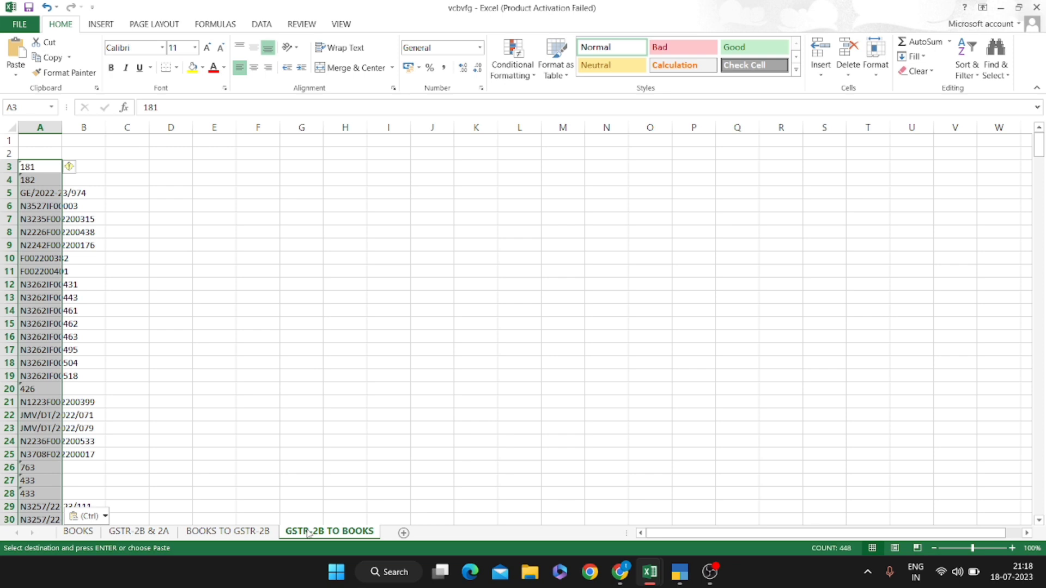
Remove the duplicate invoice numbers from column A and autofit the column's width
left_click(261, 24)
left_click(493, 55)
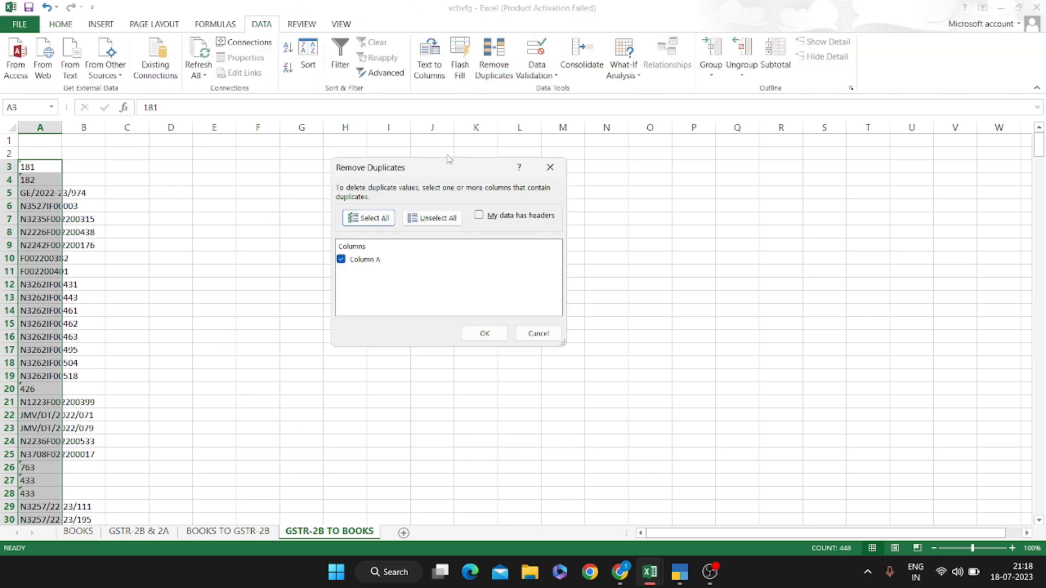
left_click(485, 334)
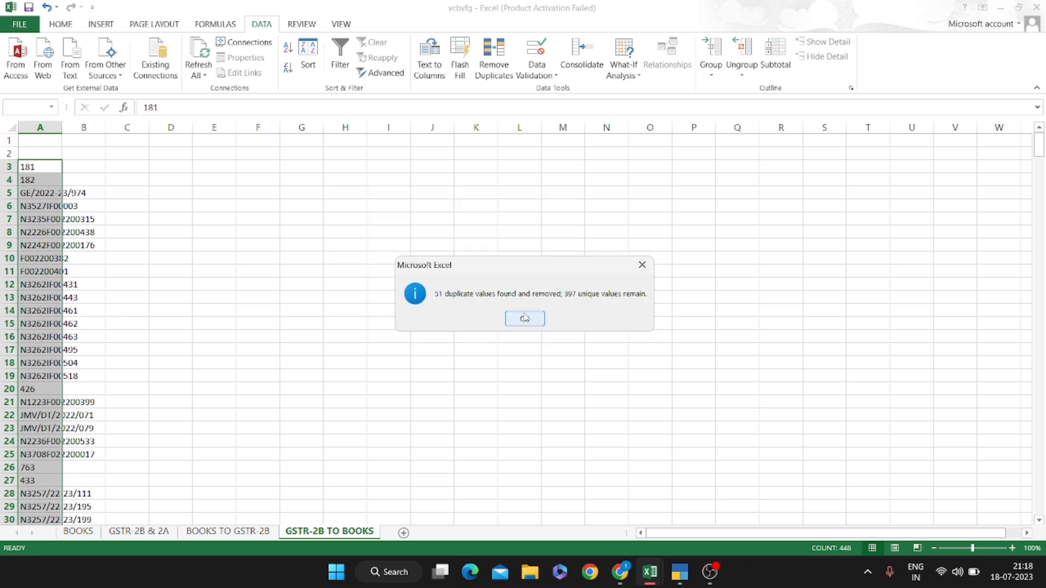
left_click(525, 318)
double_click(62, 127)
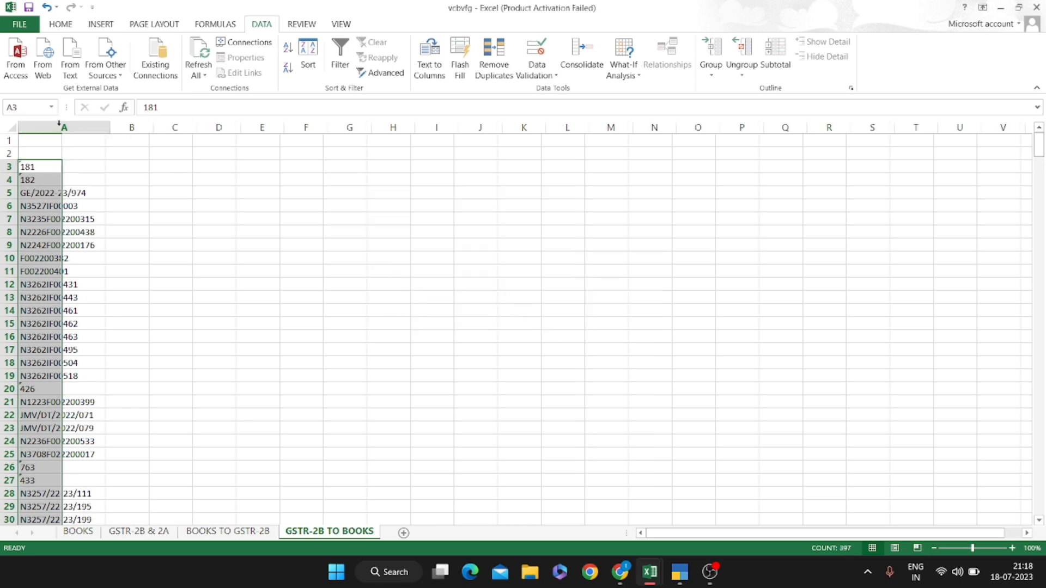
Enter the title GSTR-2B in cell A1
left_click(63, 141)
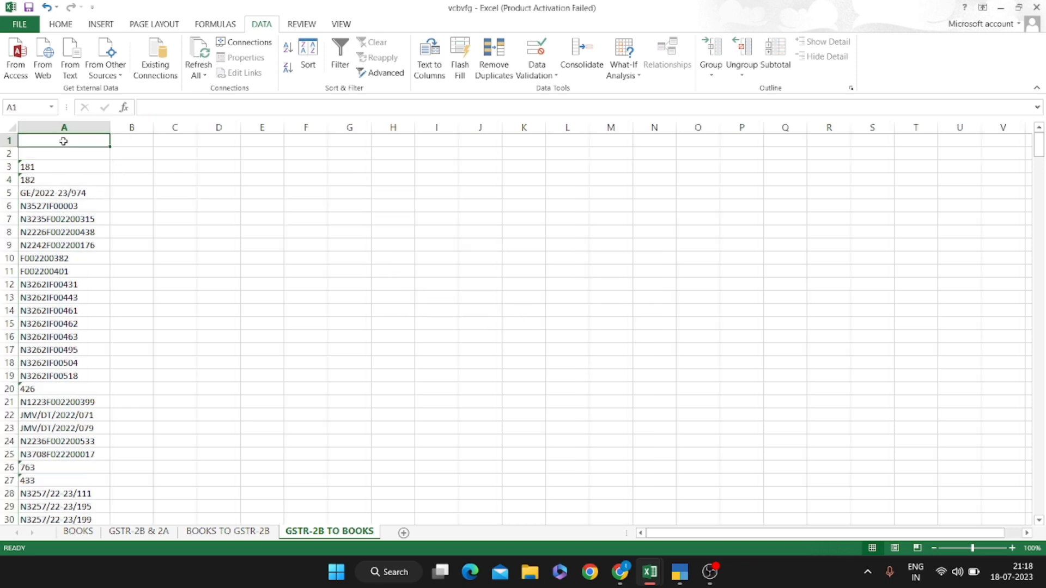
type("GSTR-32")
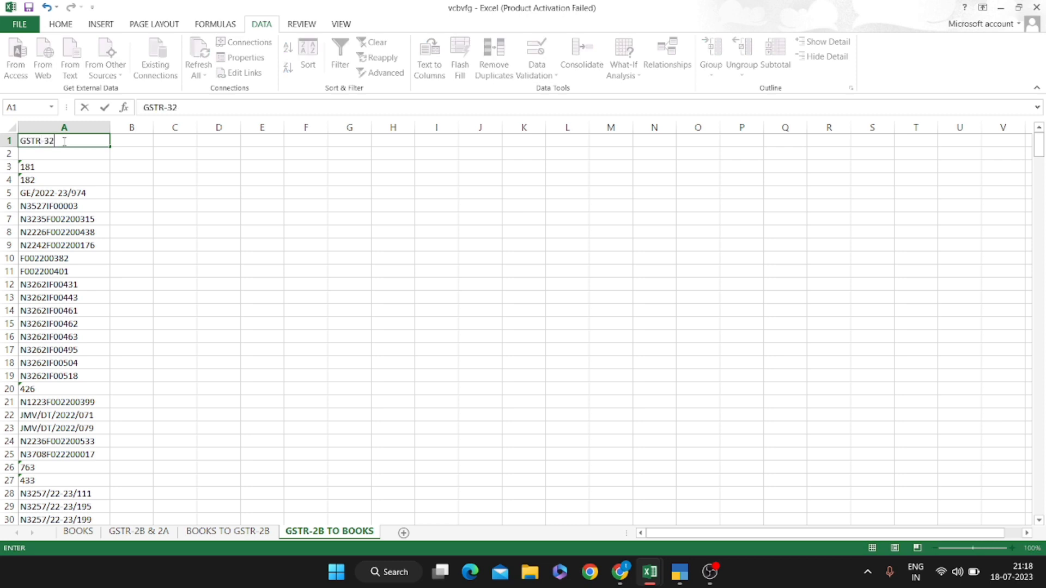
key("BackSpace")
key("BackSpace")
key("Return")
Merge and center the title across A1:C1, enlarge its font to 16 and make it bold
left_click(64, 141)
key("Right")
key("Right")
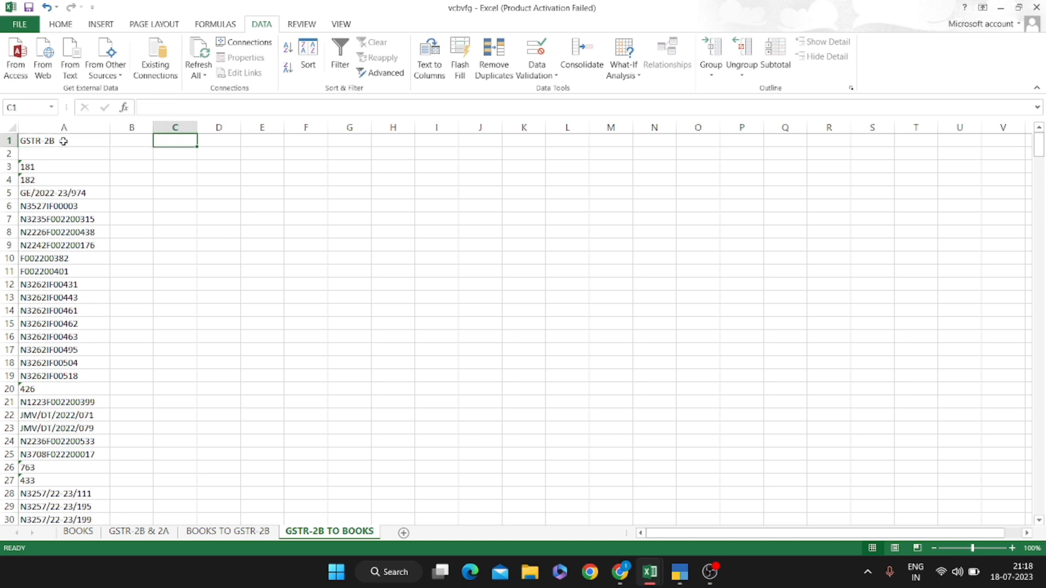
left_click(64, 141)
key("shift+Right")
key("shift+Right")
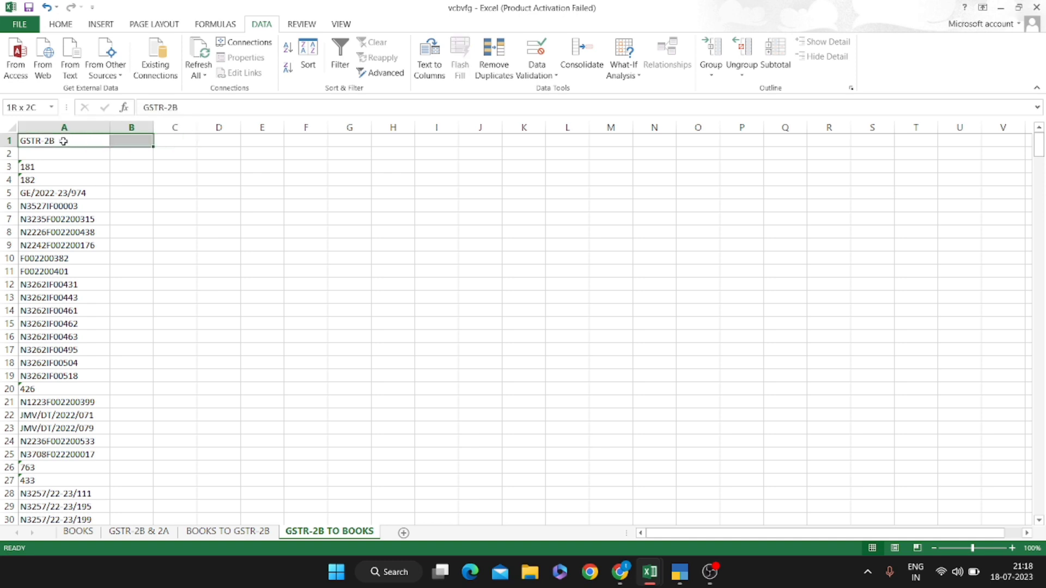
left_click(75, 25)
left_click(341, 68)
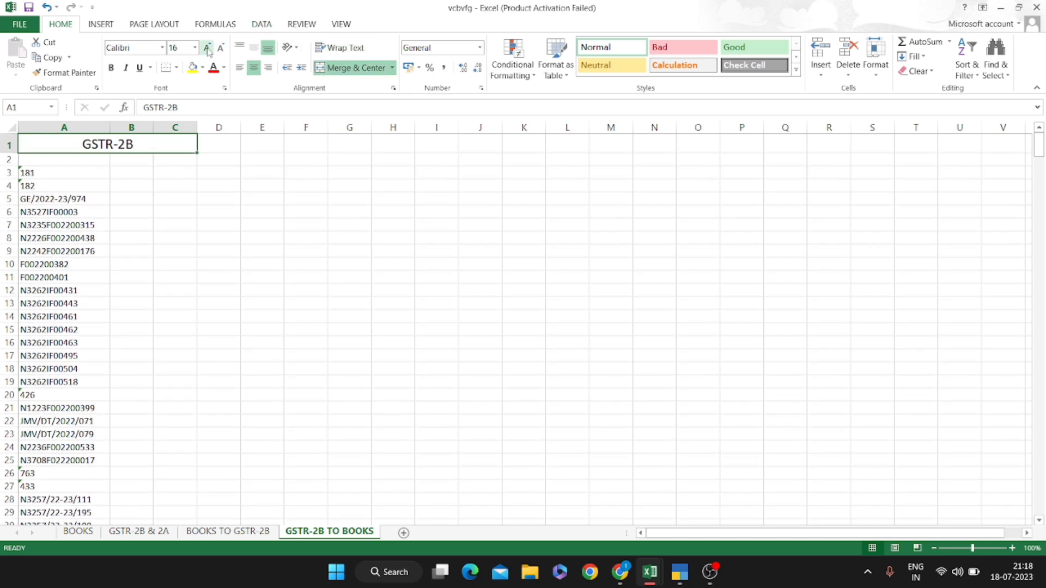
key("ctrl+b")
Add the headers CGST in B2 and SGST in C2, and make row 2 bold
key("Down")
key("Down")
key("Right")
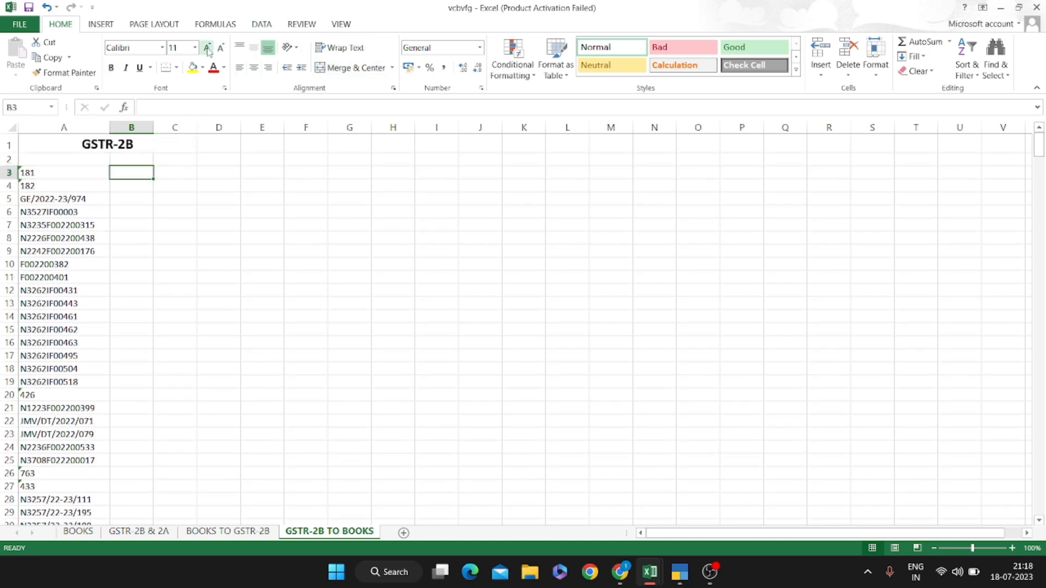
key("Up")
type("CGST")
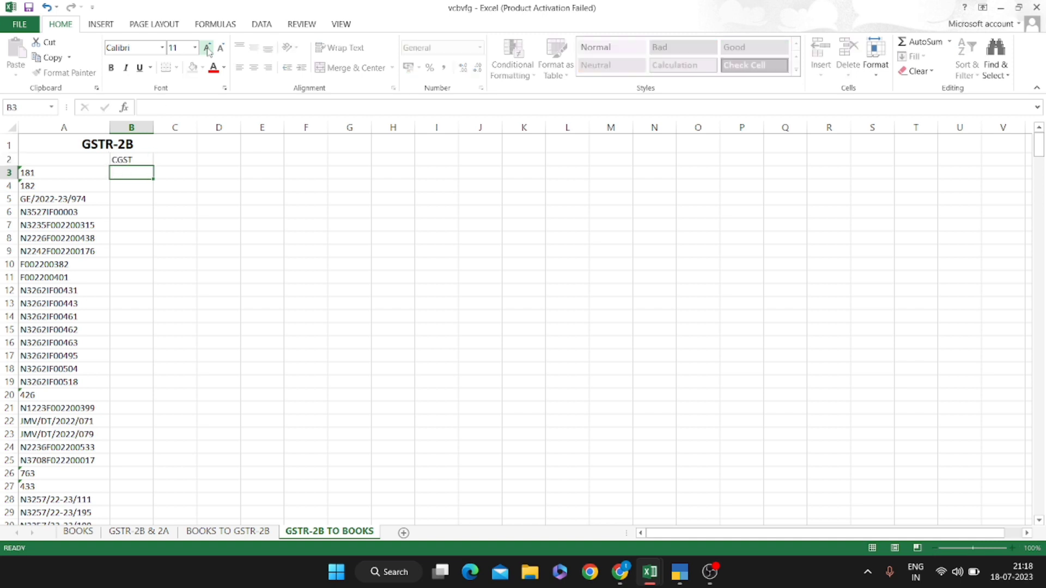
key("Right")
type("SGST")
key("Return")
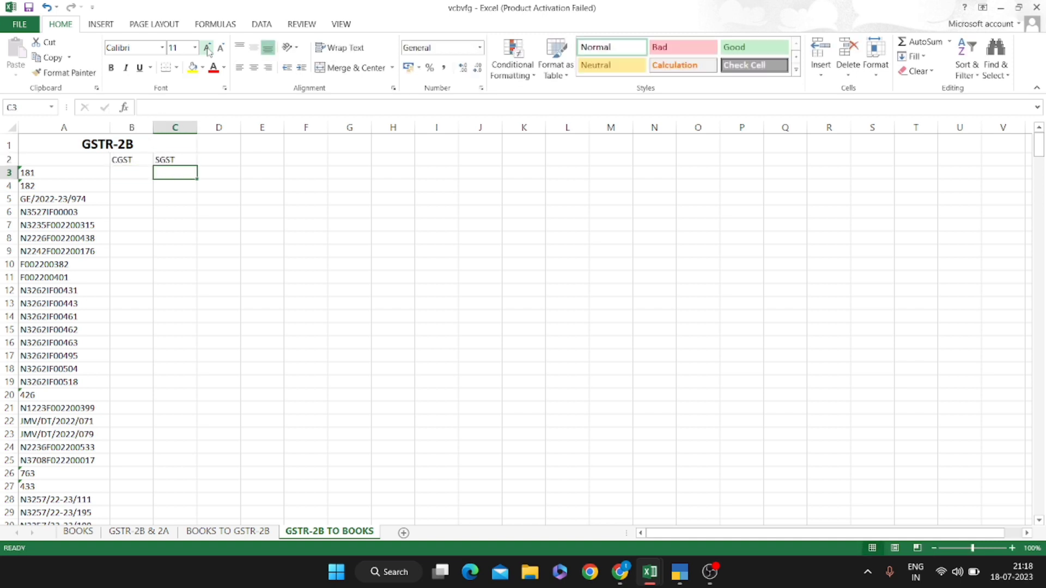
key("Up")
key("shift+space")
key("ctrl+b")
Begin a SUMIF formula in B3 with column B of the GSTR-2B & 2A sheet as its range
key("Down")
key("Left")
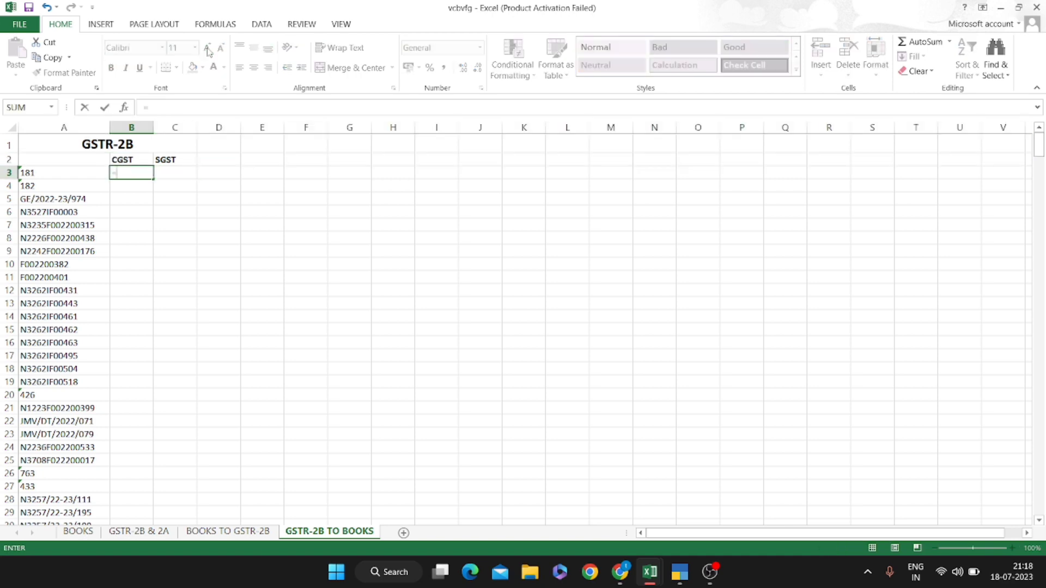
type("=sumif")
key("Tab")
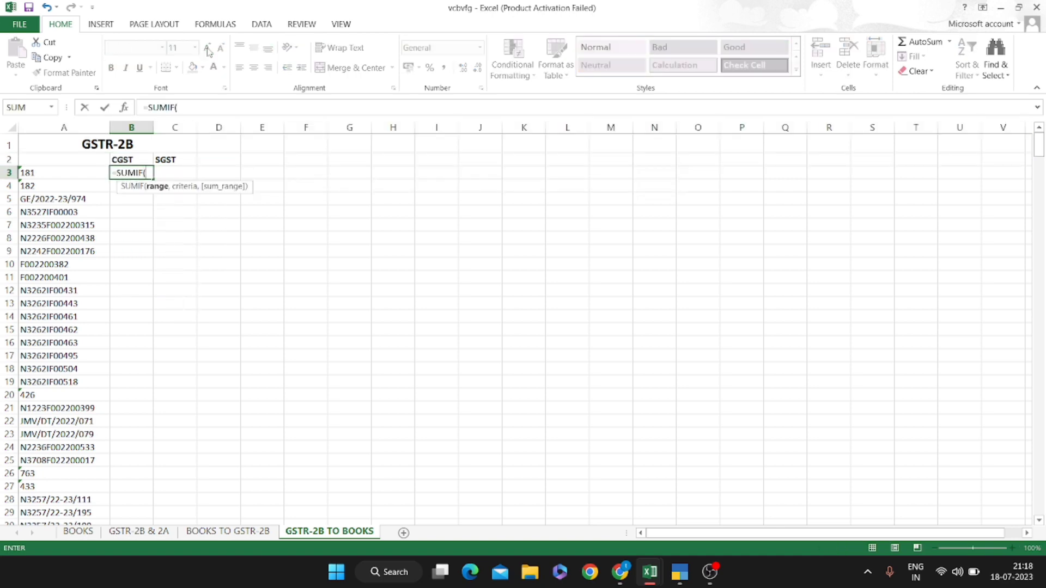
key("ctrl+Page_Up")
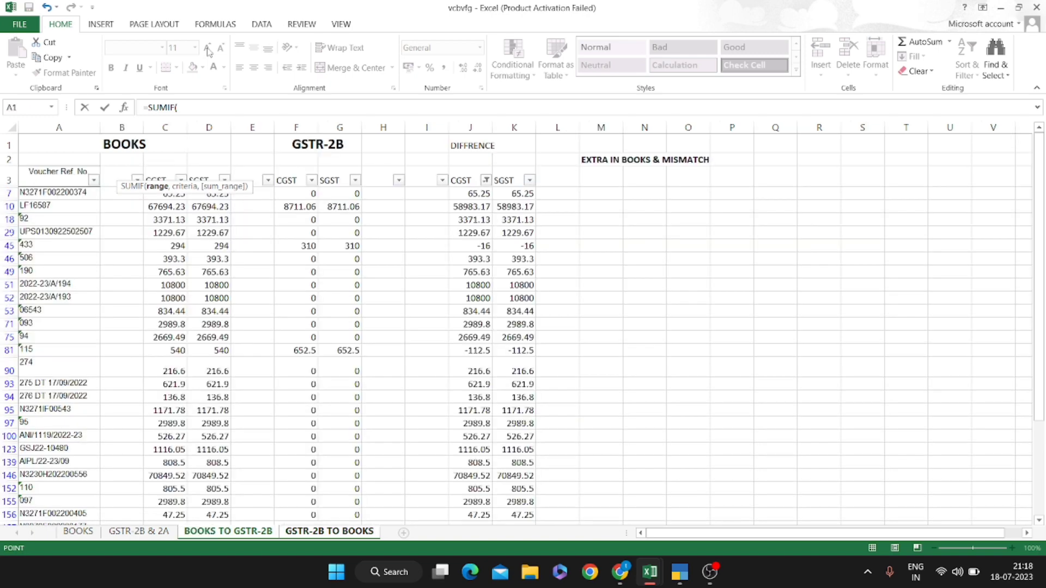
key("ctrl+Page_Up")
key("ctrl+Page_Up")
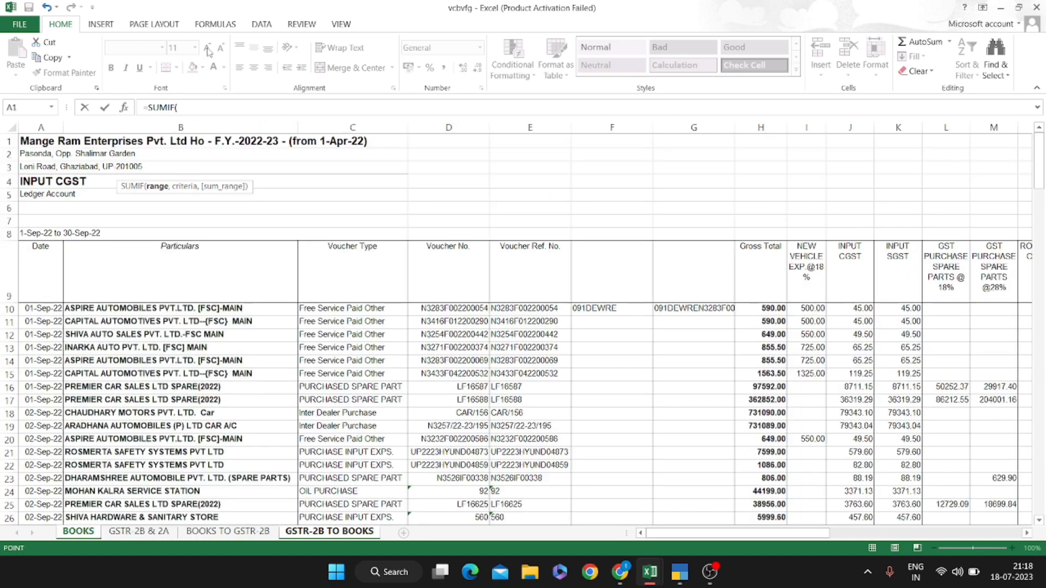
key("ctrl+Page_Down")
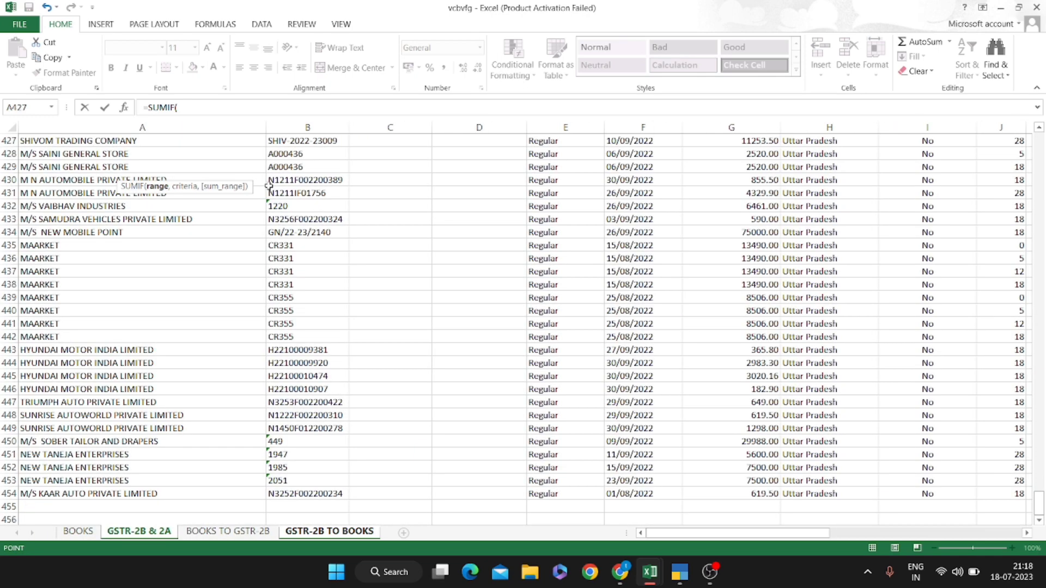
left_click(319, 197)
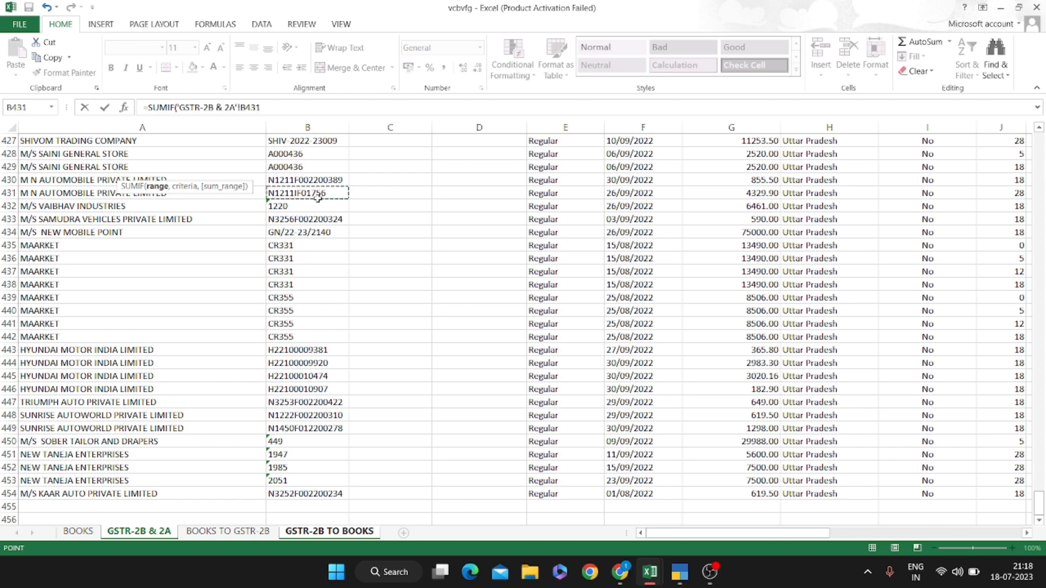
key("ctrl+space")
type(",")
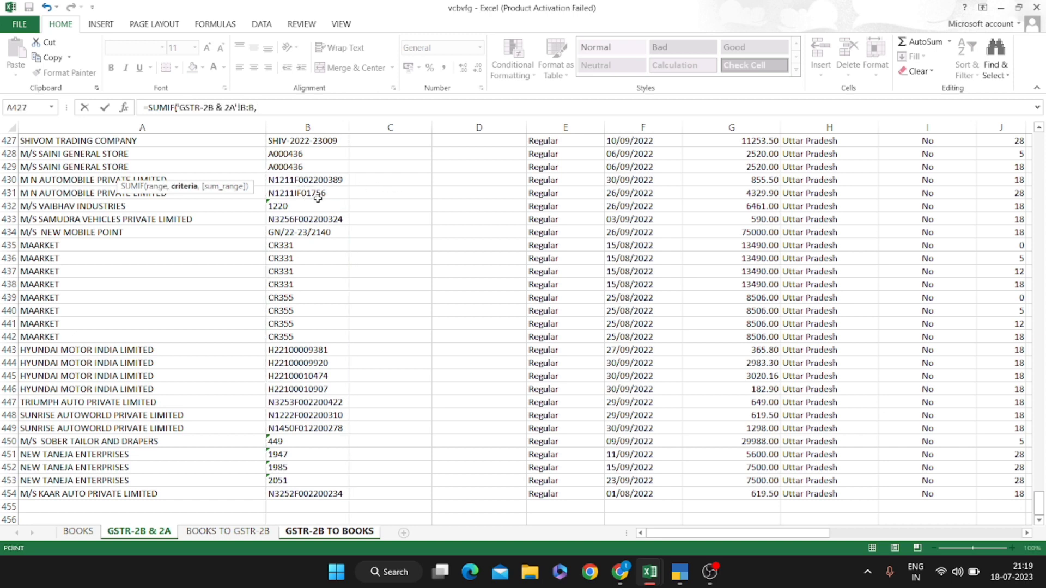
Complete the SUMIF with A3 of GSTR-2B TO BOOKS as criteria and column M of GSTR-2B & 2A as sum range
key("ctrl+Page_Down")
key("ctrl+Page_Down")
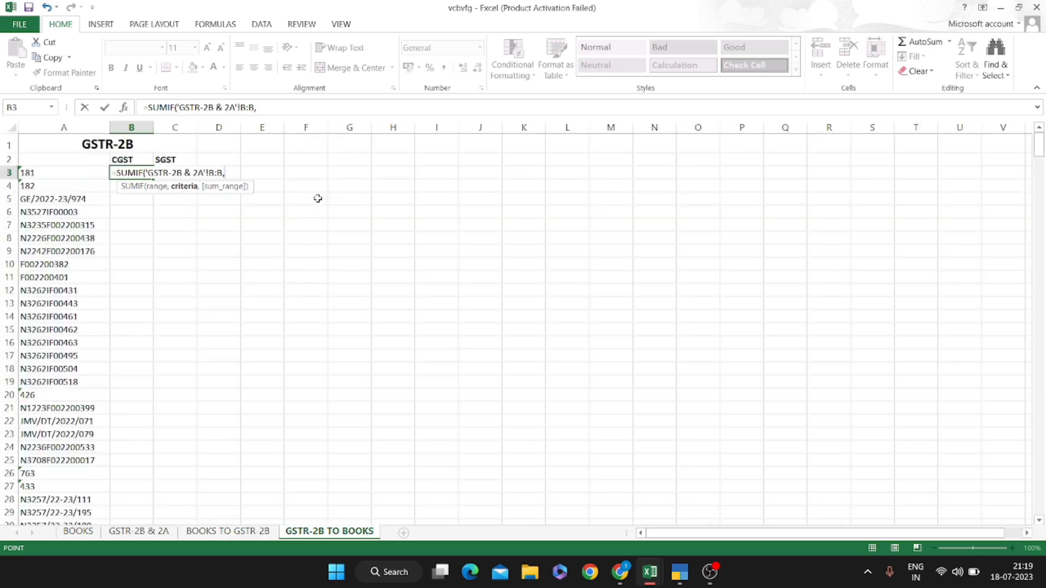
left_click(68, 171)
type(",")
key("ctrl+Page_Up")
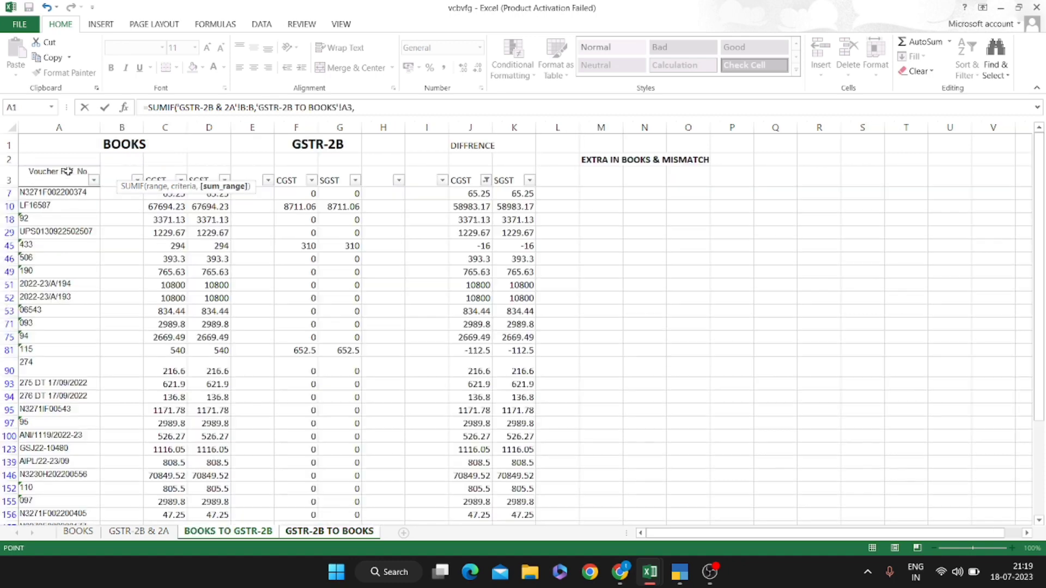
key("ctrl+Page_Up")
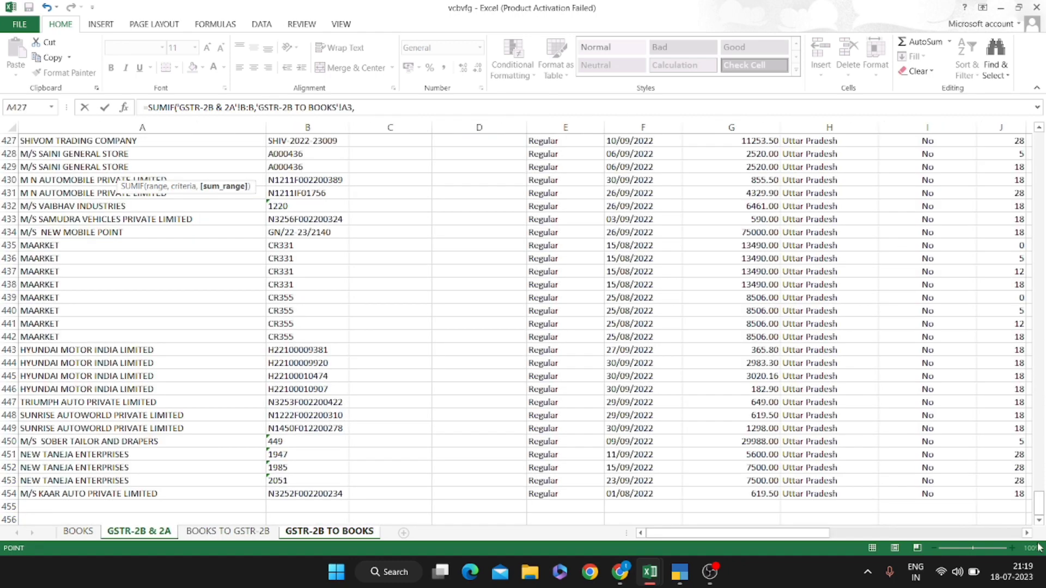
left_click_drag(1040, 498, 1043, 122)
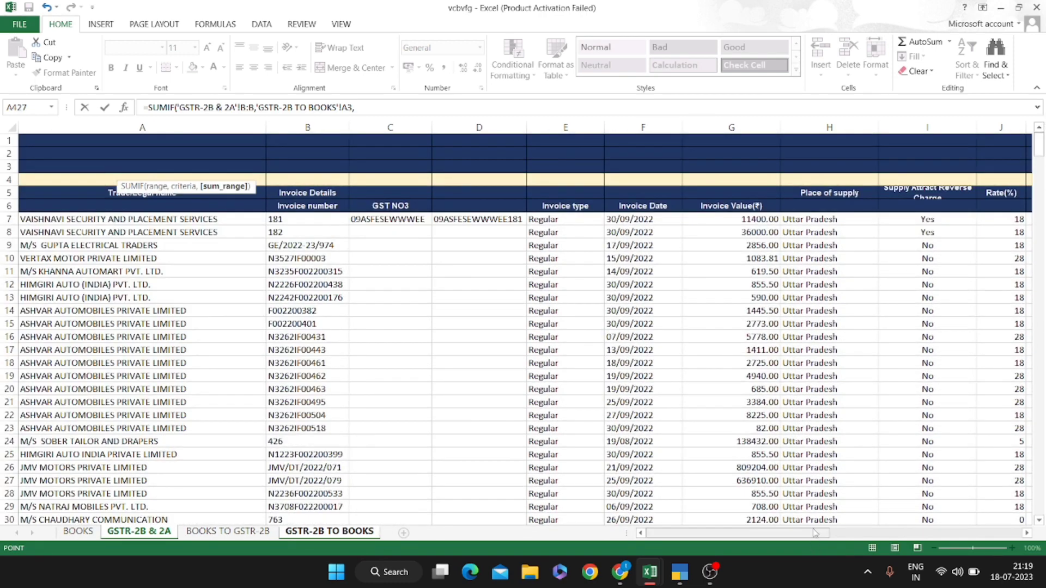
left_click_drag(833, 533, 901, 521)
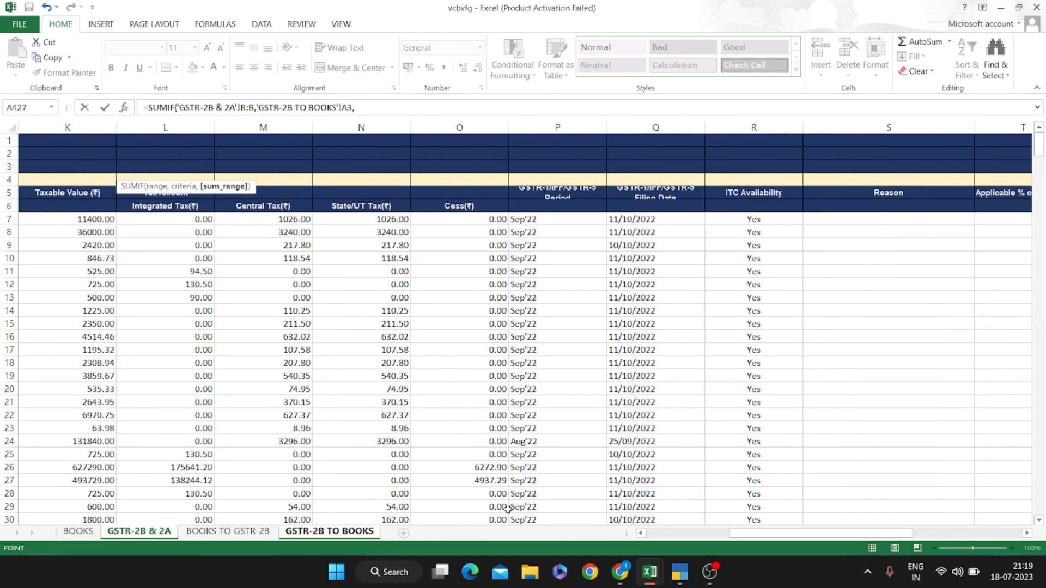
left_click(288, 393)
key("ctrl+space")
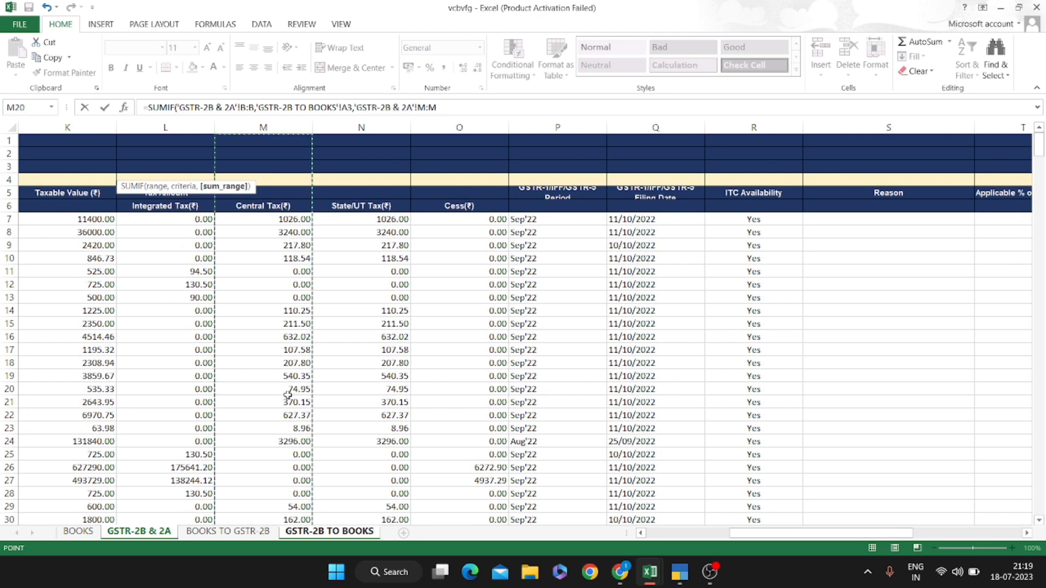
key("Return")
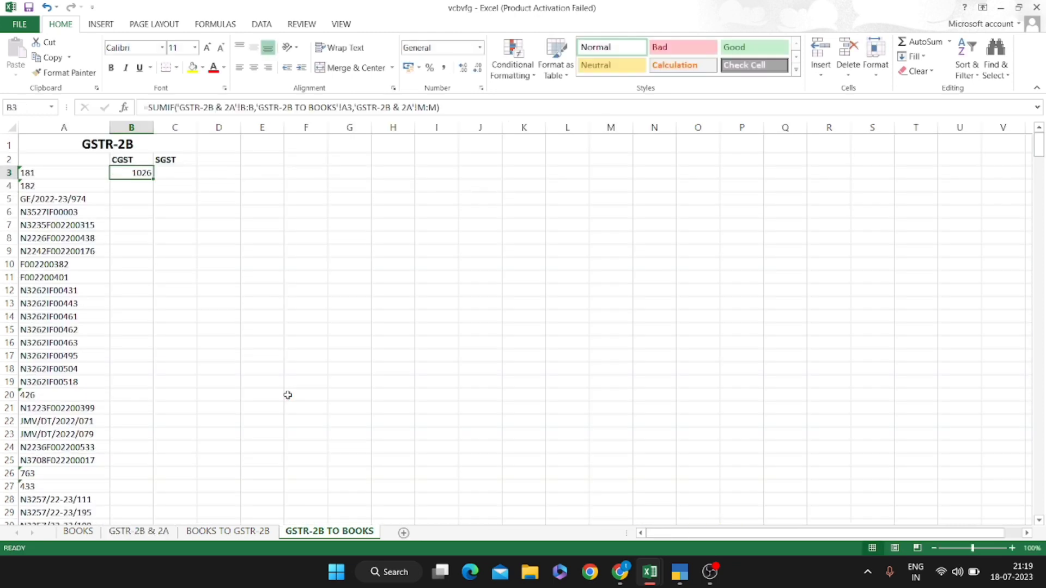
Copy the full formula text from B3 and paste it unchanged into C3
key("F2")
key("shift+Left")
key("shift+Left")
key("shift+Left")
key("shift+Left")
key("shift+Left")
key("shift+Left")
key("shift+Left")
key("shift+Left")
key("shift+Left")
key("shift+Left")
key("shift+Left")
key("shift+Left")
key("shift+Left")
key("shift+Left")
key("shift+Left")
key("shift+Left")
key("shift+Left")
key("shift+Left")
key("shift+Left")
key("shift+Left")
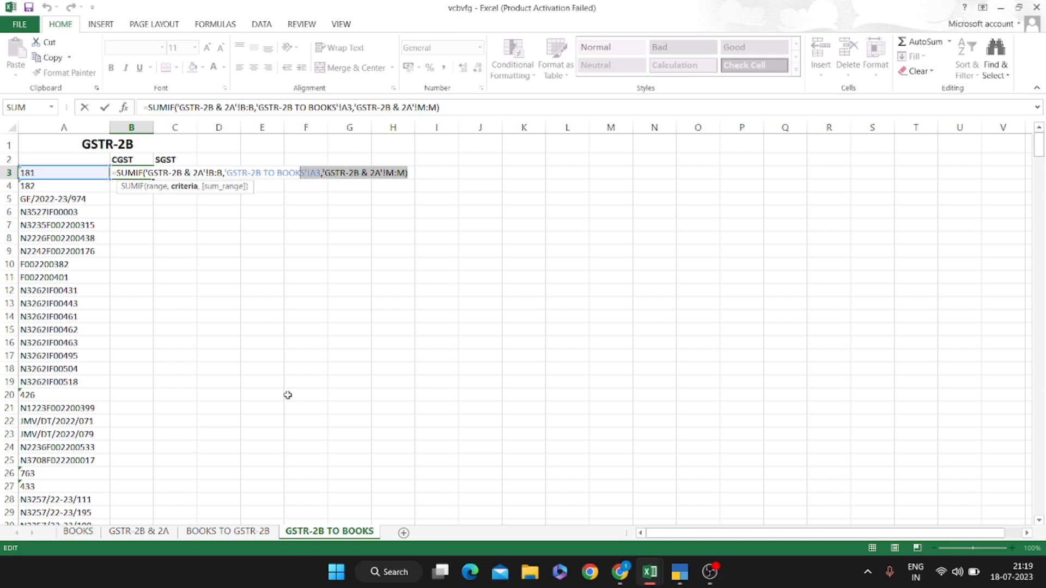
key("shift+Left")
key("shift+Left")
key("shift+Left")
key("shift+Left")
key("shift+Left")
key("shift+Left")
key("shift+Left")
key("shift+Left")
key("shift+Left")
key("shift+Left")
key("shift+Left")
key("shift+Left")
key("shift+Left")
key("shift+Left")
key("shift+Left")
key("shift+Left")
key("shift+Left")
key("shift+Left")
key("shift+Left")
key("shift+Left")
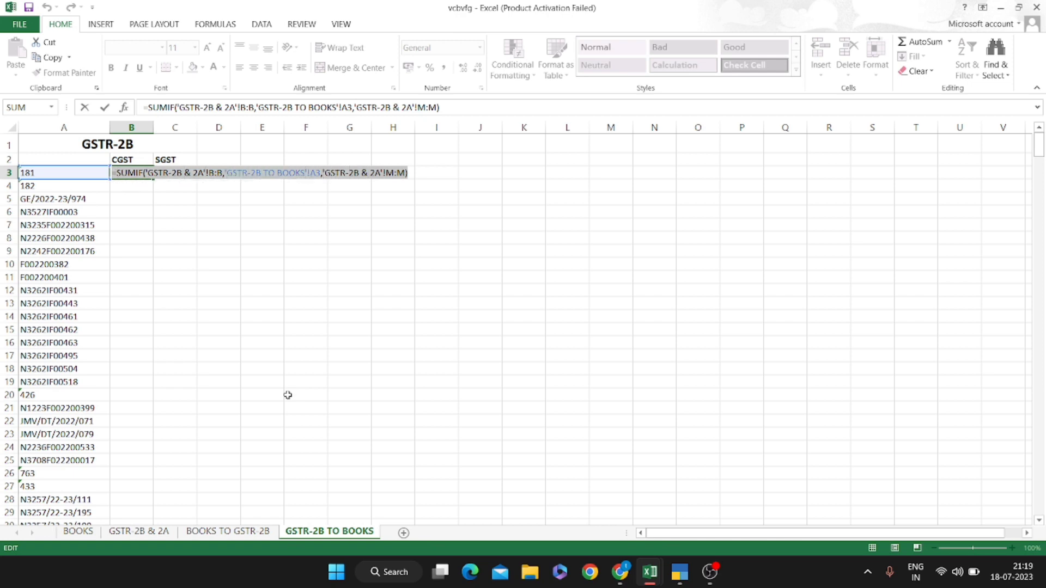
key("ctrl+c")
key("Return")
key("Up")
key("Right")
key("ctrl+v")
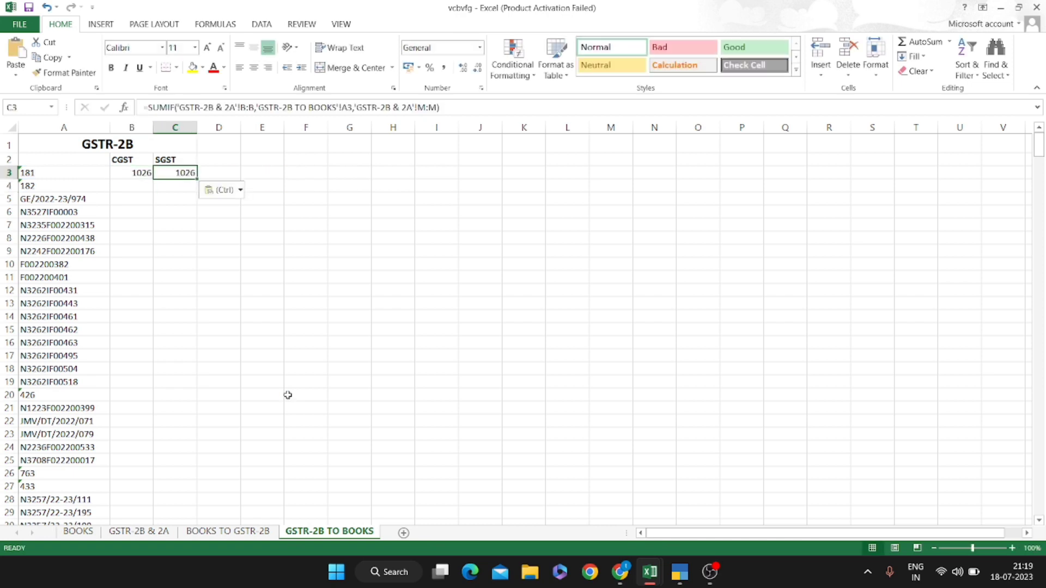
Change the sum range of the SUMIF in C3 to column N:N of GSTR-2B & 2A
key("F2")
key("Left")
key("Left")
key("Left")
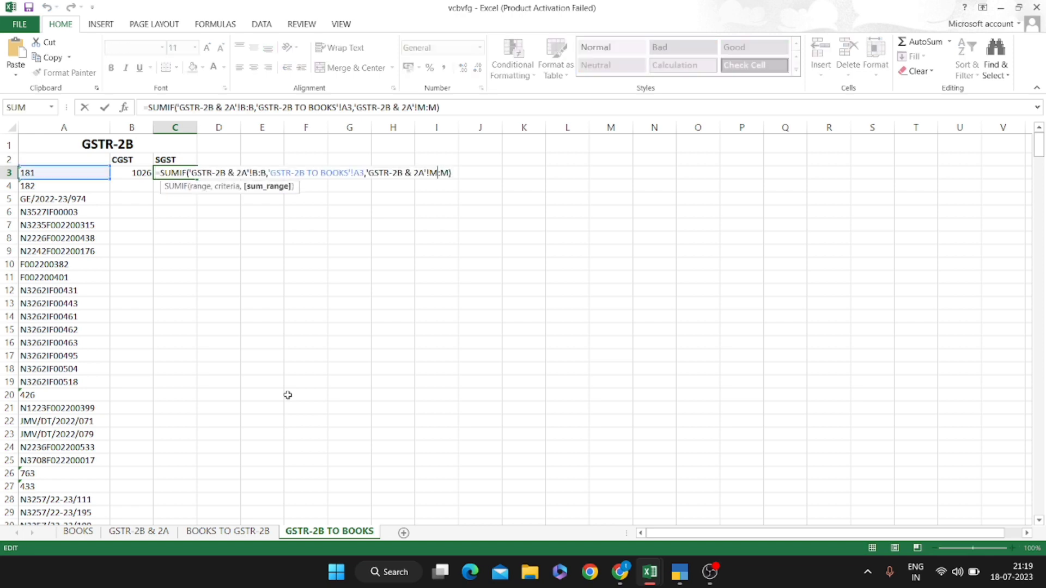
key("shift+Left")
type("N")
type("N")
key("Return")
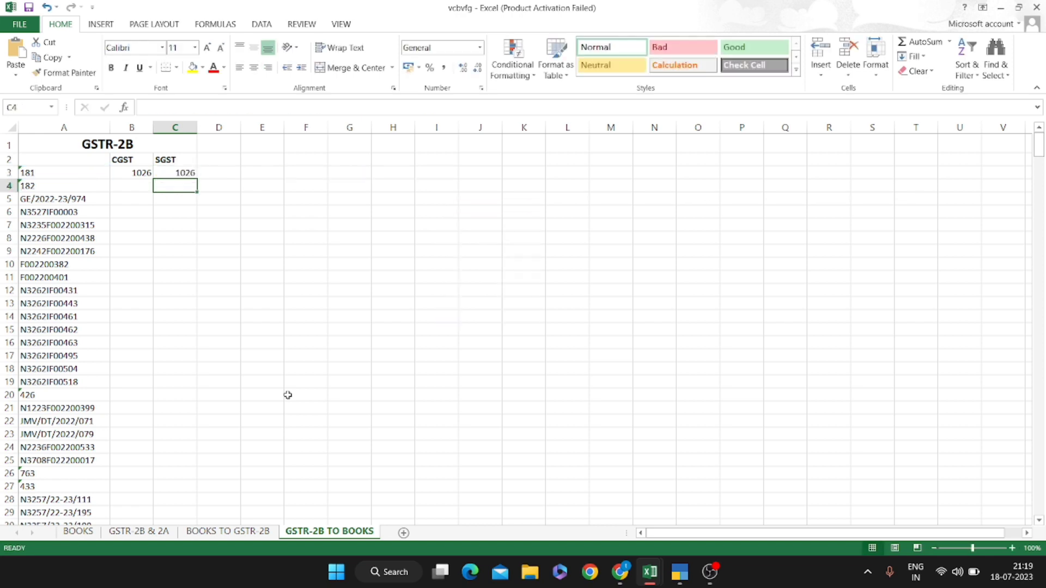
Check which column holds State/UT Tax on the GSTR-2B & 2A sheet, and return to GSTR-2B TO BOOKS
key("ctrl+Page_Up")
key("ctrl+Page_Up")
key("ctrl+Page_Up")
key("ctrl+Page_Down")
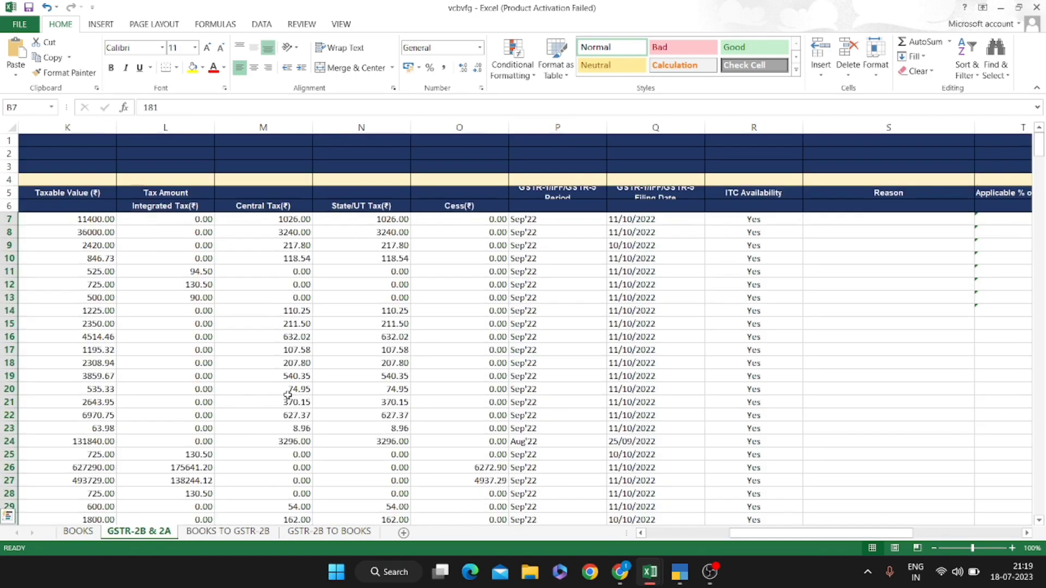
left_click(367, 121)
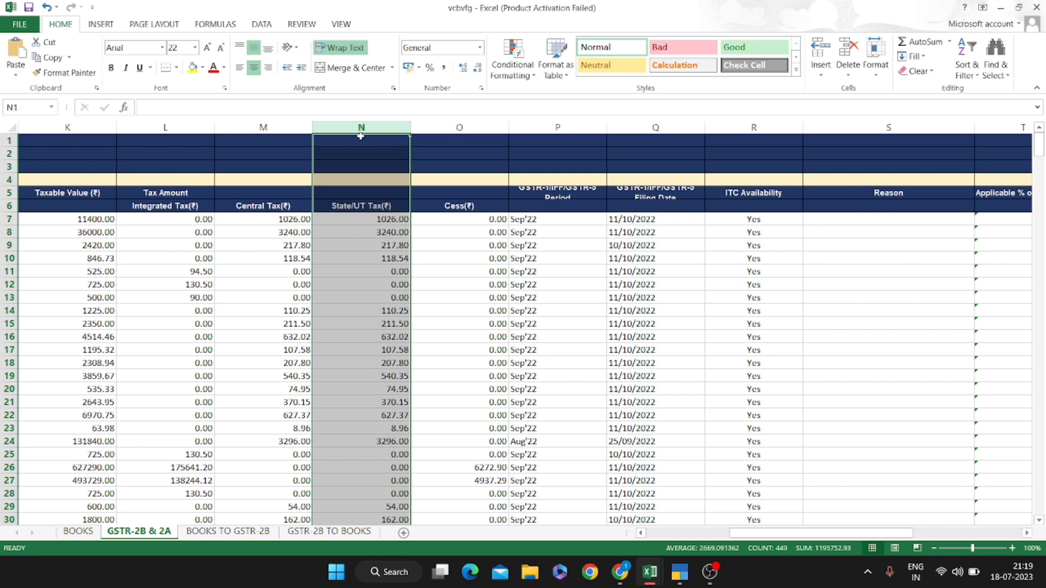
left_click(329, 532)
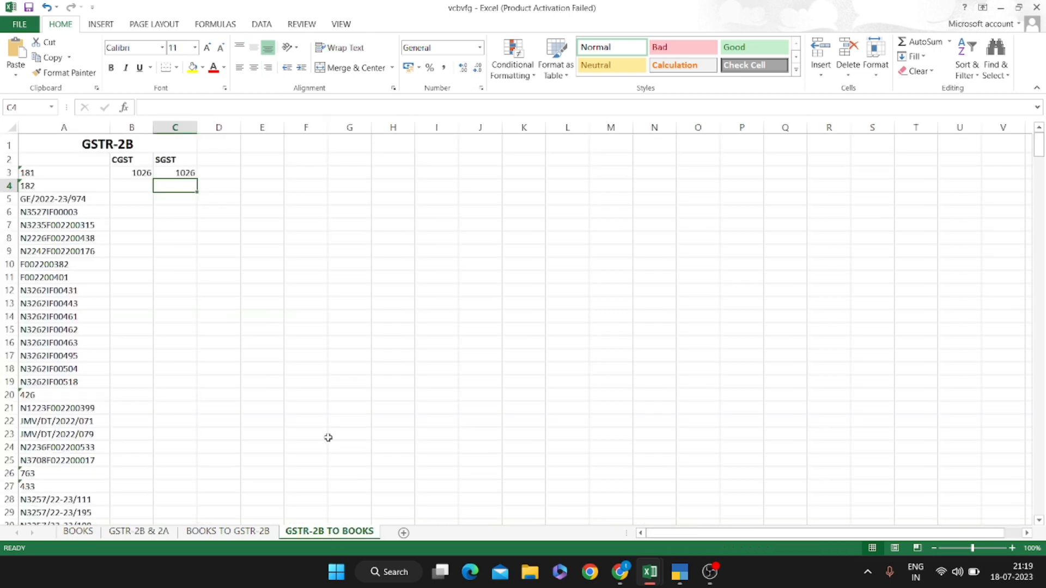
Enter the heading BOOKS in F1 of the GSTR-2B TO BOOKS sheet, without the stray closing bracket
left_click(302, 145)
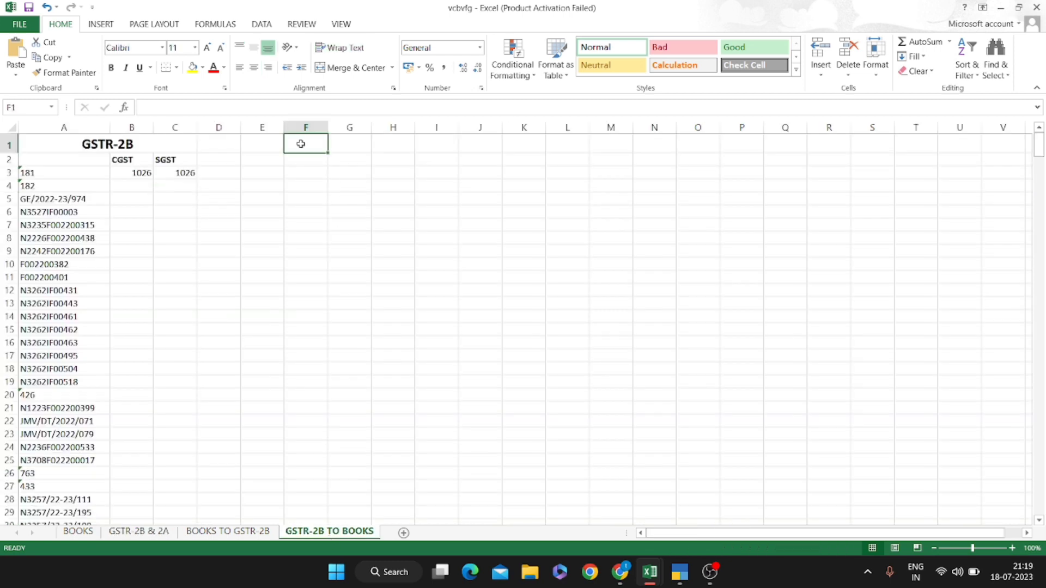
type("BOOKS]")
key("Return")
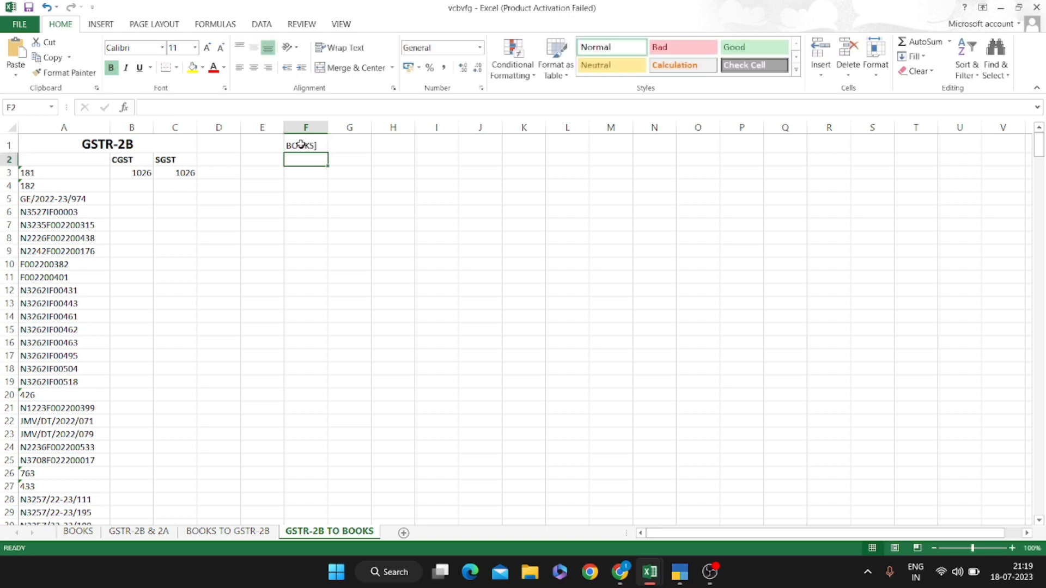
left_click(301, 144)
key("F2")
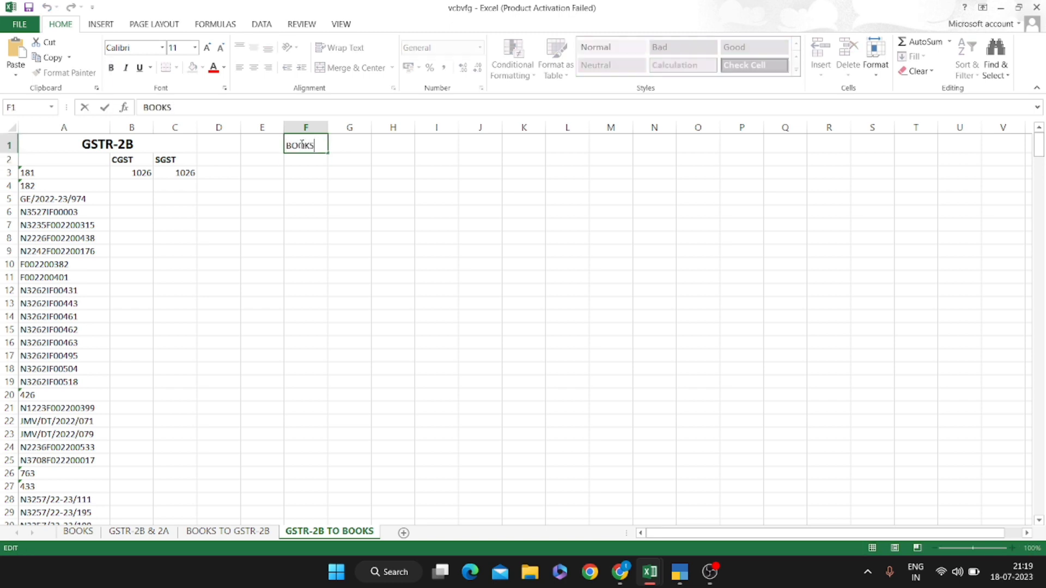
key("Return")
key("Left")
key("Left")
key("Left")
key("Left")
key("shift+Right")
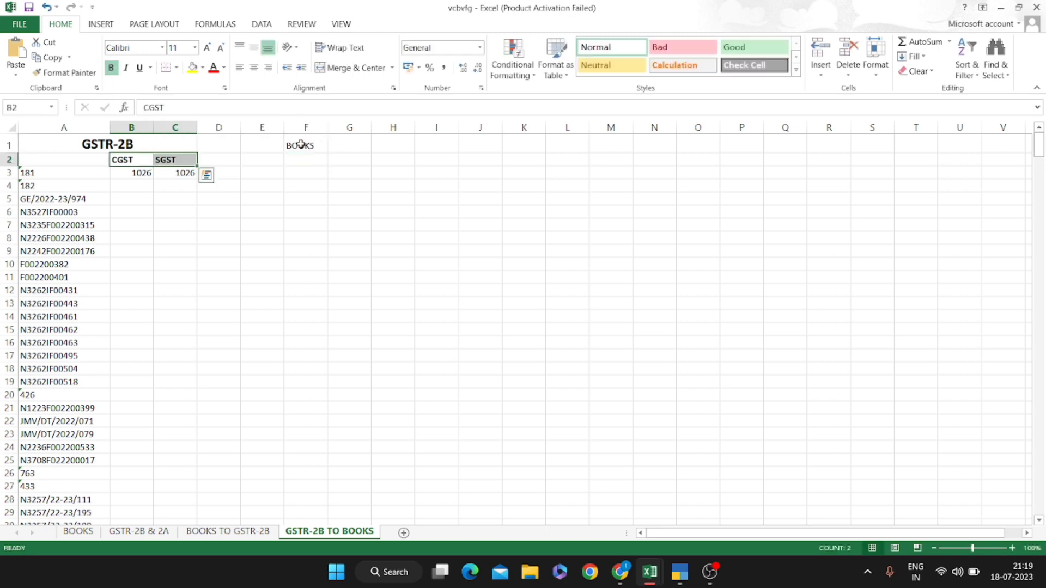
key("ctrl+c")
key("Right")
key("Right")
key("Right")
key("Right")
type("\\")
key("Return")
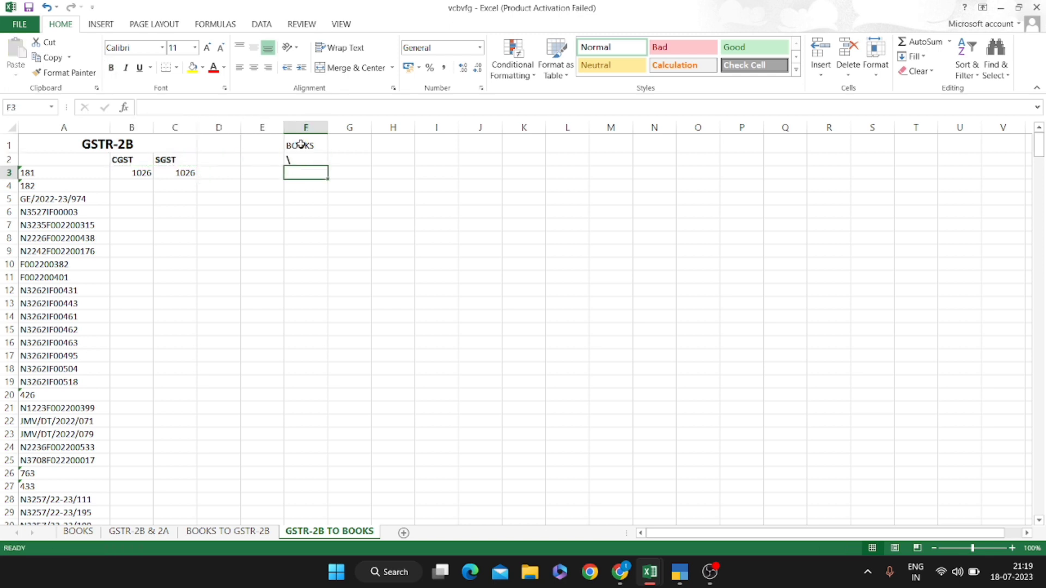
Copy the CGST and SGST headings from B2:C2 into F2:G2, replacing the stray backslash in F2
key("Up")
key("Left")
key("Left")
key("Left")
key("Left")
key("shift+Right")
key("ctrl+v")
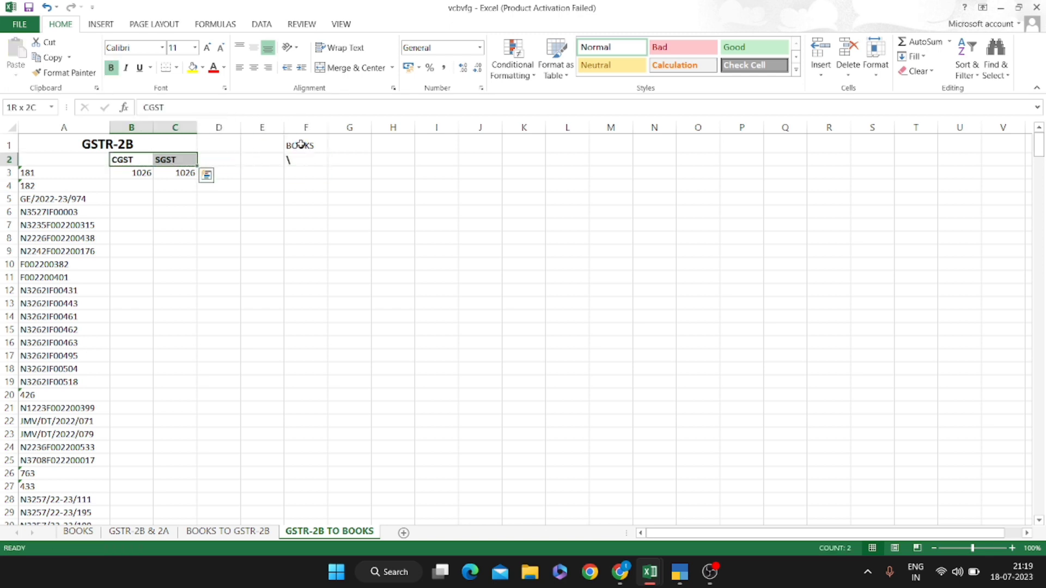
key("ctrl+c")
key("Right")
key("Right")
key("Right")
key("Right")
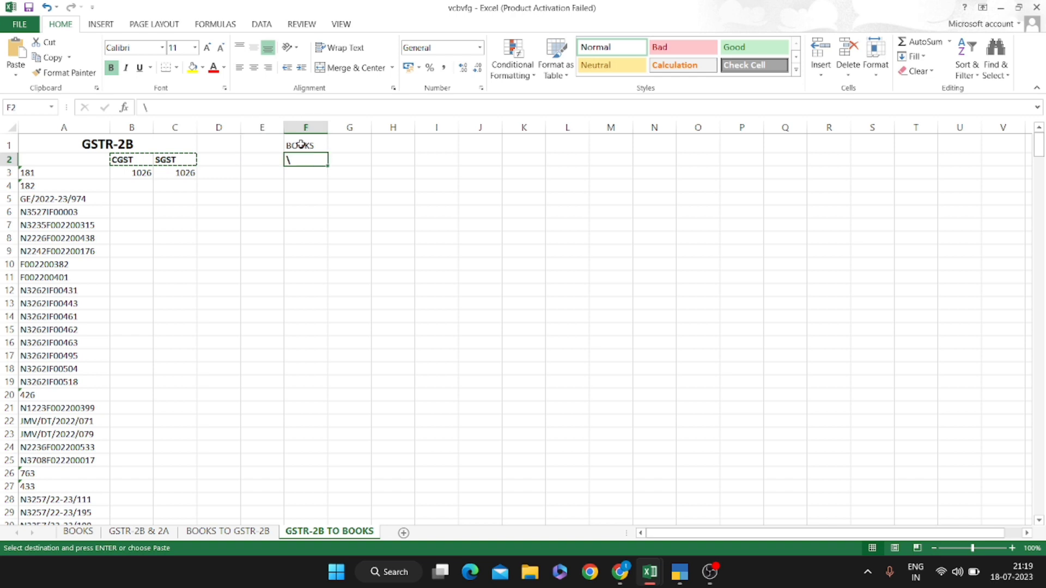
key("ctrl+v")
Copy the CGST and SGST headings from F2:G2 into I2:J2
key("Right")
key("Right")
key("Right")
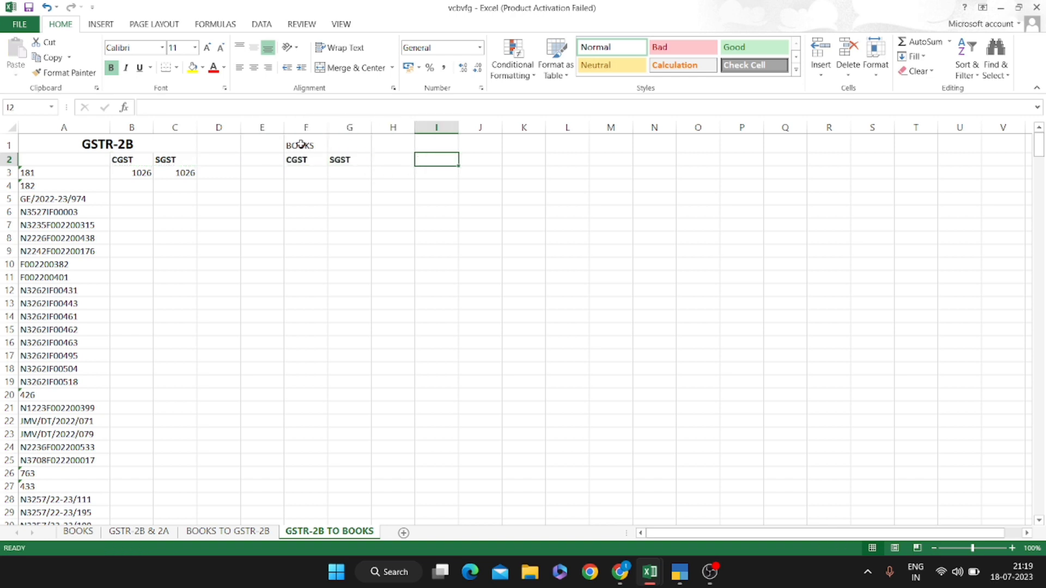
key("Left")
key("Left")
key("Left")
key("Left")
key("Right")
key("shift+Right")
key("shift+Right")
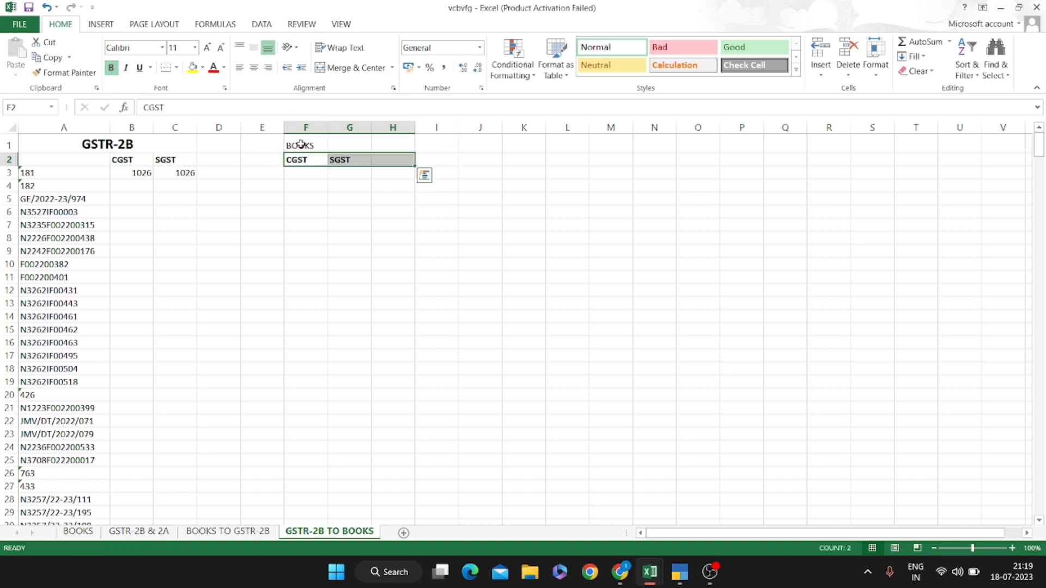
key("ctrl+c")
key("Right")
key("Right")
key("Right")
key("ctrl+v")
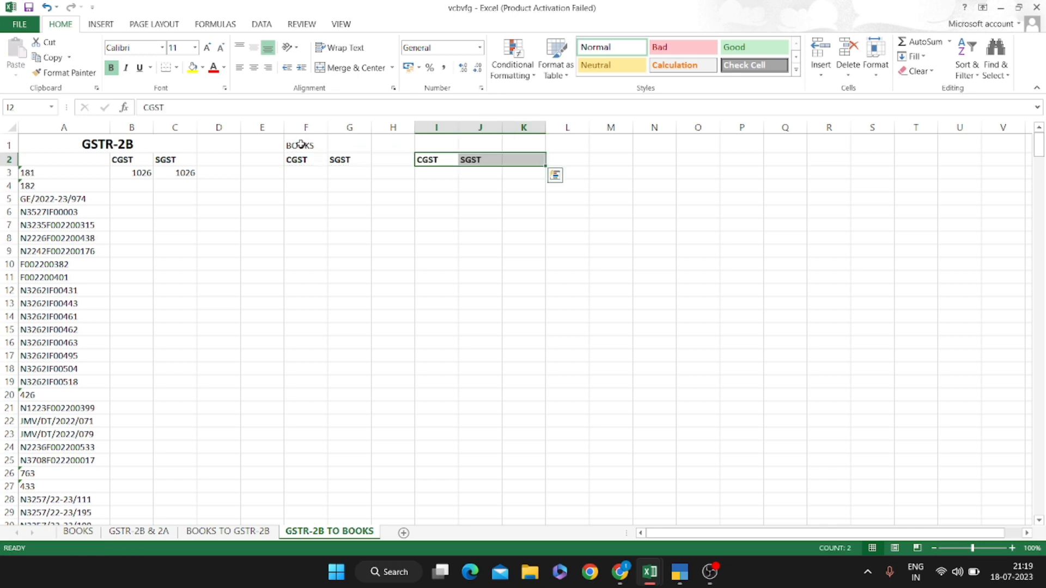
Enter the heading DIFFRENCE in I1 and make it bold
key("Up")
type("DIFFRENCE")
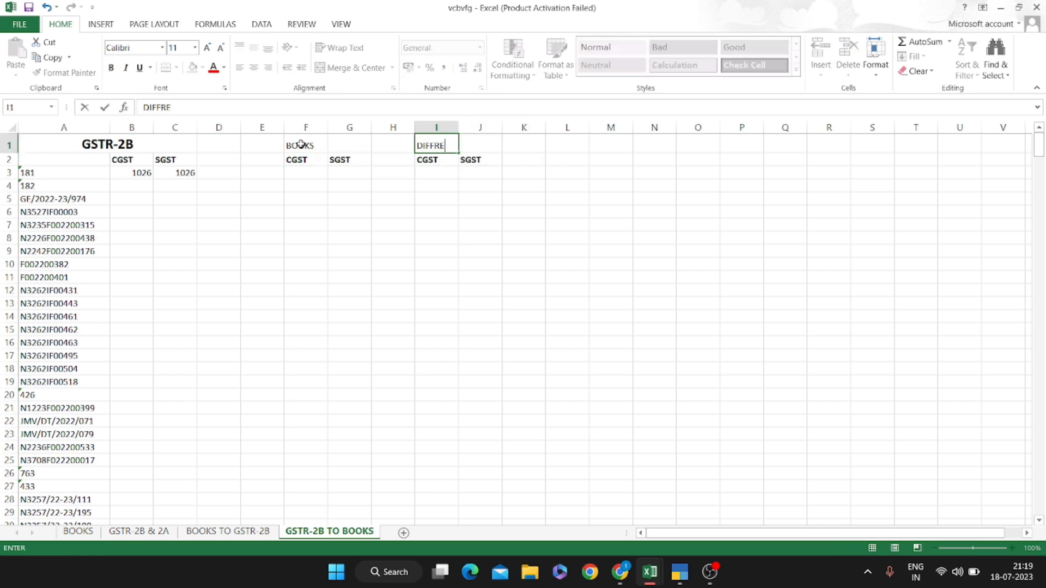
key("Return")
key("Up")
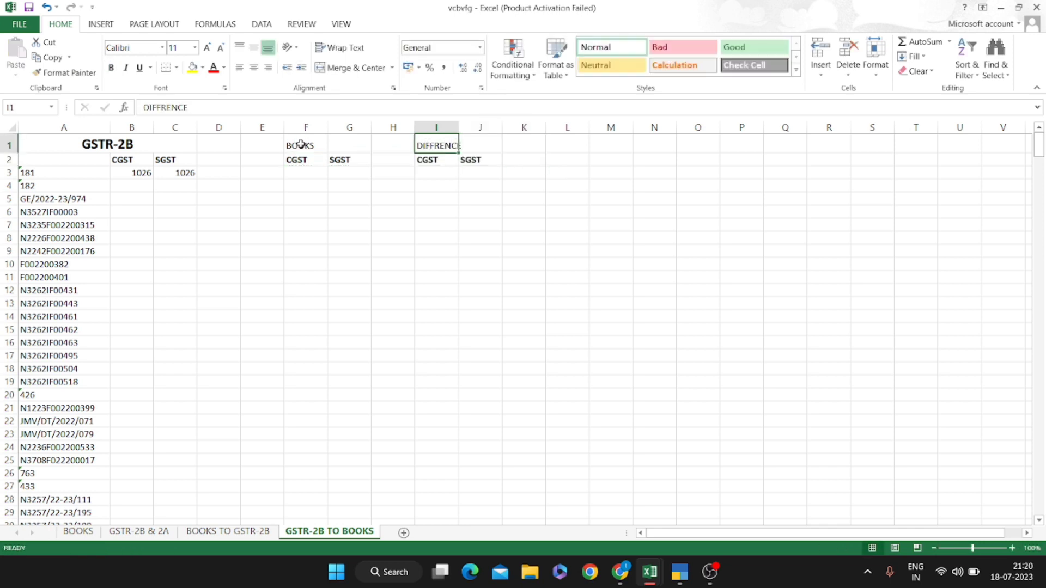
key("ctrl+b")
Start a SUMIF in F3 with column E (Voucher Ref. No.) of the BOOKS sheet as range
key("Down")
key("Left")
key("Left")
key("Left")
key("Down")
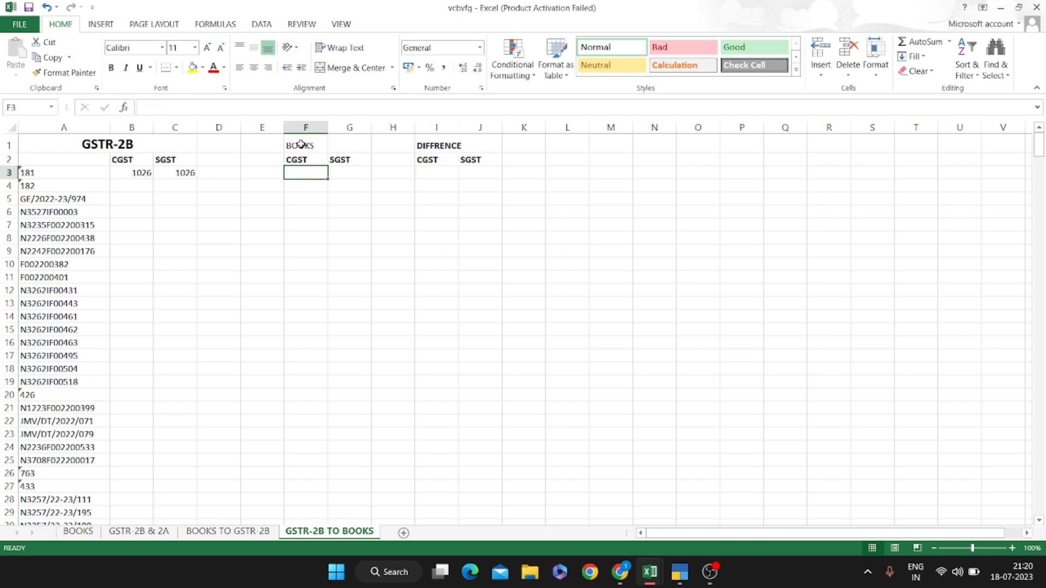
type("=SUMI")
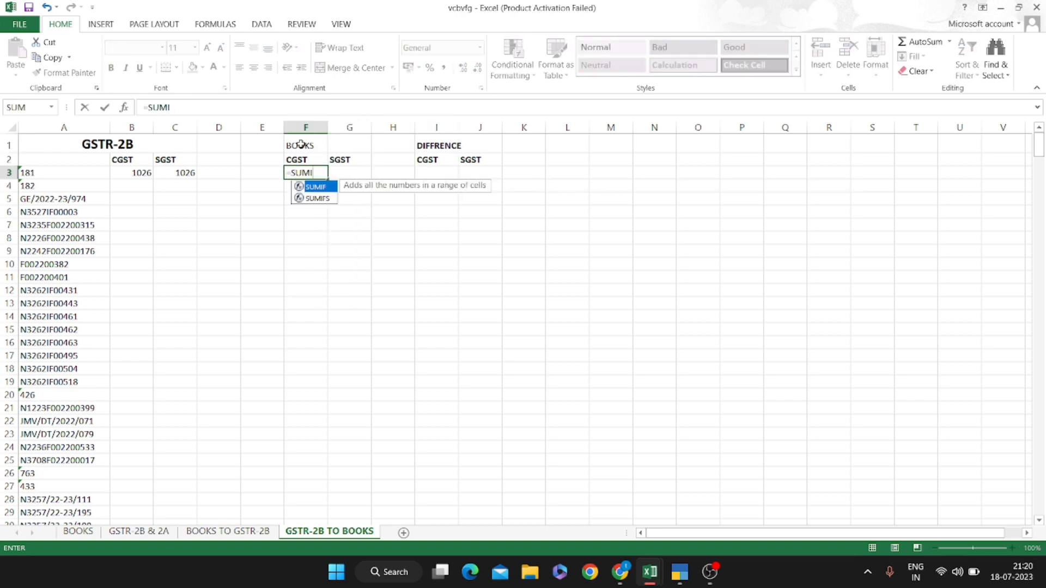
key("Tab")
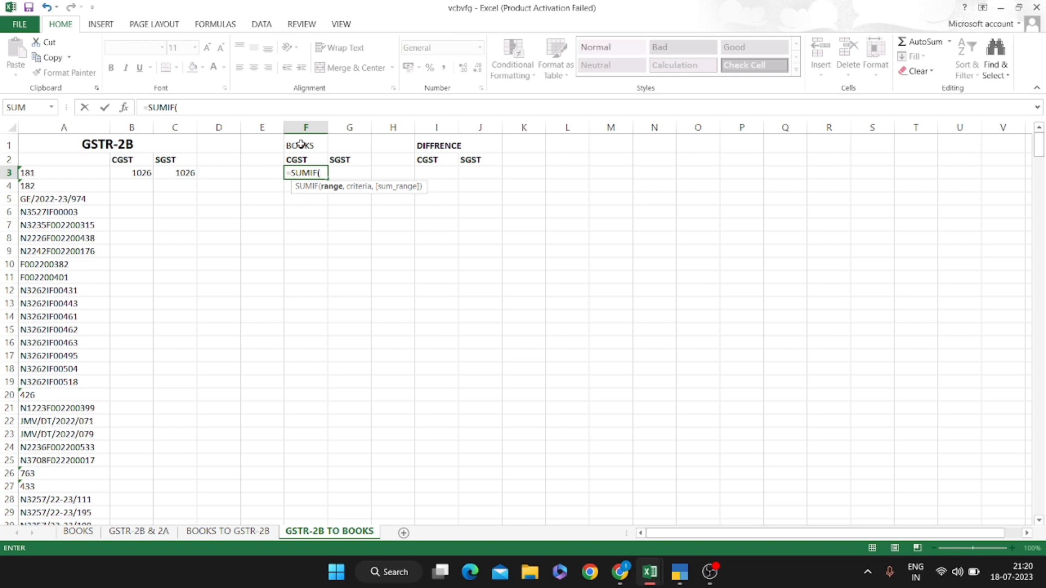
key("ctrl+Page_Up")
key("ctrl+Page_Up")
key("ctrl+Page_Up")
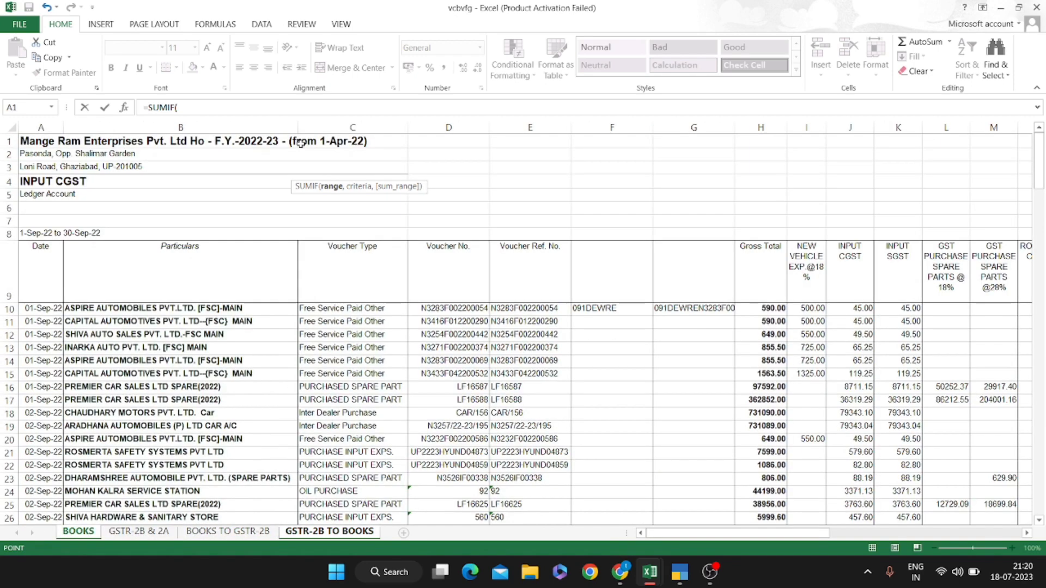
left_click(524, 242)
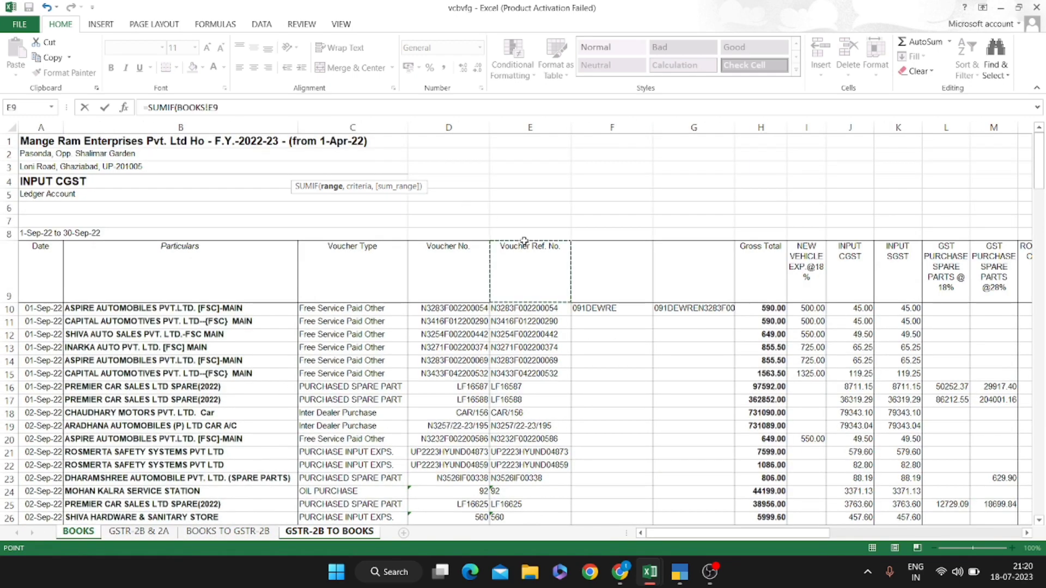
key("ctrl+space")
type(",")
Complete the SUMIF in F3 with A3 of GSTR-2B TO BOOKS as criteria and column J of BOOKS as sum range, and review the formula
key("ctrl+Page_Down")
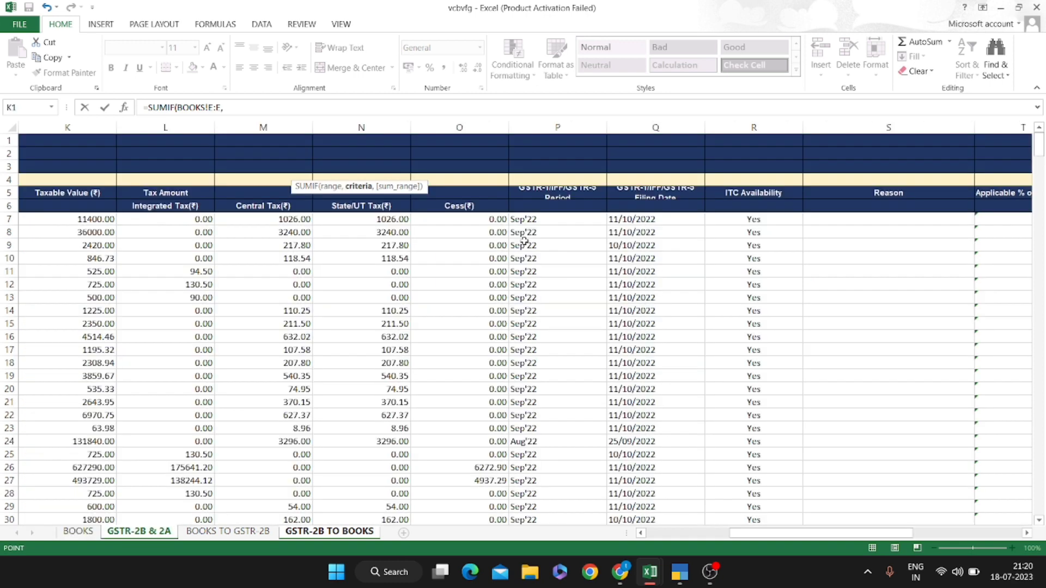
key("ctrl+Page_Down")
key("ctrl+Page_Down")
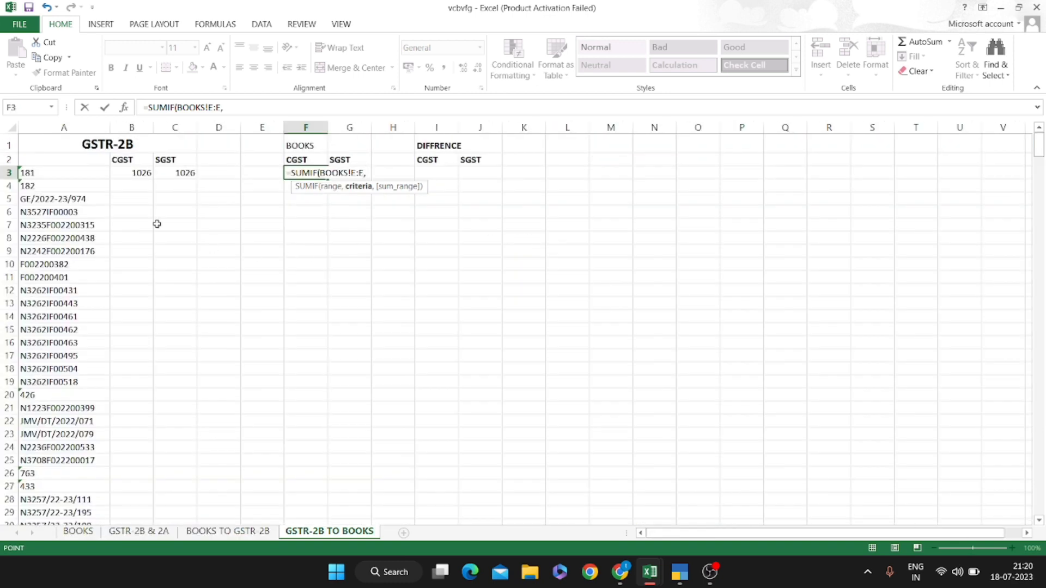
left_click(113, 198)
left_click(96, 172)
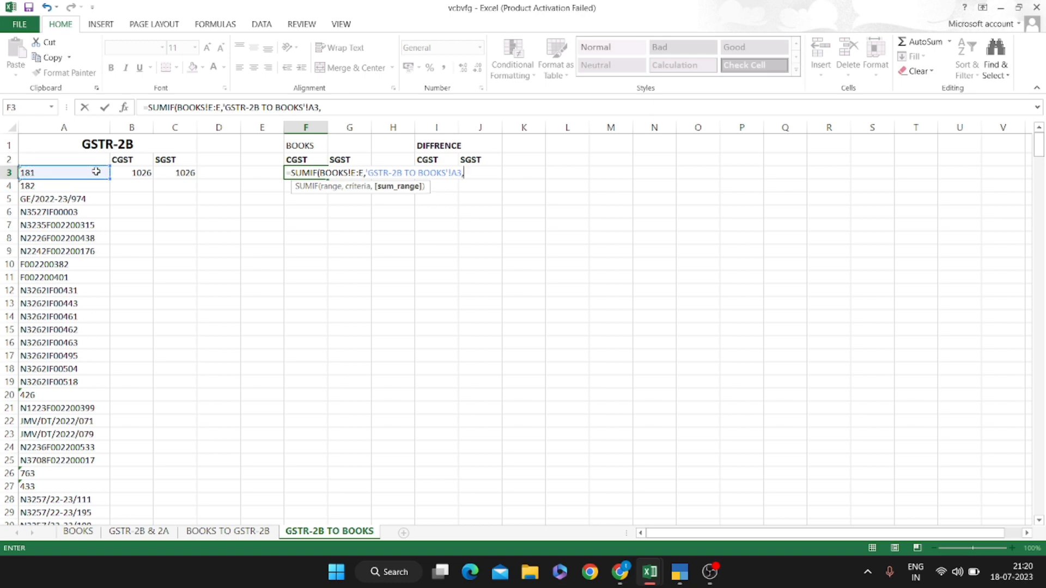
type(",")
key("ctrl+Page_Up")
key("ctrl+Page_Up")
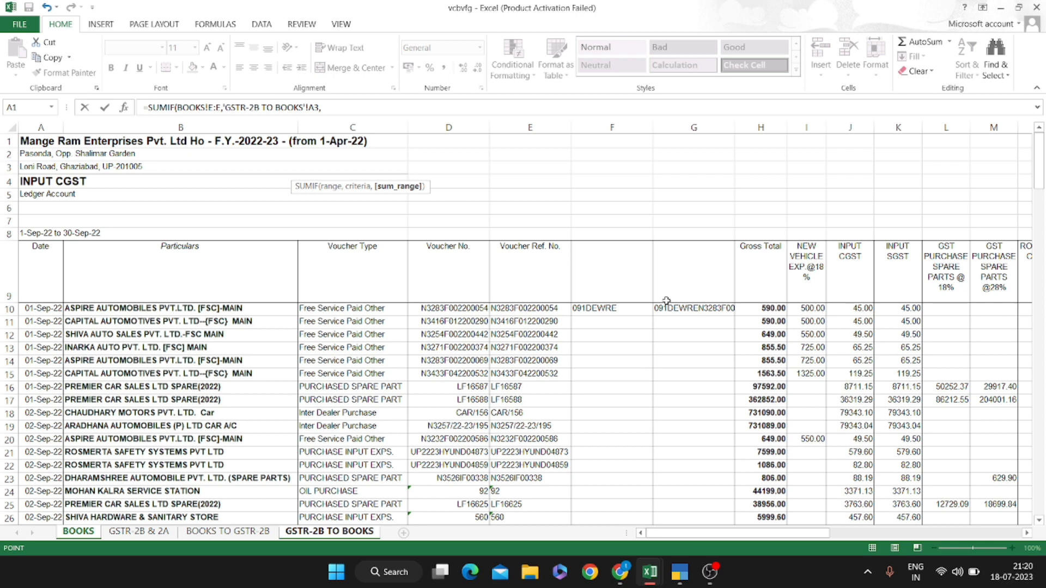
left_click(848, 284)
key("ctrl+space")
type(")")
key("ctrl+Return")
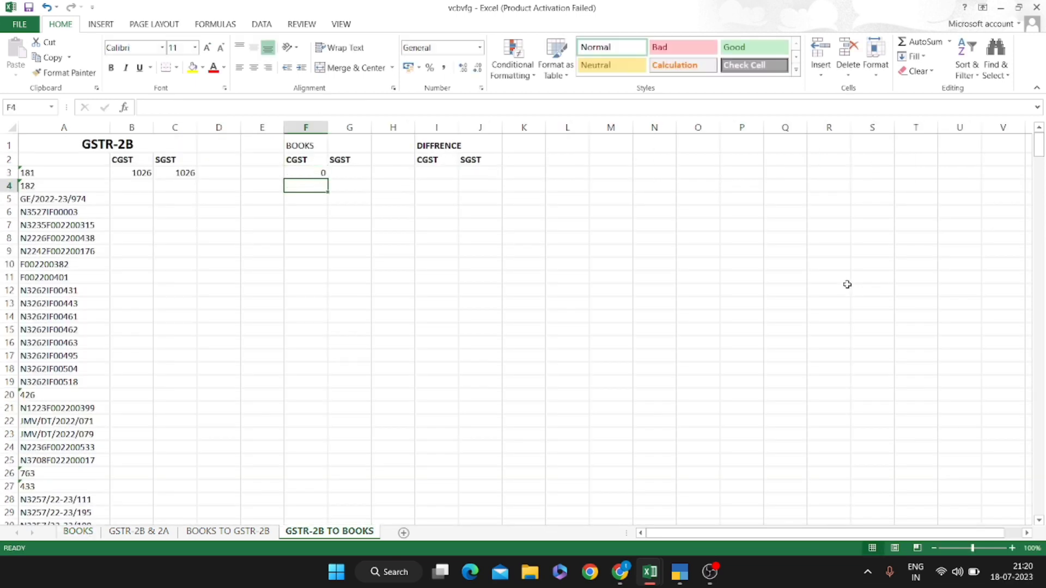
key("F2")
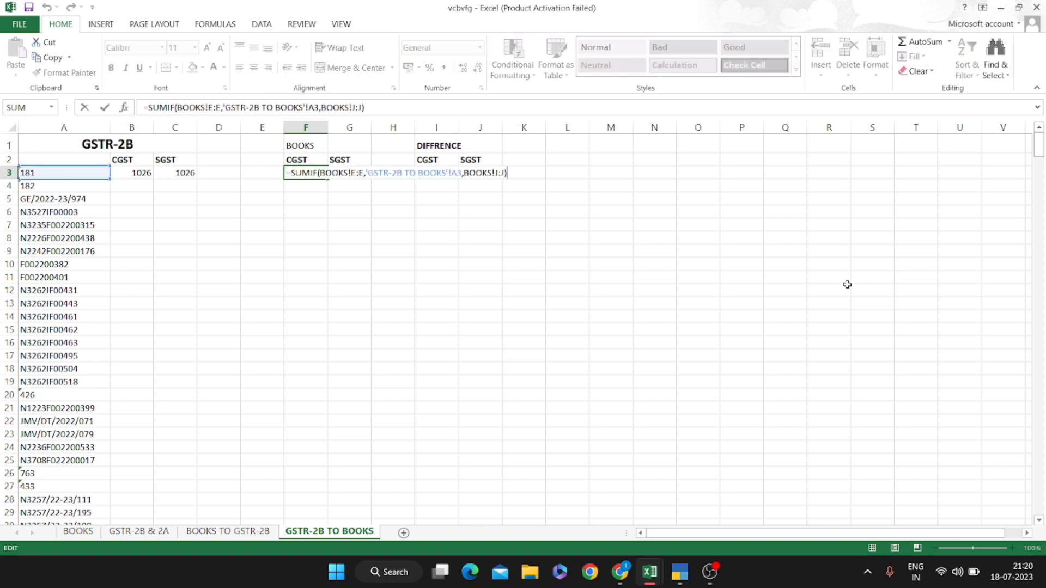
key("Escape")
Re-enter the start of the SUMIF in F3 with column E:E of the BOOKS sheet as range
type("=SUM")
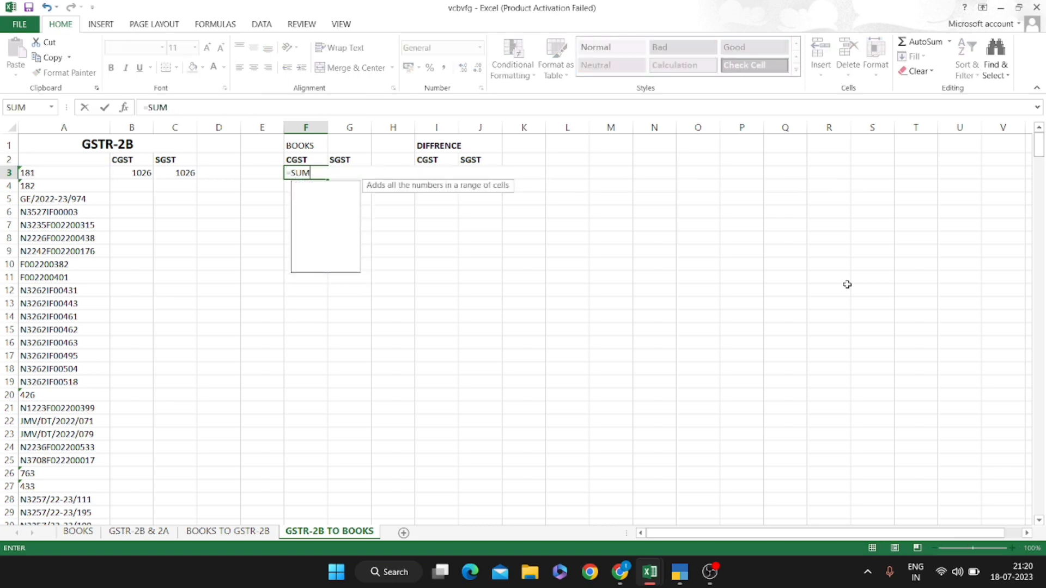
type("IF(")
key("ctrl+Page_Up")
key("ctrl+Page_Up")
key("ctrl+Page_Up")
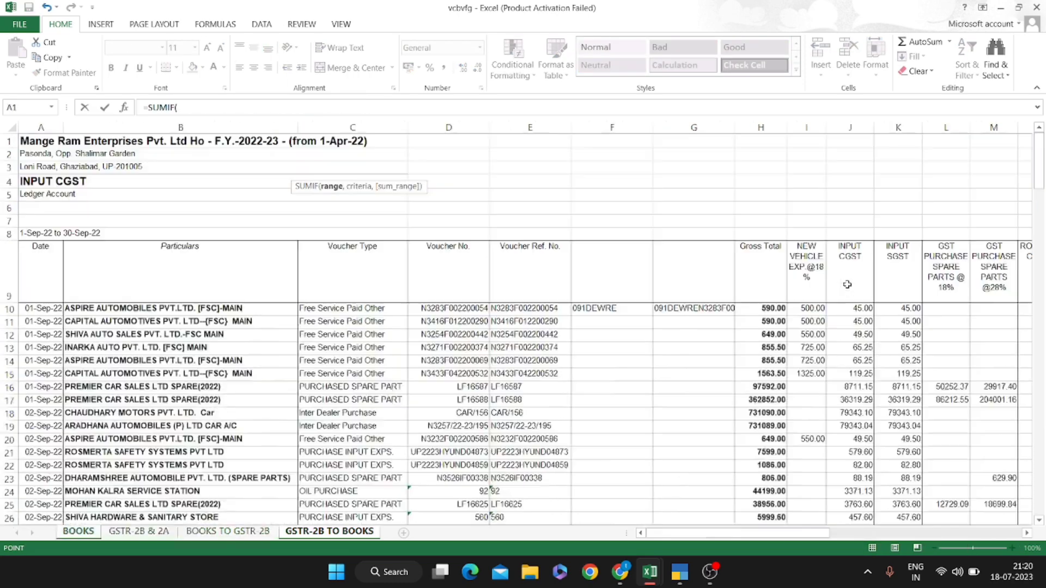
left_click(531, 362)
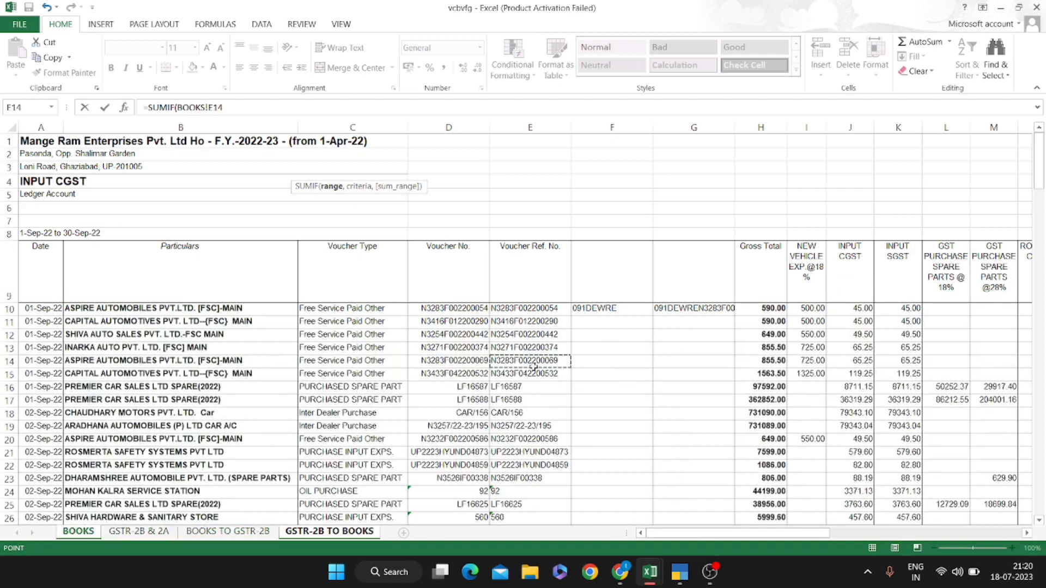
key("ctrl+space")
type(",")
Finish the re-entered SUMIF in F3 with A3 of GSTR-2B TO BOOKS as criteria and the INPUT CGST column J:J of BOOKS as sum range
key("ctrl+Page_Down")
key("ctrl+Page_Down")
key("ctrl+Page_Down")
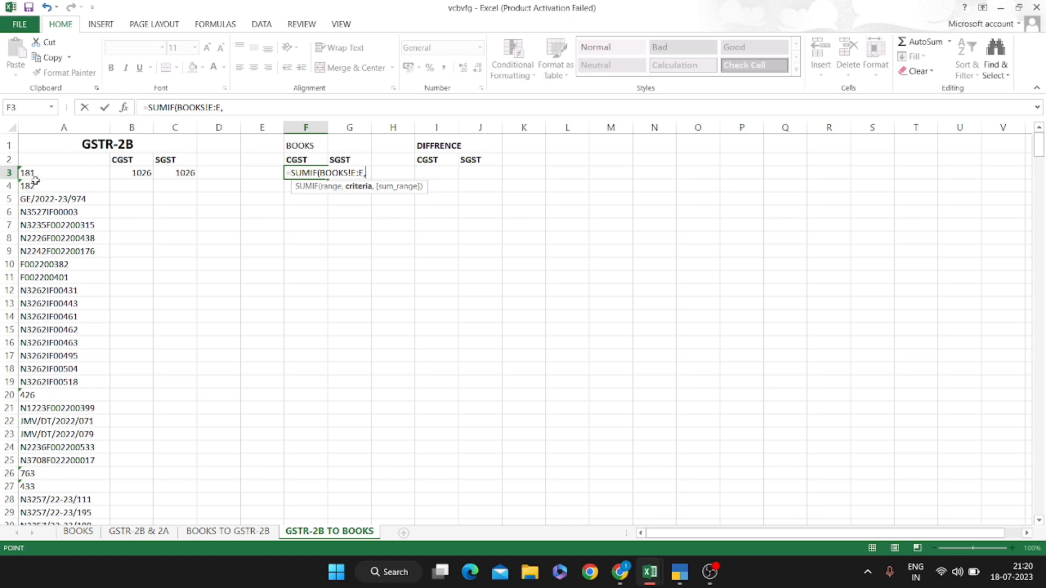
left_click(40, 174)
type(",")
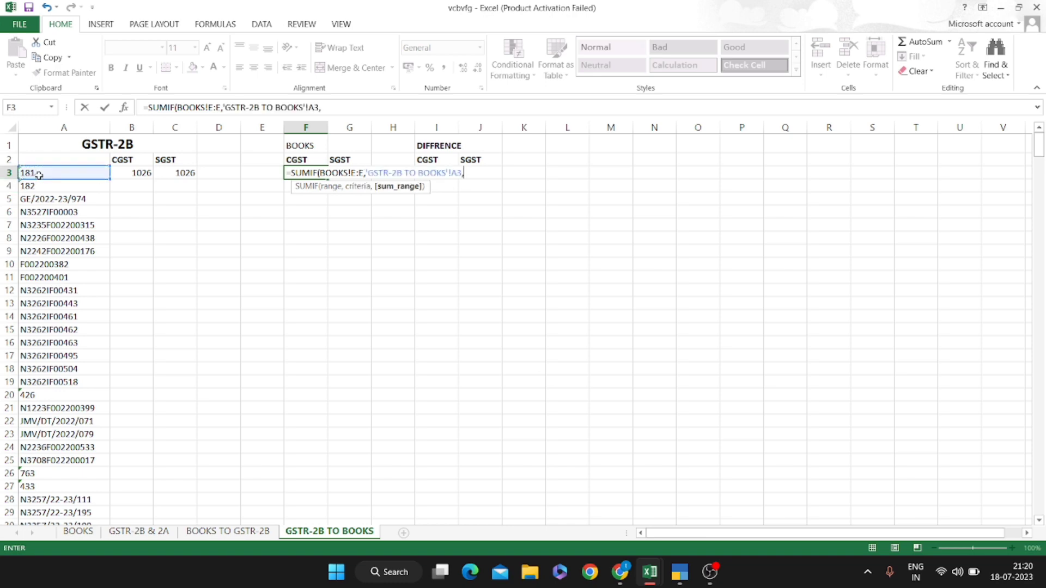
key("ctrl+Page_Up")
key("ctrl+Page_Up")
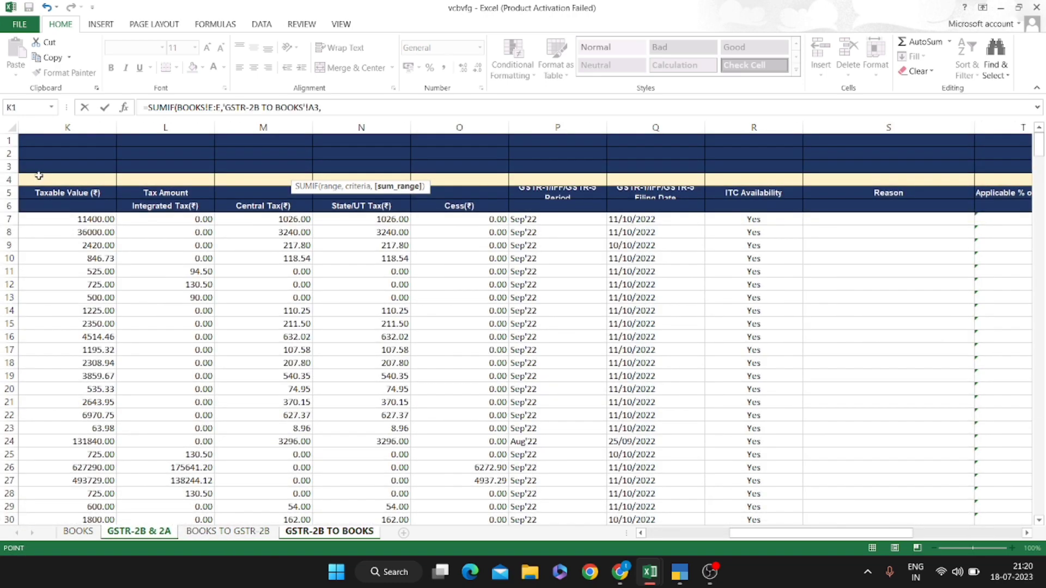
key("ctrl+Page_Up")
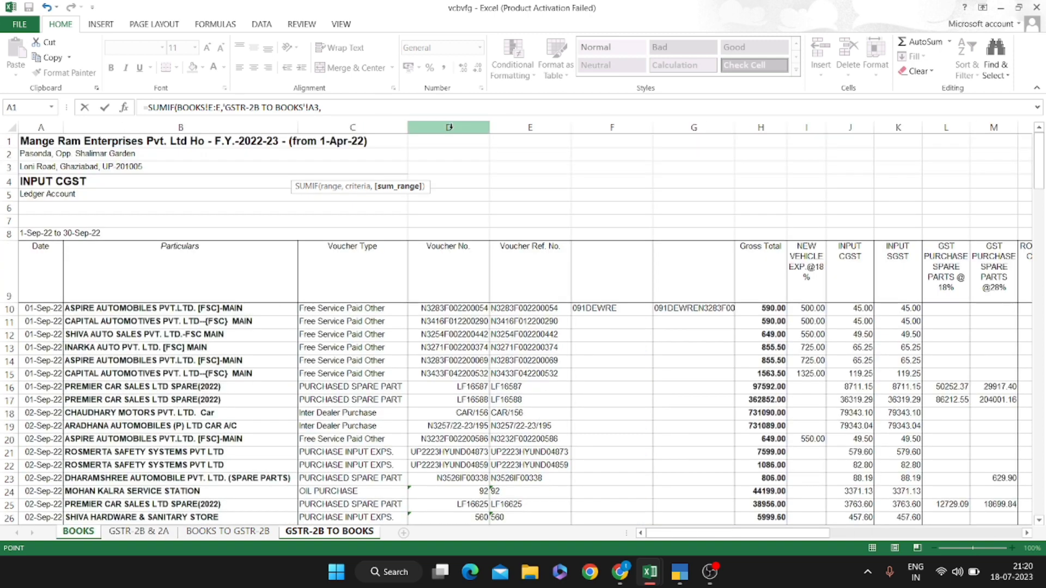
left_click(844, 261)
key("ctrl+space")
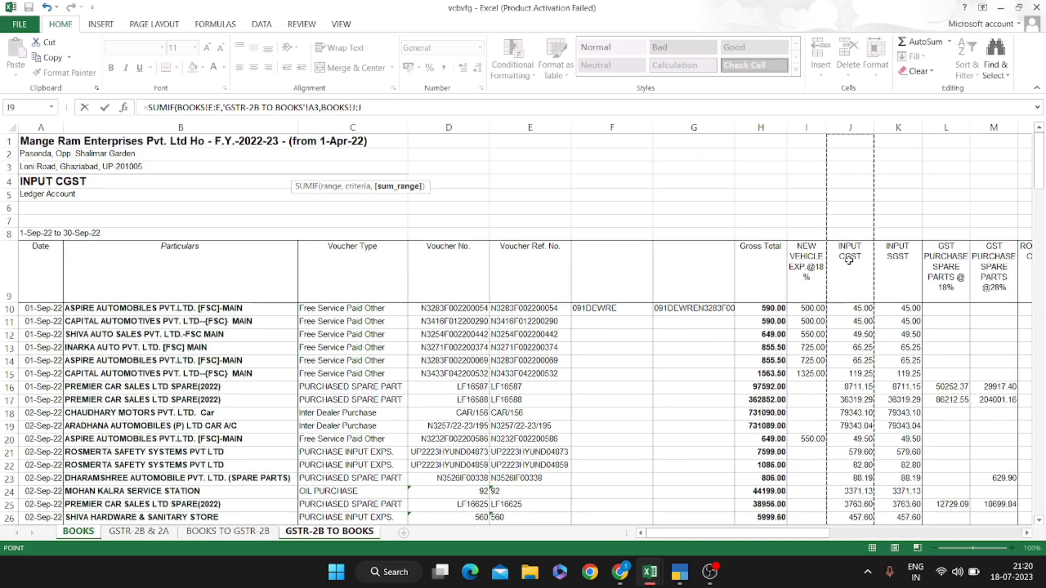
key("ctrl+Return")
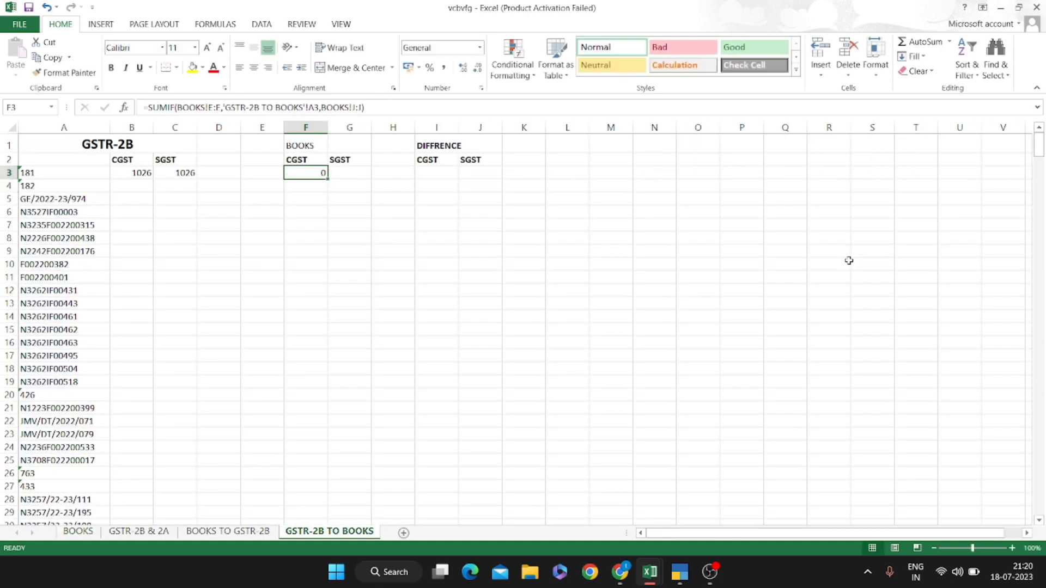
Copy the full formula text from F3 and paste it unchanged into G3
key("F2")
key("shift+Home")
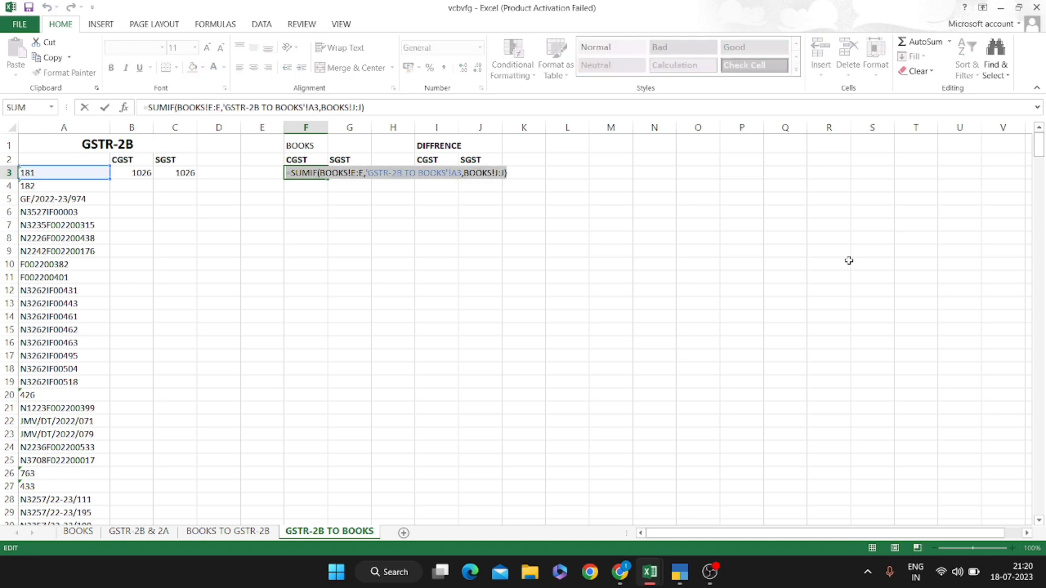
key("ctrl+c")
key("Escape")
key("Right")
key("ctrl+v")
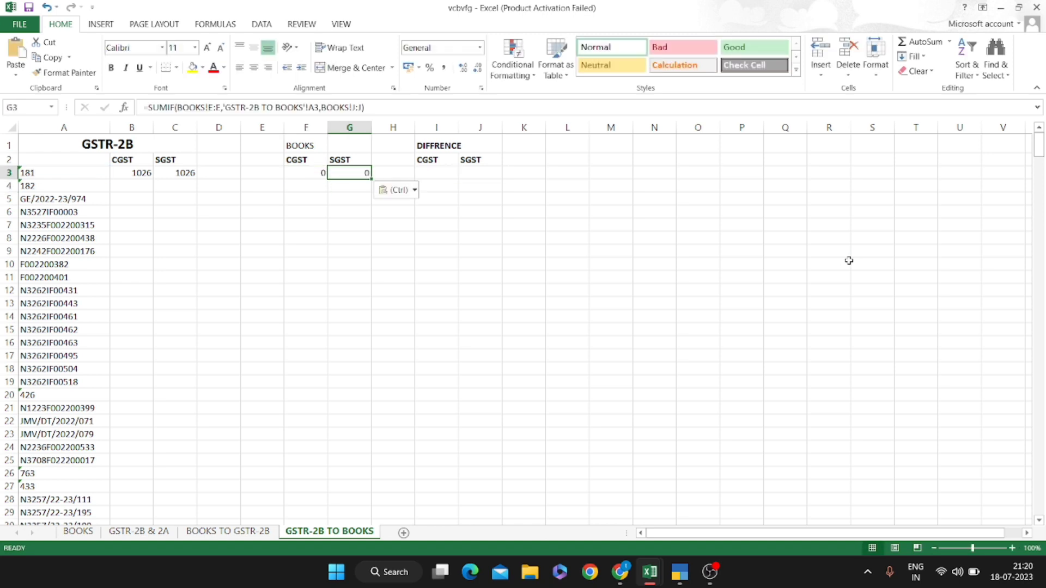
Change the sum range of the SUMIF in G3 to column H:H of the BOOKS sheet for SGST
key("F2")
key("Left")
key("Left")
key("Left")
key("Left")
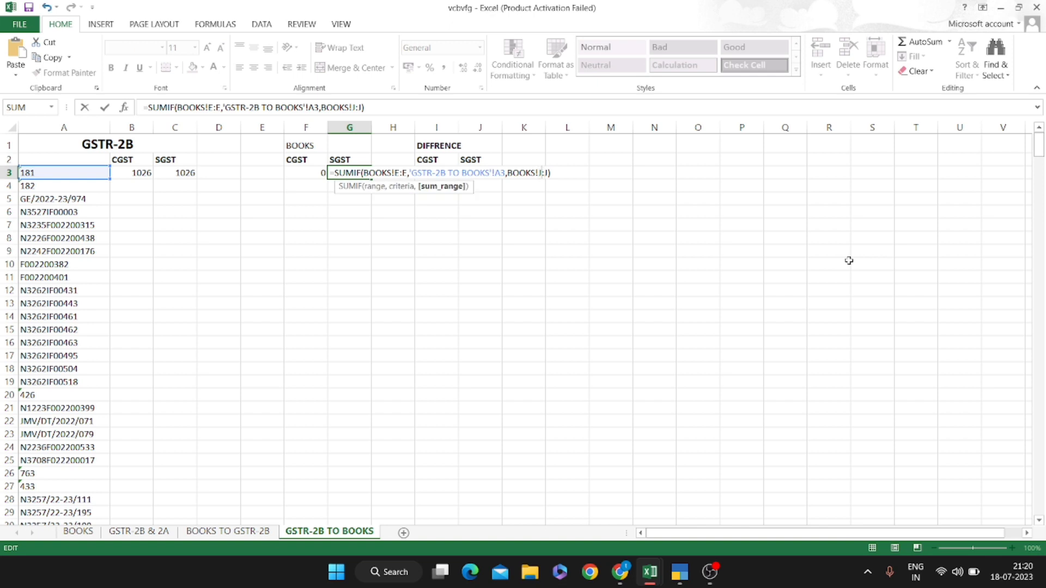
key("ctrl+Return")
key("F2")
key("Left")
key("Left")
type("H")
type("H")
key("ctrl+Return")
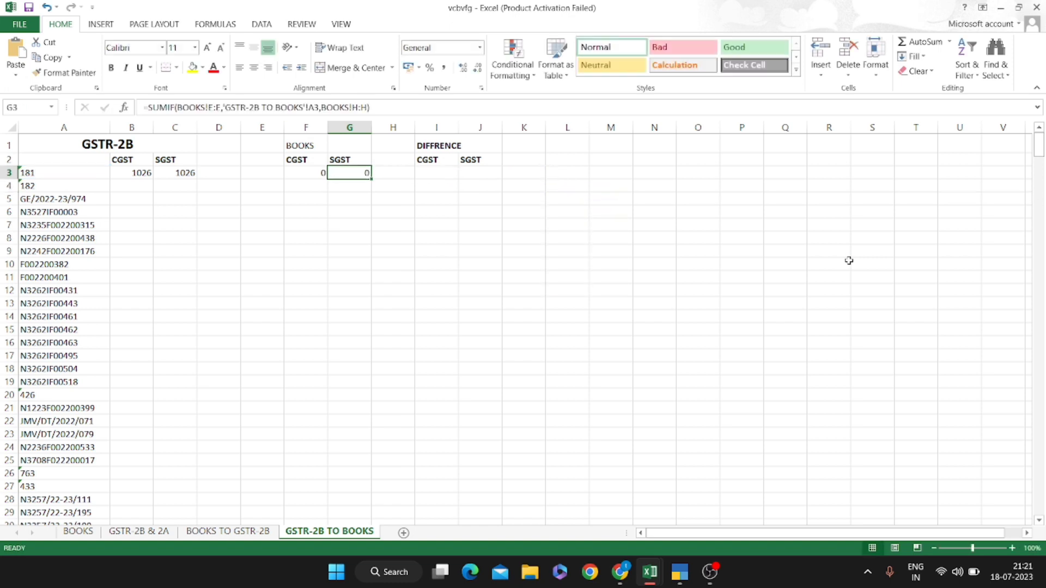
Enter the CGST difference formula +B3-F3 in I3 of GSTR-2B TO BOOKS
key("Right")
key("Right")
type("+")
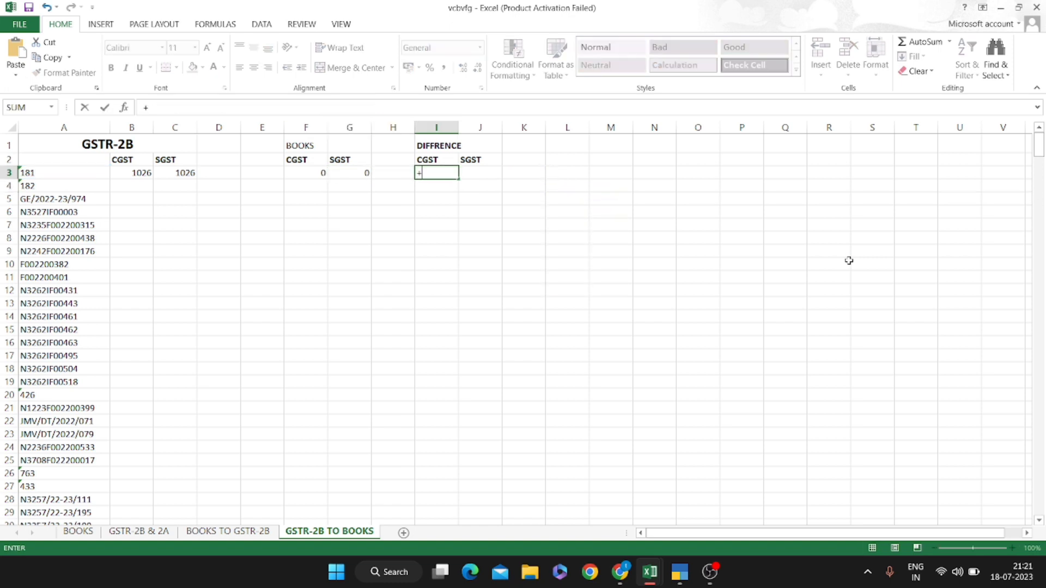
key("Left")
key("Left")
key("Left")
key("Left")
key("Left")
key("Left")
key("Left")
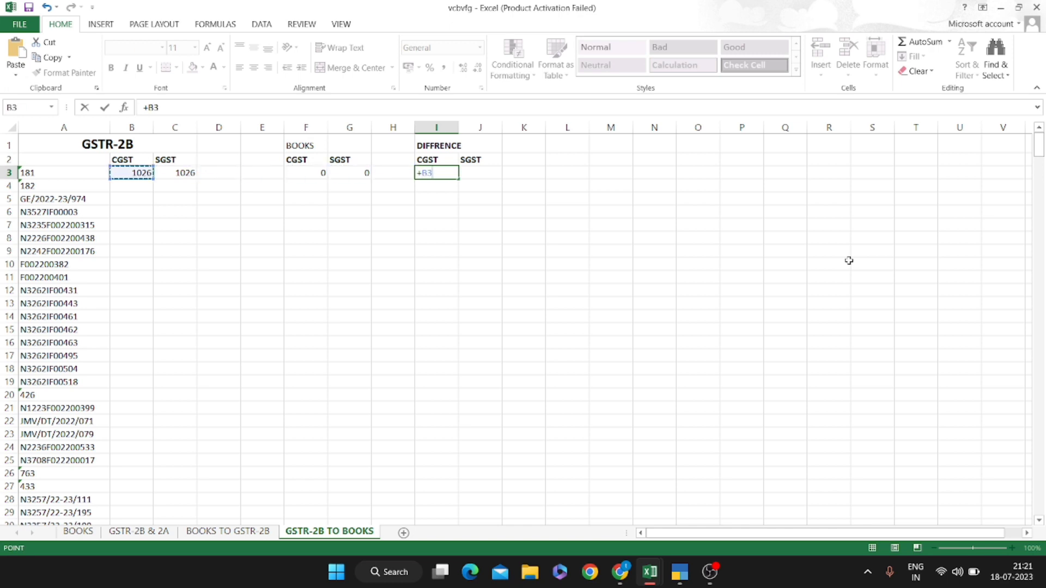
type("-")
key("Left")
key("Left")
key("Left")
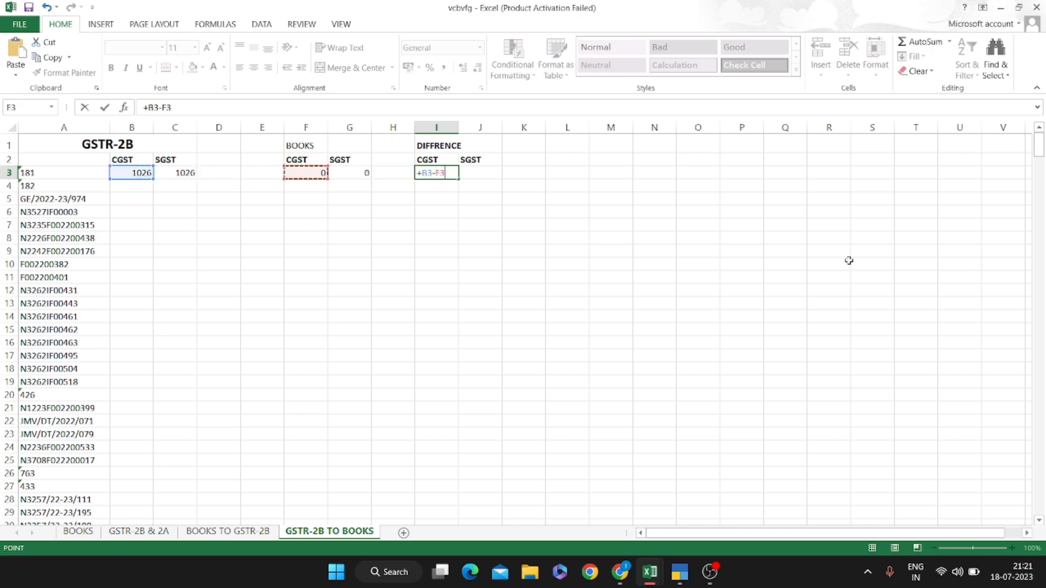
key("Return")
Copy the difference formula from I3 into J3 for SGST
key("Up")
key("ctrl+c")
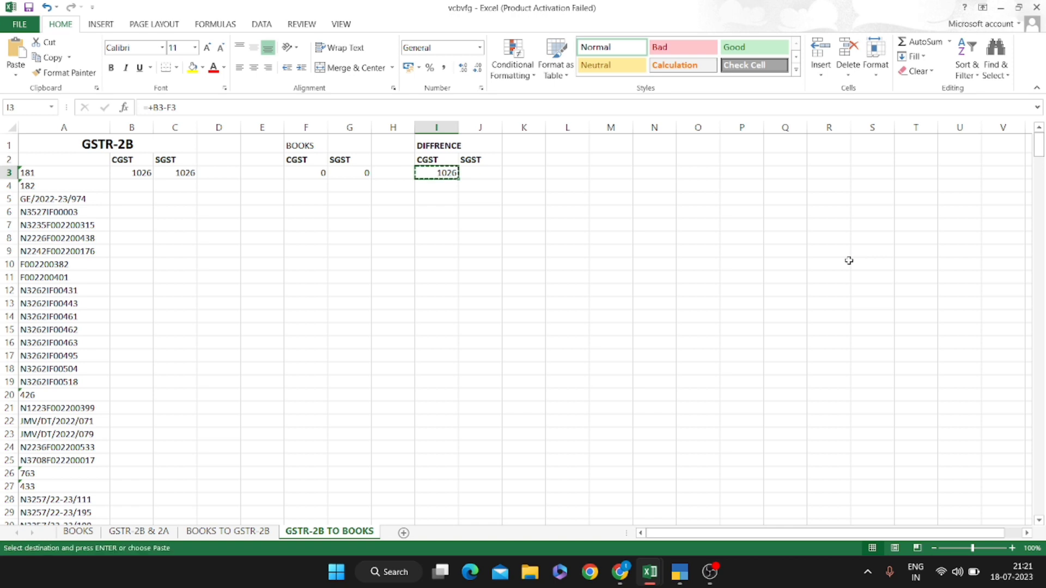
key("Right")
key("Return")
Fill the row 3 formulas in columns B through J down to row 399, the last invoice in GSTR-2B TO BOOKS
key("Left")
key("Left")
key("Left")
key("Left")
key("Left")
key("Left")
key("Left")
key("Left")
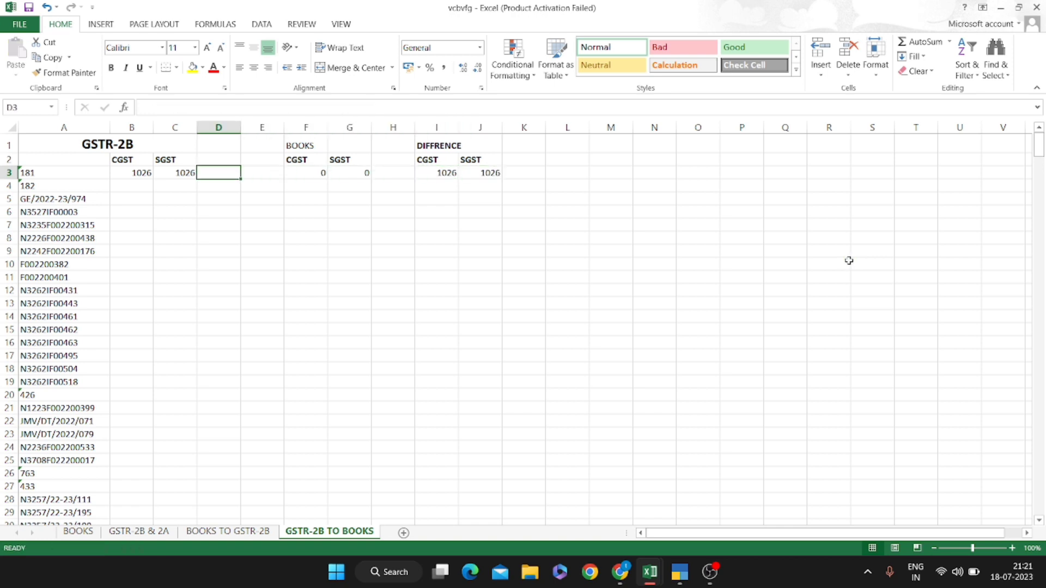
key("shift+Right")
key("shift+Right")
key("shift+Right")
key("shift+Right")
key("shift+Right")
key("shift+Right")
key("shift+Right")
key("shift+Right")
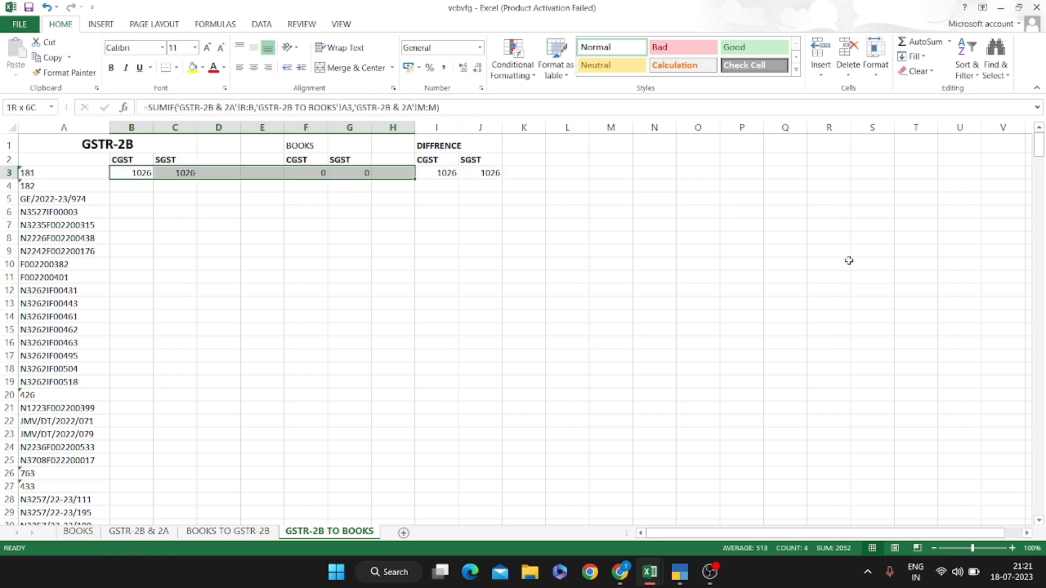
key("shift+Down")
key("shift+Down")
key("shift+Down")
key("shift+Down")
key("shift+Down")
key("shift+Down")
key("shift+Down")
key("shift+Down")
key("shift+Down")
key("shift+Down")
key("shift+Down")
key("shift+Down")
key("shift+Down")
key("shift+Down")
key("shift+Down")
key("shift+Down")
key("shift+Down")
key("shift+Down")
key("shift+Down")
key("shift+Down")
key("shift+Down")
key("shift+Down")
key("shift+Down")
key("shift+Down")
key("shift+Down")
key("shift+Down")
key("shift+Down")
key("shift+Down")
key("shift+Down")
key("shift+Down")
key("shift+Down")
key("shift+Down")
key("shift+Down")
key("shift+Down")
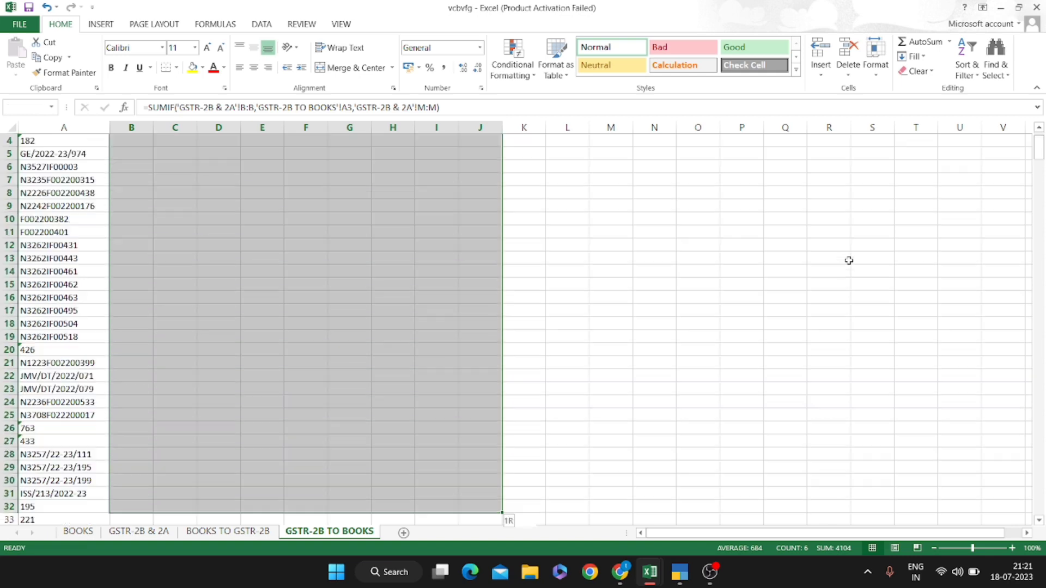
key("shift+Down")
key("shift+Down")
key("shift+Down")
key("shift+Down")
key("shift+Down")
key("shift+Down")
key("shift+Down")
key("shift+Down")
key("shift+Down")
key("shift+Down")
key("shift+Down")
key("shift+Down")
key("shift+Down")
key("shift+Down")
key("shift+Down")
key("shift+Down")
key("shift+Down")
key("shift+Down")
key("shift+Down")
key("shift+Down")
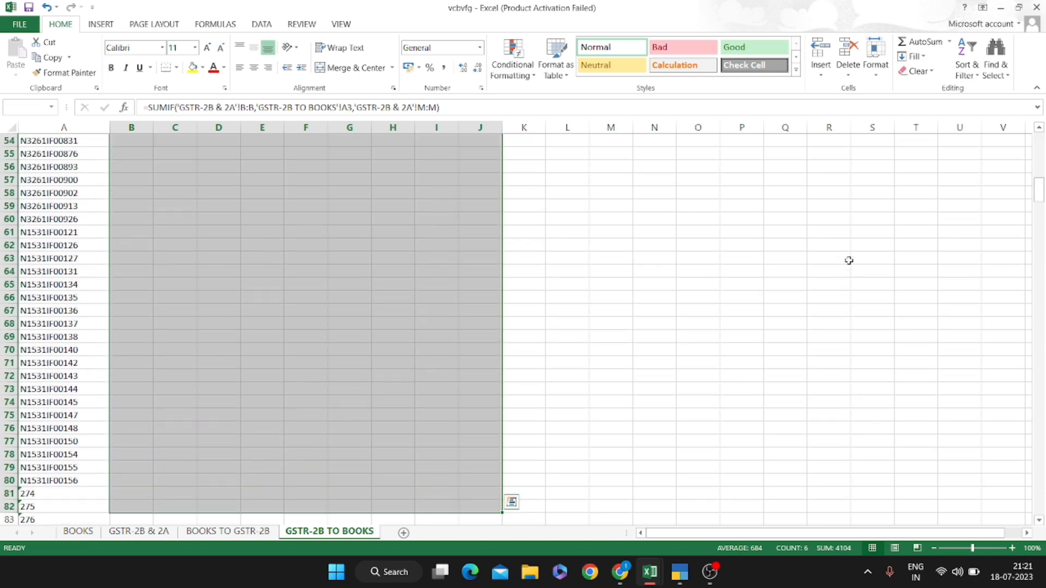
key("shift+Down")
key("shift+Down")
key("shift+Down")
key("shift+Down")
key("shift+Down")
key("shift+Down")
key("shift+Down")
key("shift+Down")
key("shift+Down")
key("shift+Down")
key("shift+Down")
key("shift+Down")
key("shift+Down")
key("shift+Down")
key("shift+Down")
key("shift+Down")
key("shift+Down")
key("shift+Down")
key("shift+Down")
key("shift+Down")
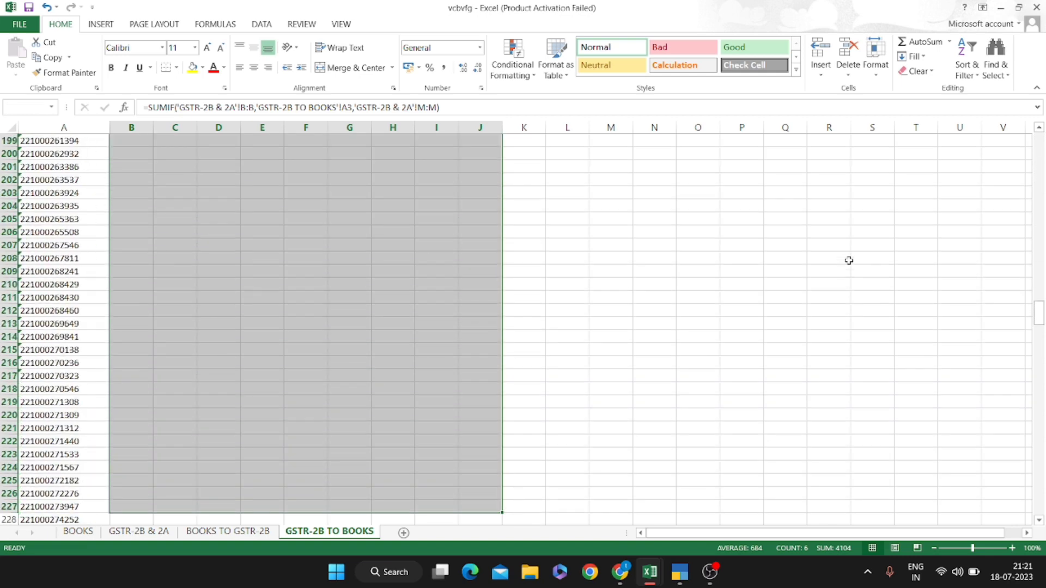
key("shift+Down")
key("shift+Down")
key("shift+Down")
key("shift+Down")
key("shift+Down")
key("shift+Down")
key("shift+Down")
key("shift+Down")
key("shift+Down")
key("shift+Down")
key("shift+Down")
key("shift+Down")
key("shift+Down")
key("shift+Down")
key("shift+Down")
key("shift+Down")
key("shift+Down")
key("shift+Down")
key("shift+Down")
key("shift+Down")
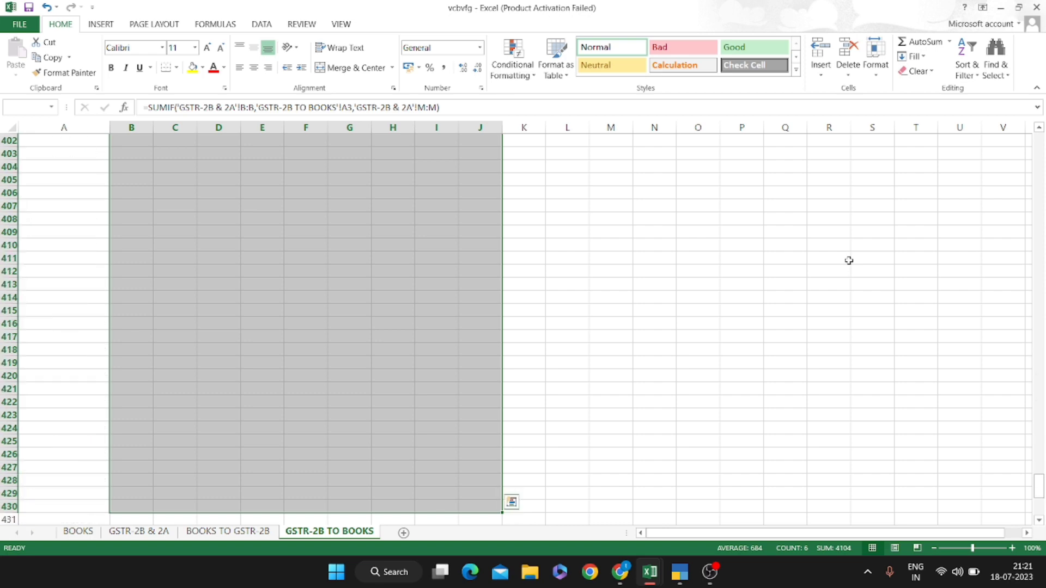
key("shift+Up")
key("shift+Up")
key("shift+Up")
key("shift+Up")
key("shift+Up")
key("shift+Up")
key("shift+Up")
key("shift+Up")
key("shift+Up")
key("shift+Up")
key("shift+Up")
key("shift+Up")
key("shift+Up")
key("shift+Up")
key("shift+Up")
key("shift+Up")
key("shift+Up")
key("shift+Up")
key("shift+Up")
key("shift+Up")
key("shift+Up")
key("shift+Up")
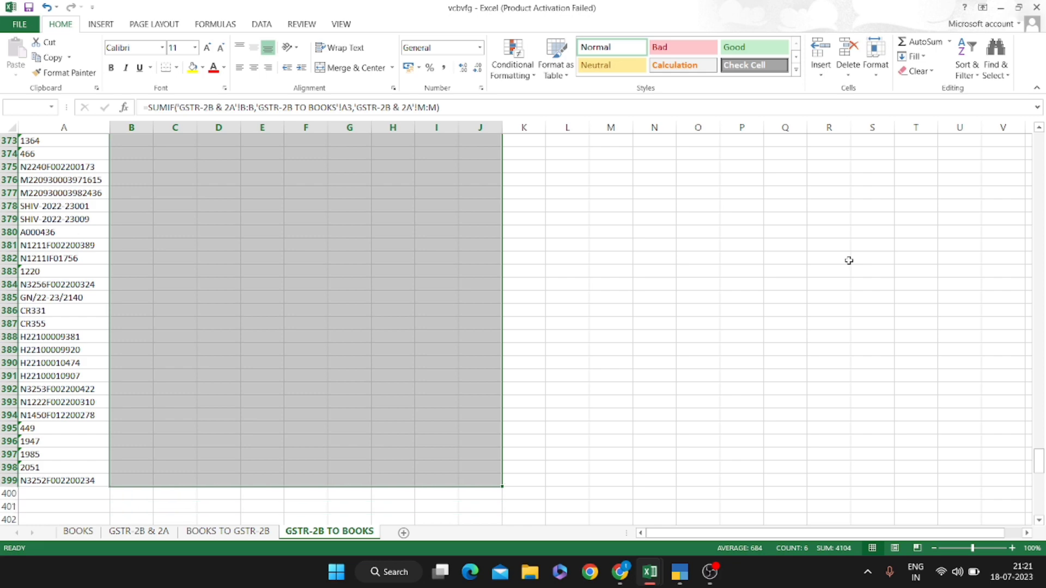
key("ctrl+d")
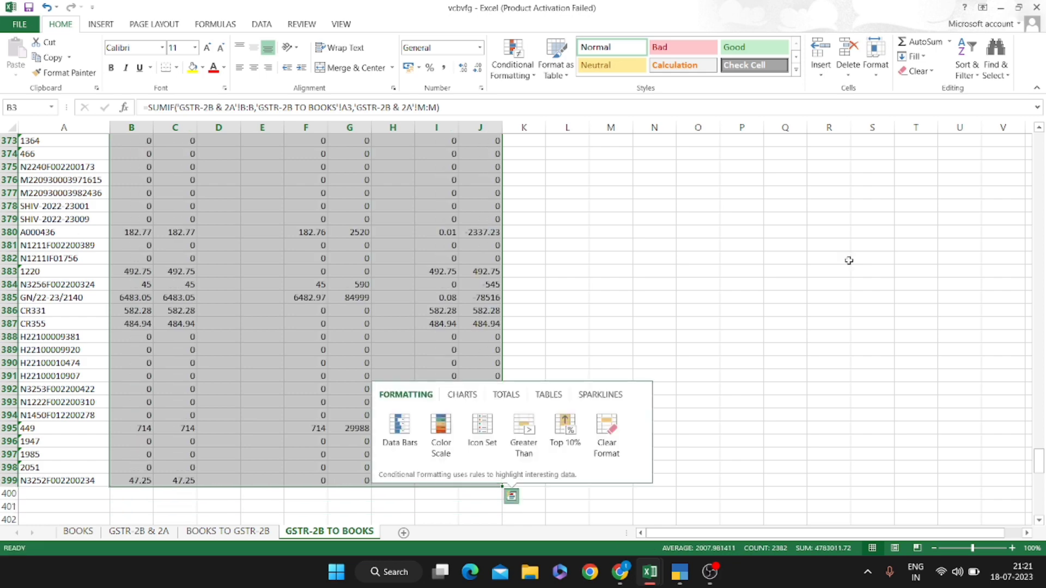
Review the filled CGST and SGST difference columns from the first invoice rows of GSTR-2B TO BOOKS
key("ctrl+Home")
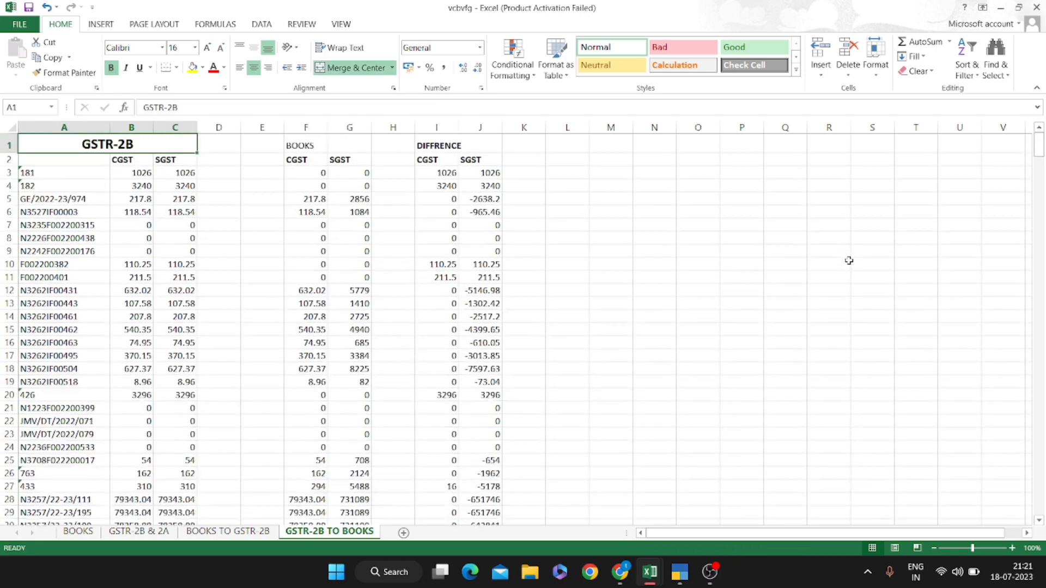
key("Down")
key("Right")
key("Right")
key("Right")
key("Right")
key("Right")
key("Right")
key("Right")
key("Right")
key("Right")
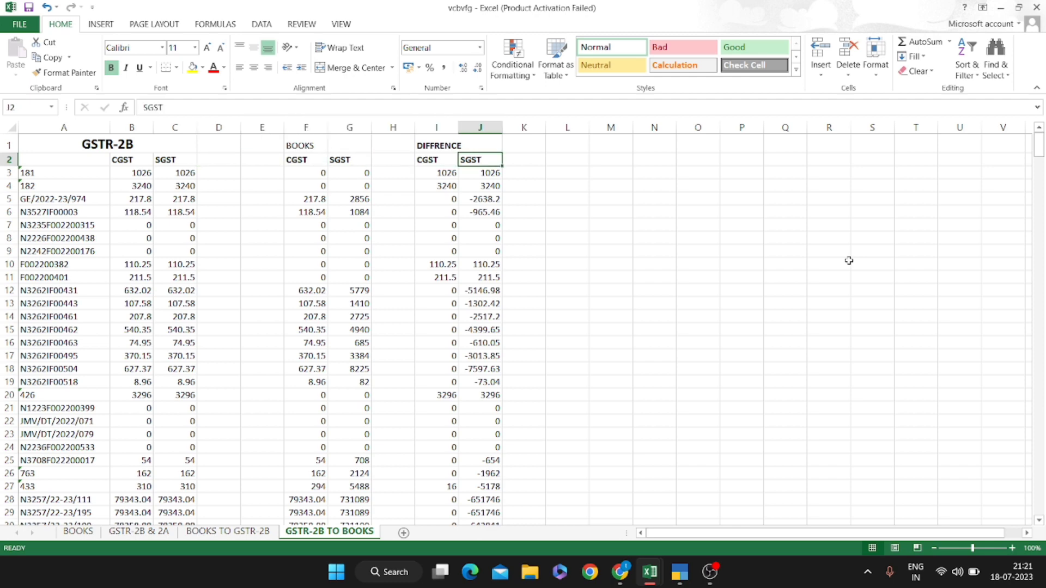
key("Down")
key("Left")
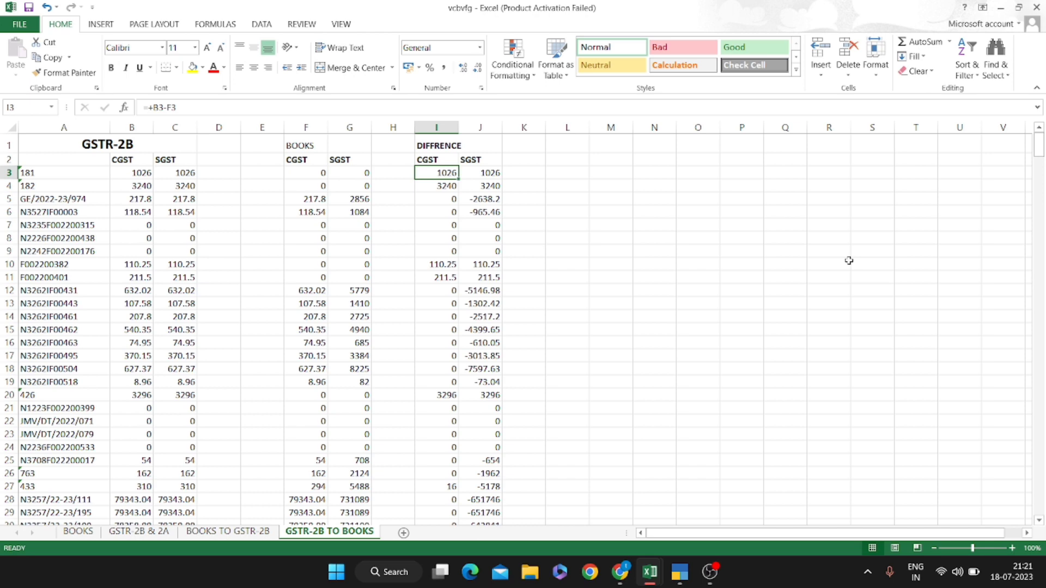
Compare the SUMIF formulas for CGST in F5 and SGST in G5 for invoice GE/2022-23/974
key("Left")
key("Left")
key("Down")
key("Down")
key("Left")
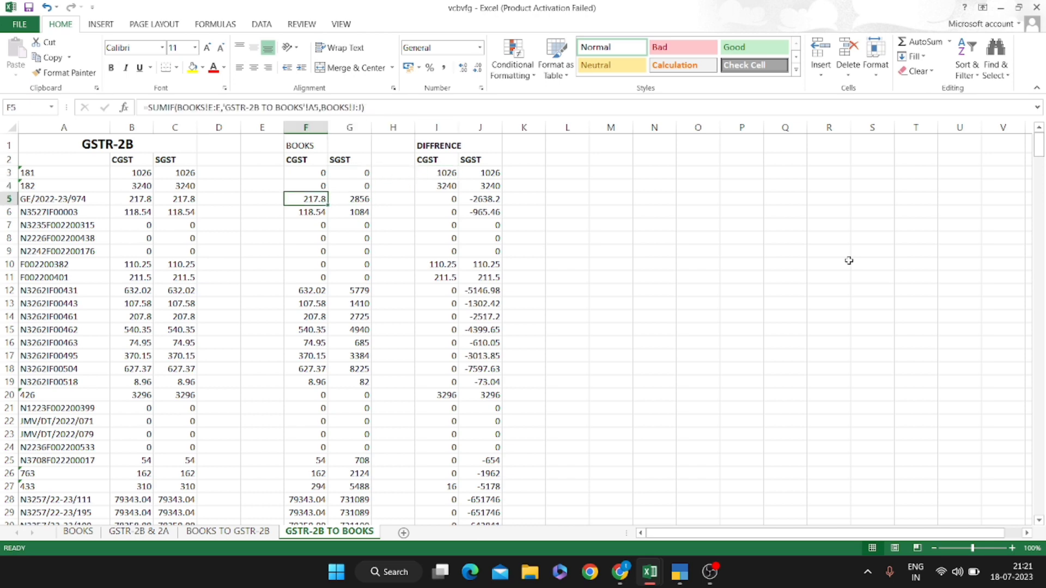
key("Right")
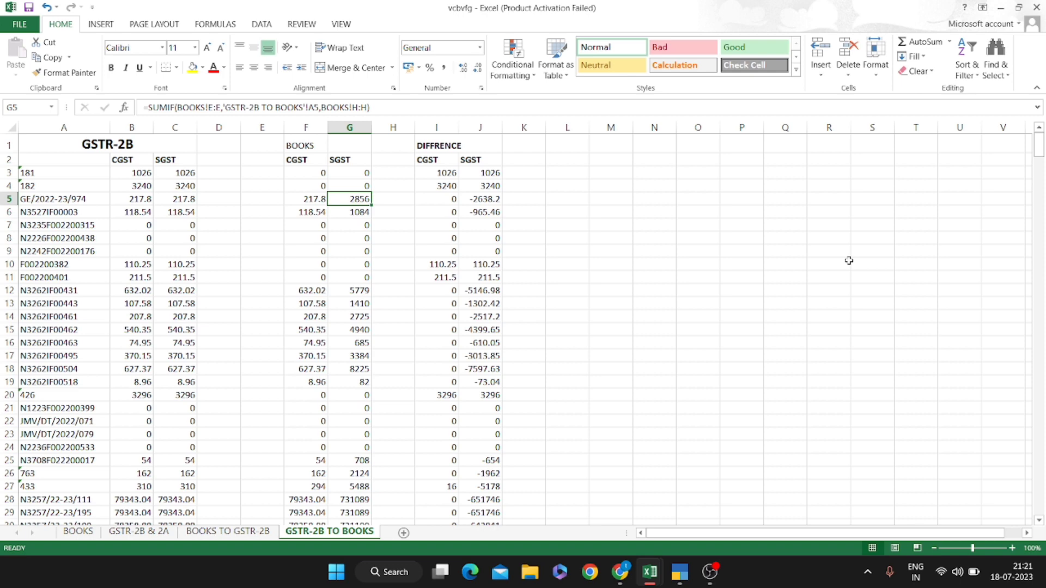
key("Left")
key("Right")
key("Left")
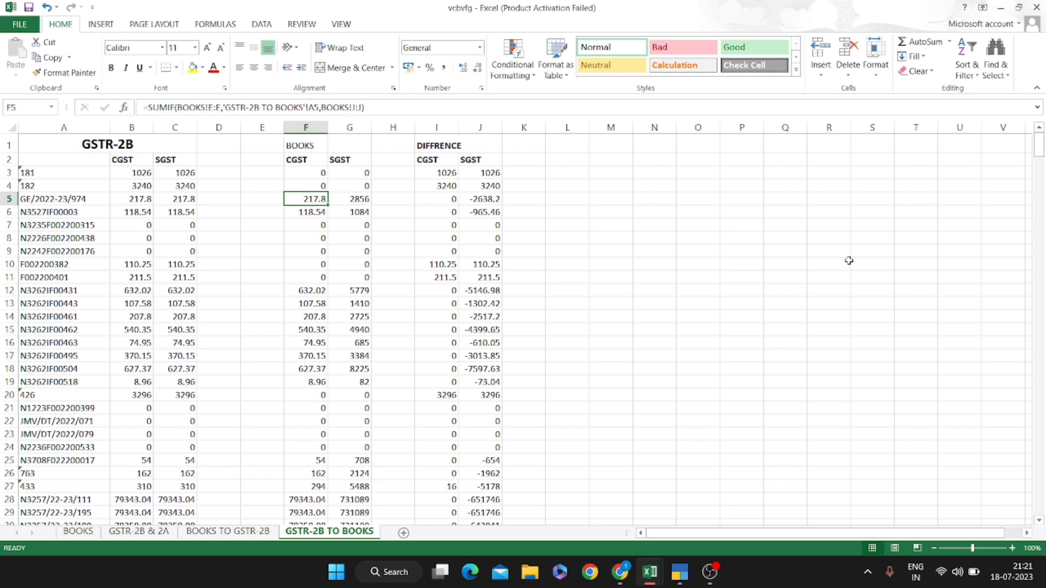
Go to the BOOKS sheet to check which columns hold INPUT CGST and INPUT SGST
key("ctrl+Page_Up")
key("ctrl+Page_Up")
key("ctrl+Page_Up")
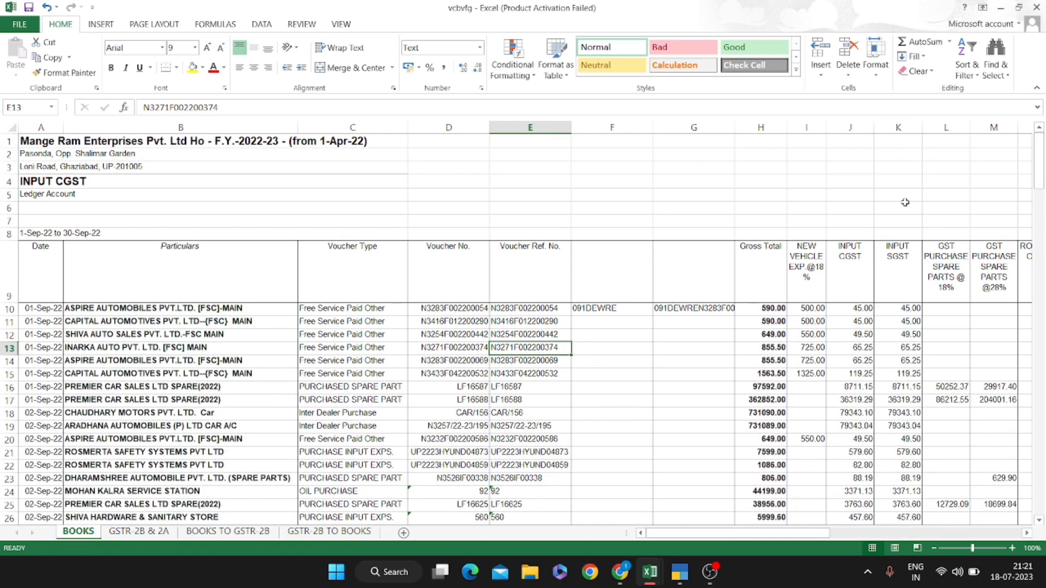
In GSTR-2B TO BOOKS, change the sum range of the books SGST SUMIF formula in G3 to BOOKS!K:K
key("ctrl+Page_Down")
key("ctrl+Page_Down")
key("ctrl+Page_Down")
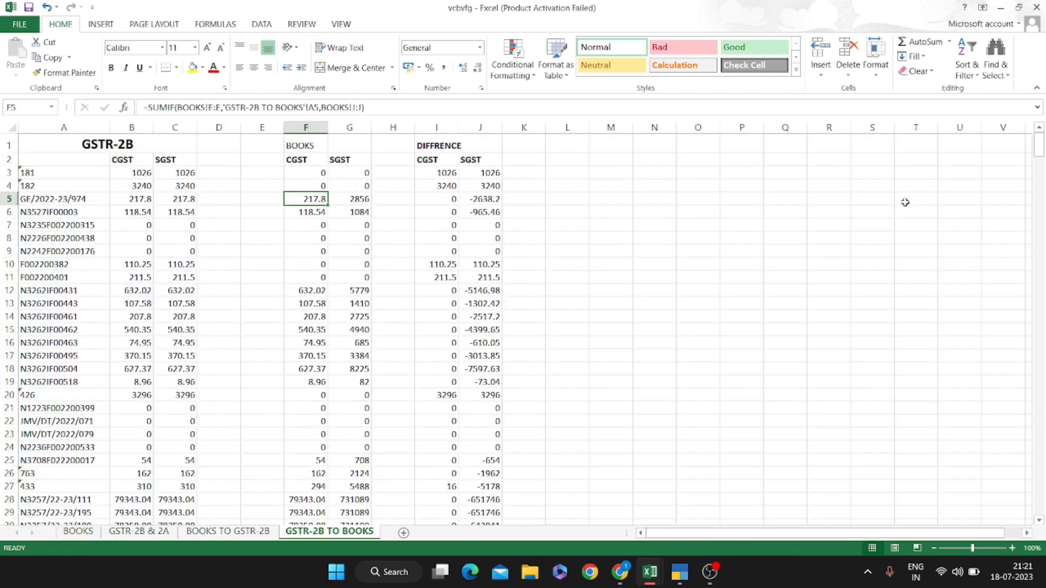
key("Up")
key("Up")
key("Right")
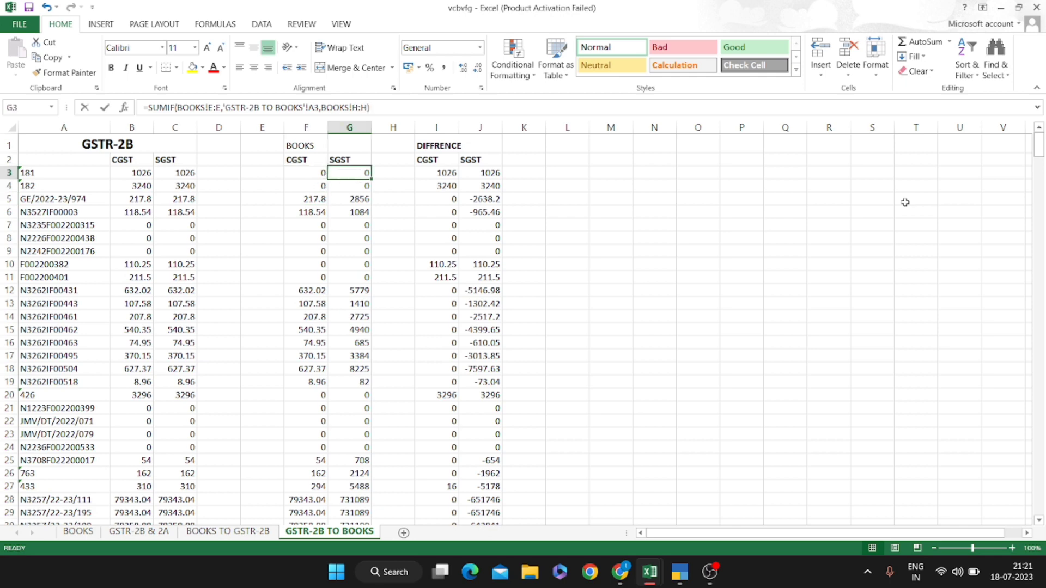
key("F2")
key("Left")
key("Left")
key("Left")
key("BackSpace")
type("K")
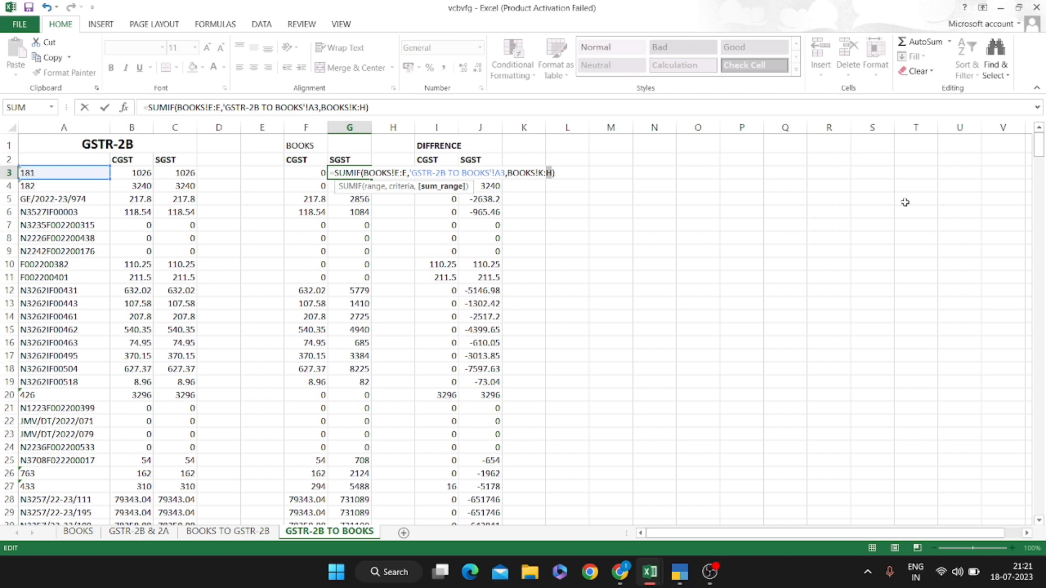
type("K")
key("ctrl+Return")
Fill the corrected SGST formula from G3 down column G to row 438 and return to the column's header
key("shift+Page_Down")
key("shift+Page_Down")
key("shift+Page_Down")
key("shift+Page_Down")
key("shift+Page_Down")
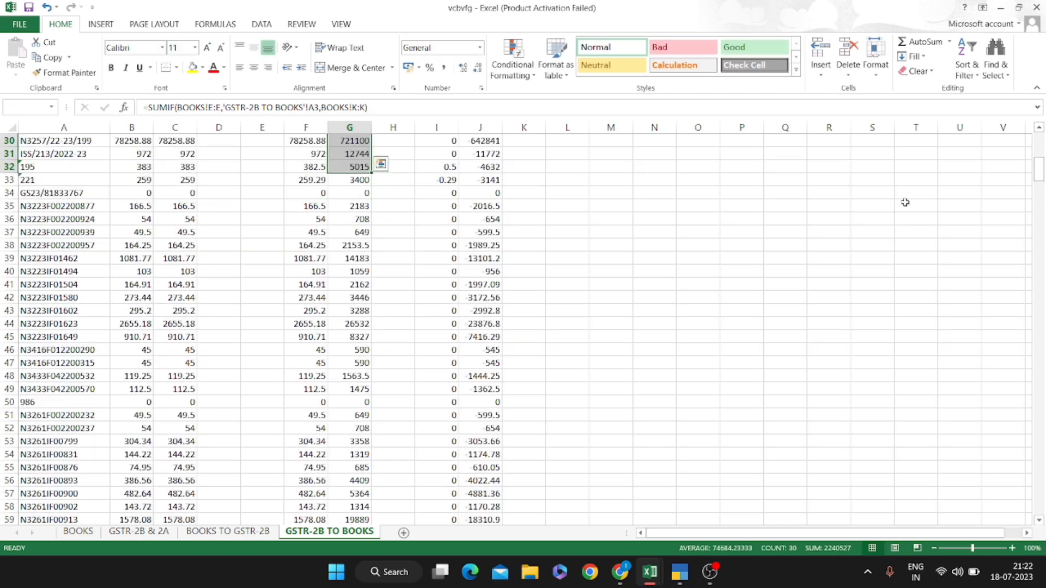
key("shift+Page_Down")
key("shift+Page_Down")
key("shift+Page_Down")
key("shift+Page_Down")
key("shift+Page_Down")
key("shift+Page_Down")
key("shift+Page_Down")
key("shift+Page_Down")
key("shift+Page_Down")
key("shift+Page_Down")
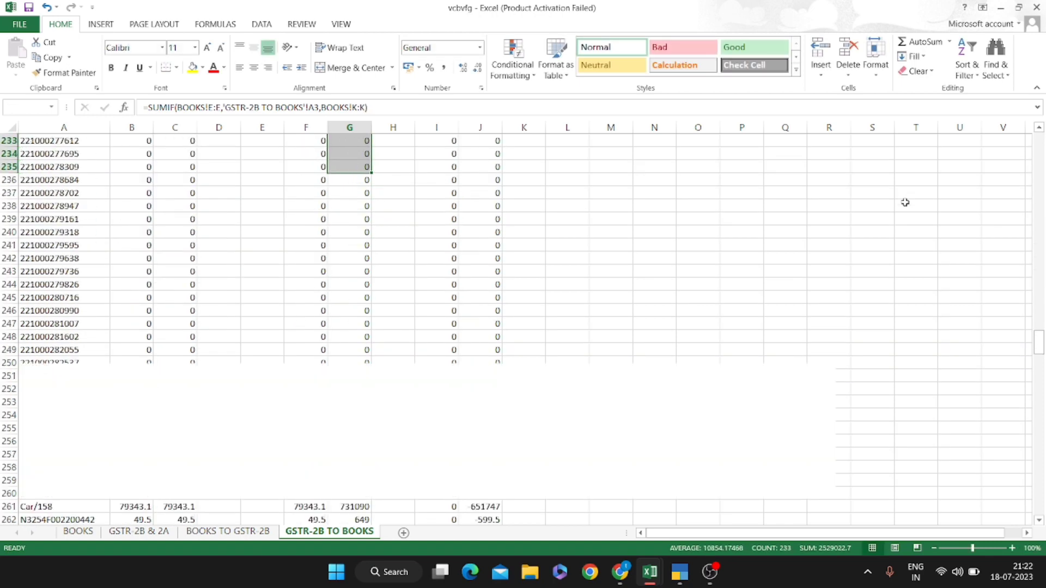
key("ctrl+d")
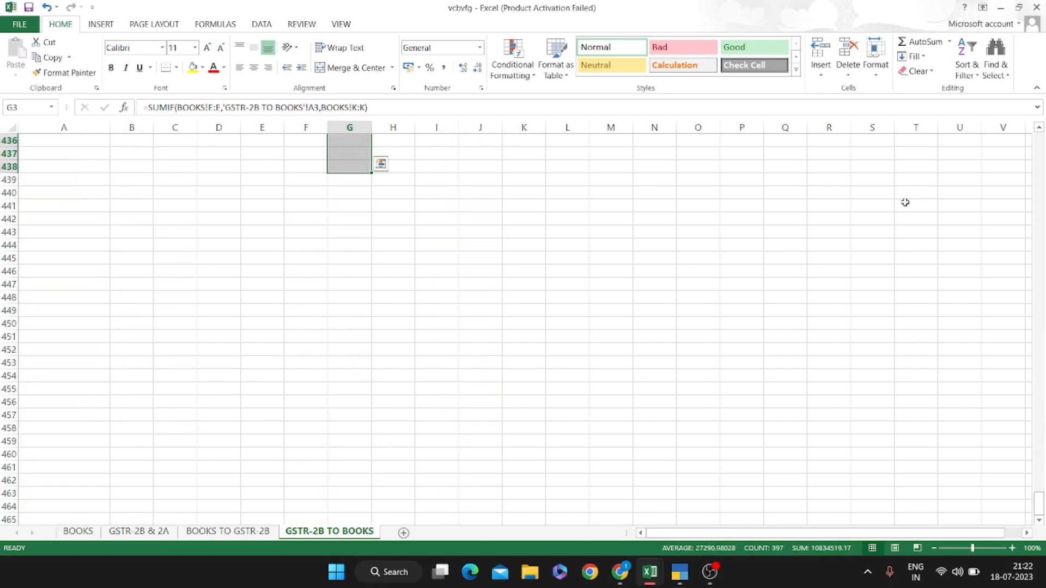
key("ctrl+Up")
key("ctrl+Up")
key("Down")
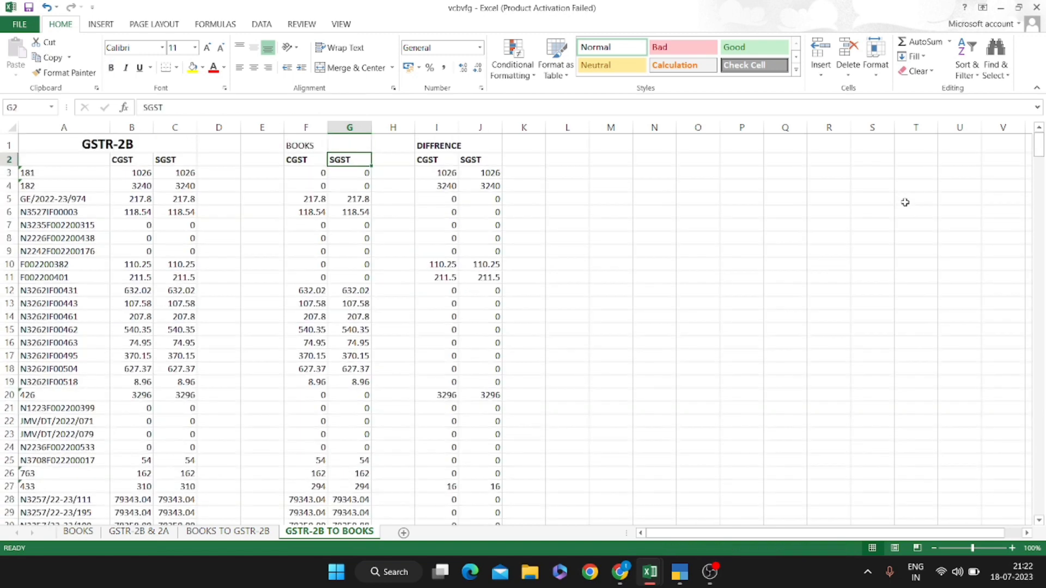
Add filters to the row 2 headers across columns A through J of the comparison data
key("ctrl+Right")
key("Right")
key("shift+Left")
key("ctrl+shift+Left")
key("shift+Home")
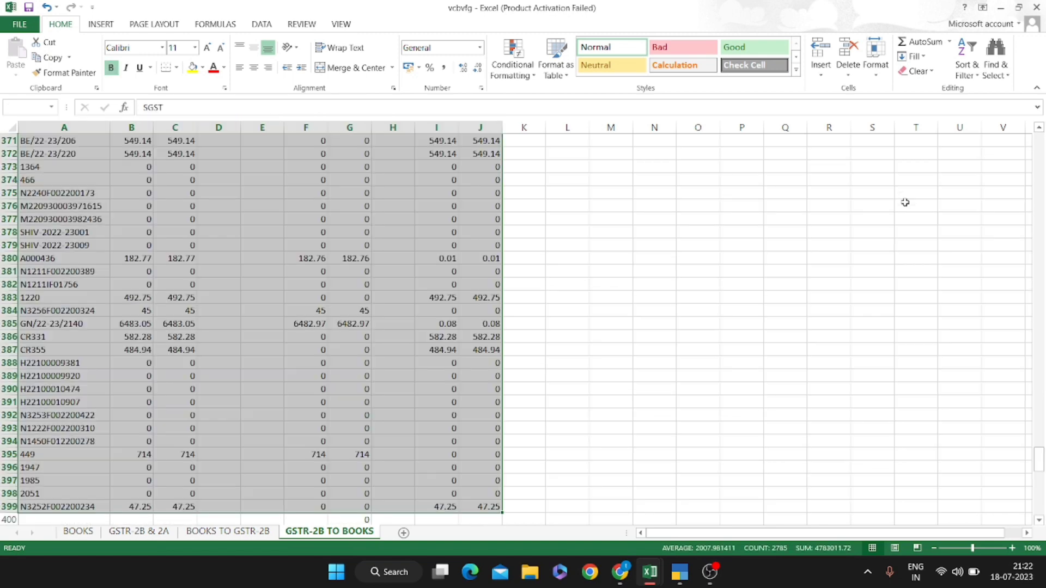
key("ctrl+shift+Down")
key("shift+Down")
key("shift+Down")
key("ctrl+shift+l")
key("Right")
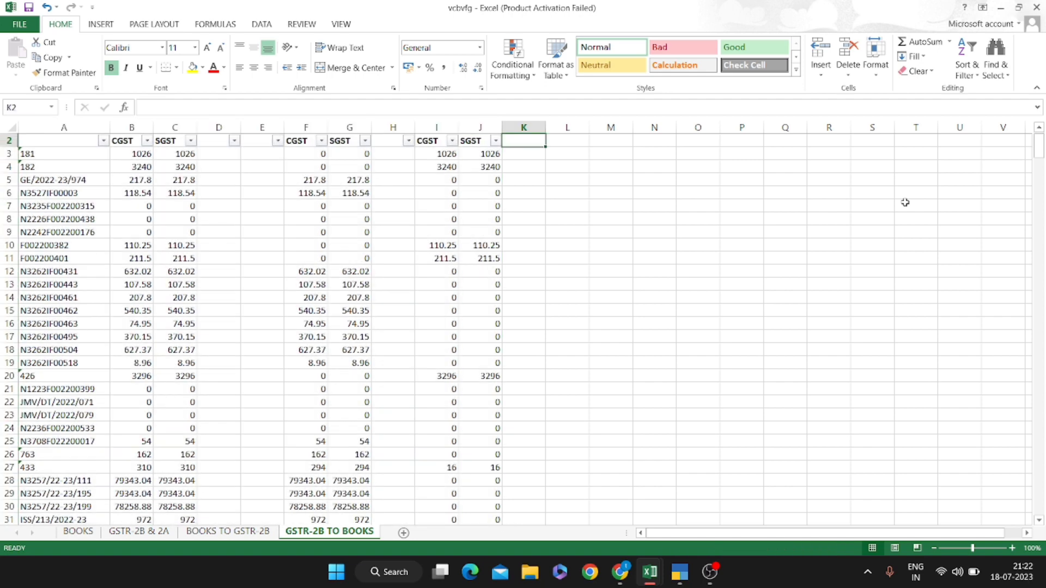
Sort the comparison rows by the CGST difference in column I from smallest to largest
key("Left")
key("Left")
key("alt+Down")
key("Return")
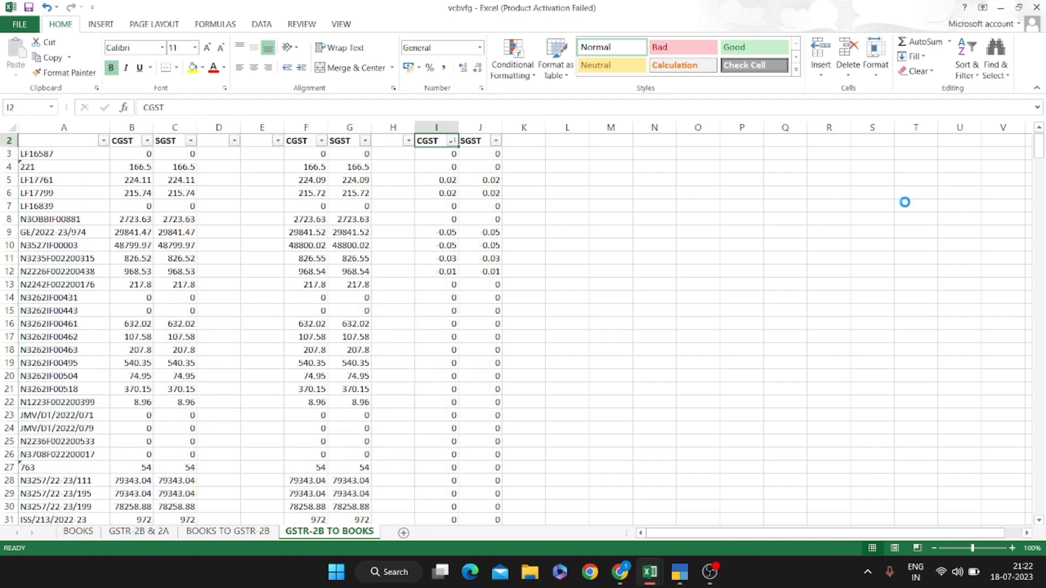
Filter the CGST difference column to hide the zero and minor differences from -0.29 through 0.5
key("alt+Down")
key("Down")
key("Down")
key("Down")
key("Down")
key("Down")
key("Down")
key("Down")
key("Down")
key("space")
key("Down")
key("space")
key("Down")
key("space")
key("Down")
key("space")
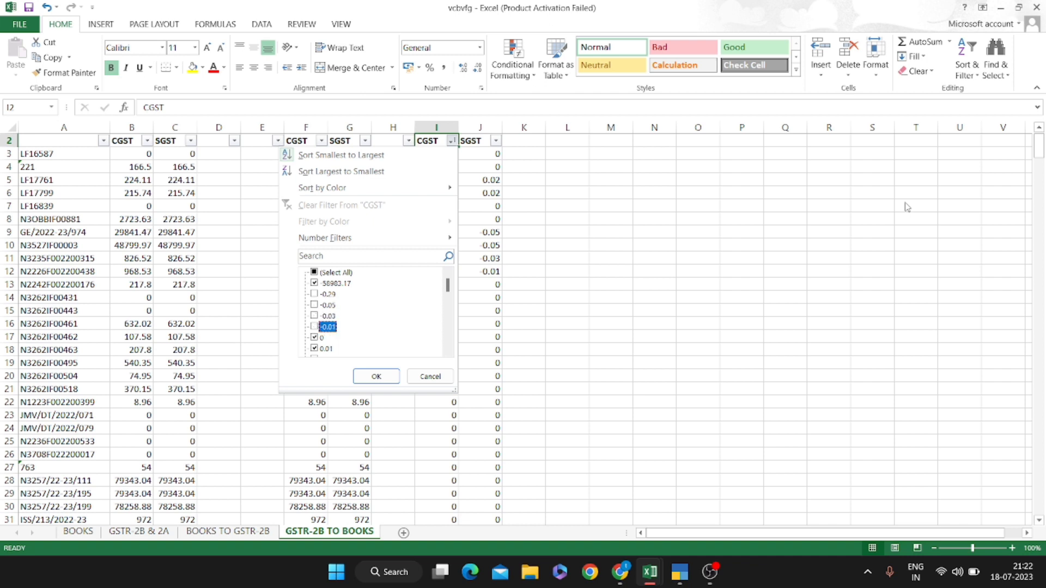
key("Down")
key("space")
key("Down")
key("space")
key("Down")
key("space")
key("Down")
key("space")
key("Down")
key("space")
key("Down")
key("space")
key("Down")
key("space")
key("Down")
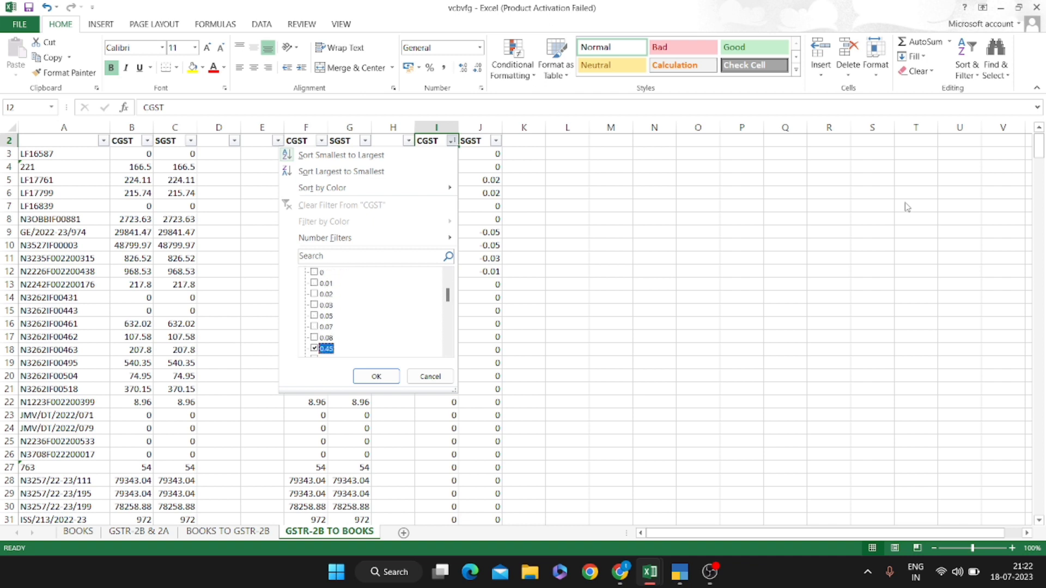
key("space")
key("Down")
key("space")
key("Down")
key("Down")
key("Tab")
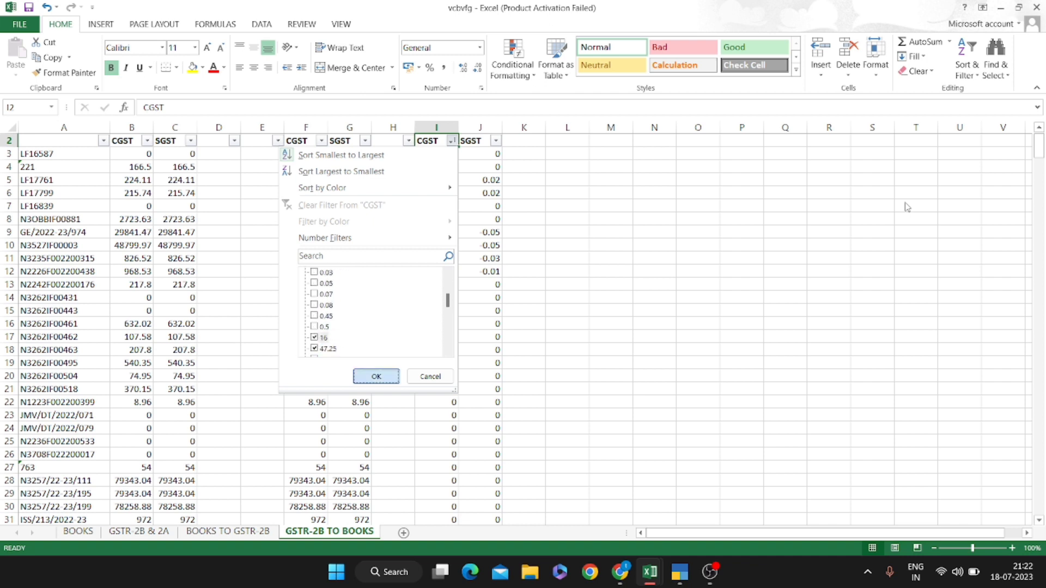
key("Return")
Review the remaining CGST and SGST differences in the filtered invoice rows down to the last record
key("Down")
key("Down")
key("Down")
key("Down")
key("Down")
key("Down")
key("Down")
key("Down")
key("Down")
key("Down")
key("Down")
key("Down")
key("Down")
key("Down")
key("Down")
key("Down")
key("Down")
key("Down")
key("Down")
key("Down")
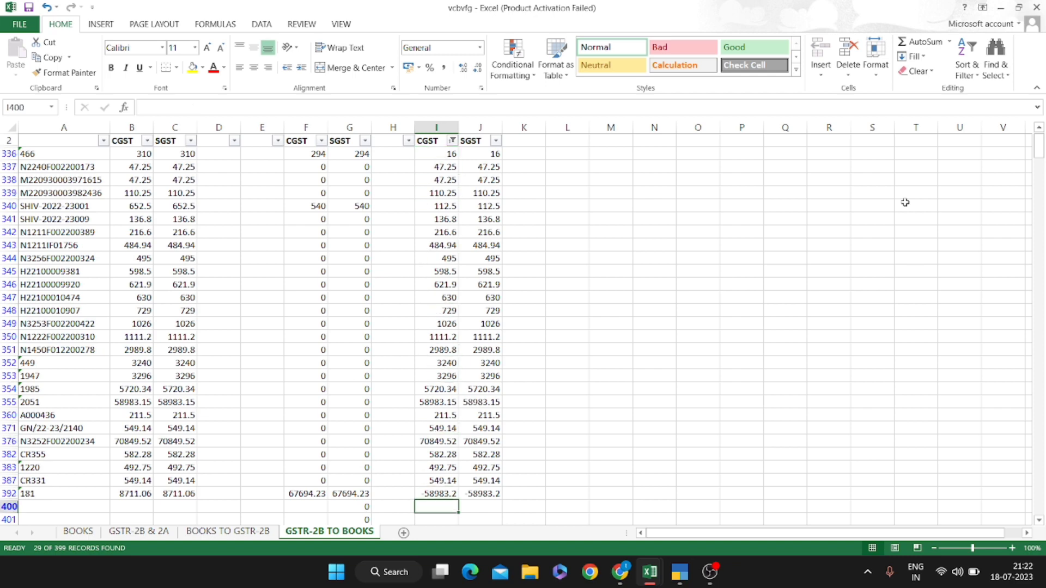
key("Up")
key("Up")
key("Up")
key("Up")
key("Up")
key("Up")
key("Up")
key("Up")
key("Up")
key("Up")
key("Up")
key("Up")
key("Up")
key("Up")
key("Up")
key("Up")
key("Up")
key("Up")
key("Up")
key("Up")
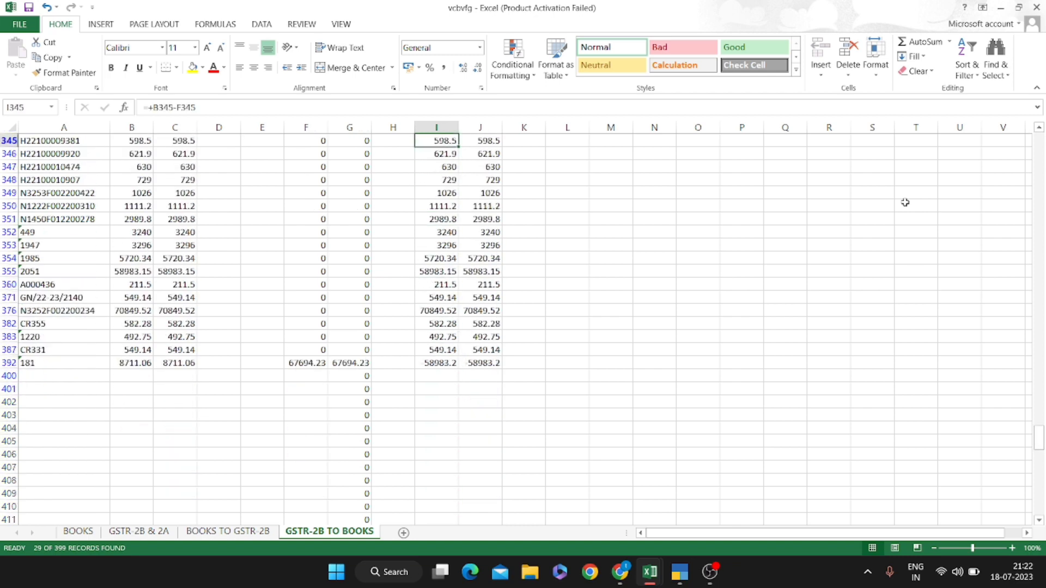
Enter the note "EXTRA IN 2B AND MISTMATCH" in L336 beside the filtered differences
key("Right")
key("Right")
key("Right")
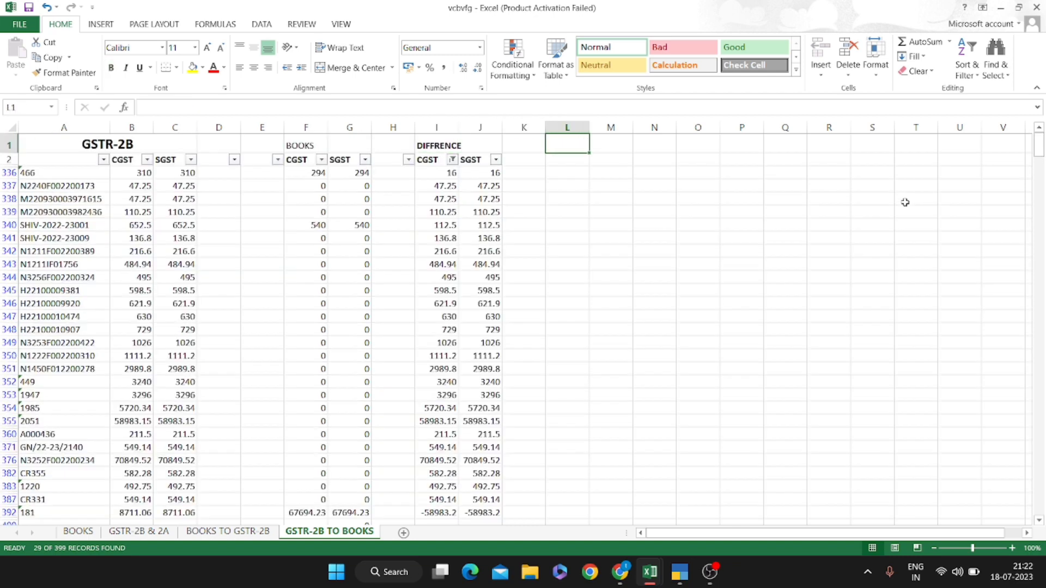
key("Down")
key("Down")
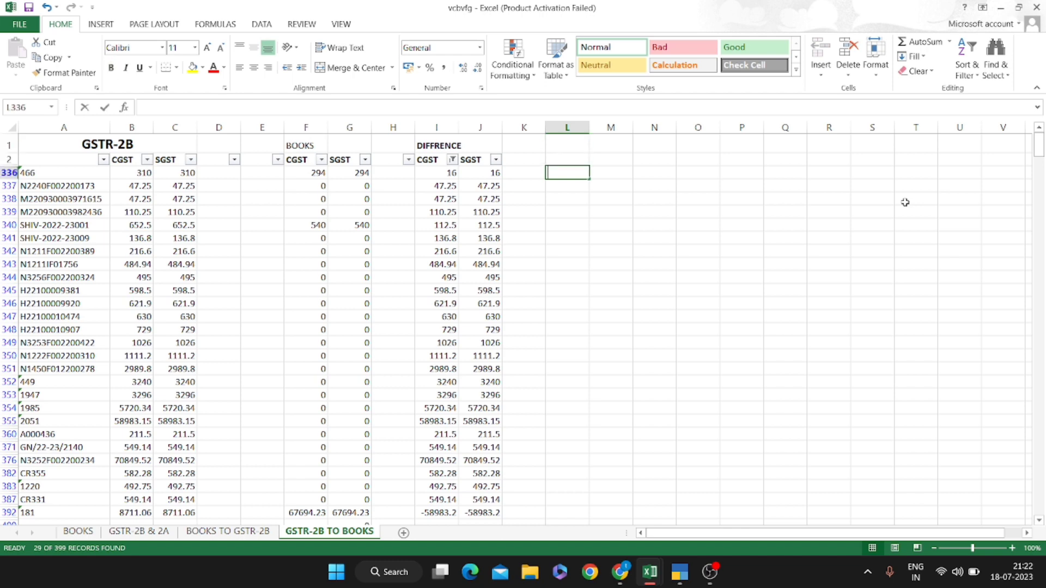
type("ETRA")
key("BackSpace")
key("BackSpace")
key("BackSpace")
key("BackSpace")
type("EXTRA IN")
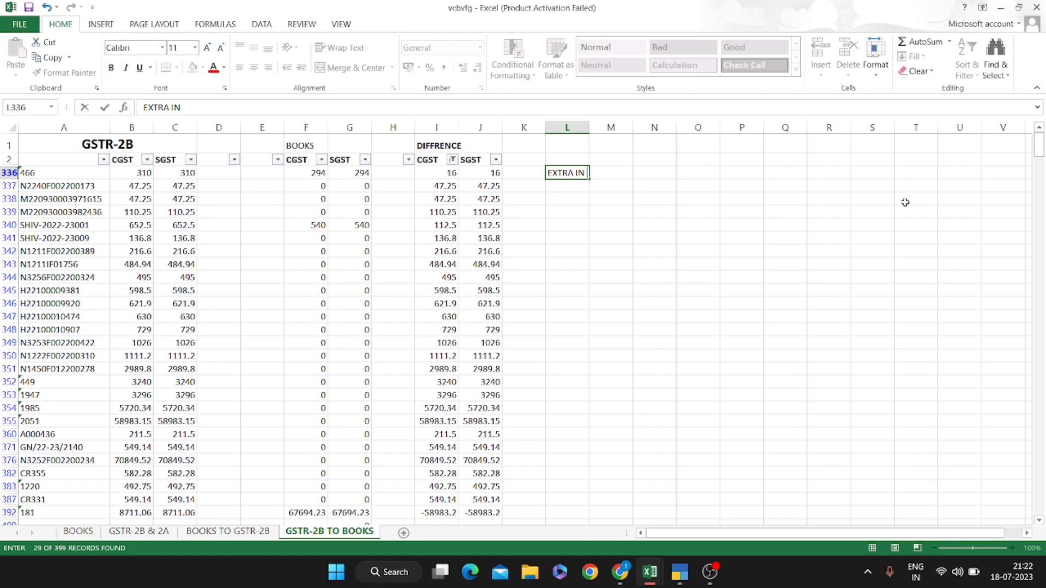
type(" 2B AND ")
type("M")
key("BackSpace")
type("AND MISTMATCH")
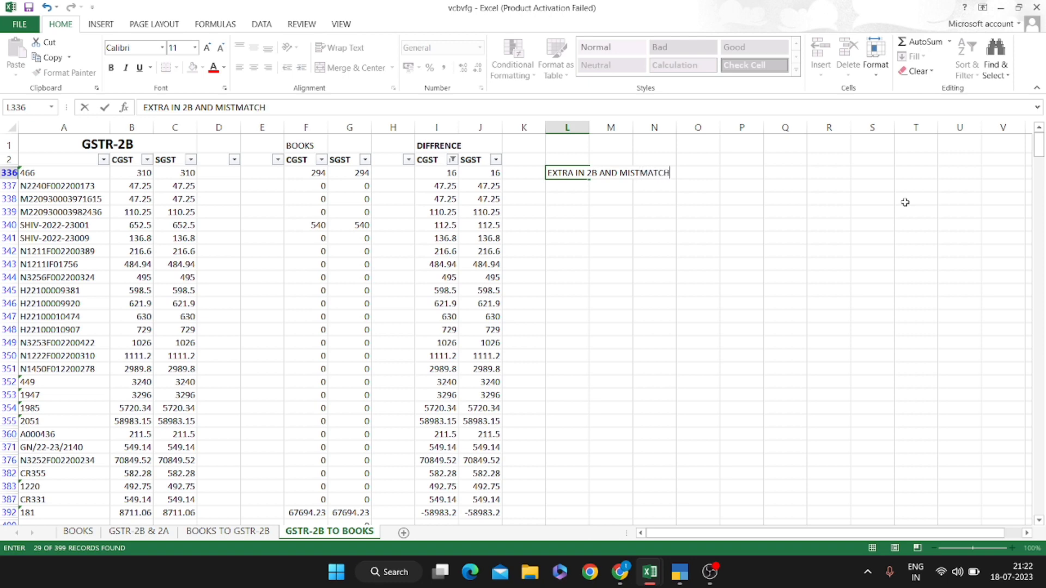
key("Return")
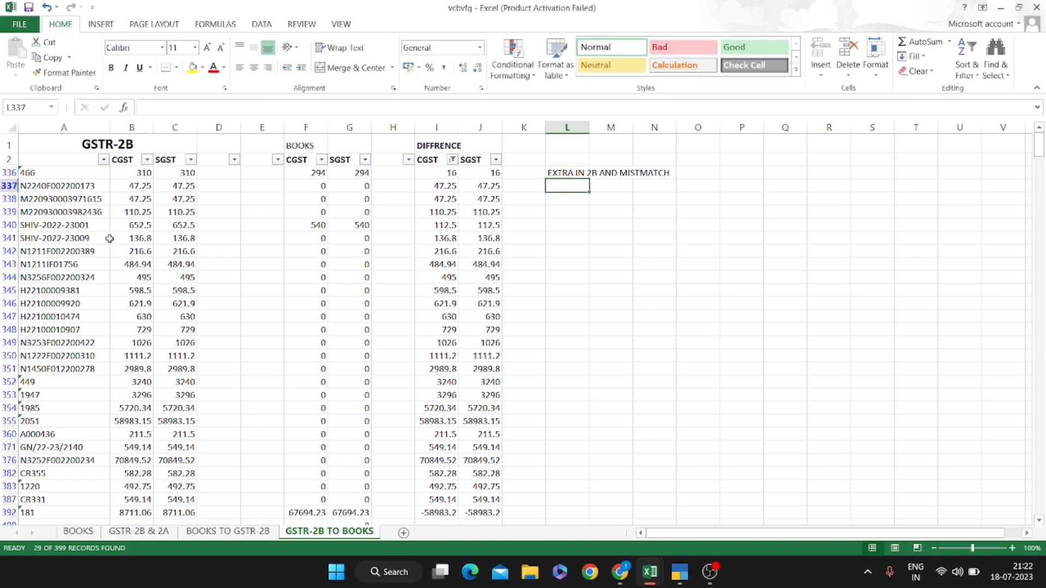
Examine the filtered GSTR-2B invoices, selecting the invoice numbers in column A from row 336 to row 392
left_click(80, 197)
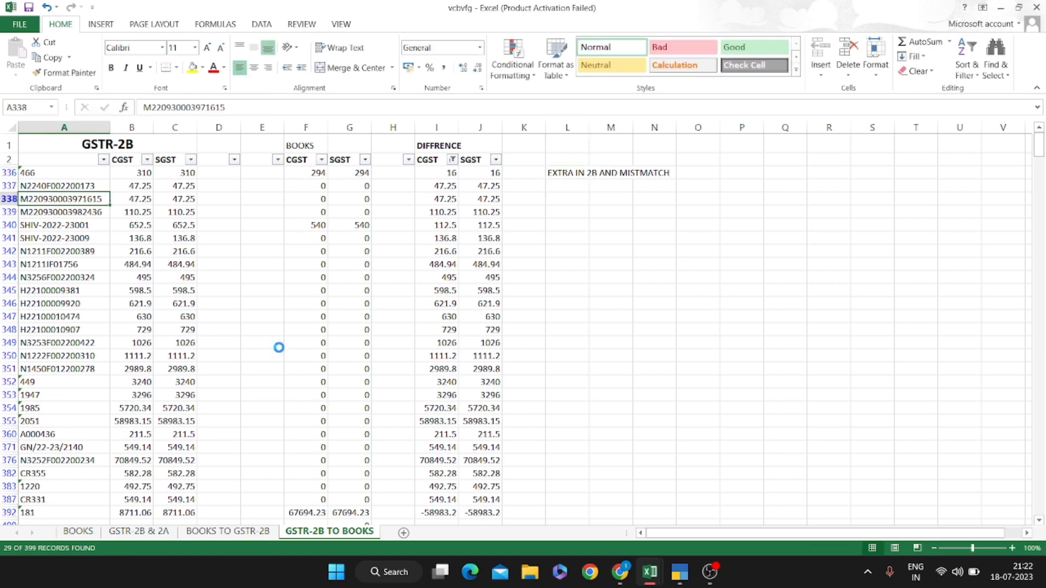
left_click(130, 277)
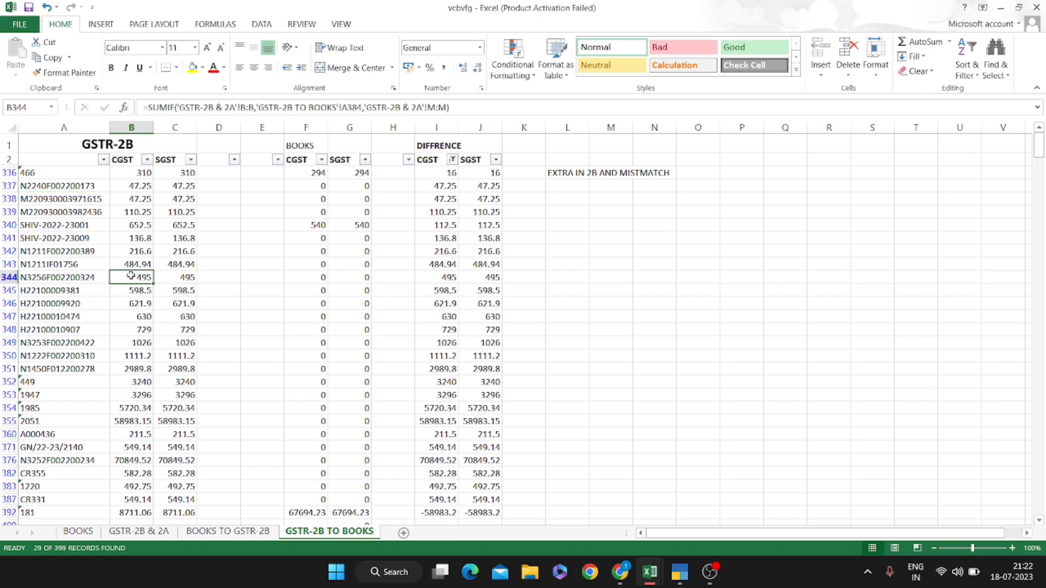
left_click(69, 187)
left_click(72, 172)
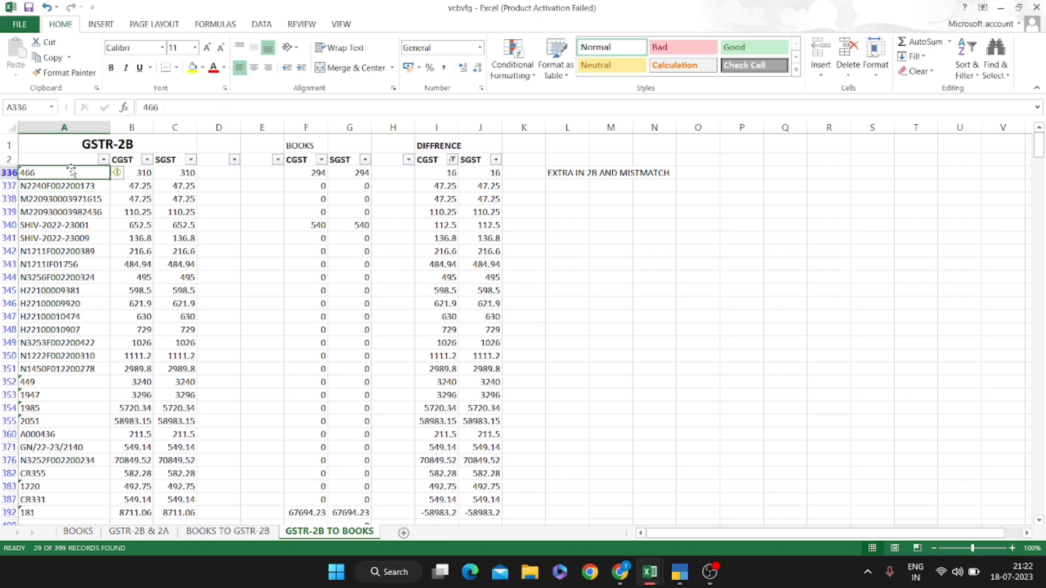
key("Down")
key("Up")
key("ctrl+shift+Down")
key("shift+Down")
key("shift+Up")
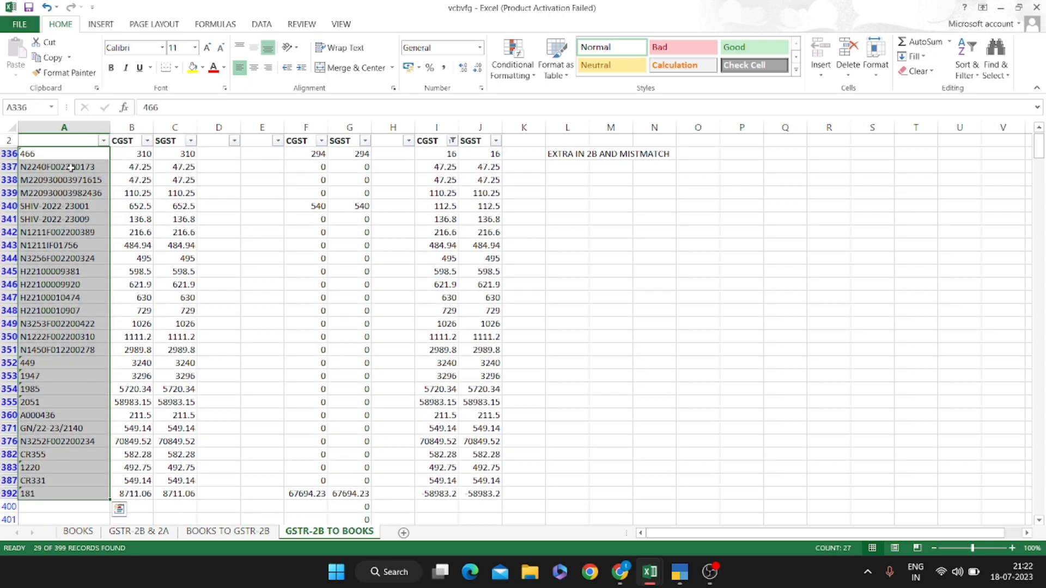
key("Right")
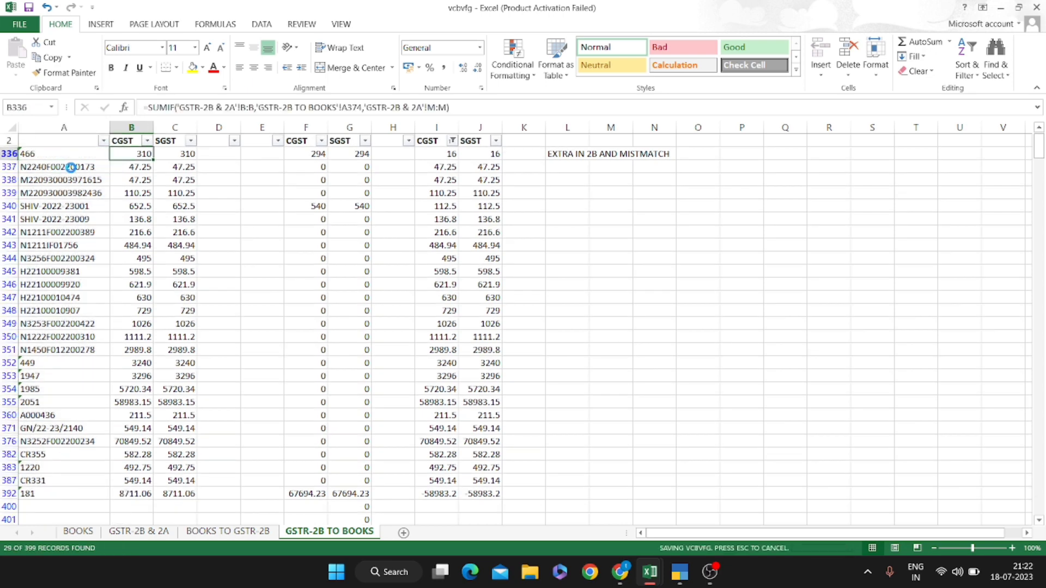
Look over the first filtered voucher references in BOOKS TO GSTR-2B and return to the BOOKS sheet
key("ctrl+Page_Up")
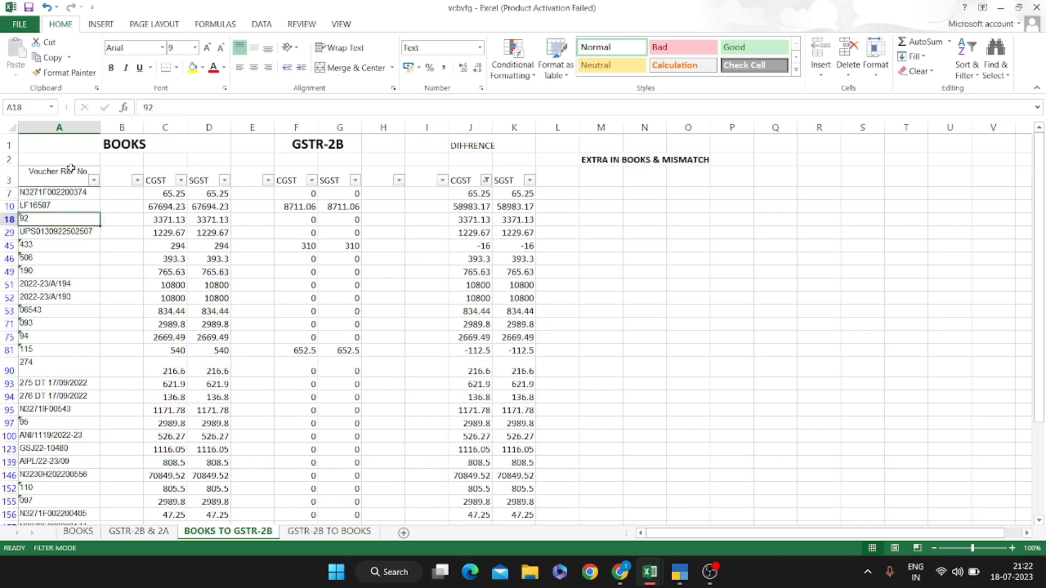
key("Up")
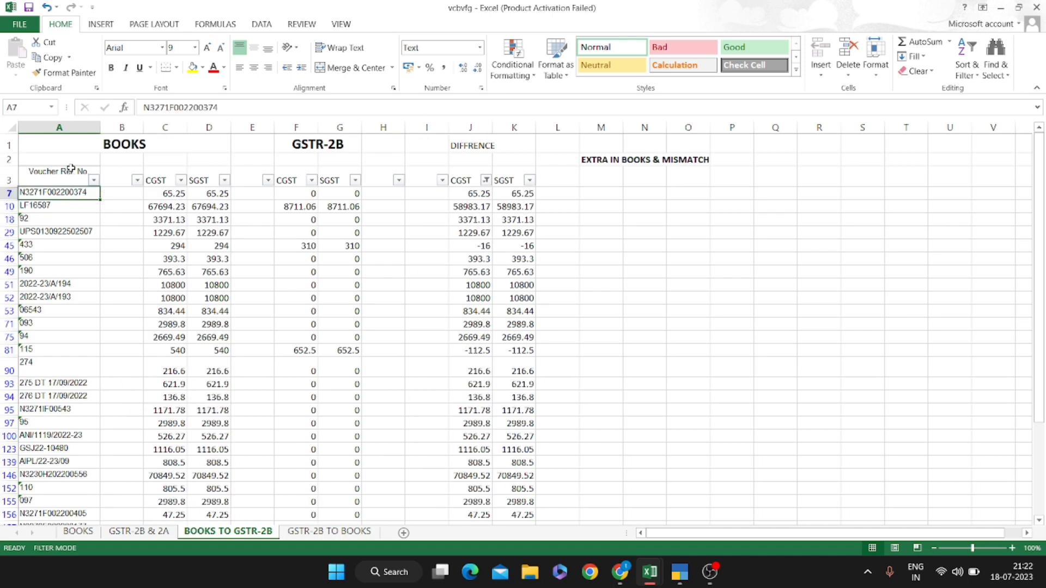
key("Down")
key("Down")
key("Down")
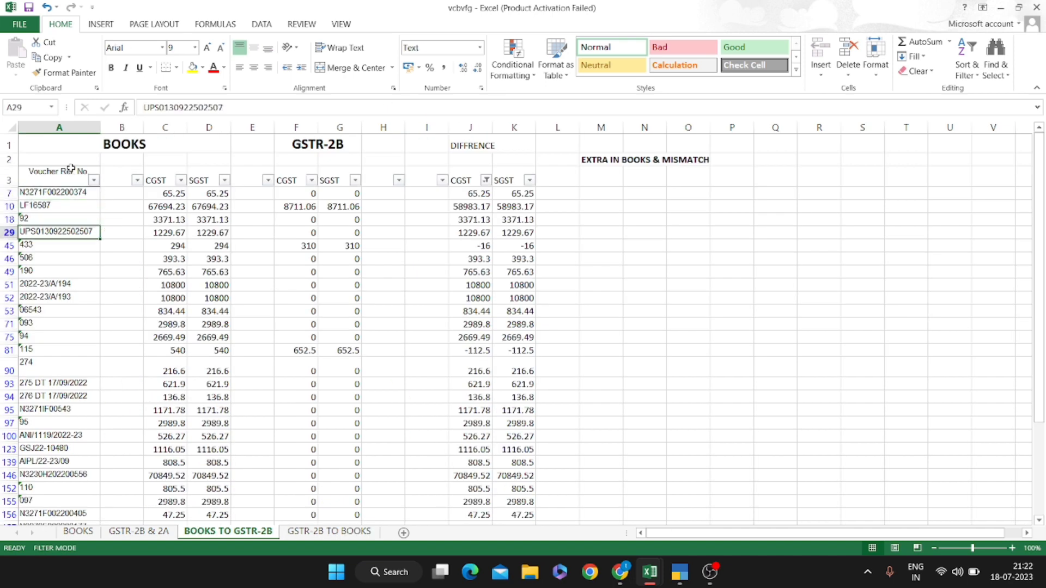
key("Down")
key("ctrl+Page_Up")
key("ctrl+Page_Up")
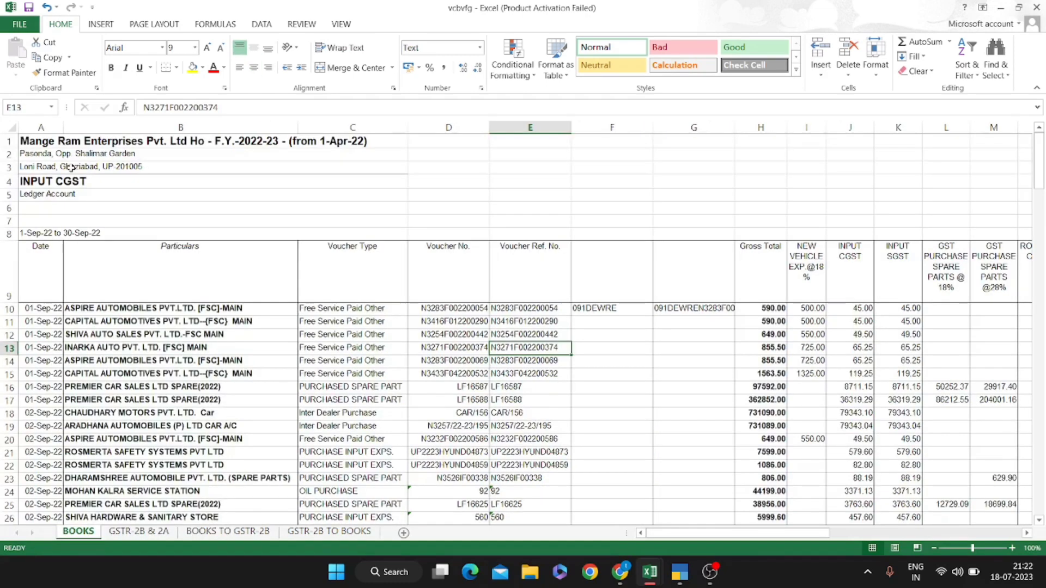
Apply a filter to the BOOKS ledger table, using header row 9 starting from the Date column
key("Up")
key("Left")
key("Left")
key("Left")
key("Left")
key("Up")
key("Up")
key("Up")
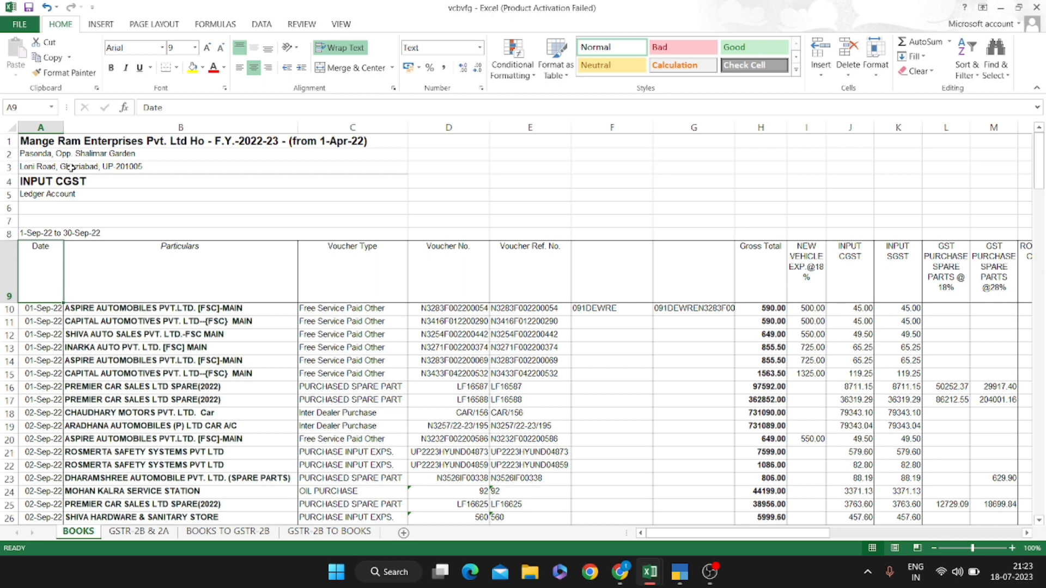
key("ctrl+shift+Right")
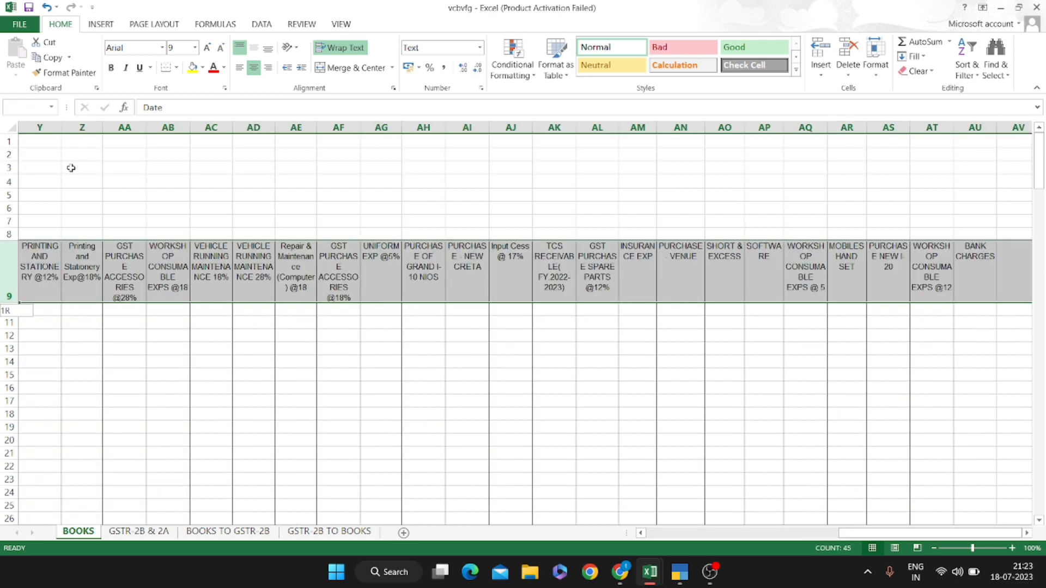
key("ctrl+shift+Down")
key("Right")
key("Right")
key("Right")
key("Right")
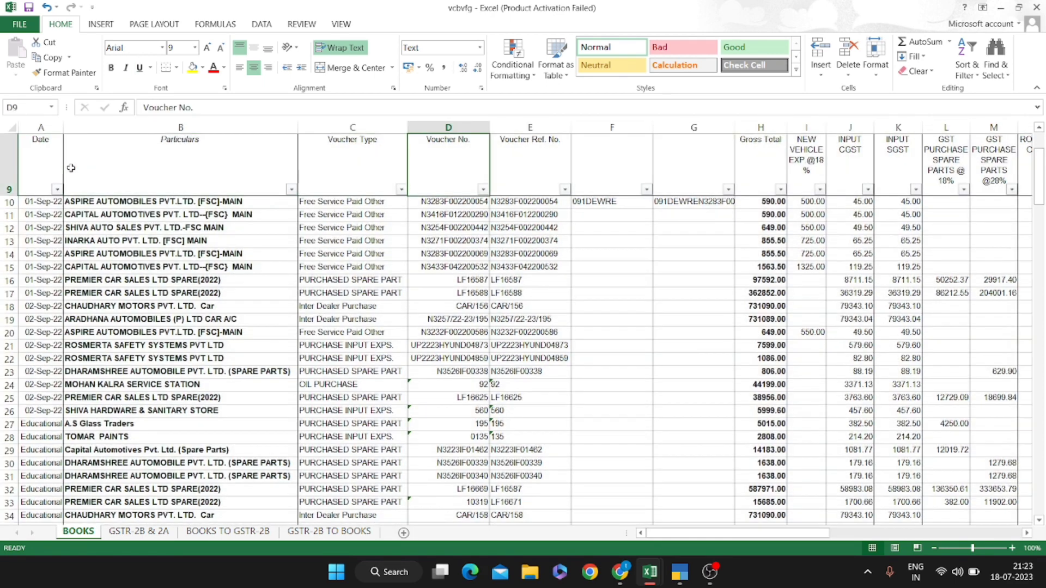
Filter the Voucher Ref. No. column in BOOKS by 433 and go to the N.S. STATIONERY MART entry
key("alt+Down")
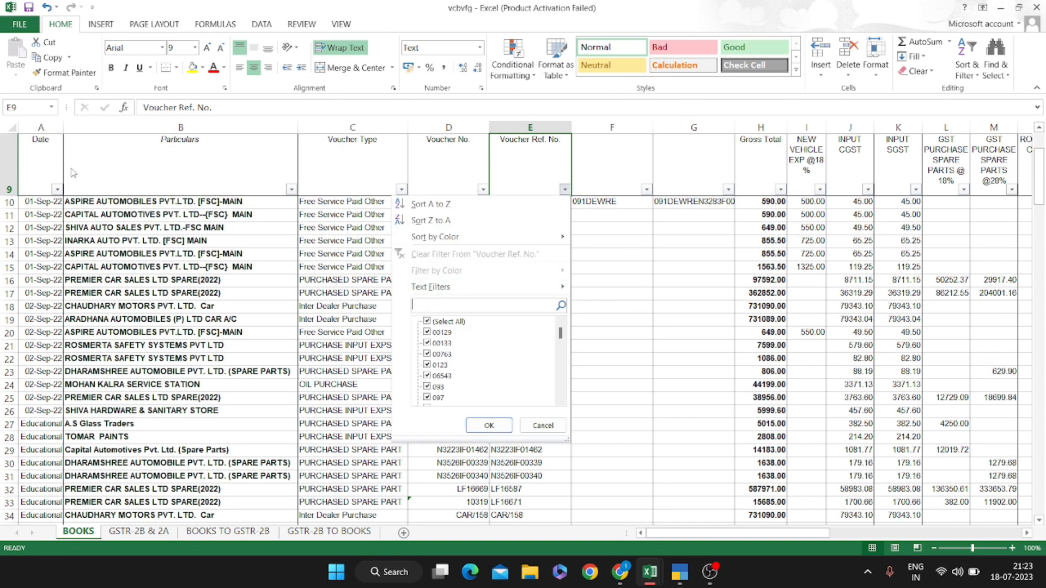
type("433")
key("Return")
key("Down")
key("Left")
key("Left")
key("Left")
key("Left")
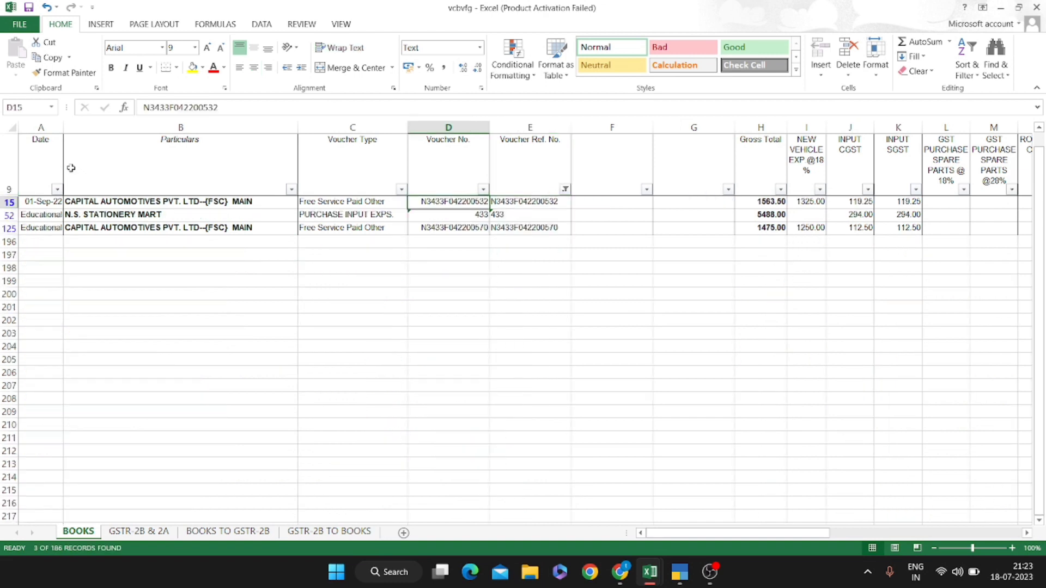
key("Down")
key("Right")
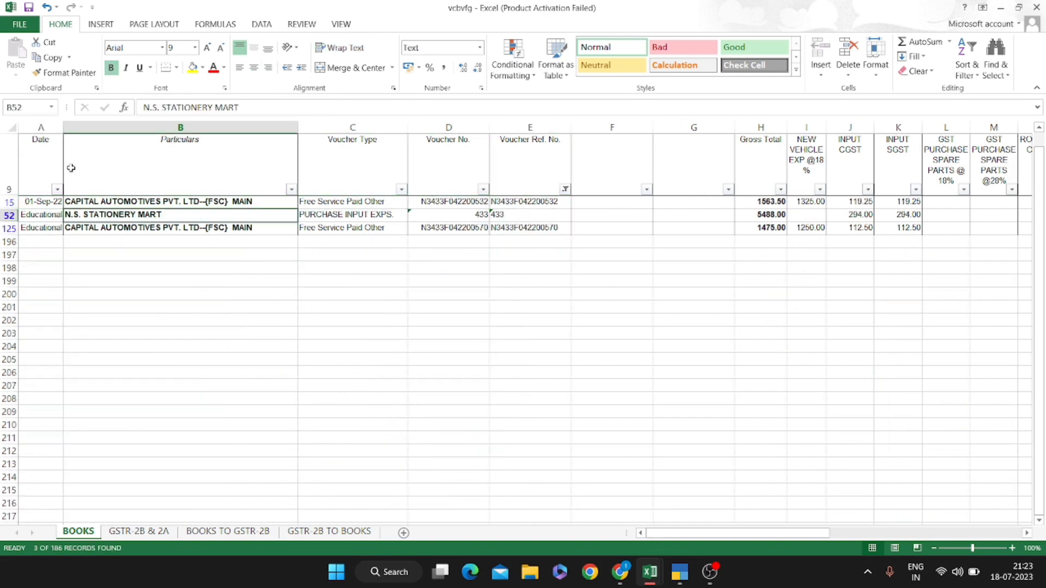
Switch to the GSTR-2B & 2A sheet and go to cell A6 in the table's header row
key("ctrl+Page_Down")
key("Left")
key("Left")
key("Left")
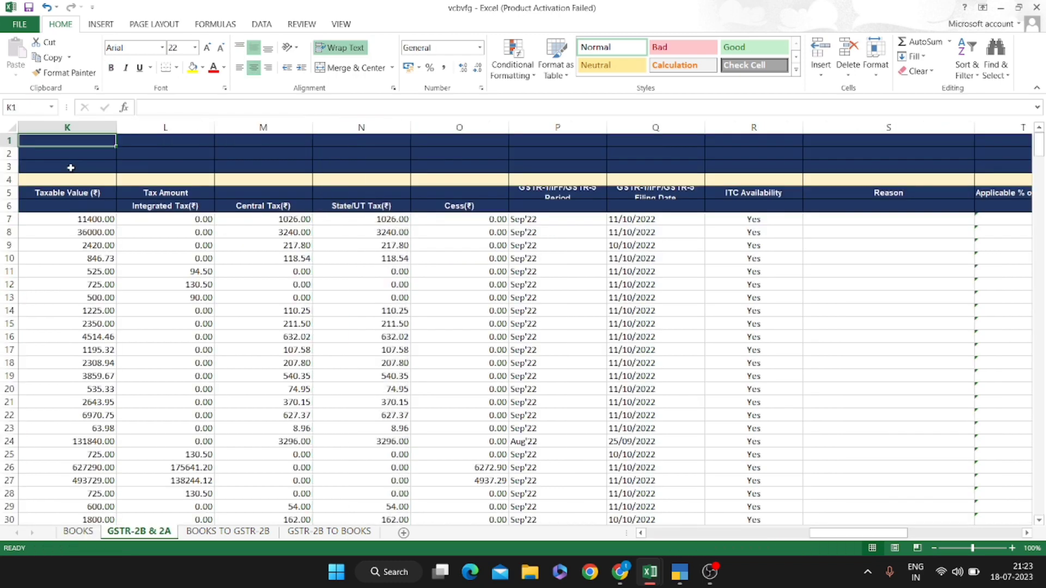
key("ctrl+Left")
key("Down")
key("Down")
key("Down")
key("Down")
key("Down")
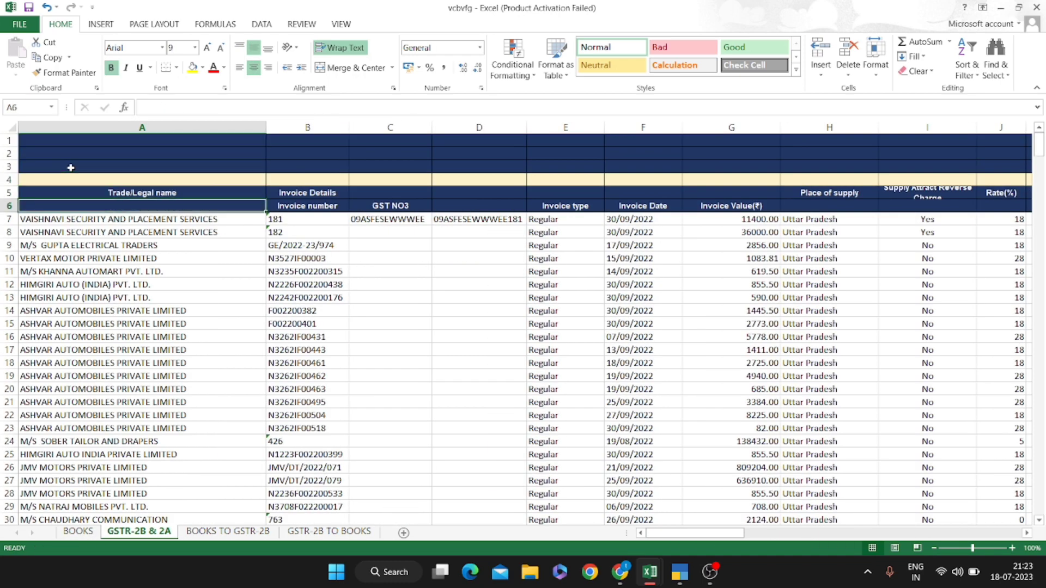
key("ctrl+shift+Page_Down")
key("ctrl+Page_Up")
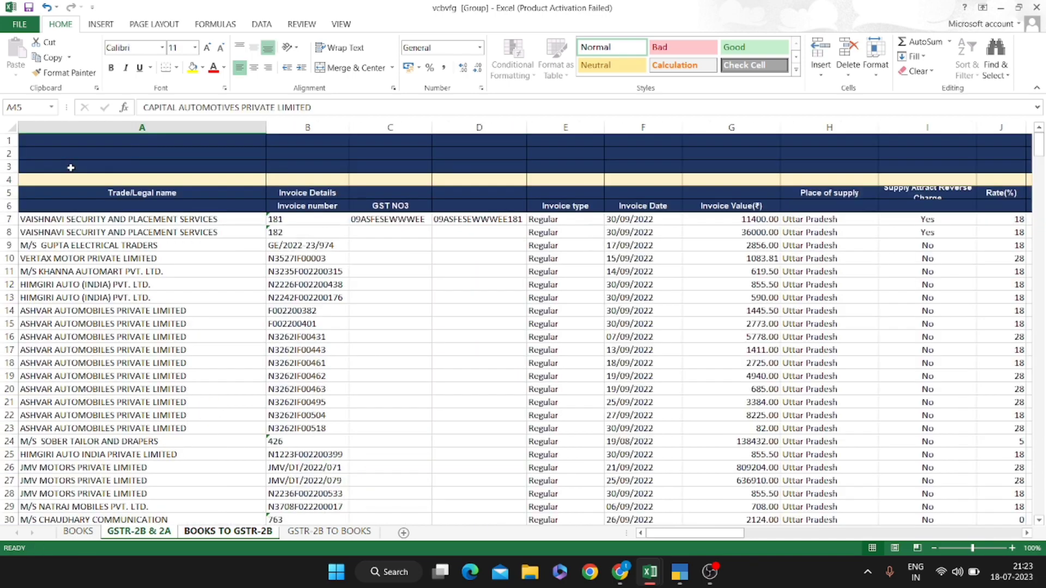
key("Down")
key("ctrl+Up")
key("Up")
key("Up")
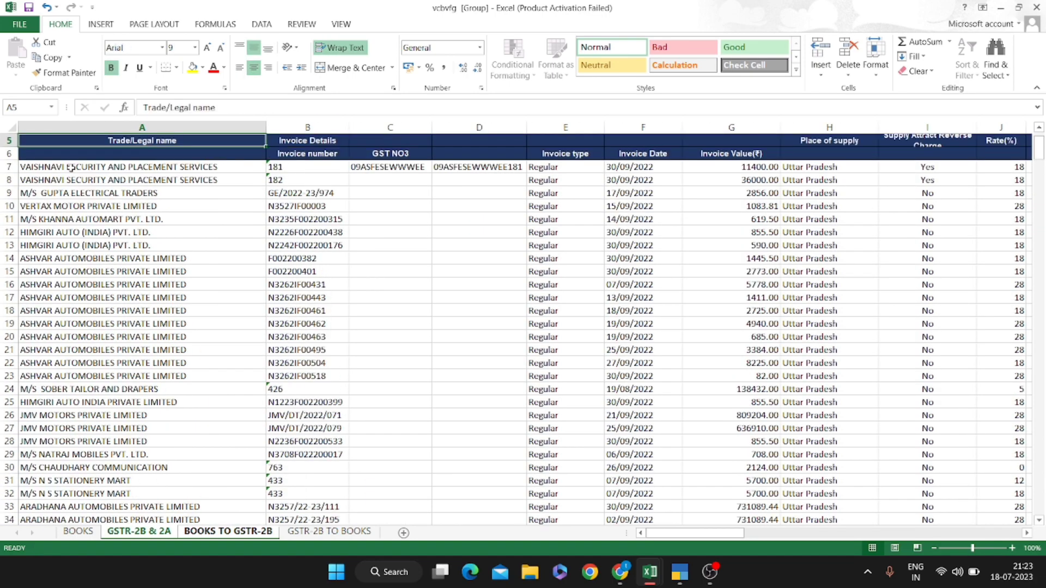
key("Down")
key("ctrl+shift+Right")
key("ctrl+shift+Right")
key("ctrl+shift+Right")
key("ctrl+shift+Right")
key("ctrl+shift+Down")
key("ctrl+shift+Down")
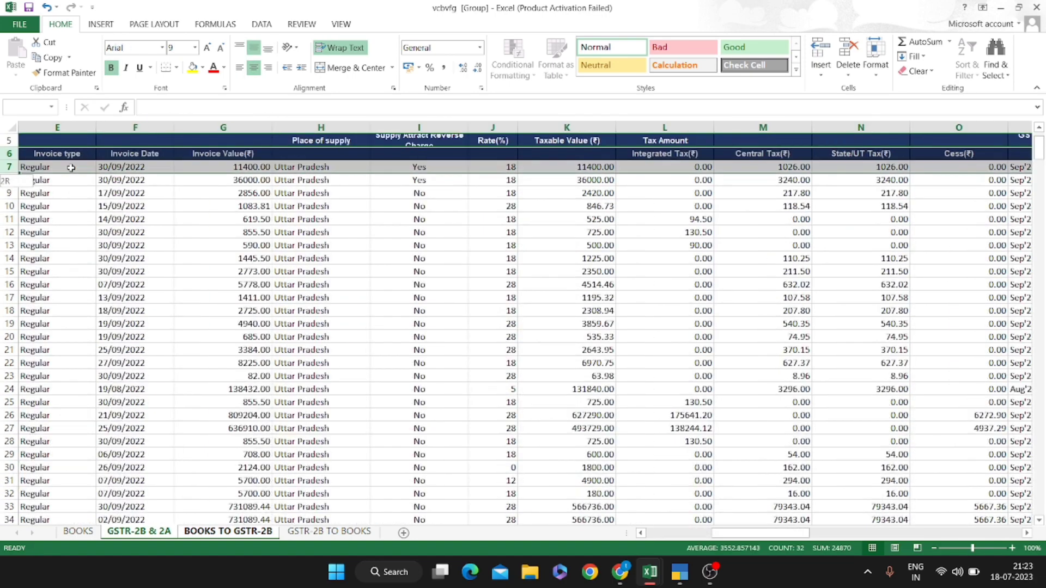
key("shift+Down")
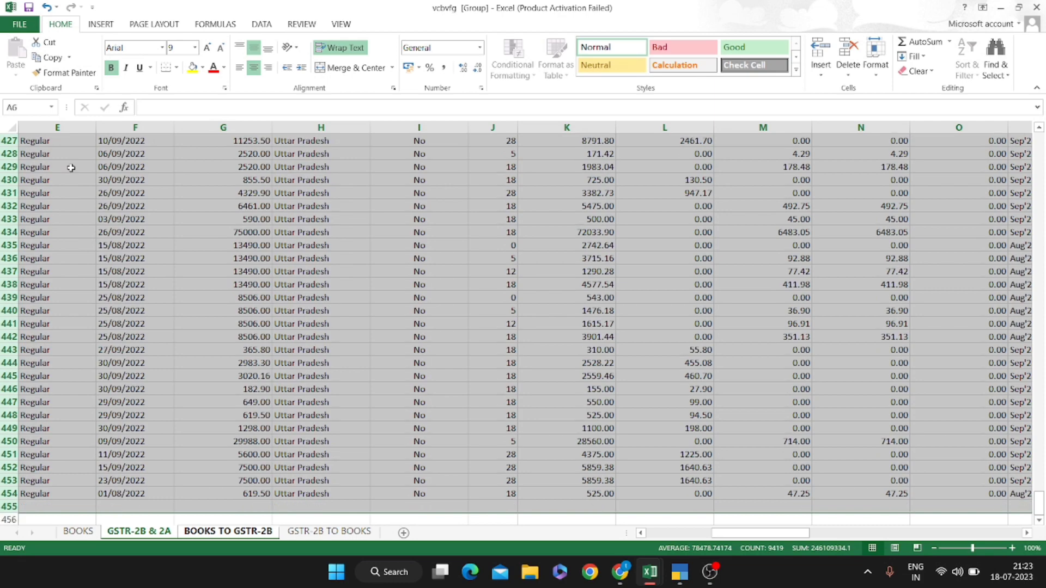
key("Up")
key("ctrl+Page_Up")
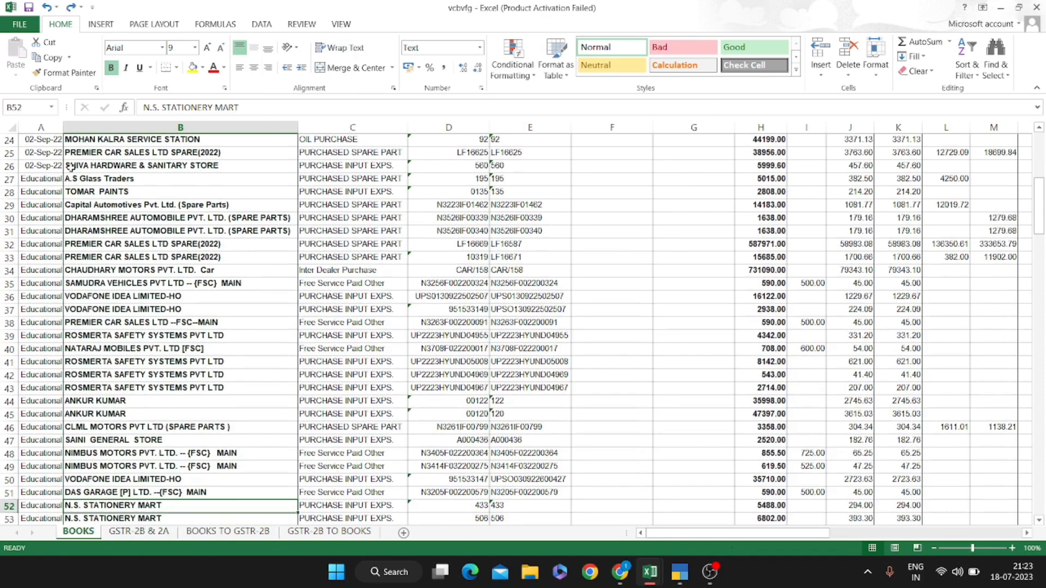
Add filters to header row 6 of the GSTR-2B & 2A invoice table, covering all its data from column A
key("ctrl+Page_Down")
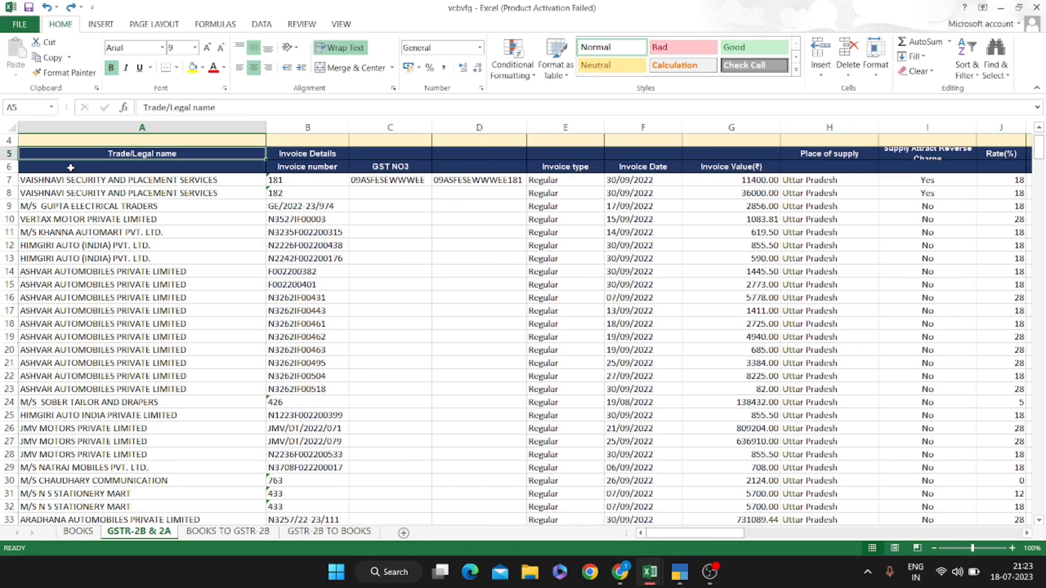
left_click(71, 167)
key("ctrl+shift+End")
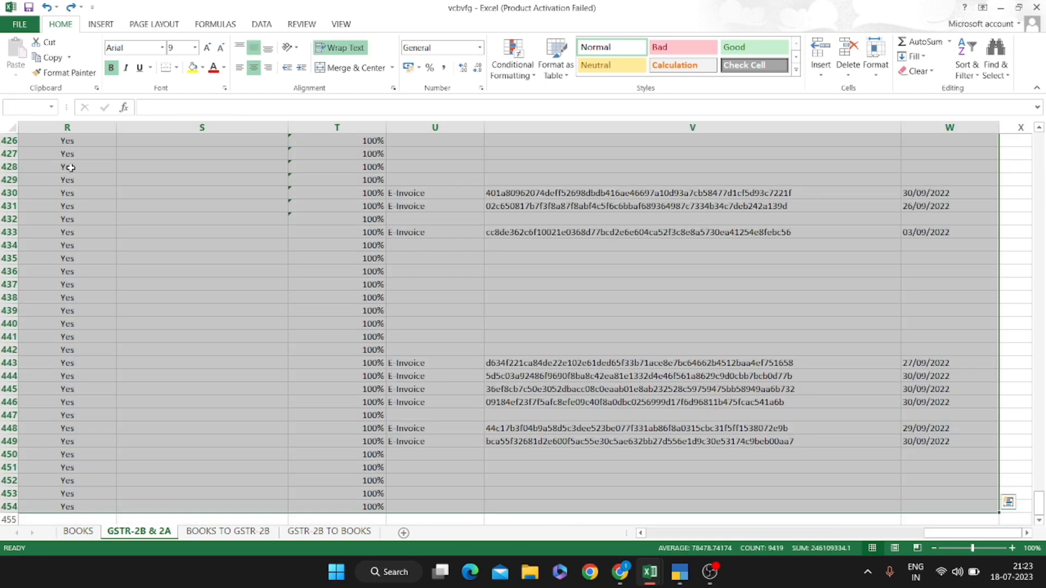
key("ctrl+shift+l")
key("Right")
key("Left")
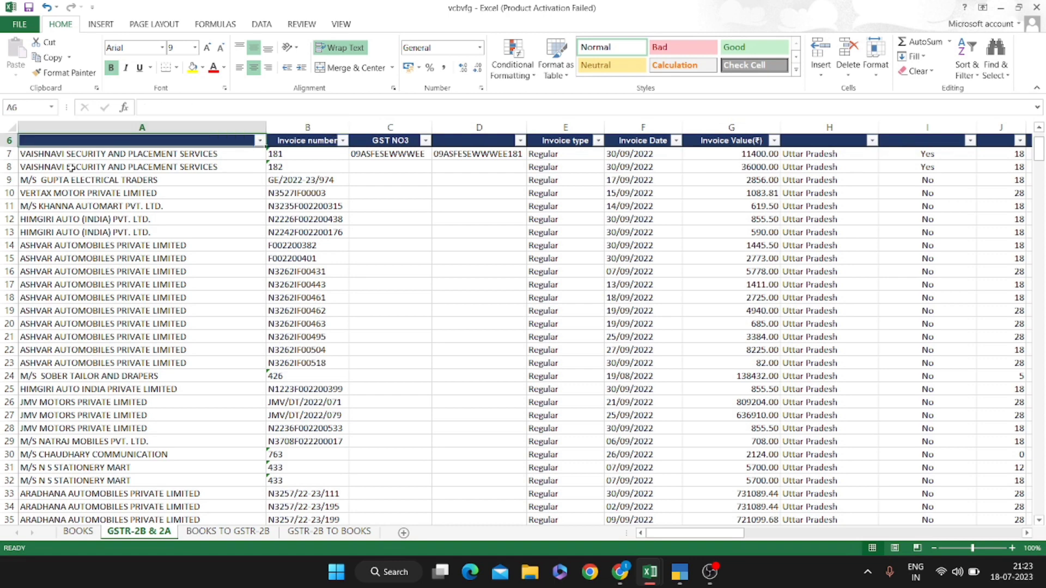
Try to filter the trade name column in GSTR-2B & 2A by "N.S"
key("alt+Down")
type("N")
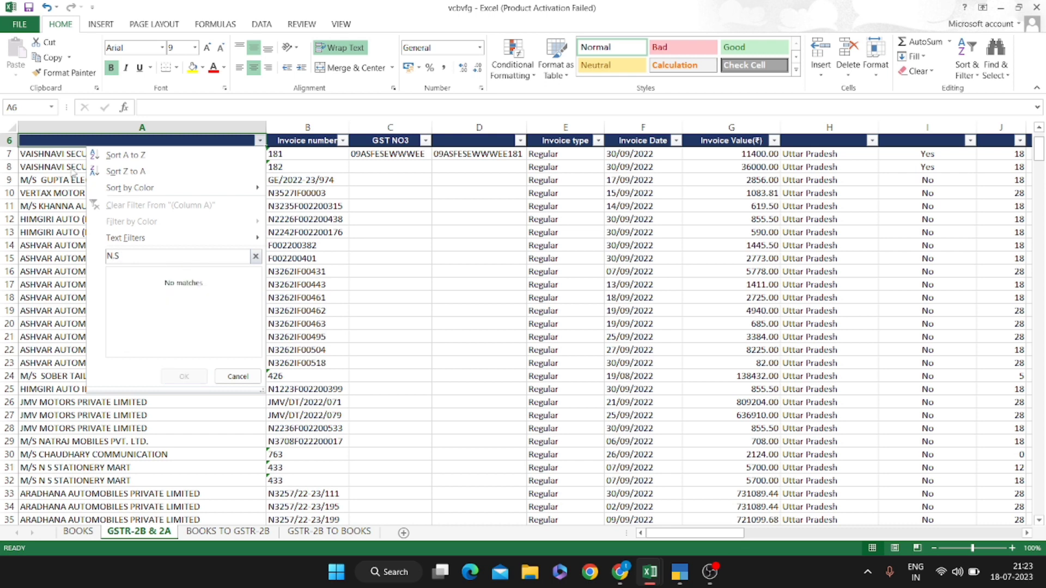
key("Escape")
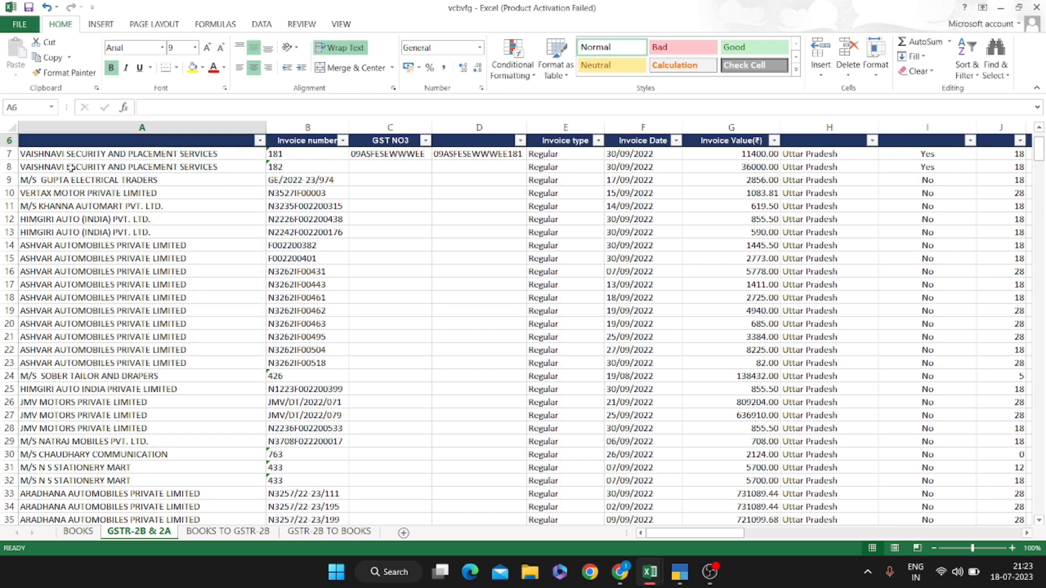
Compare the filtered CGST and SGST differences in the GSTR-2B TO BOOKS and BOOKS TO GSTR-2B sheets
key("ctrl+Page_Down")
key("ctrl+Page_Down")
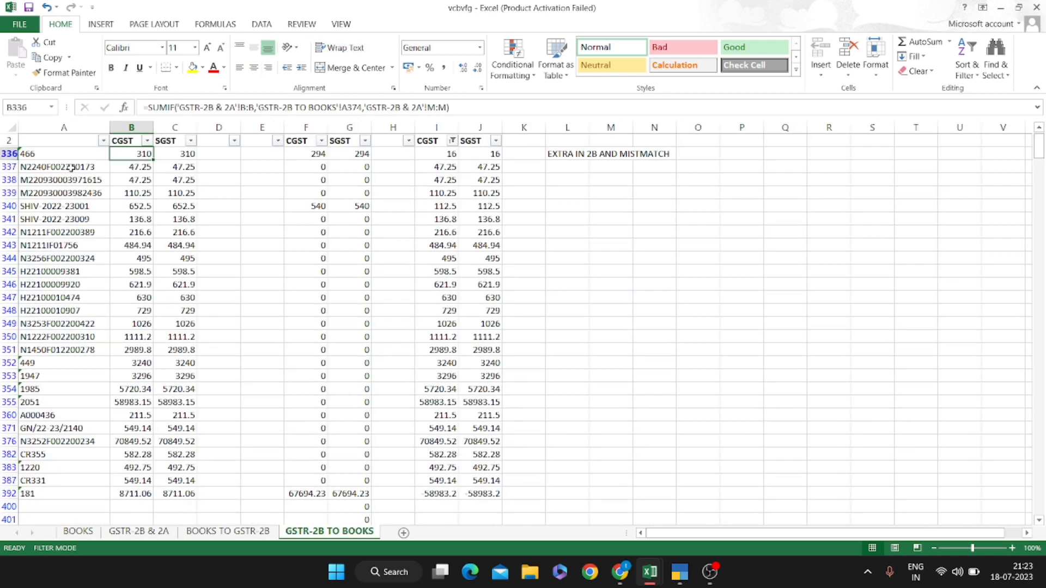
key("ctrl+Page_Up")
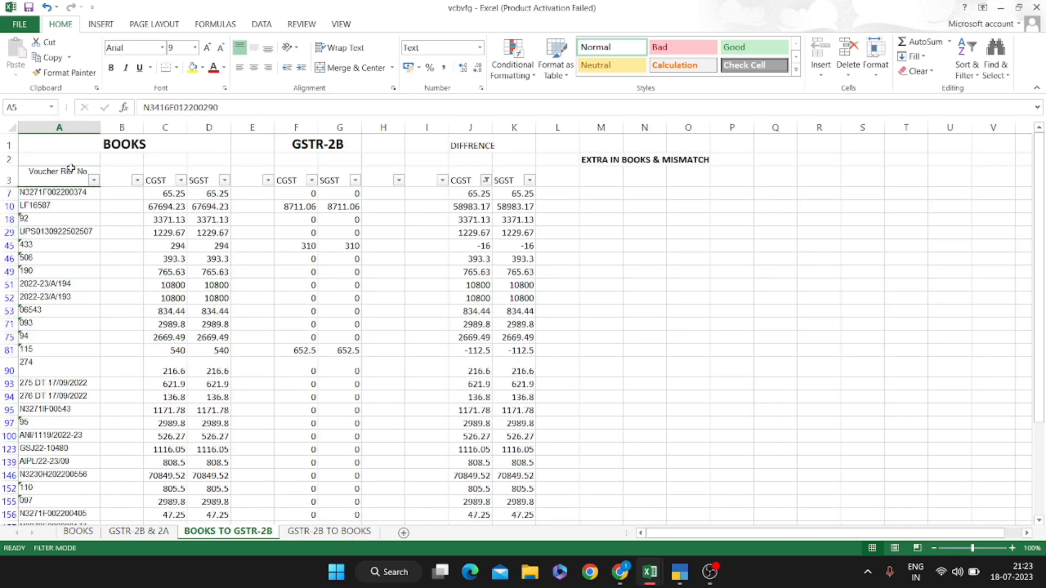
key("ctrl+Page_Down")
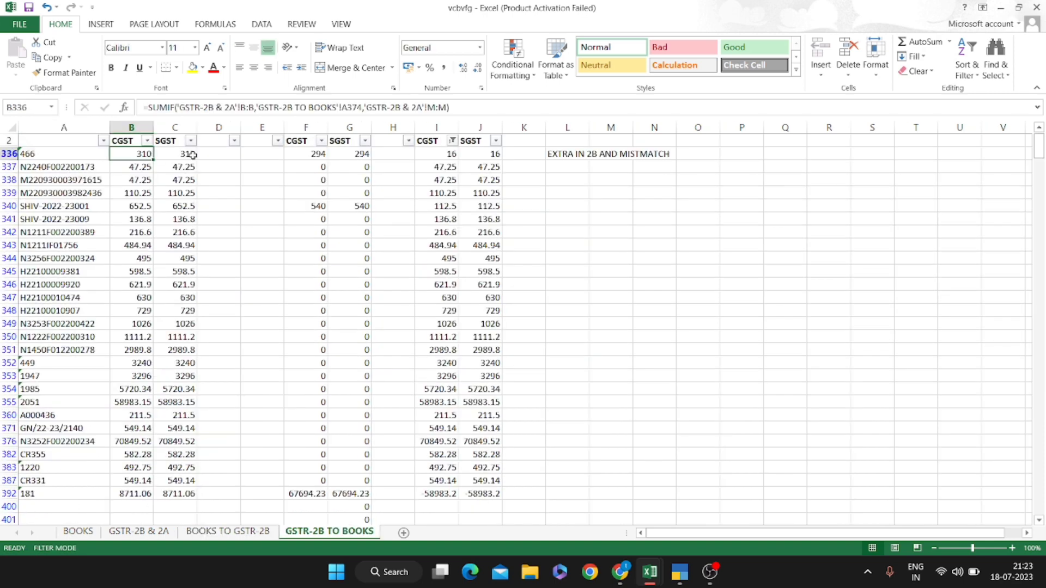